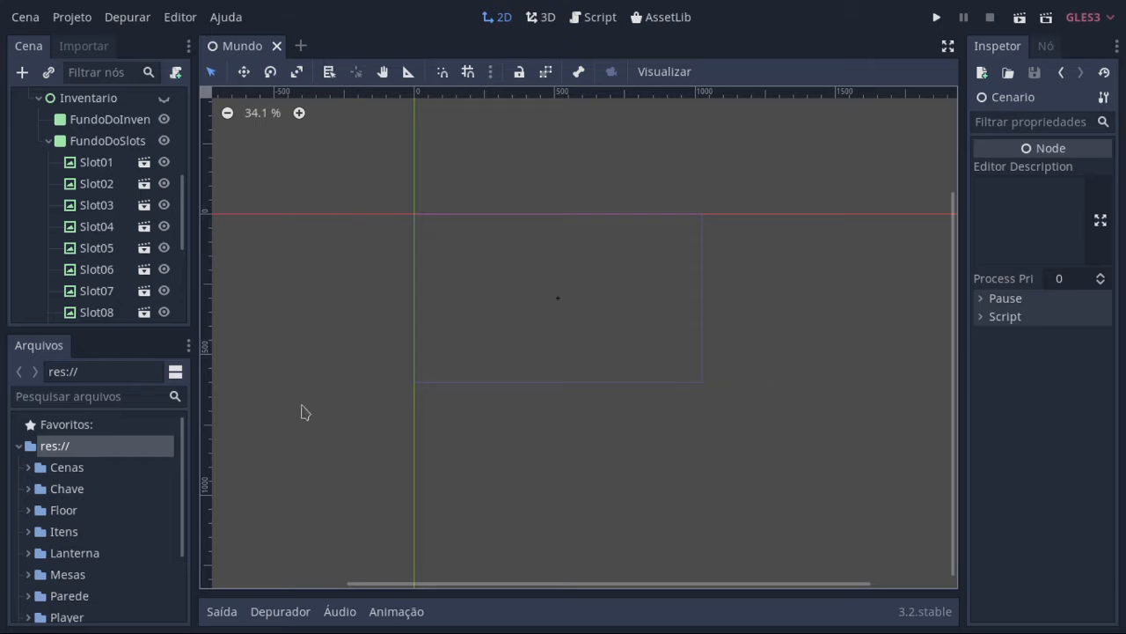
# Step: Run the project and show the MeuInventario game window in full screen
pyautogui.click(936, 17)
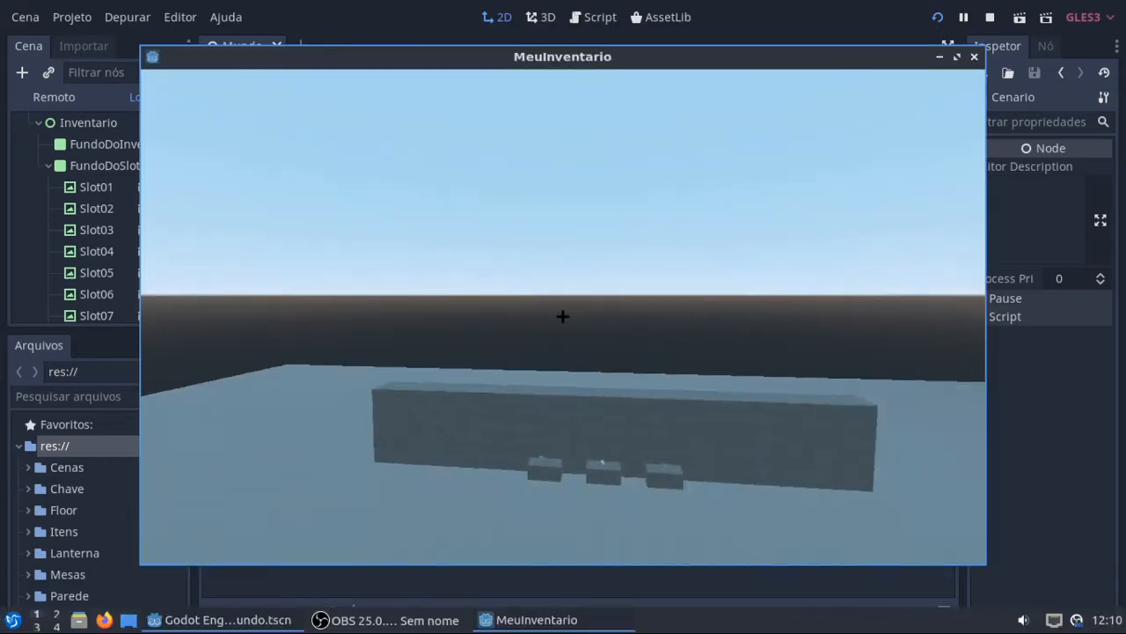
pyautogui.click(957, 57)
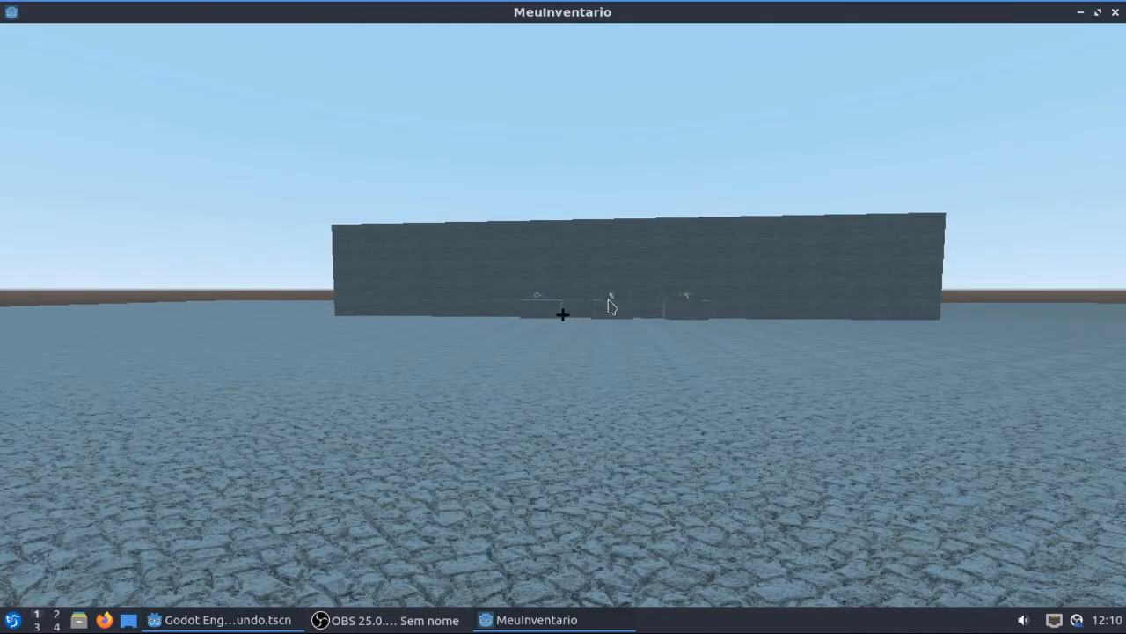
pyautogui.press('F11')
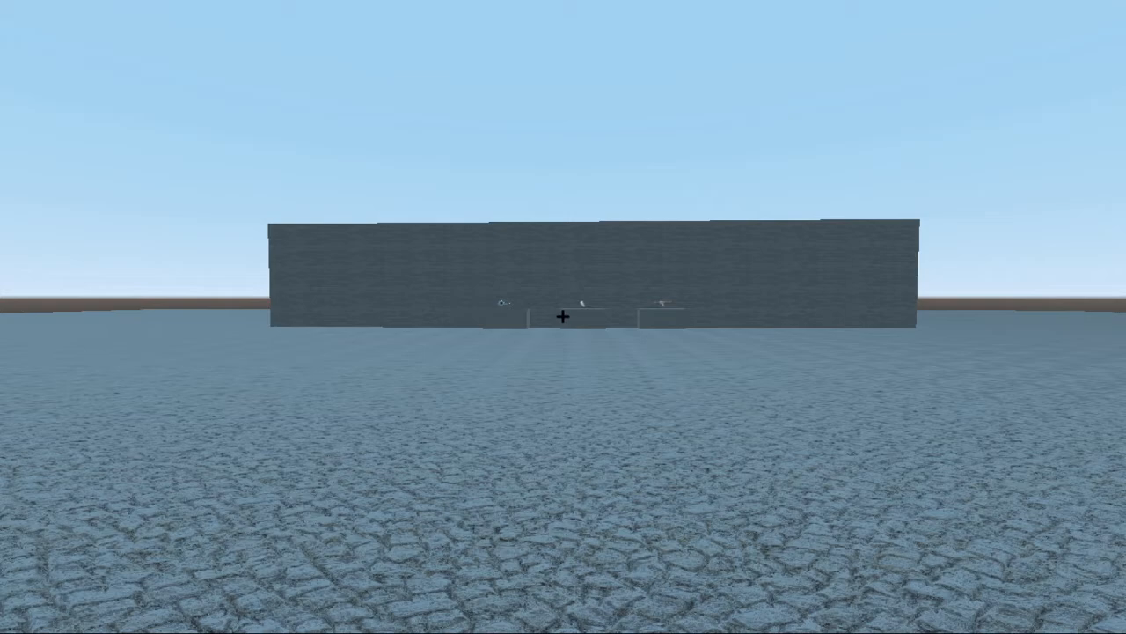
# Step: Test opening and closing the inventory twice in the running game, and end the test run
pyautogui.press('i')
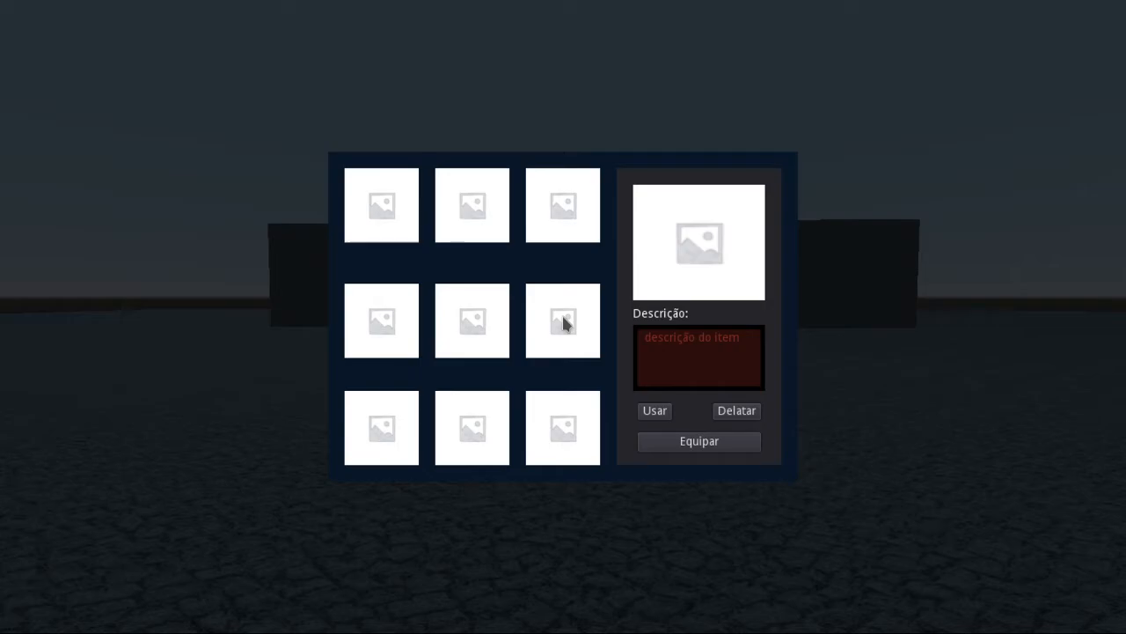
pyautogui.press('i')
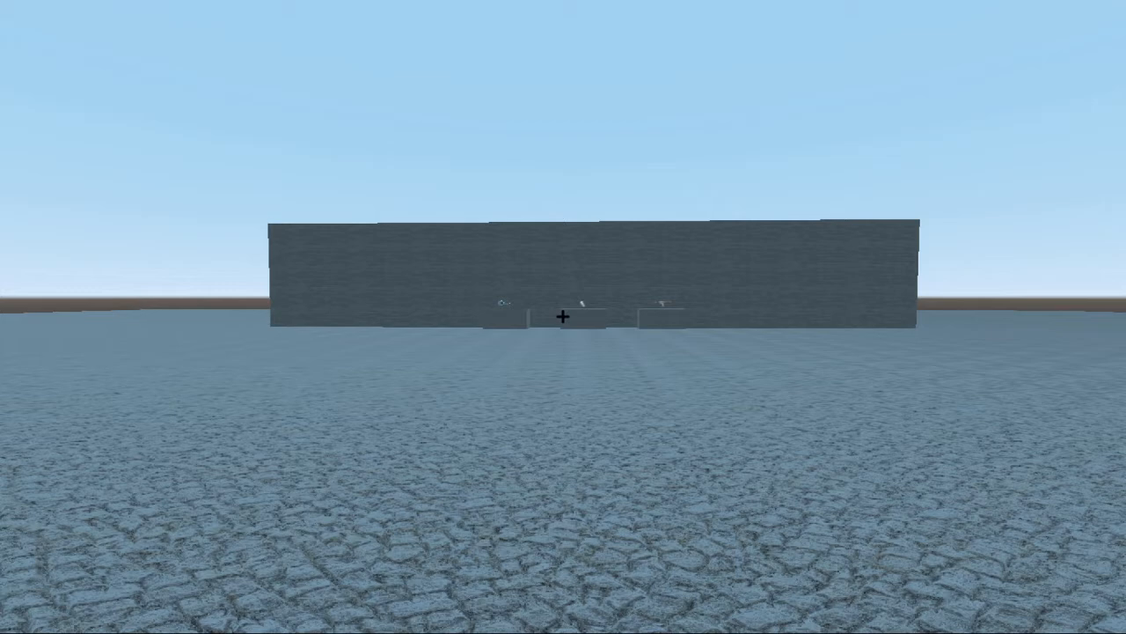
pyautogui.press('i')
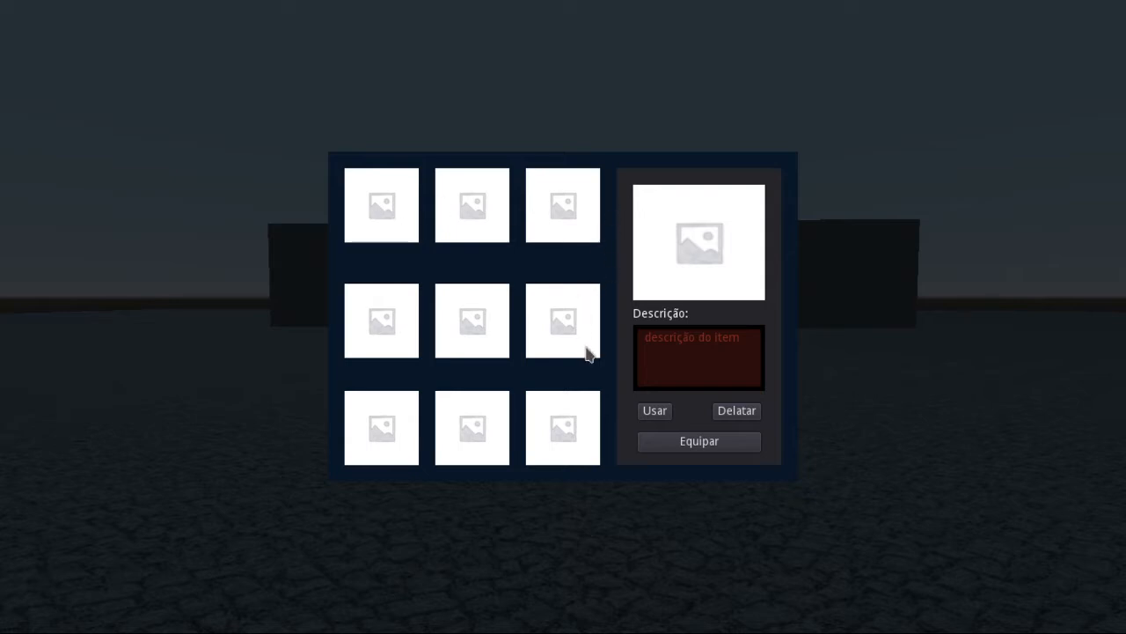
pyautogui.press('i')
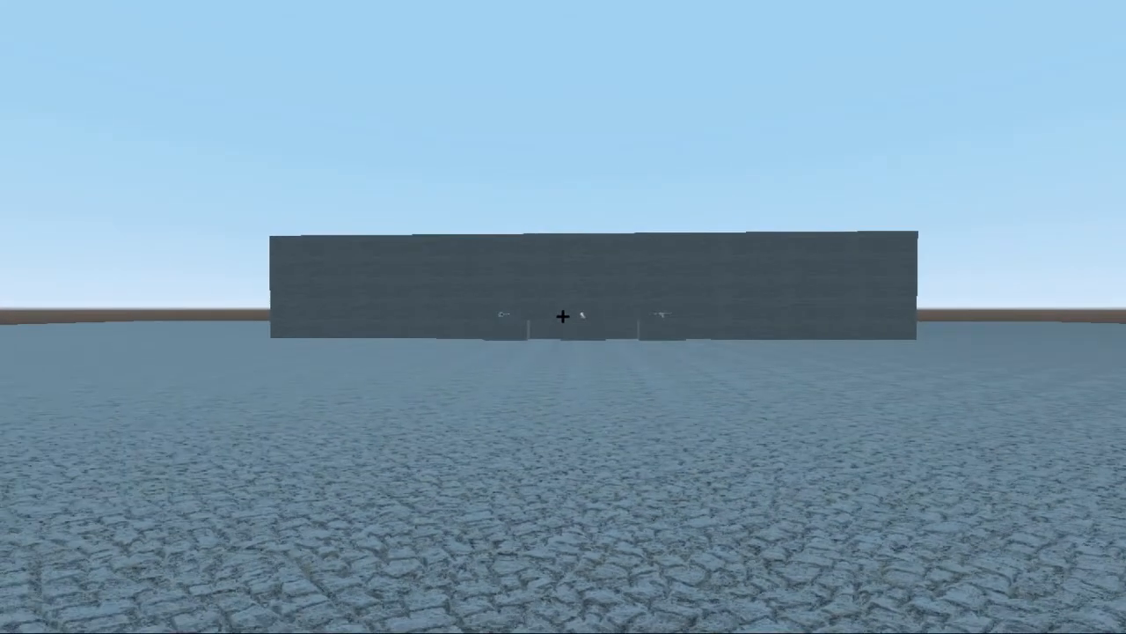
pyautogui.press('F11')
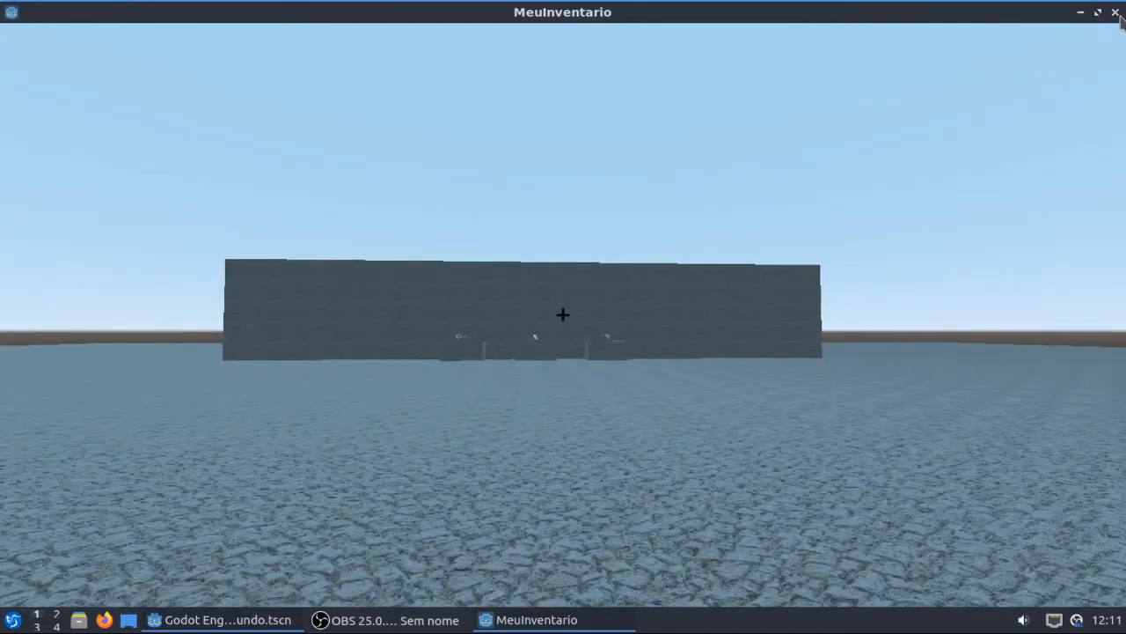
pyautogui.click(1116, 14)
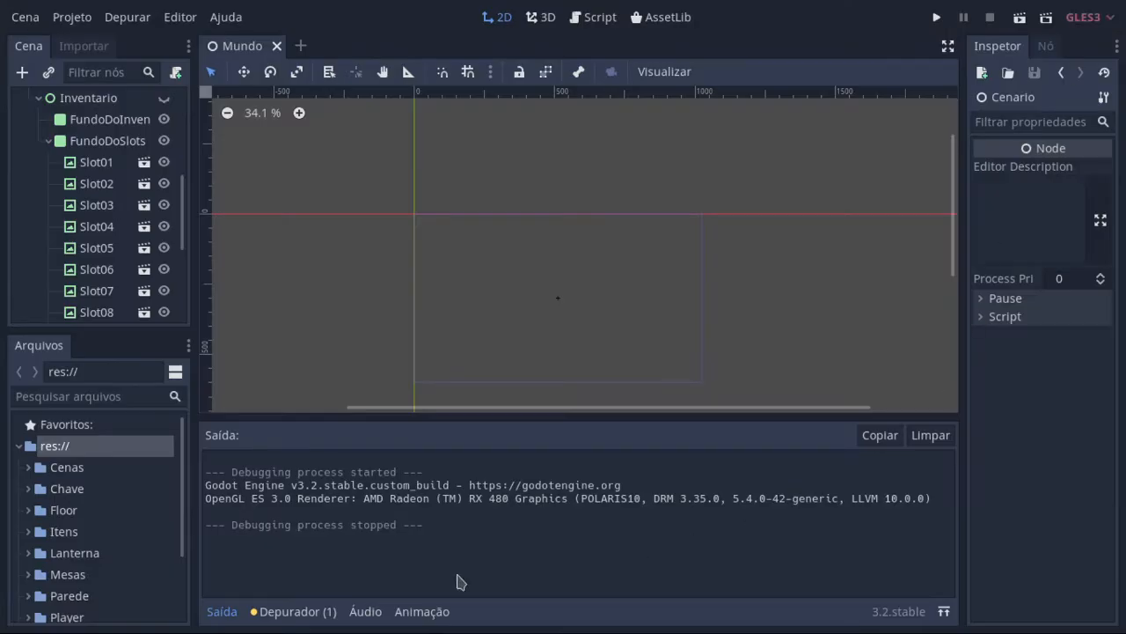
pyautogui.click(230, 611)
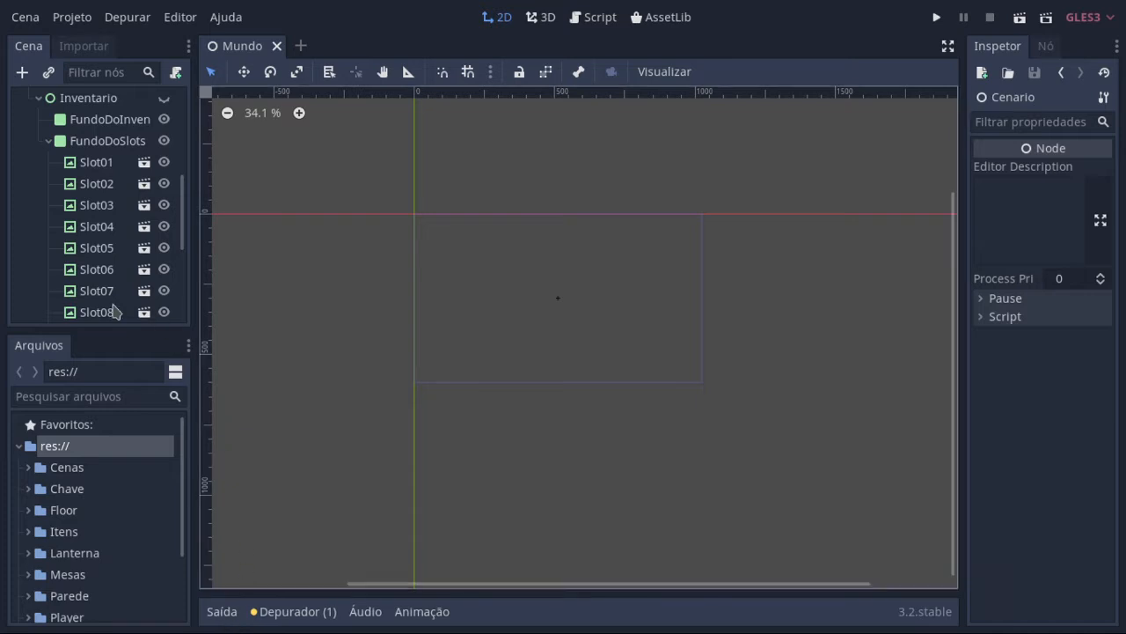
# Step: Enlarge the scene tree area, collapse the HUD node and make the Inventario node visible
pyautogui.scroll(8, 109, 299)
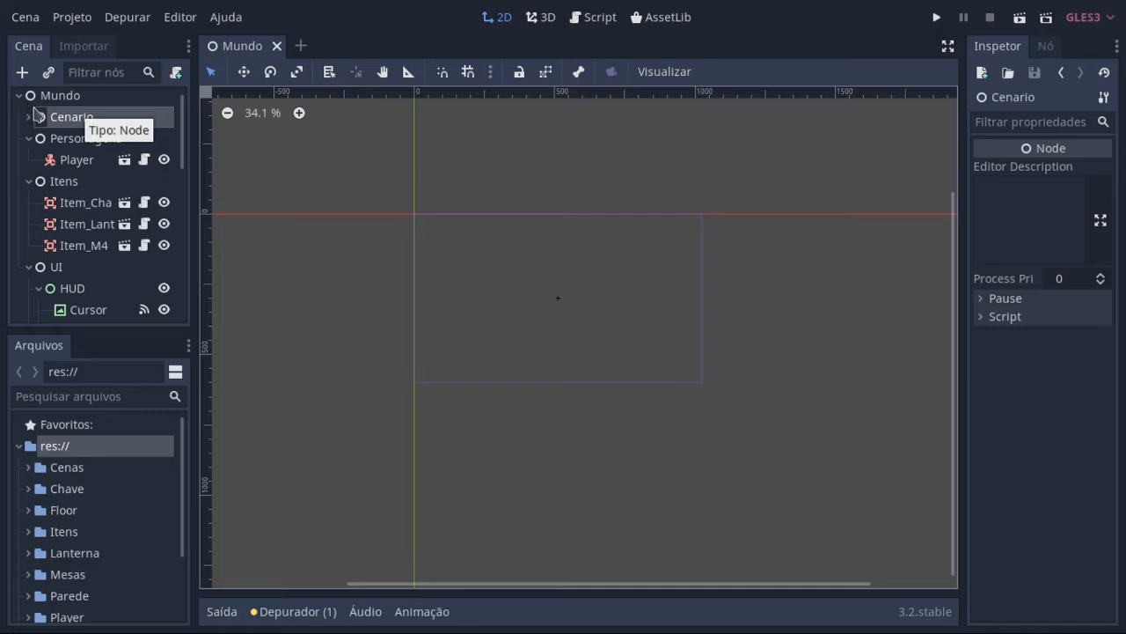
pyautogui.moveTo(103, 330); pyautogui.dragTo(104, 424)
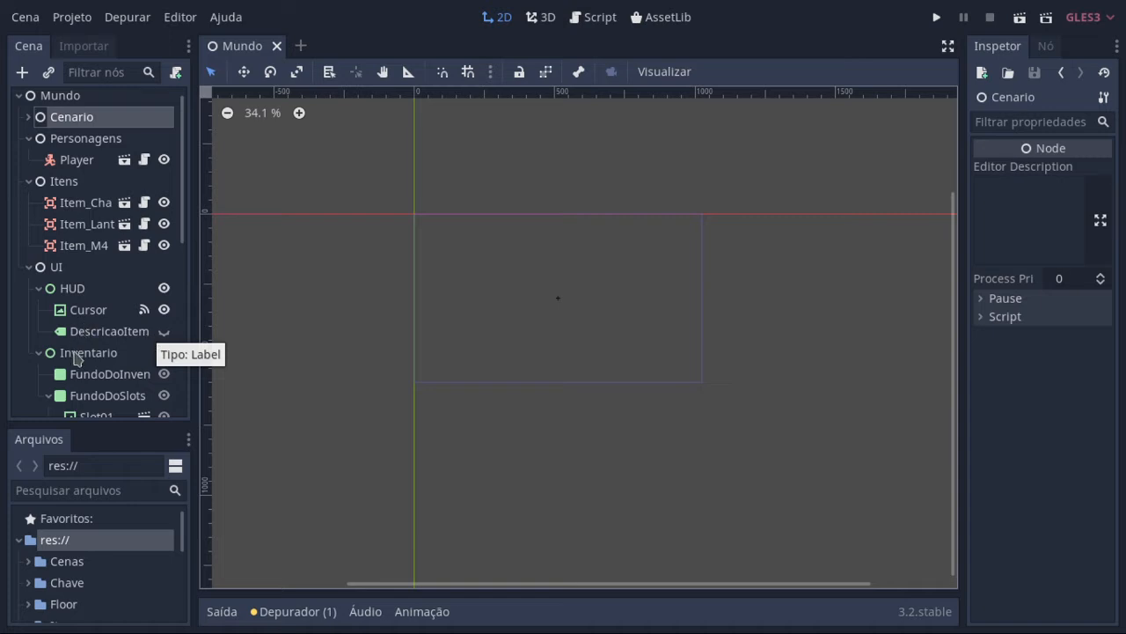
pyautogui.click(38, 289)
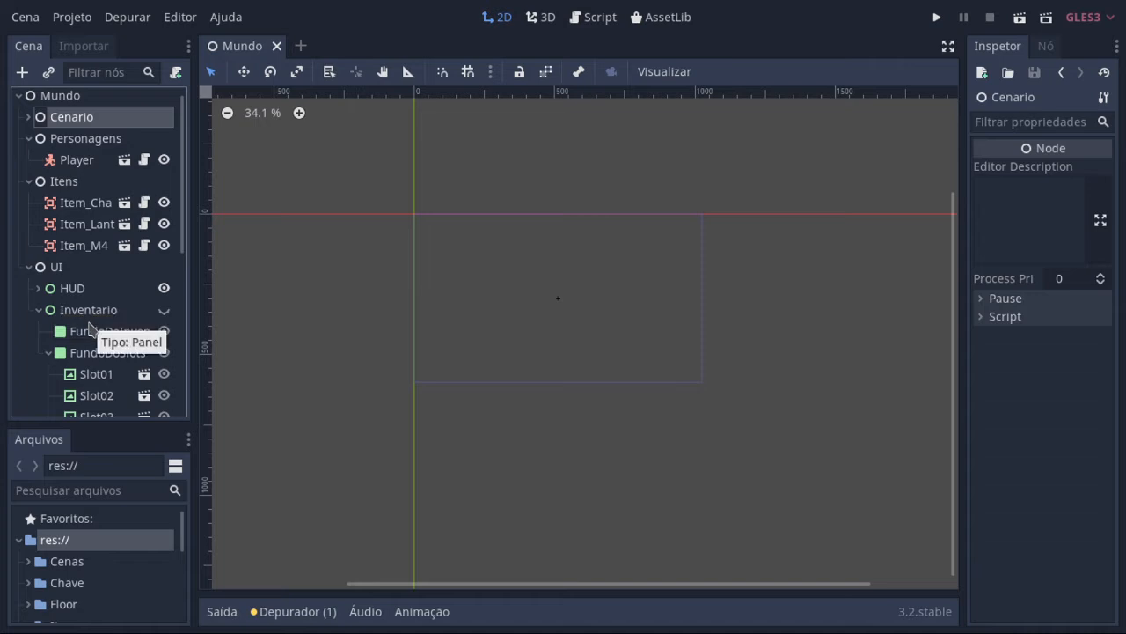
pyautogui.click(163, 310)
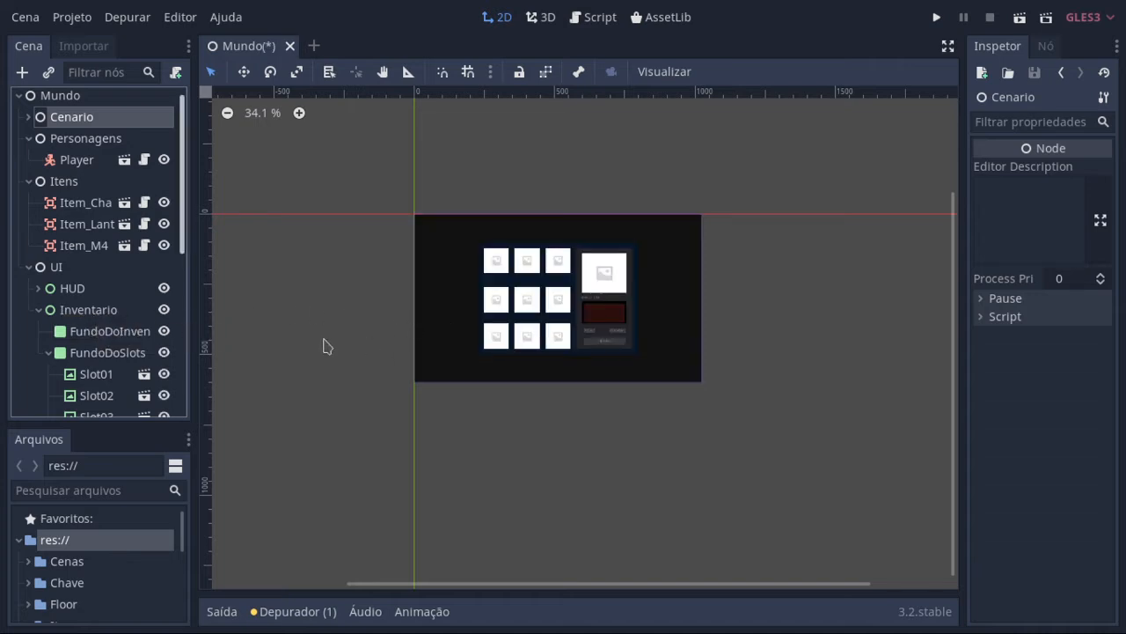
pyautogui.click(164, 310)
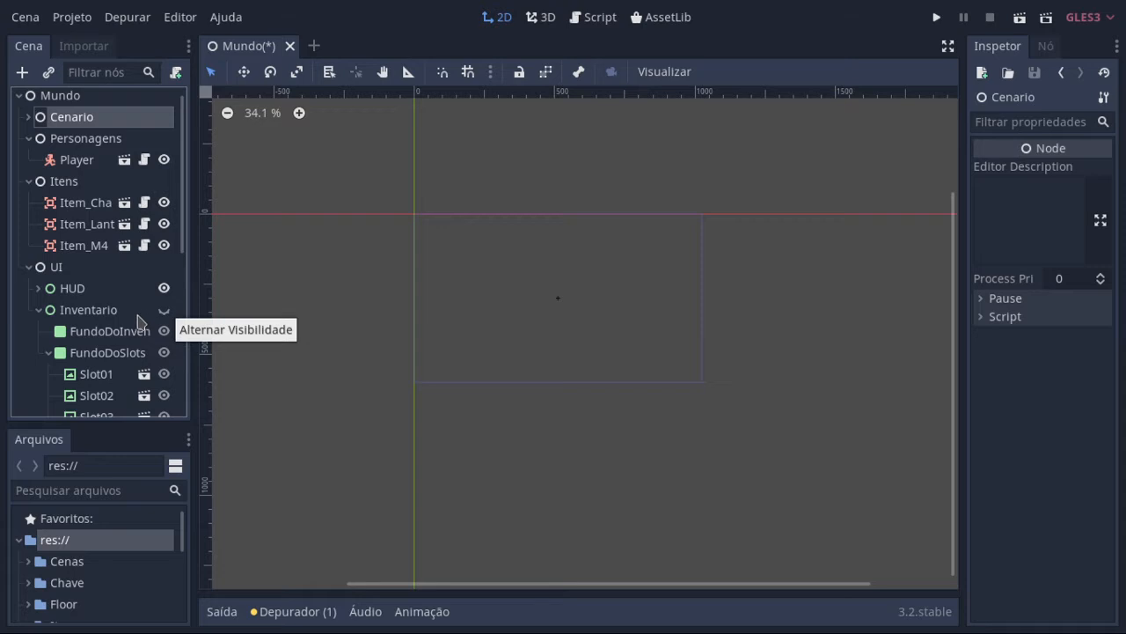
pyautogui.scroll(-1, 136, 343)
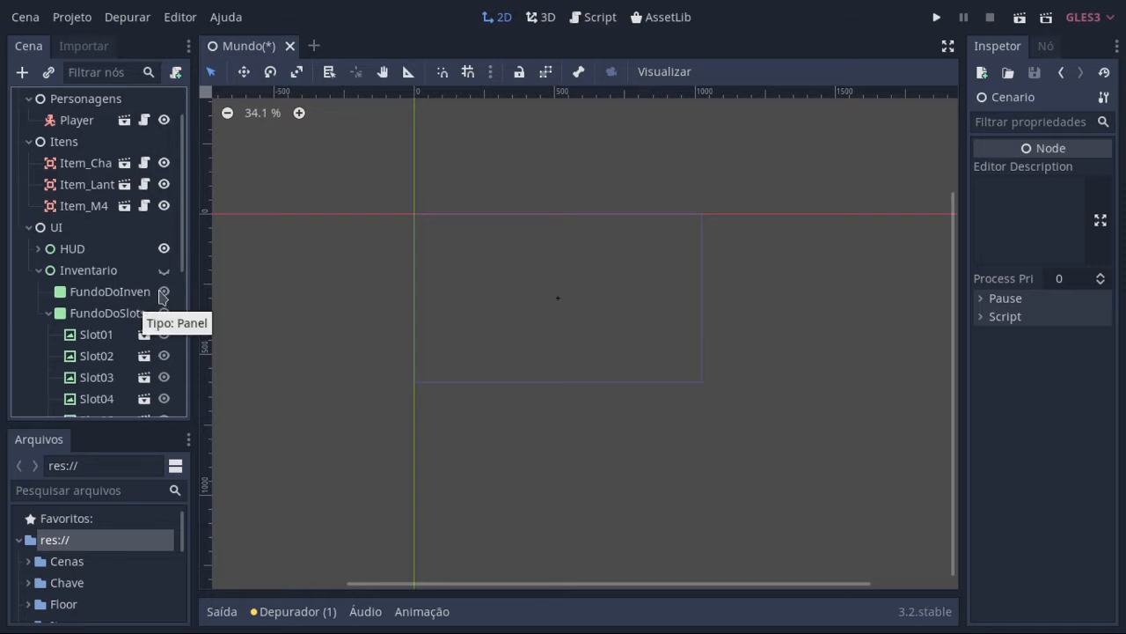
pyautogui.click(164, 271)
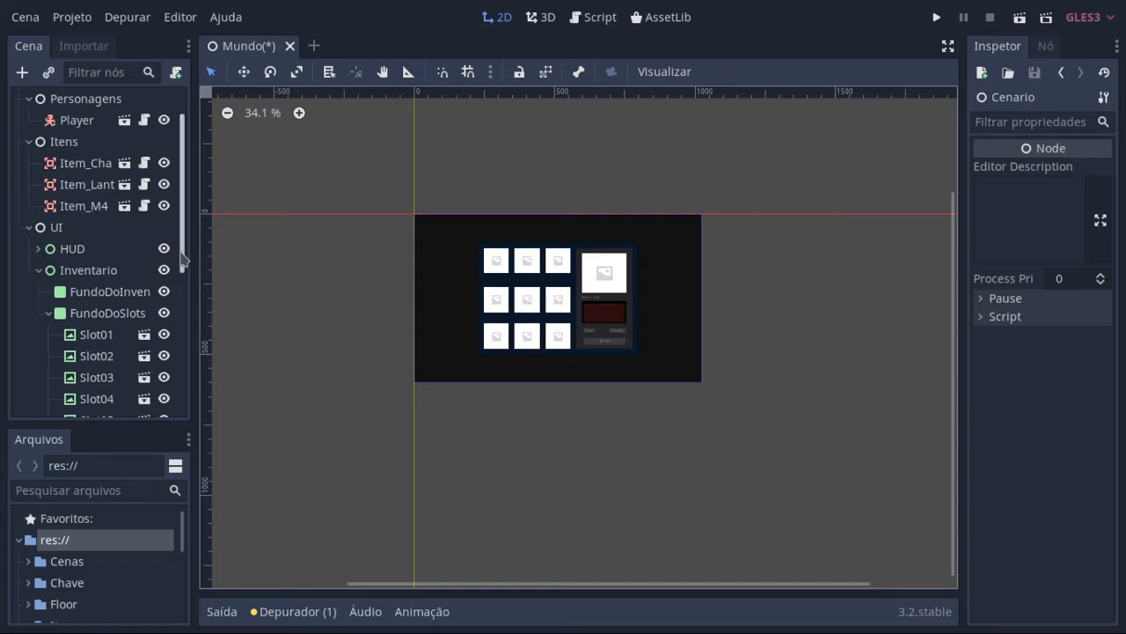
# Step: Correct the text of the inventory's delete button to "Deletar" and save the Mundo scene
pyautogui.moveTo(183, 254); pyautogui.dragTo(199, 366)
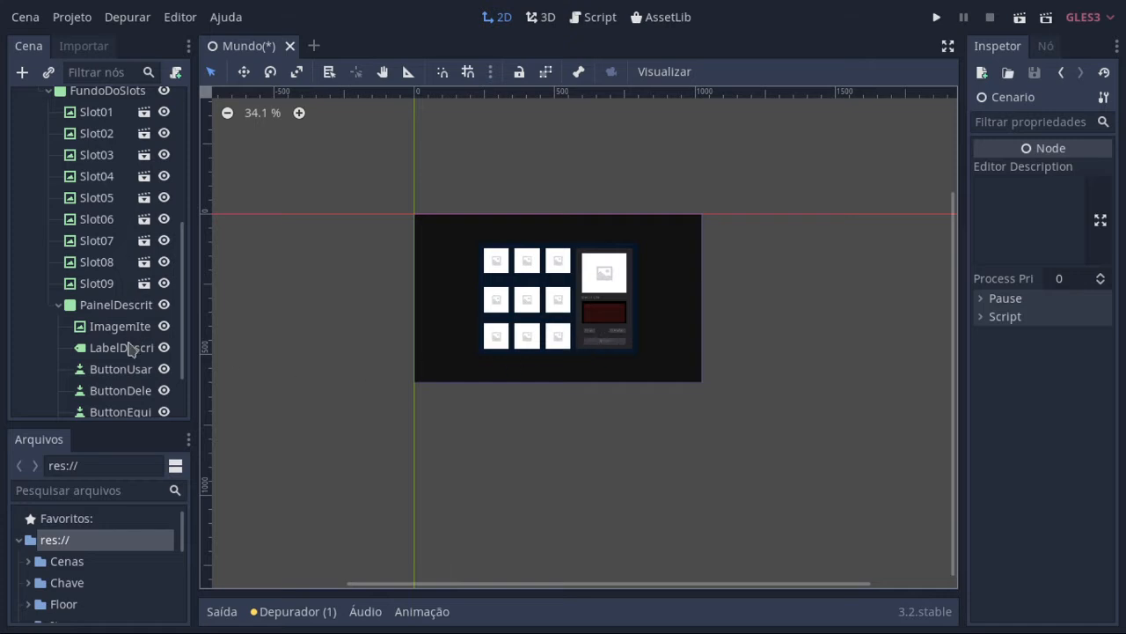
pyautogui.scroll(-1, 130, 348)
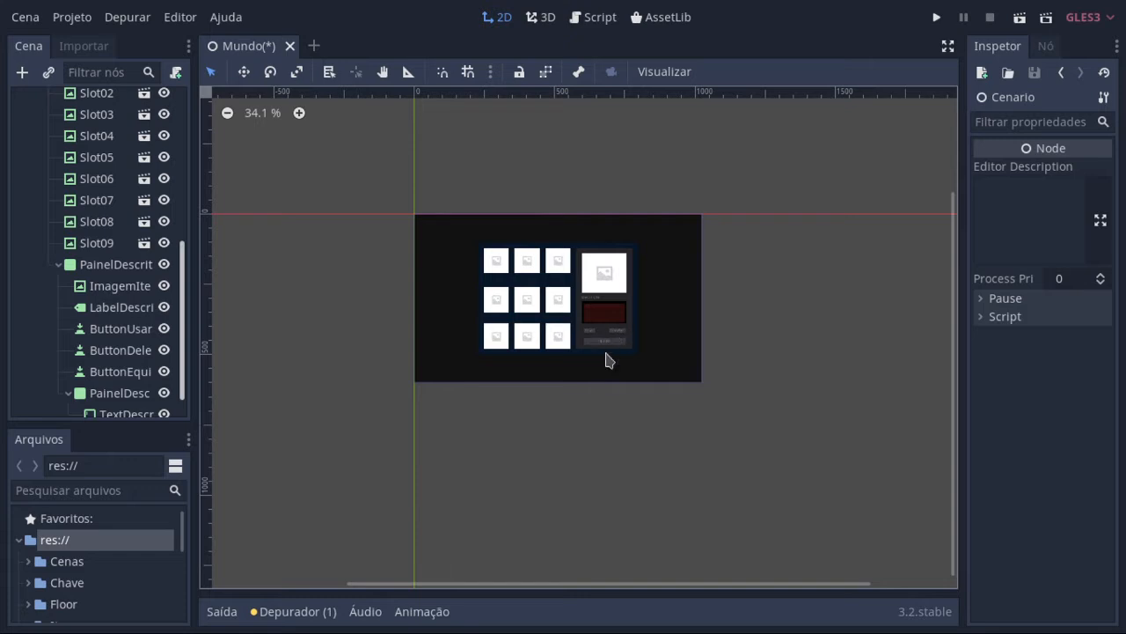
pyautogui.scroll(1, 604, 359)
pyautogui.scroll(4, 606, 359)
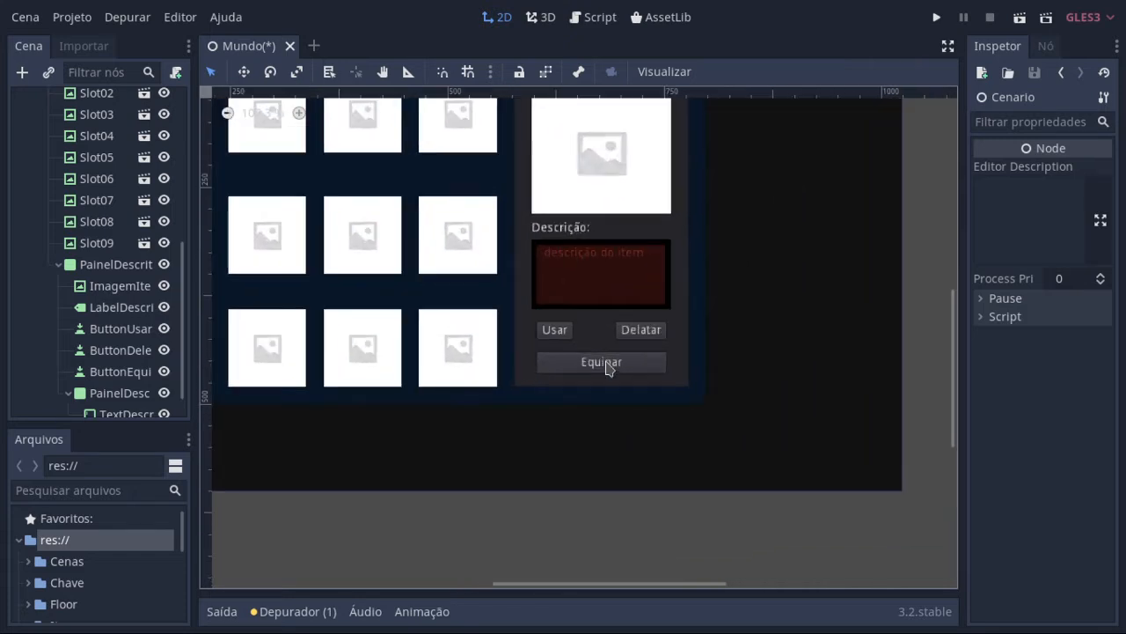
pyautogui.click(640, 335)
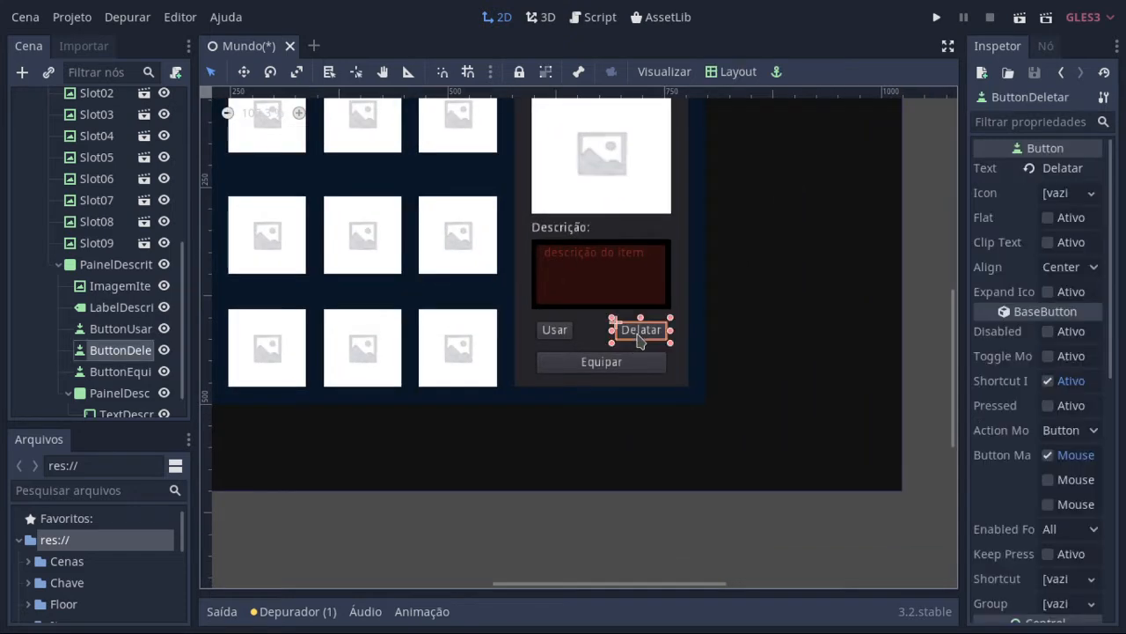
pyautogui.click(1060, 171)
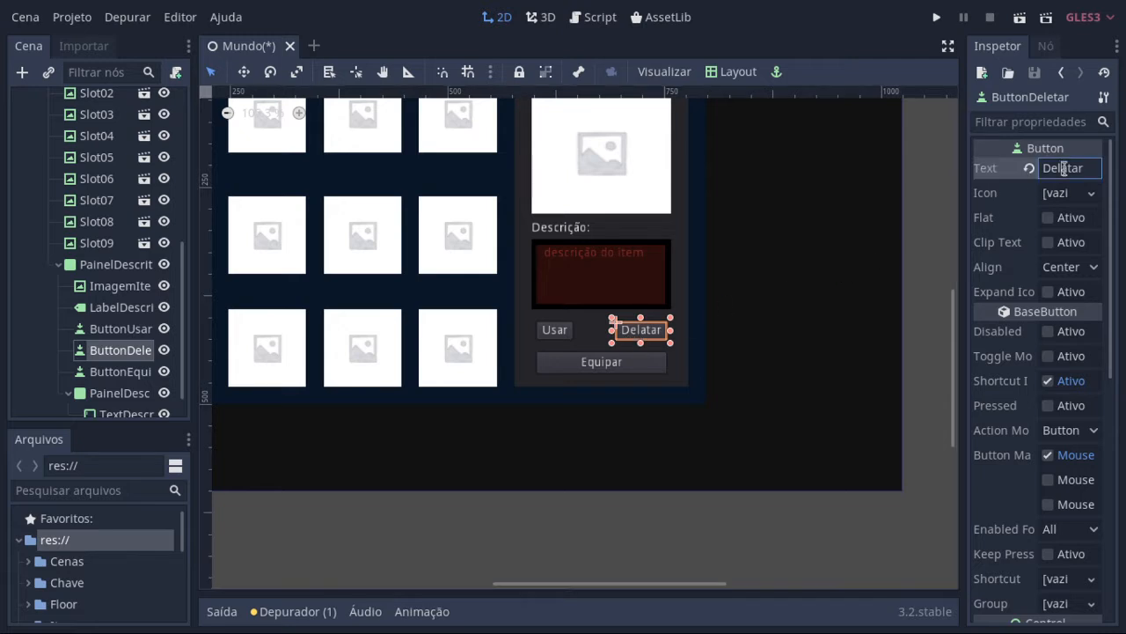
pyautogui.press('Delete')
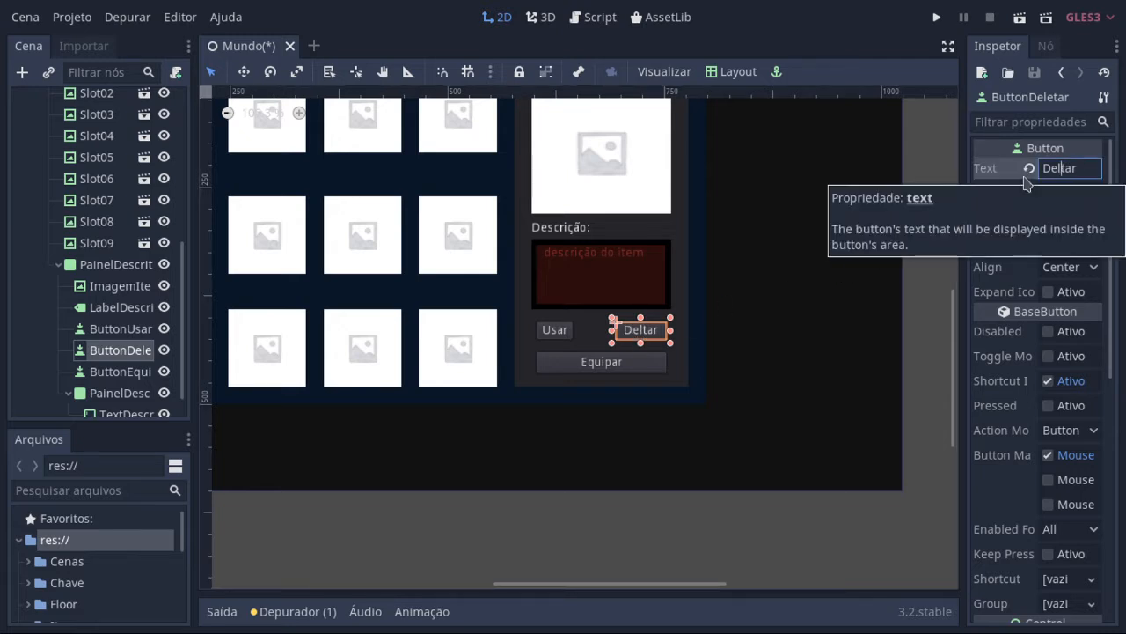
pyautogui.write('e')
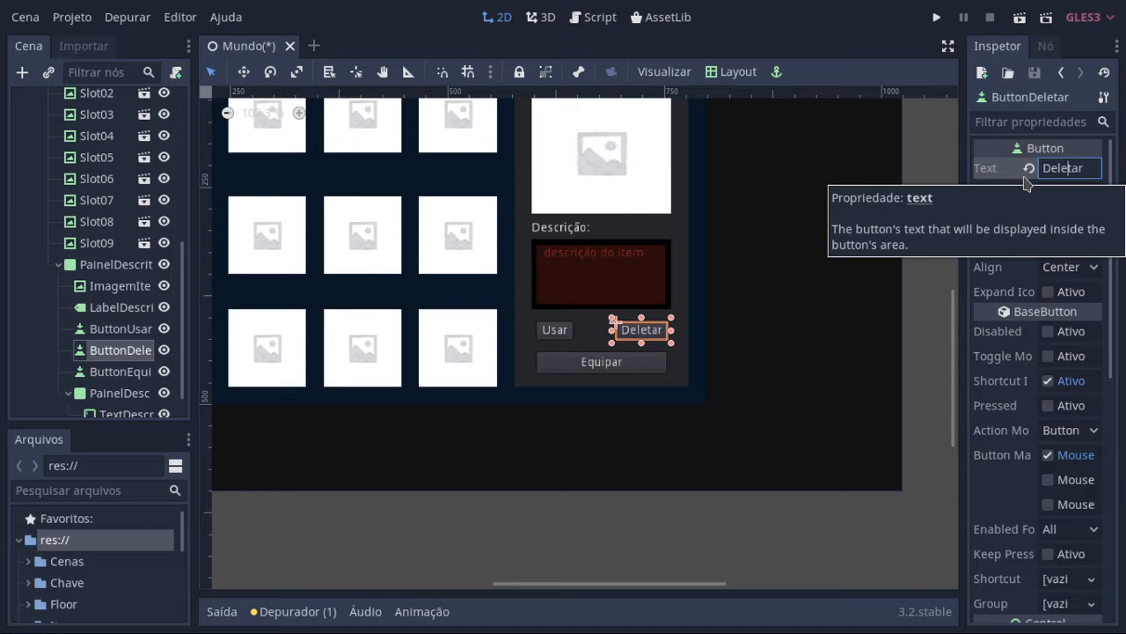
pyautogui.hotkey('ctrl', 's')
# Step: Examine the Usar, Deletar and Equipar buttons, the description panel with its TextEdit, and the overall inventory layout
pyautogui.scroll(-1, 690, 365)
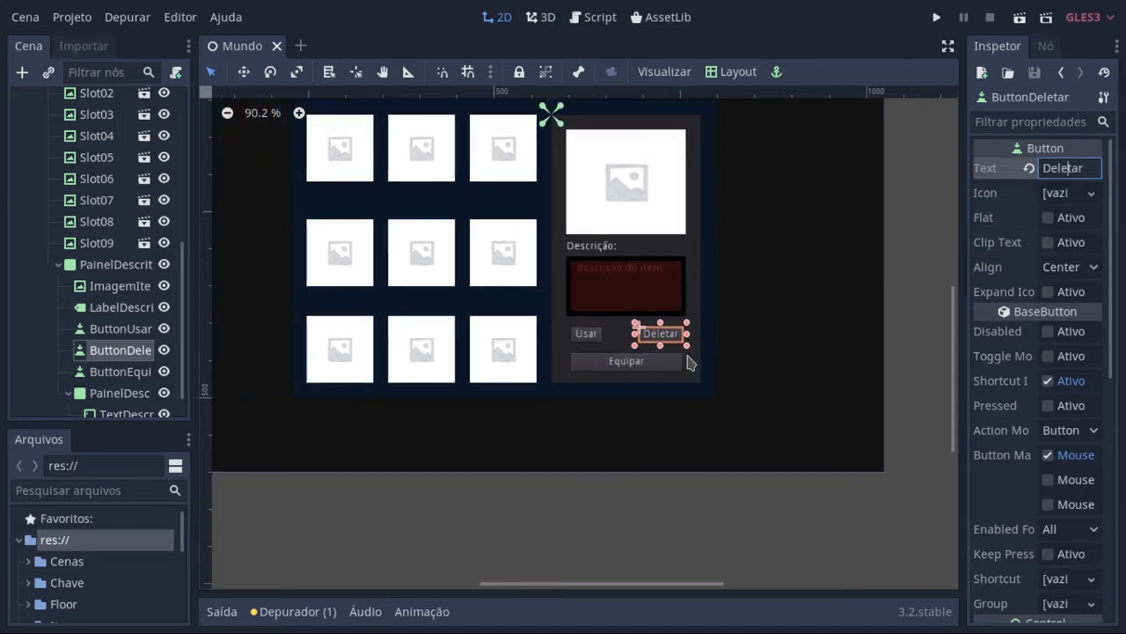
pyautogui.click(98, 331)
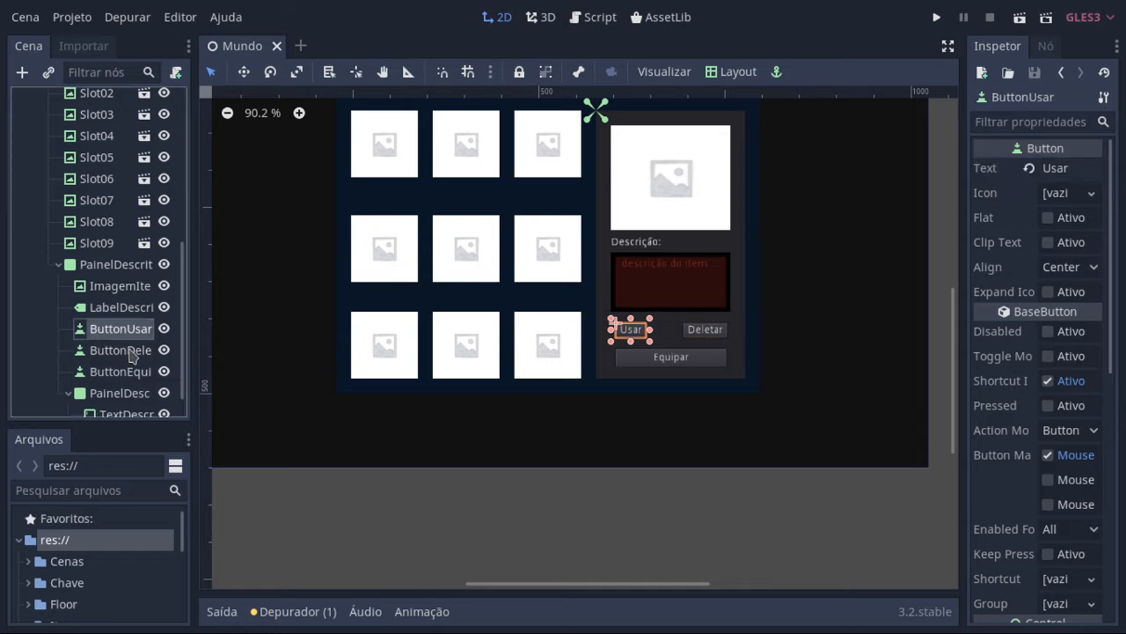
pyautogui.doubleClick(130, 352)
pyautogui.click(131, 374)
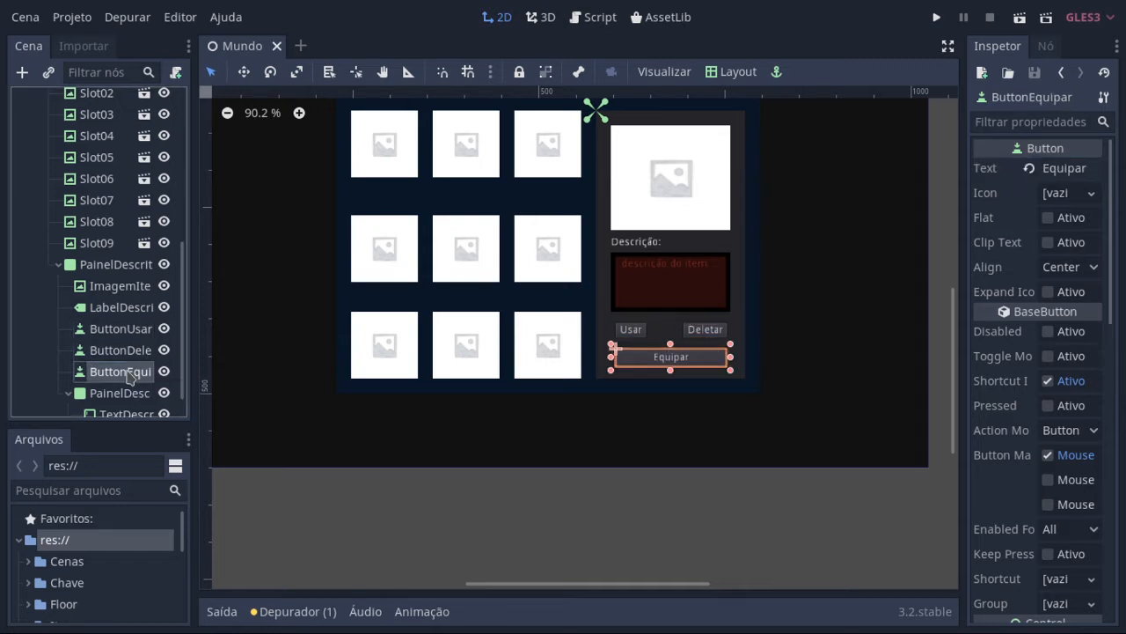
pyautogui.scroll(-1, 127, 377)
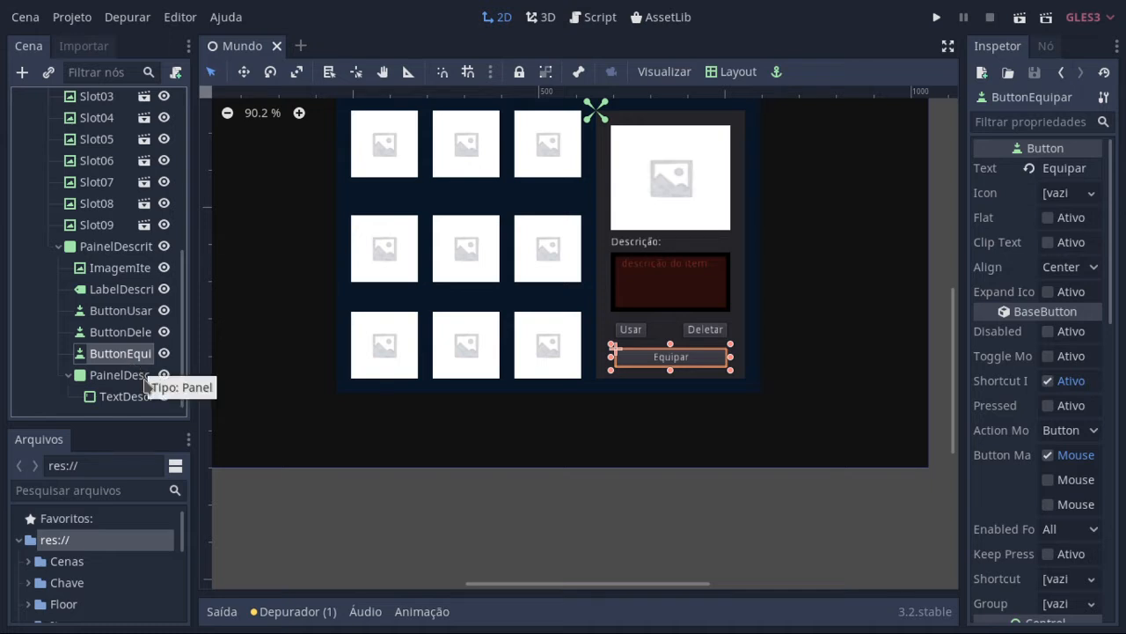
pyautogui.click(123, 375)
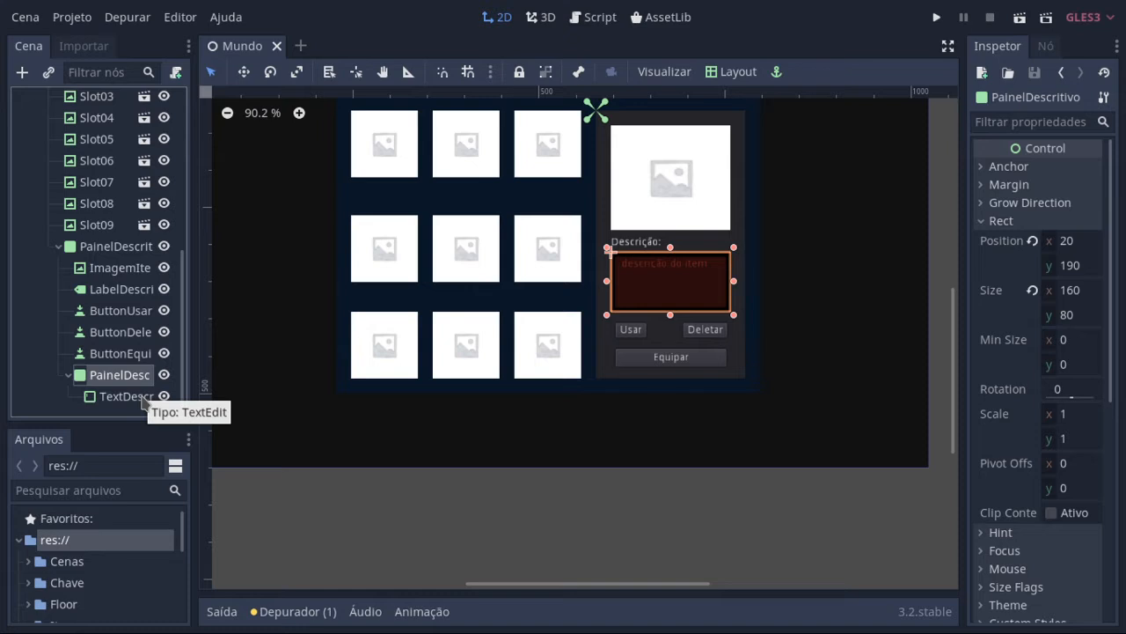
pyautogui.click(123, 397)
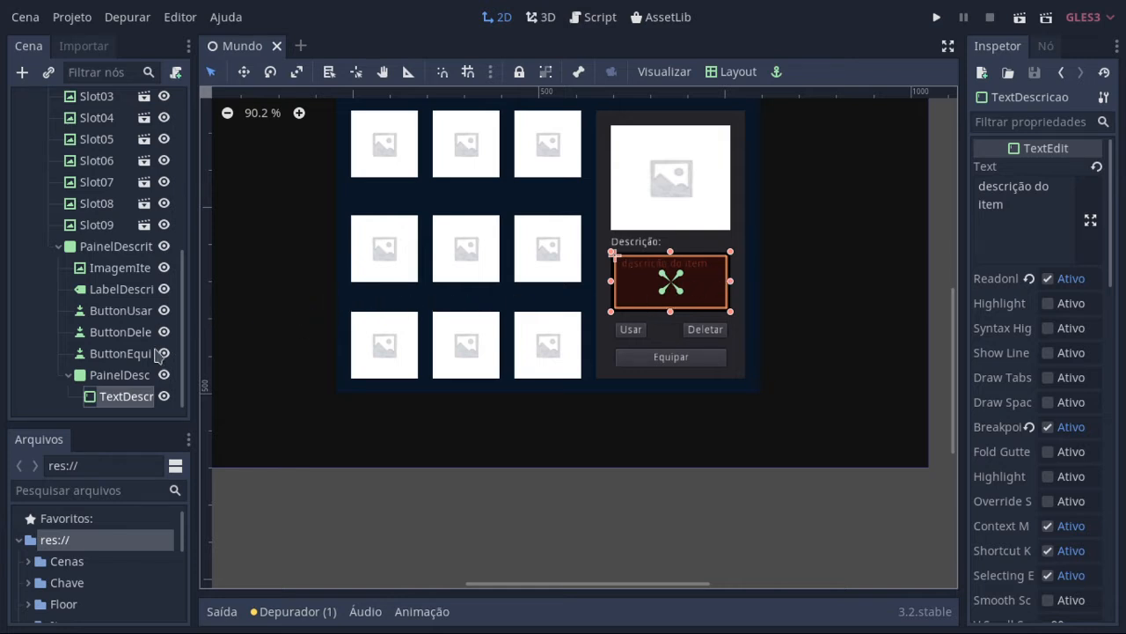
pyautogui.click(144, 374)
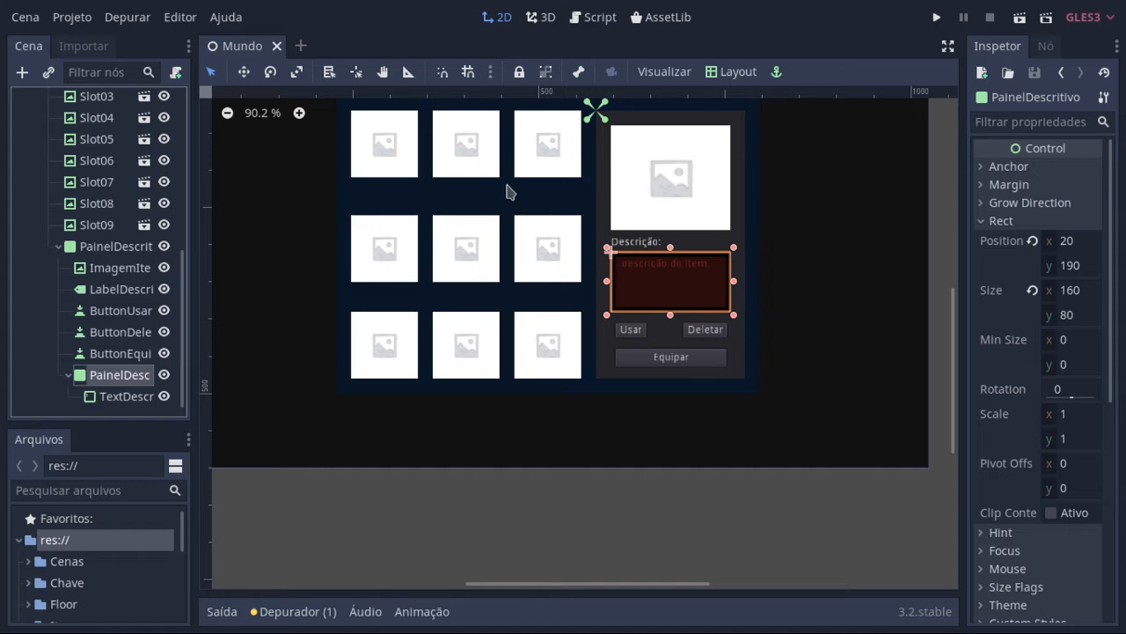
pyautogui.moveTo(553, 221); pyautogui.dragTo(566, 340, button='middle')
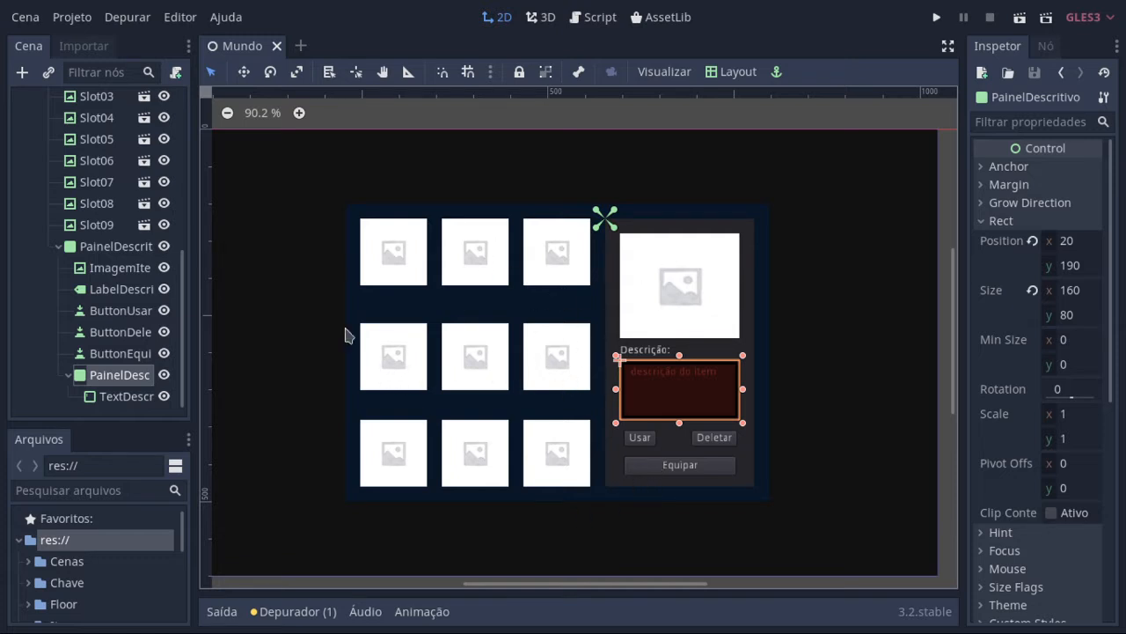
pyautogui.scroll(5, 161, 339)
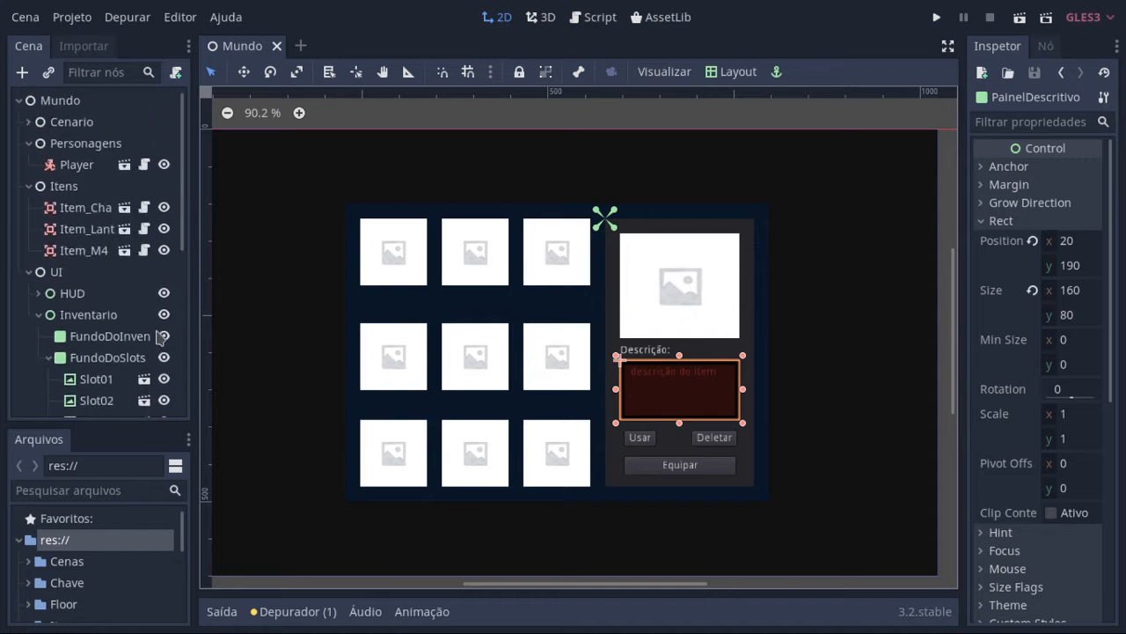
pyautogui.scroll(-2, 461, 255)
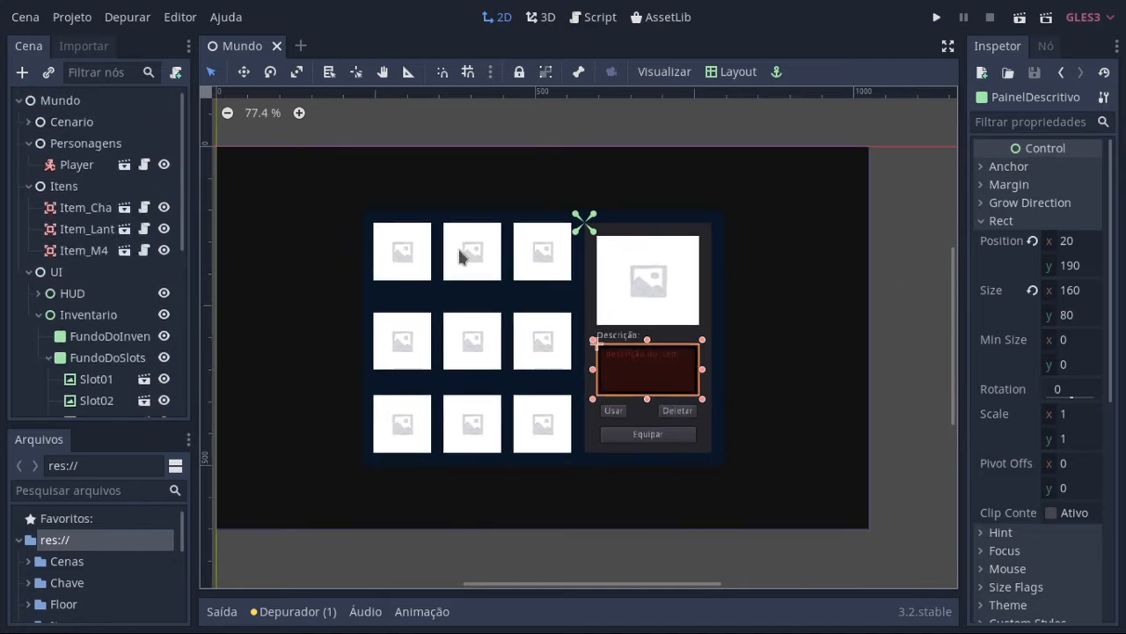
pyautogui.scroll(-1, 515, 257)
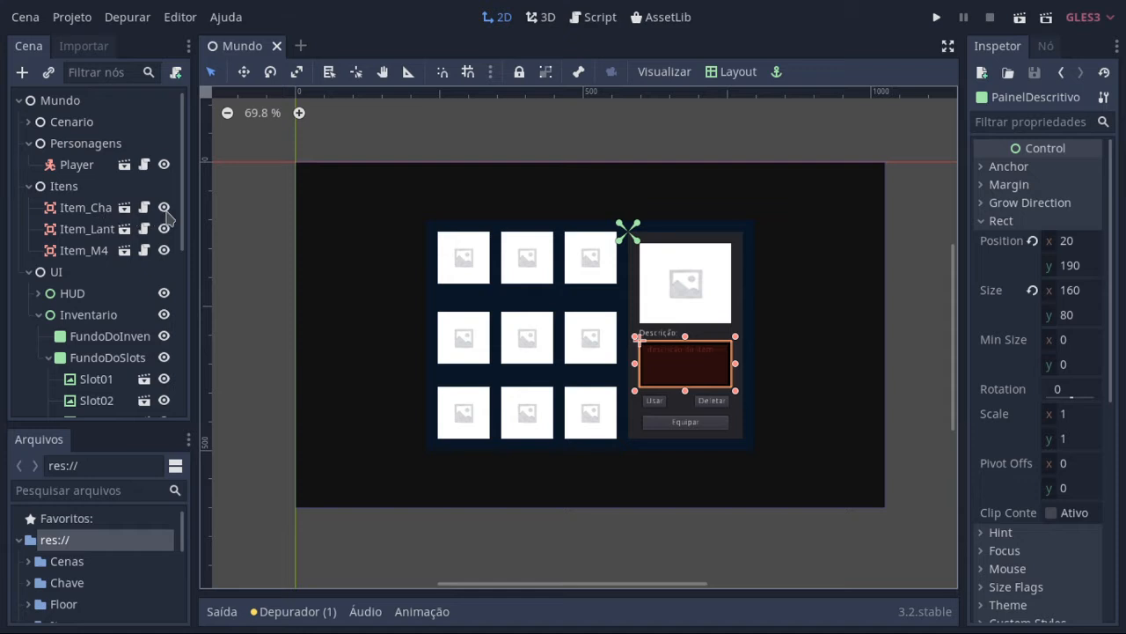
# Step: Select the Item_Chave node and check its group assignments
pyautogui.click(113, 214)
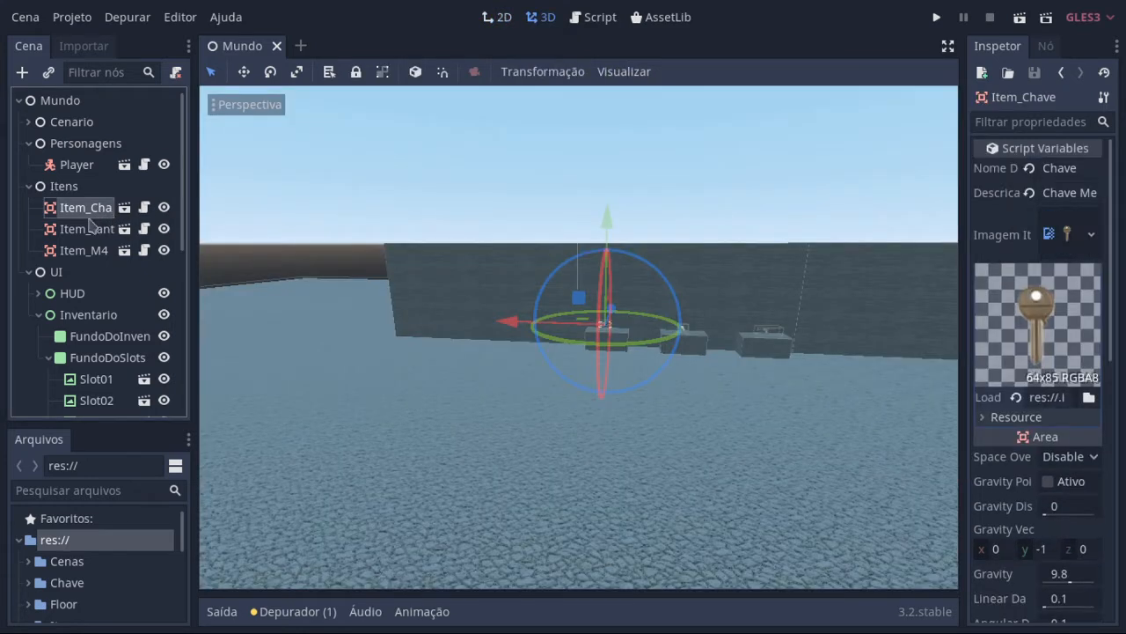
pyautogui.click(1056, 46)
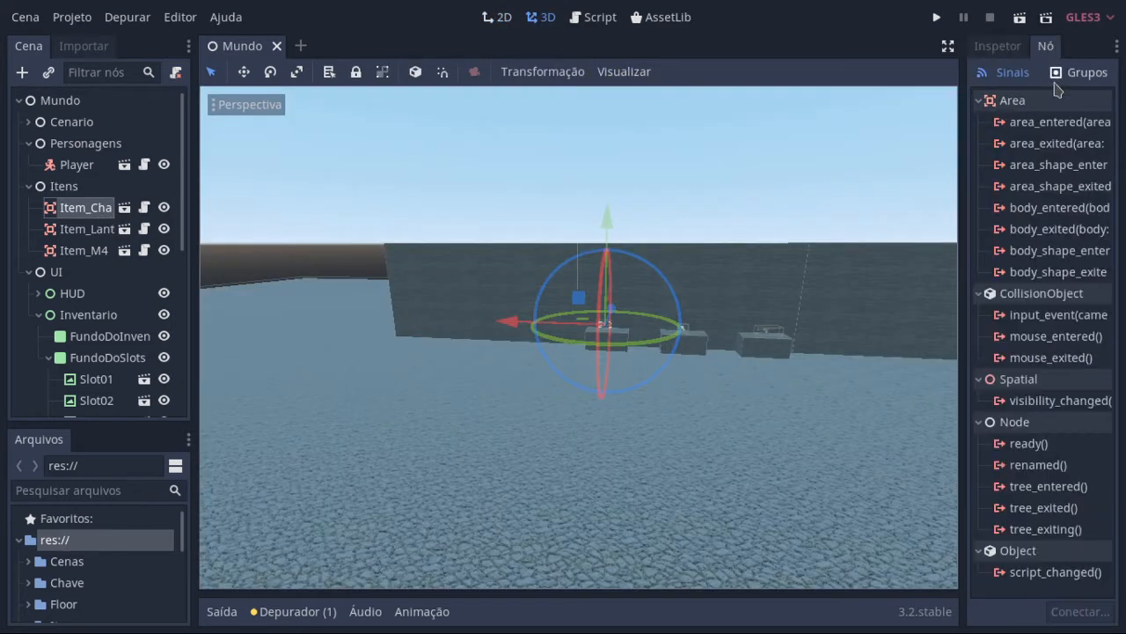
pyautogui.click(1077, 79)
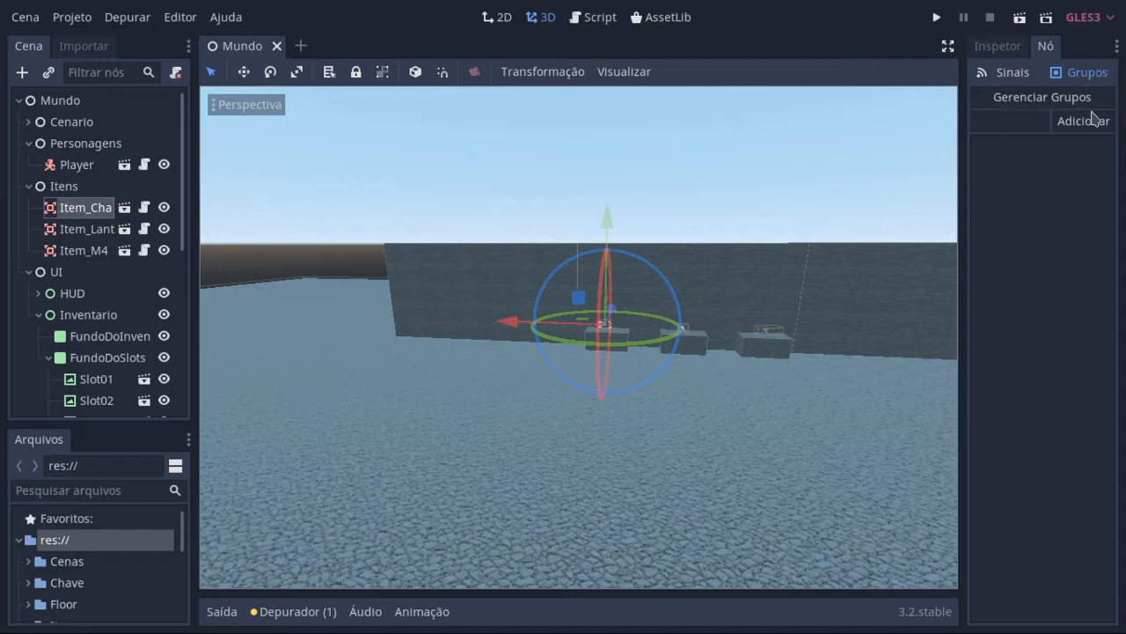
# Step: Open the Item_Chave script in a full-width editor and examine its exported variables, group assignment and item functions
pyautogui.click(146, 212)
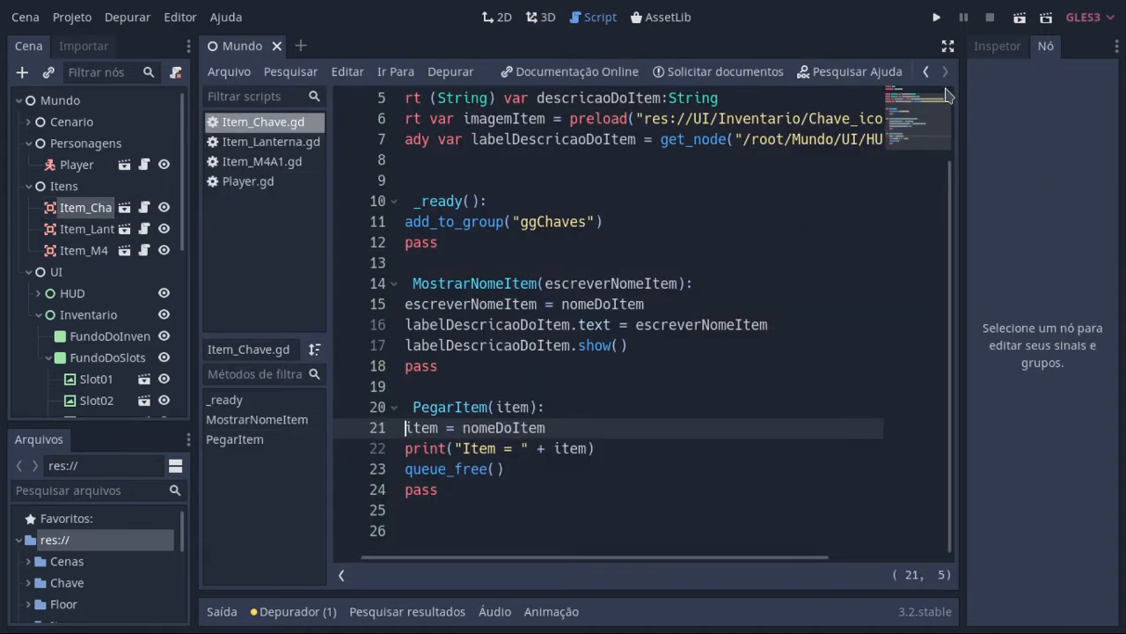
pyautogui.click(948, 46)
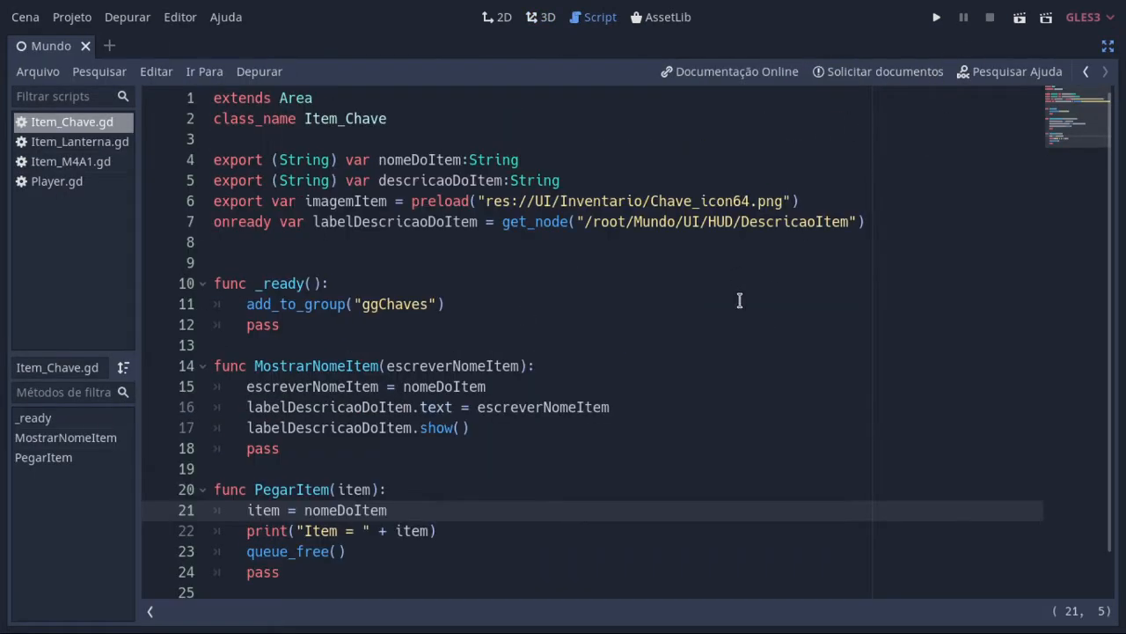
pyautogui.rightClick(642, 366)
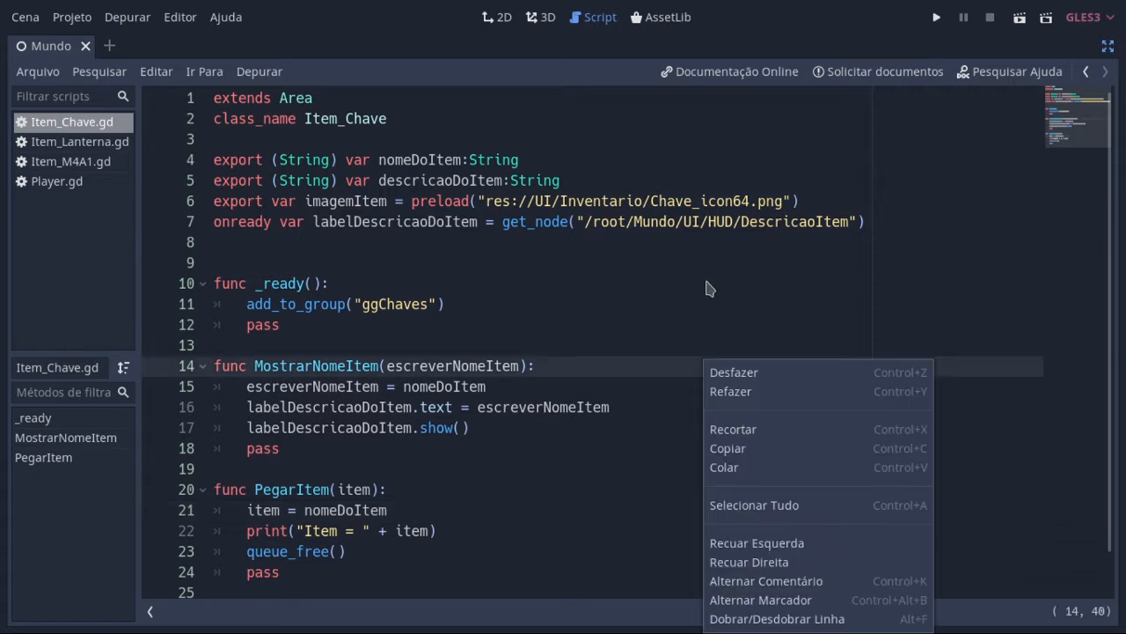
pyautogui.click(748, 164)
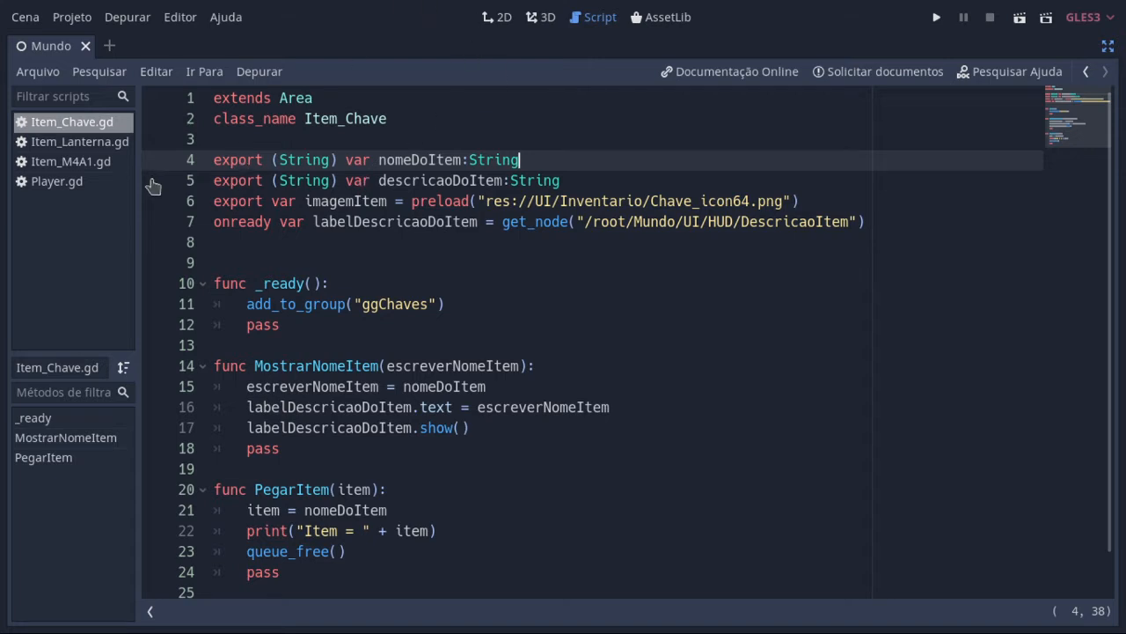
pyautogui.click(1108, 46)
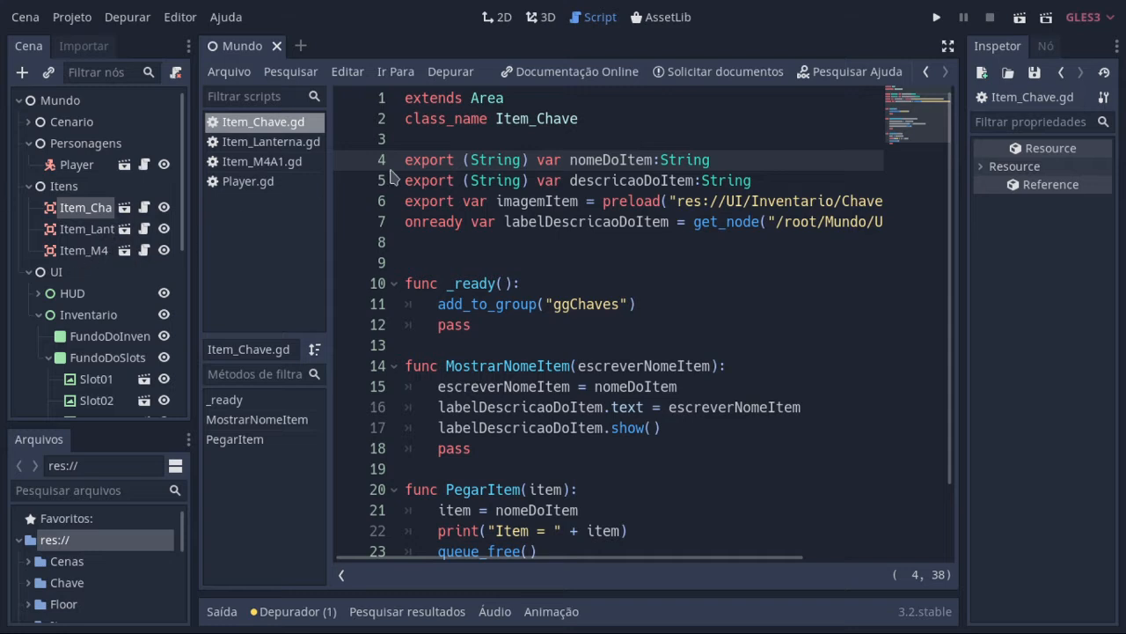
pyautogui.click(948, 48)
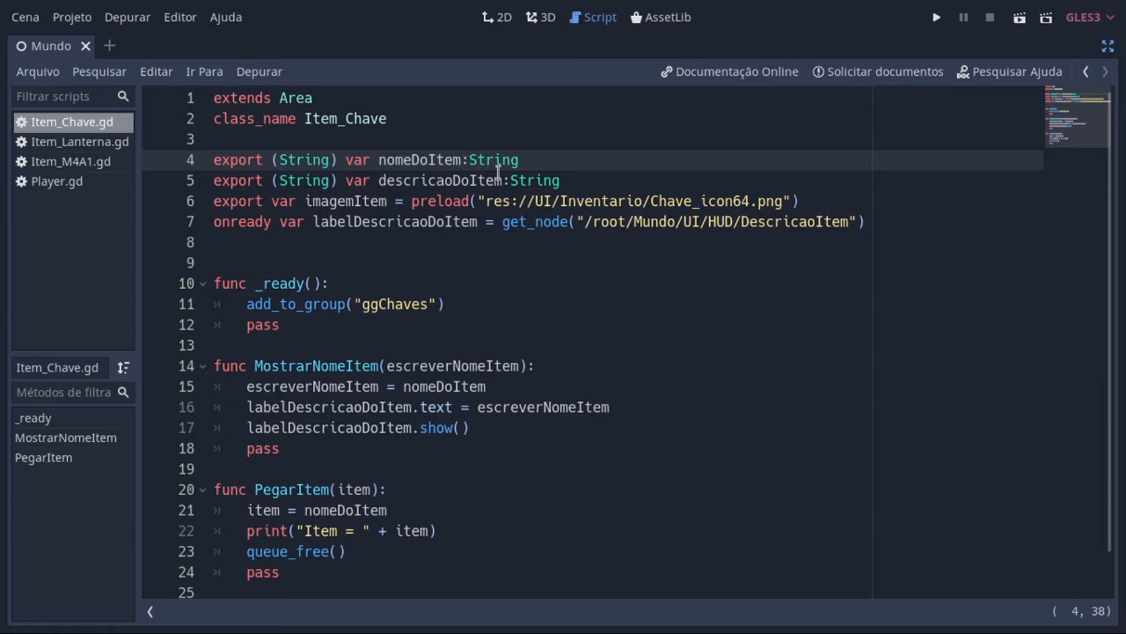
pyautogui.click(1108, 46)
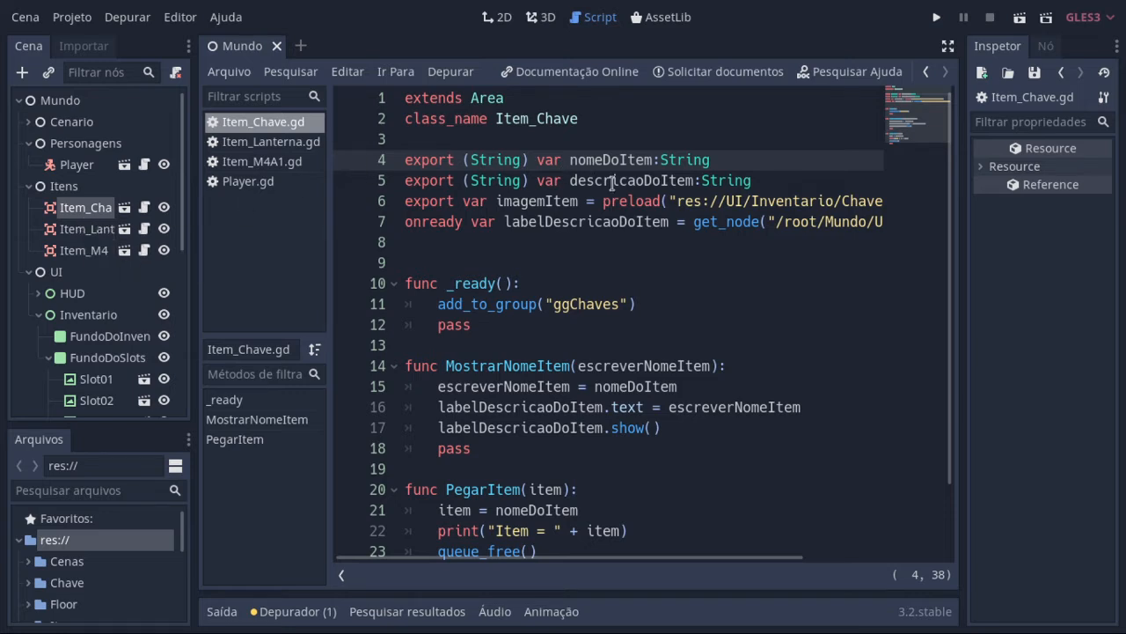
pyautogui.click(947, 46)
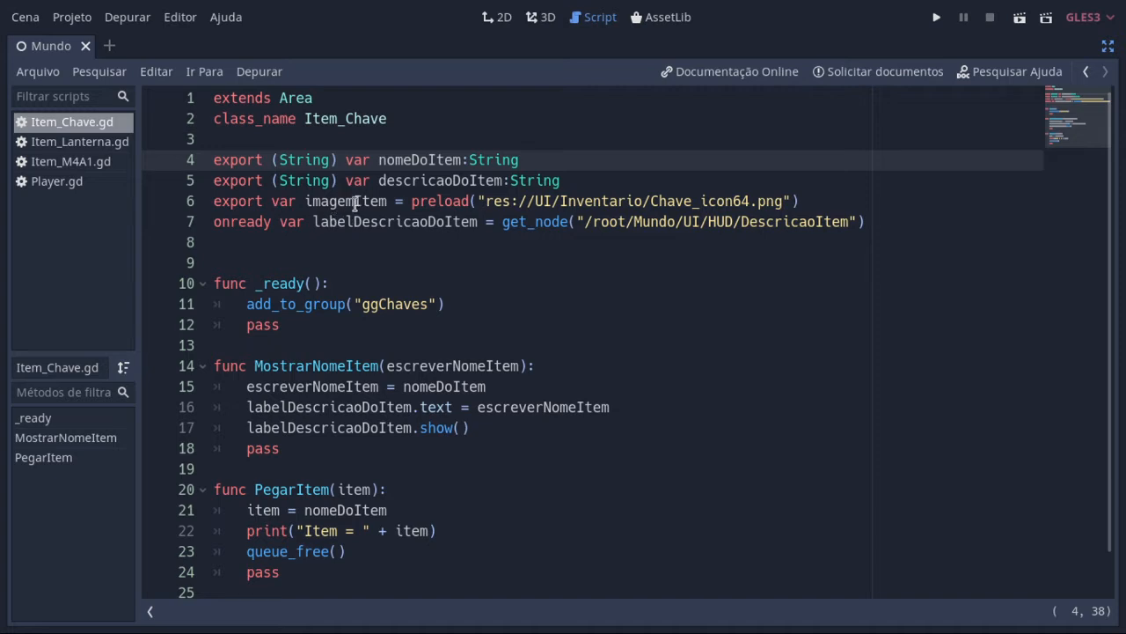
pyautogui.click(1108, 45)
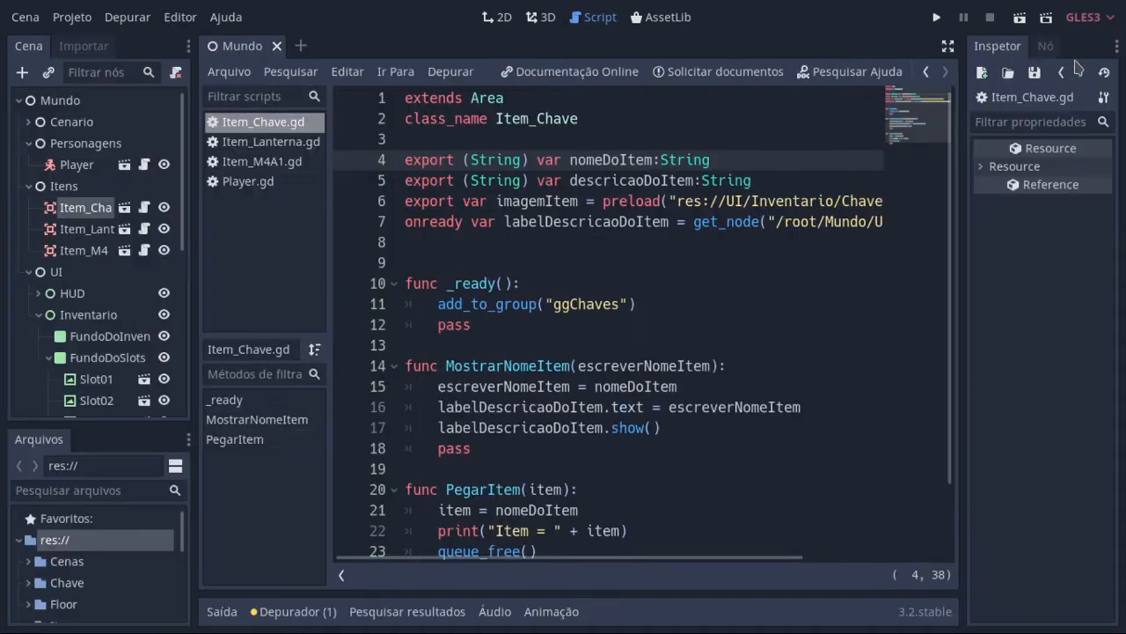
# Step: Enlarge the project files area and expand the UI/Inventario folder to look over its item icon images
pyautogui.scroll(-6, 134, 369)
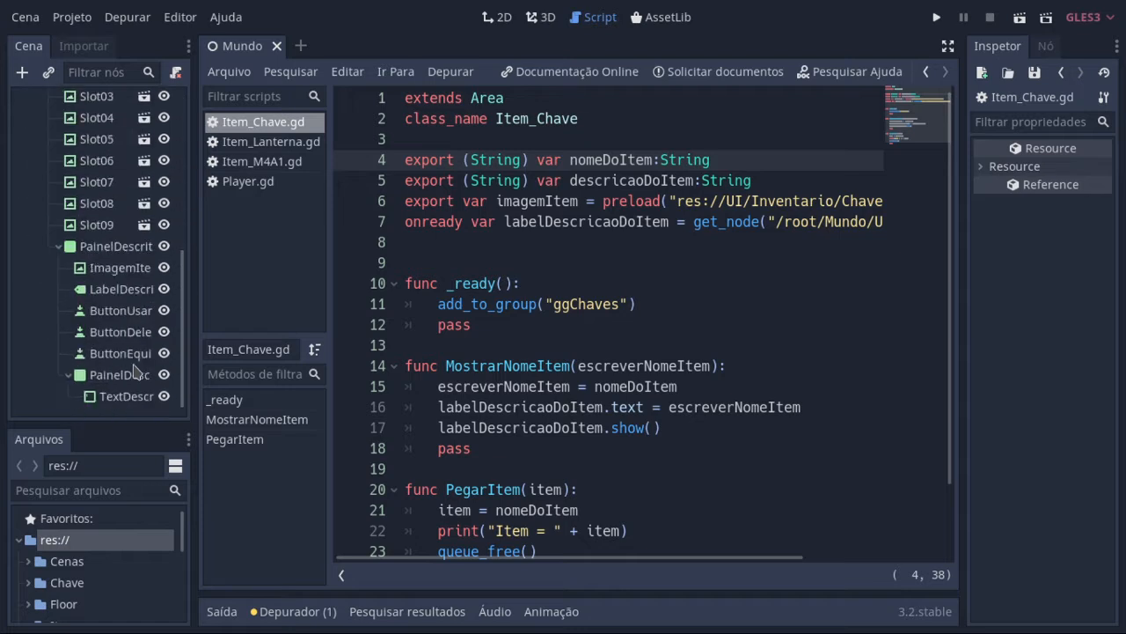
pyautogui.scroll(-5, 107, 533)
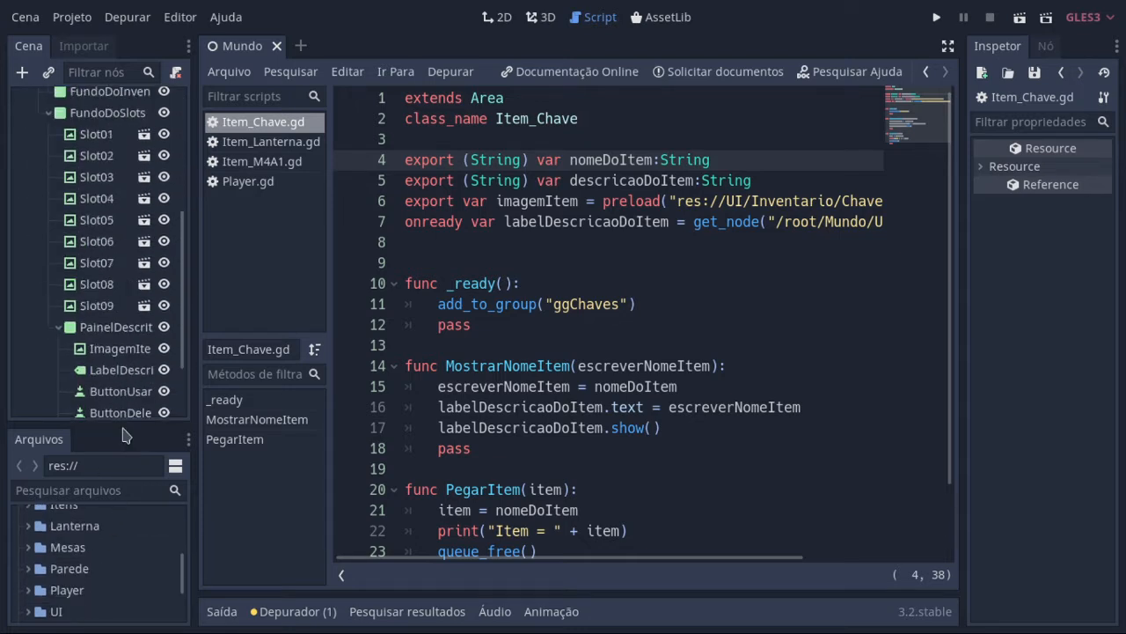
pyautogui.moveTo(123, 428); pyautogui.dragTo(139, 308)
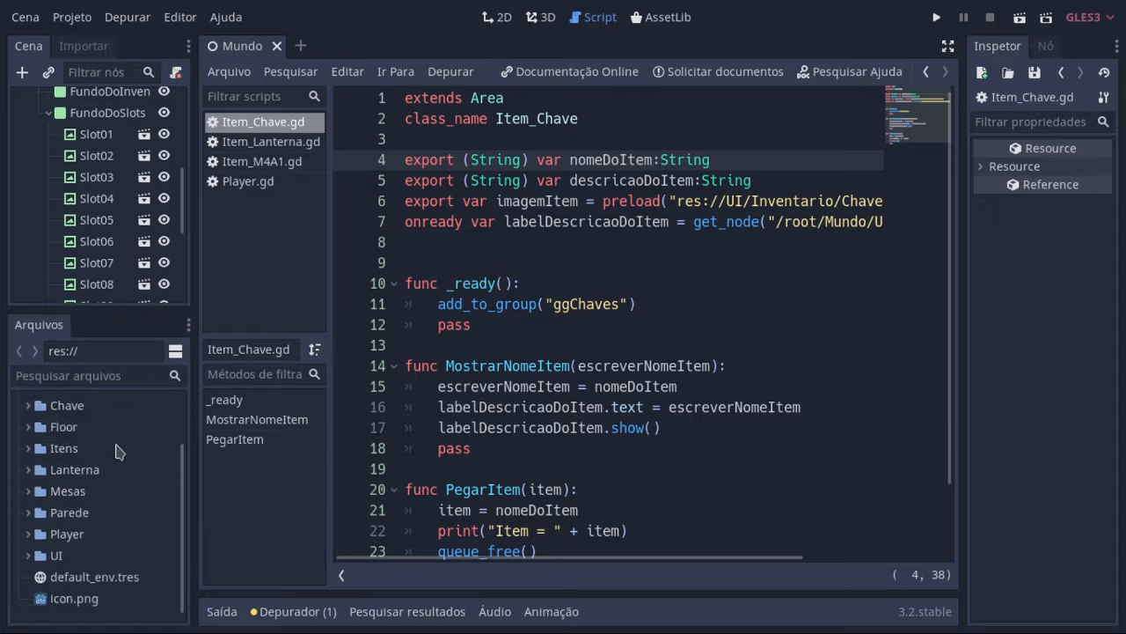
pyautogui.click(28, 555)
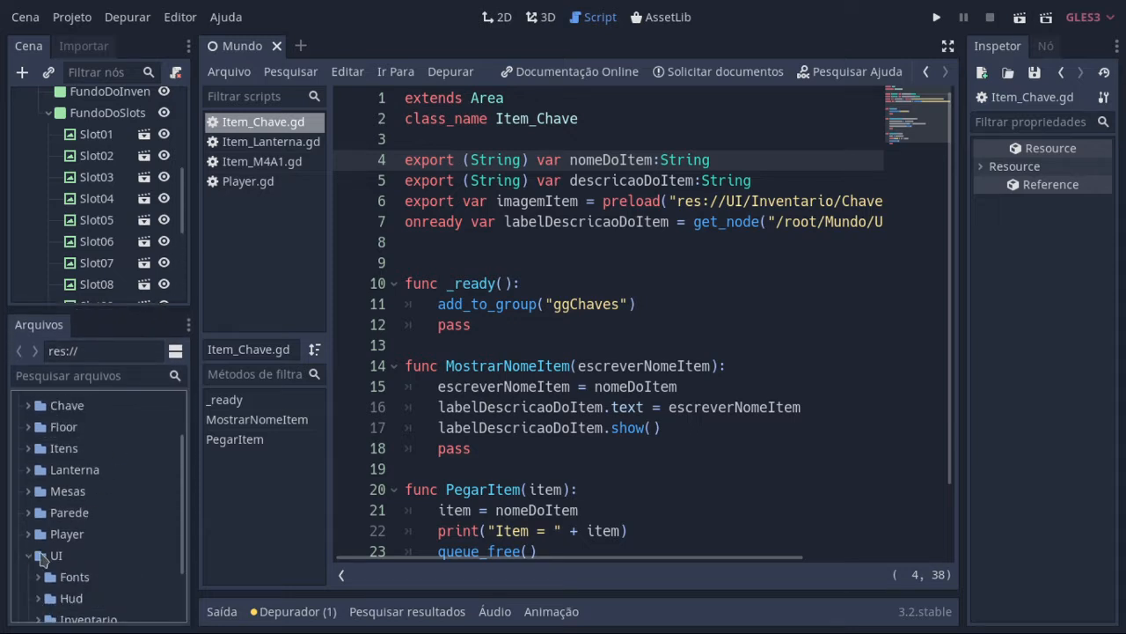
pyautogui.scroll(-3, 46, 559)
pyautogui.click(39, 555)
pyautogui.scroll(-5, 49, 558)
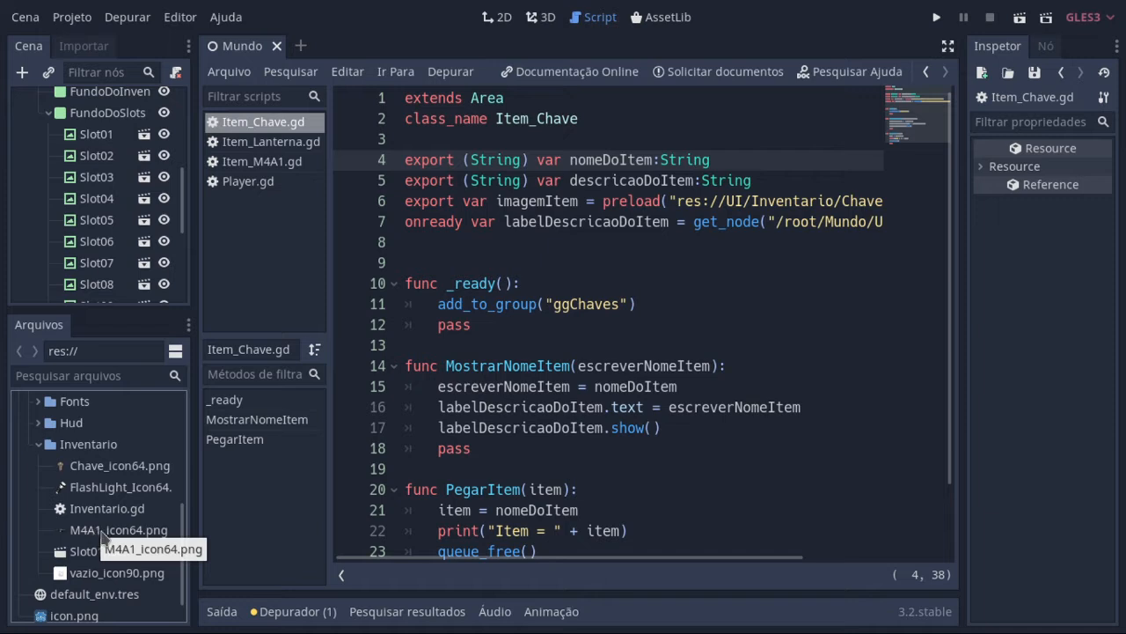
pyautogui.scroll(5, 120, 564)
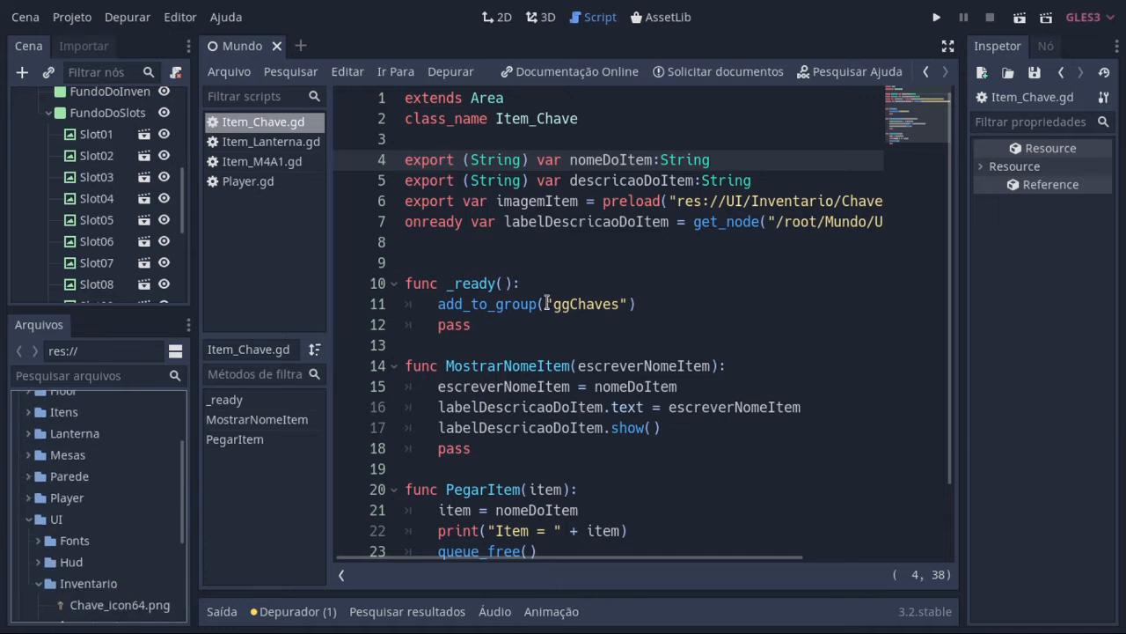
# Step: Reread the variable declarations in Item_Chave.gd, then view the 2D inventory layout and return to the script
pyautogui.click(948, 46)
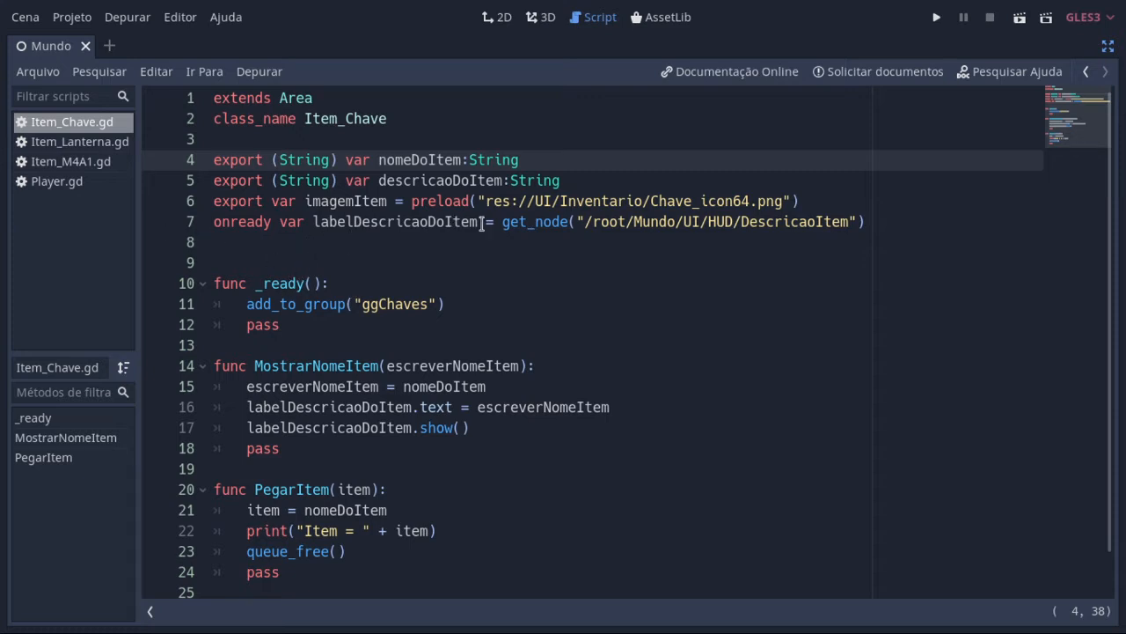
pyautogui.click(1108, 45)
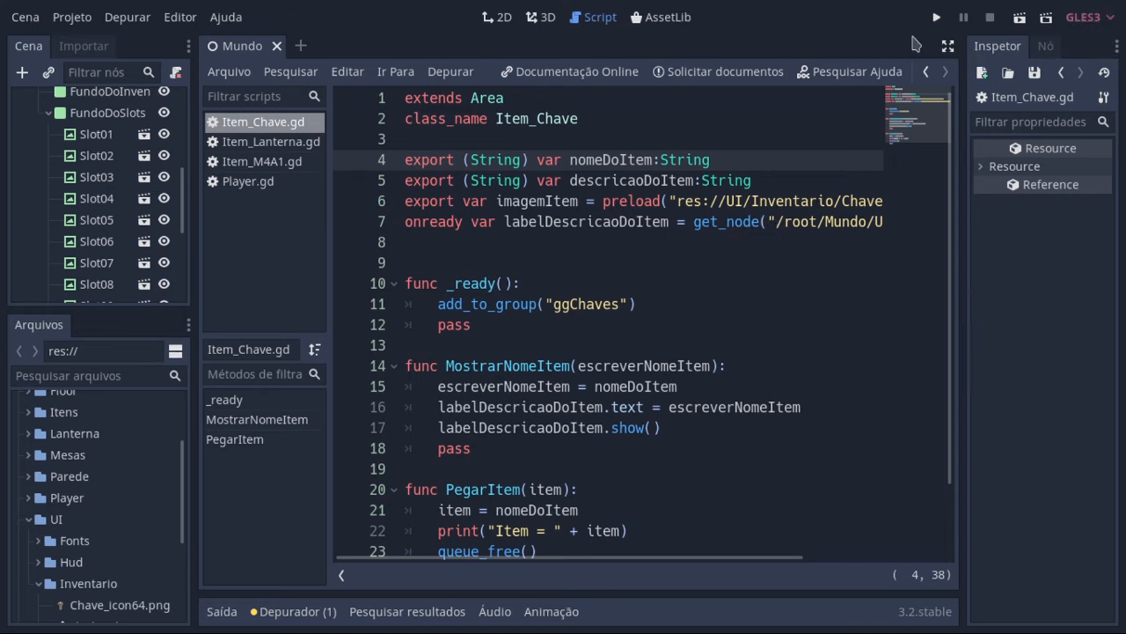
pyautogui.scroll(3, 148, 246)
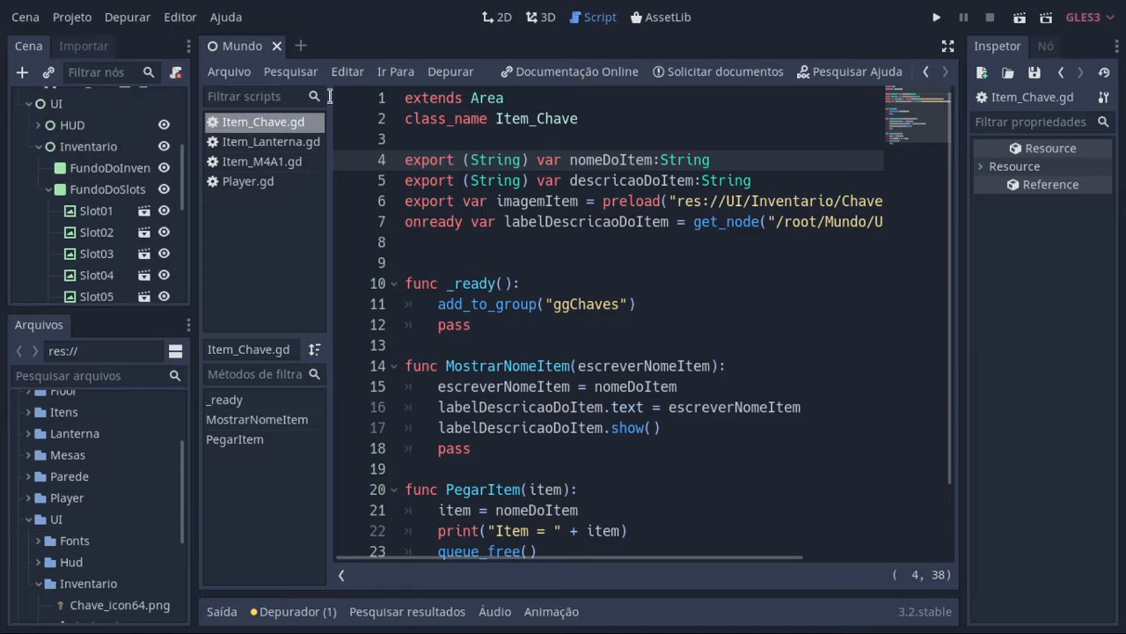
pyautogui.click(502, 19)
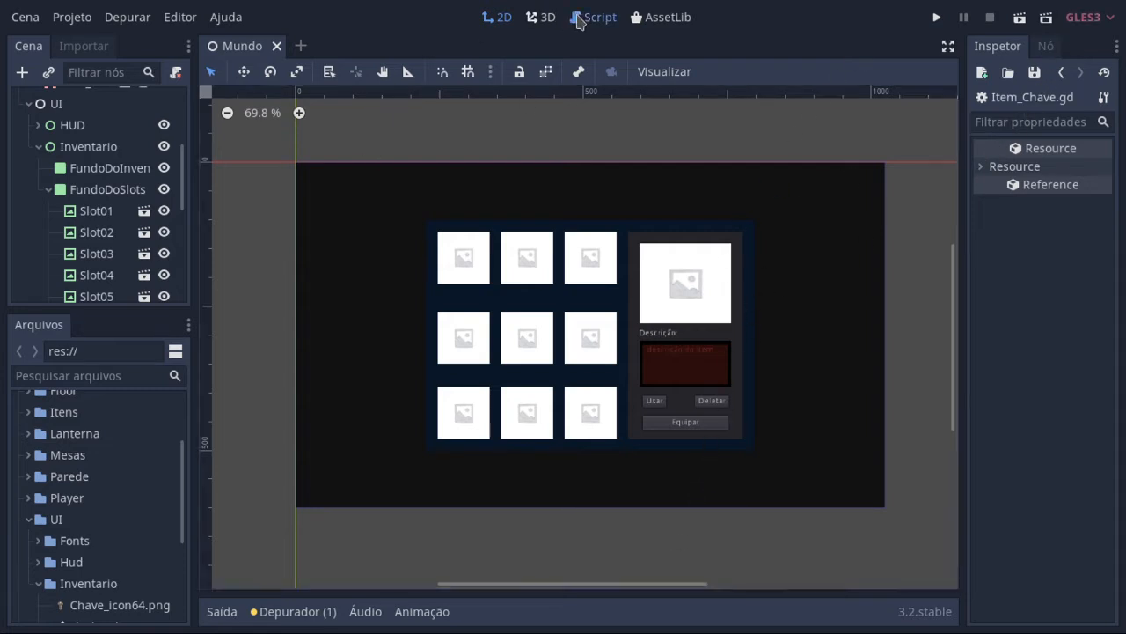
pyautogui.click(578, 17)
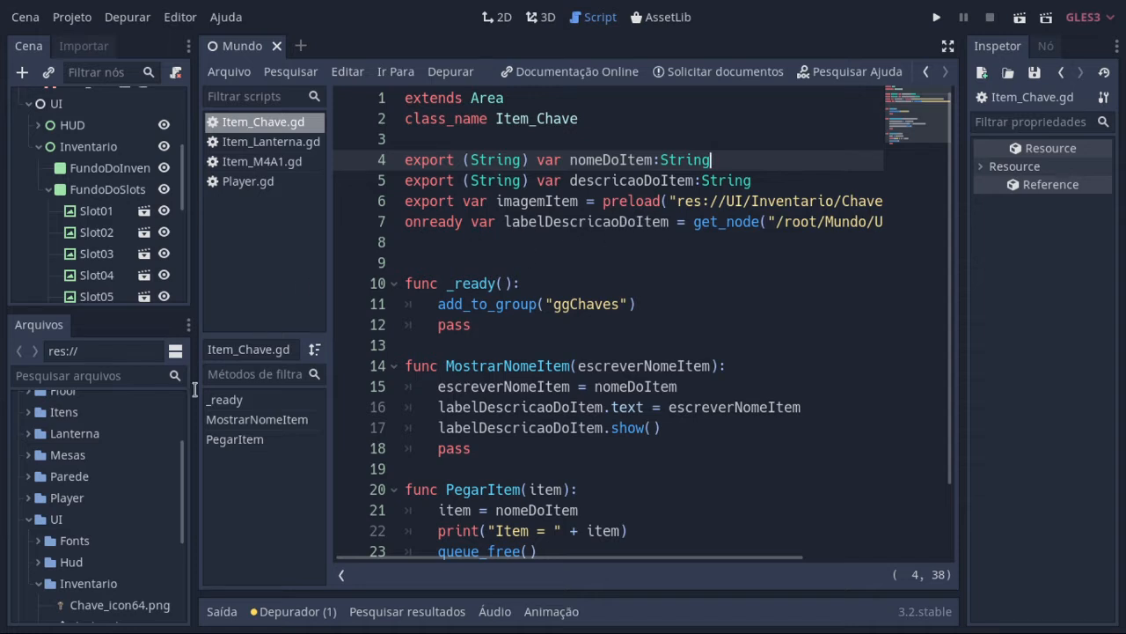
# Step: Look over the icon, script and slot scene files in the Inventario folder once more
pyautogui.scroll(-3, 185, 555)
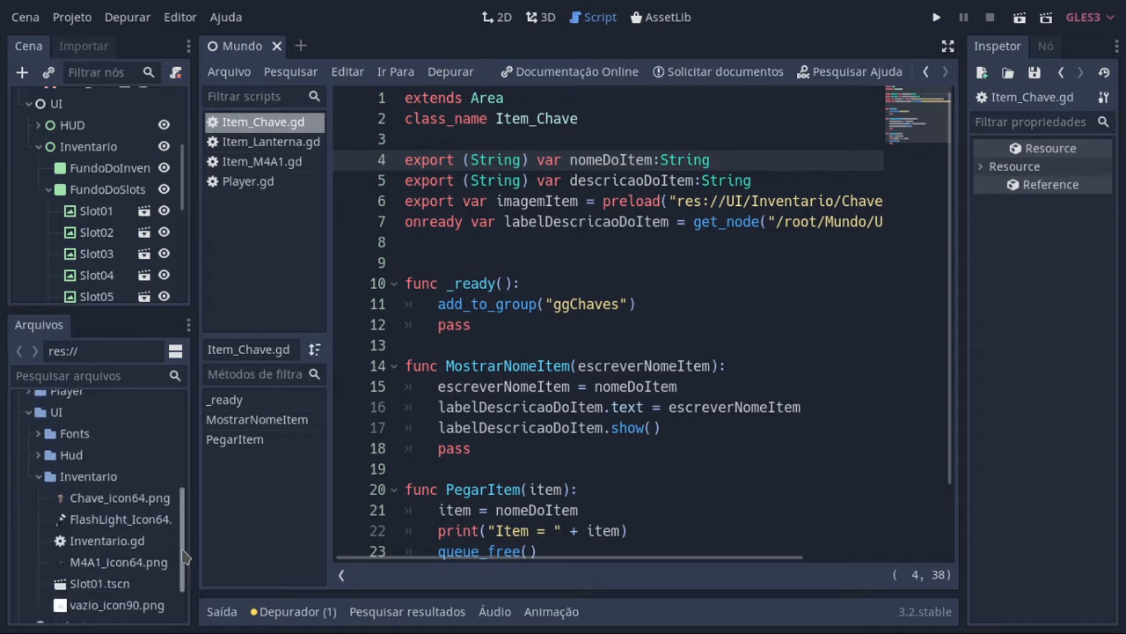
pyautogui.scroll(-1, 185, 563)
pyautogui.moveTo(185, 570); pyautogui.dragTo(189, 512)
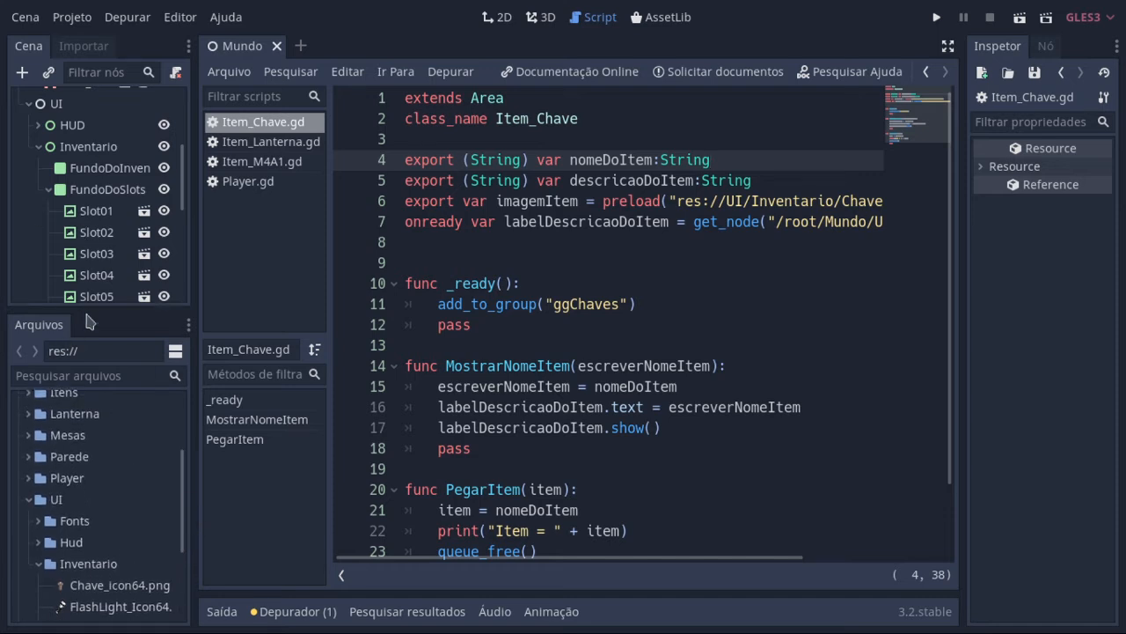
# Step: Enlarge the scene tree and inspect the PainelDescritivoInventario panel, its child nodes and the TextDescricao text field
pyautogui.moveTo(97, 310); pyautogui.dragTo(101, 387)
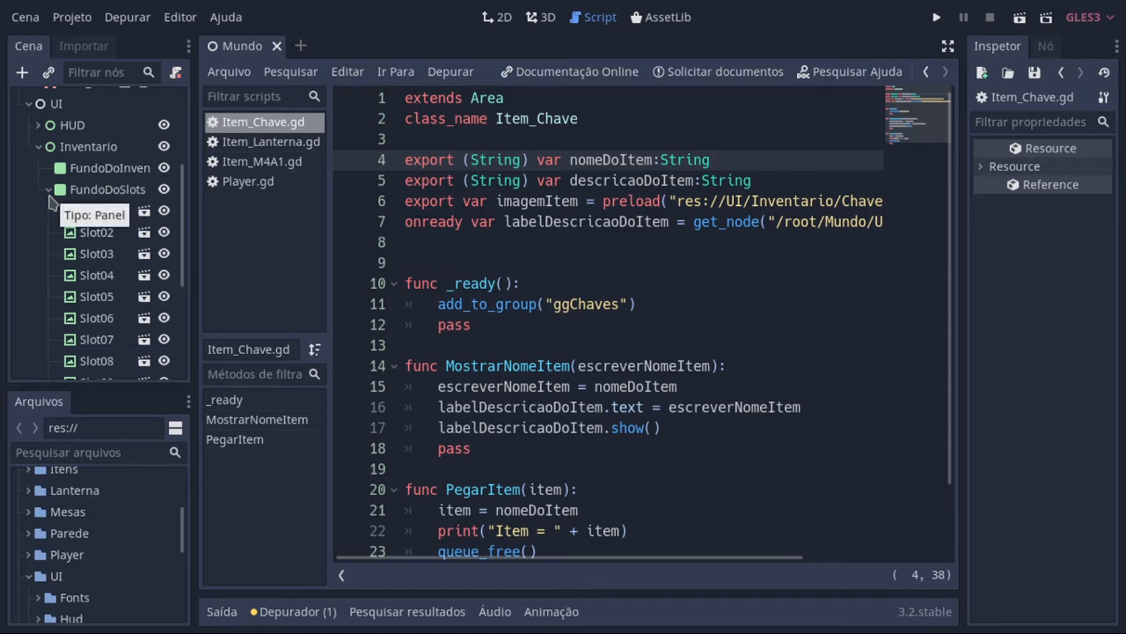
pyautogui.scroll(-2, 88, 188)
pyautogui.scroll(-2, 88, 188)
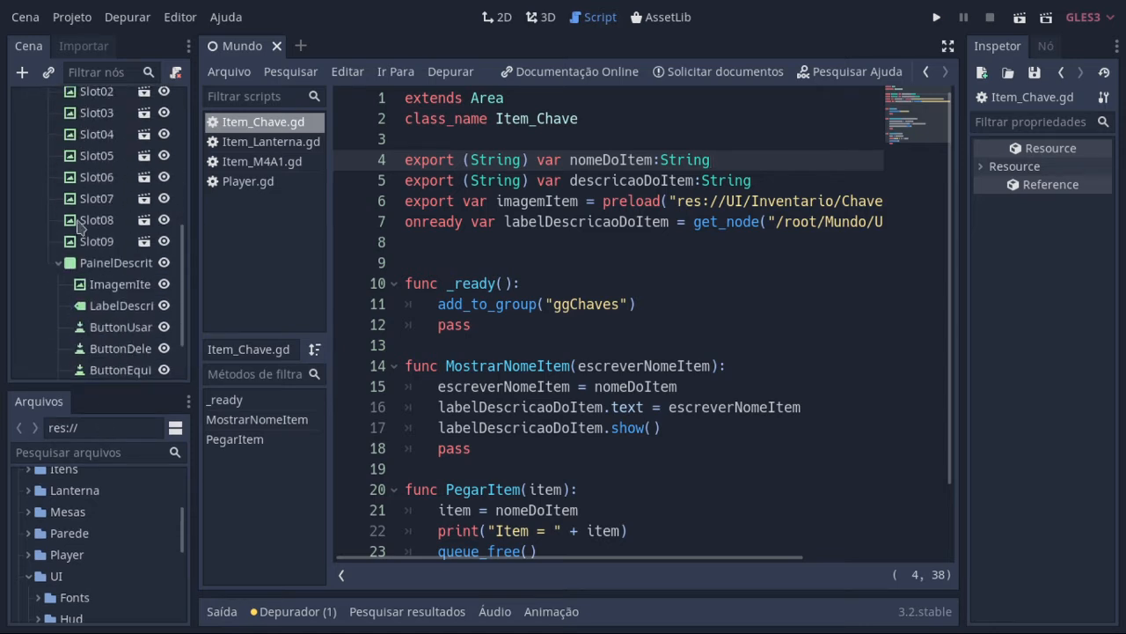
pyautogui.scroll(-1, 139, 299)
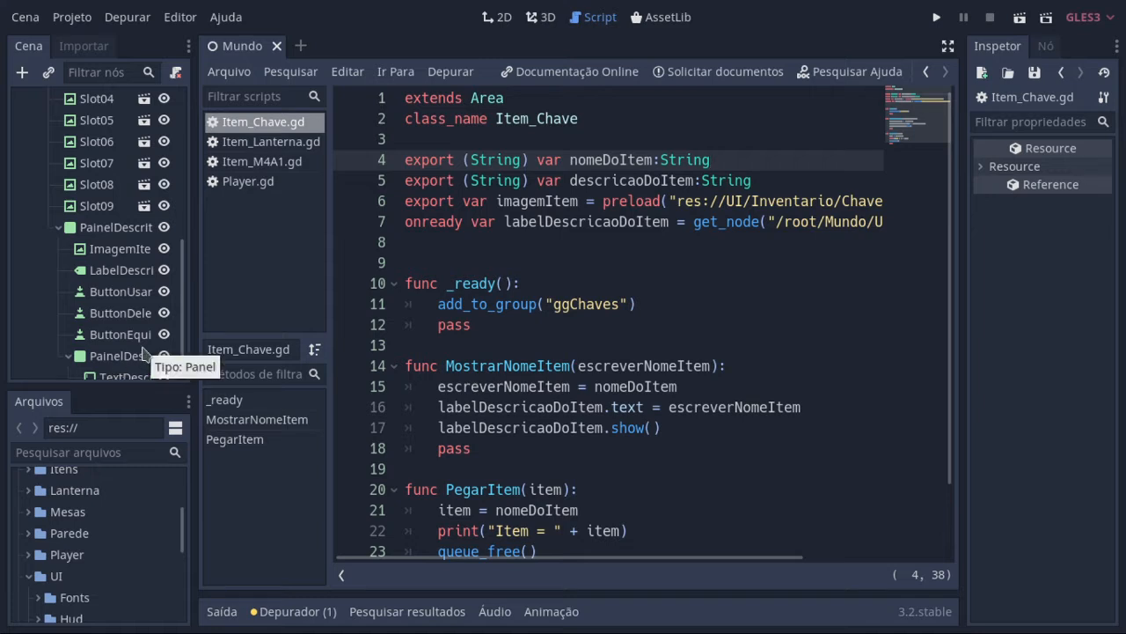
pyautogui.click(153, 230)
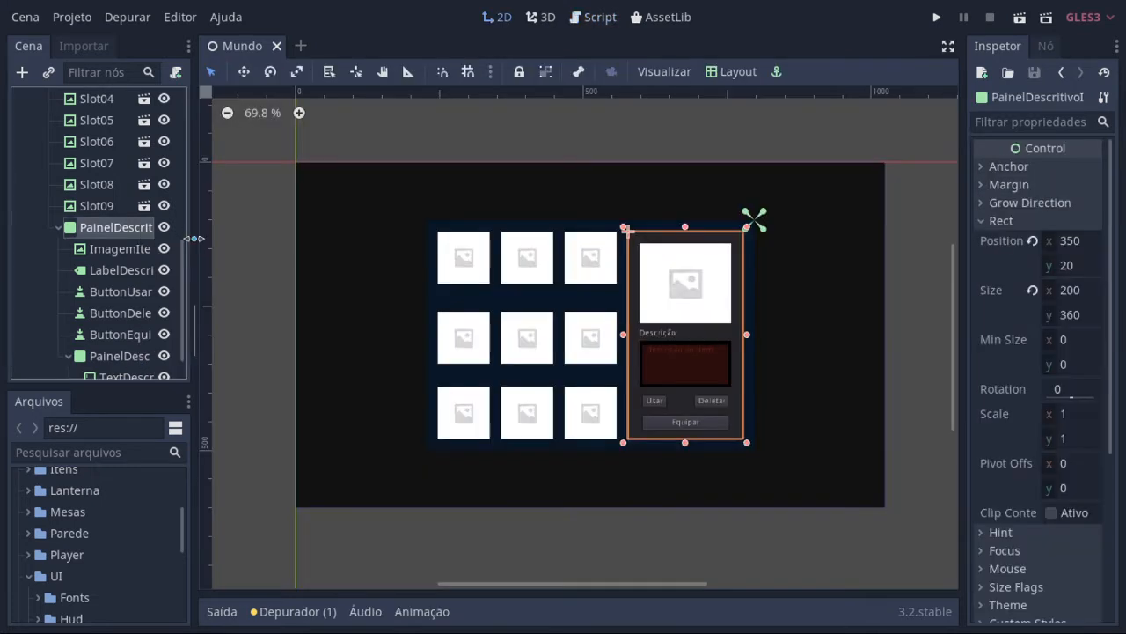
pyautogui.moveTo(194, 255); pyautogui.dragTo(311, 257)
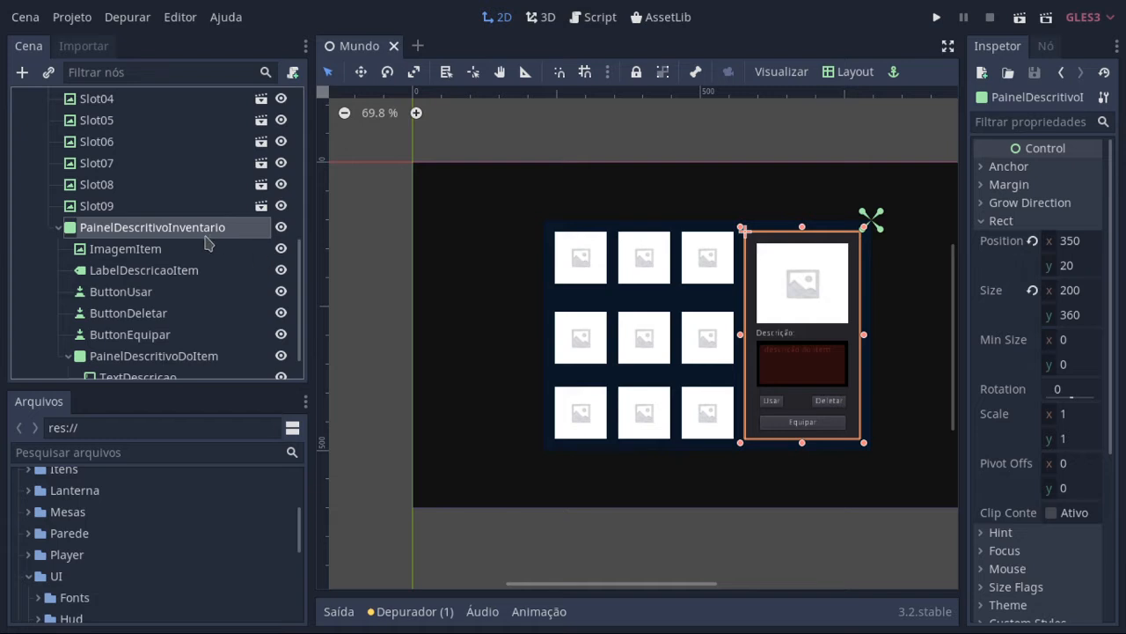
pyautogui.scroll(-1, 231, 241)
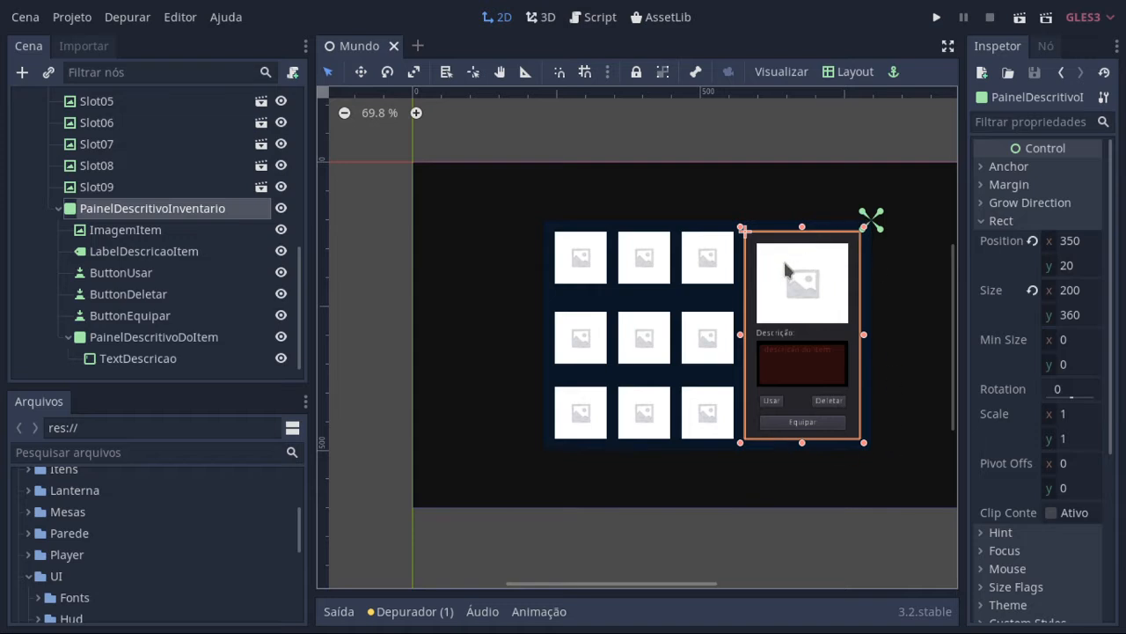
pyautogui.click(176, 360)
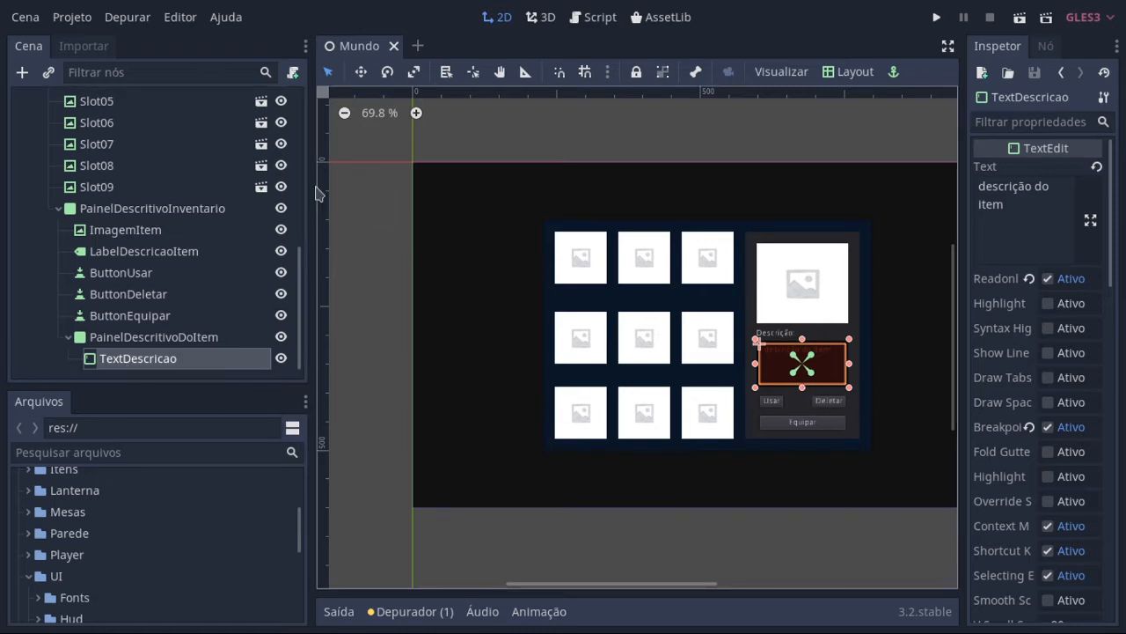
# Step: Go back to the Item_Chave script and review its code at full width before restoring the side areas
pyautogui.click(595, 17)
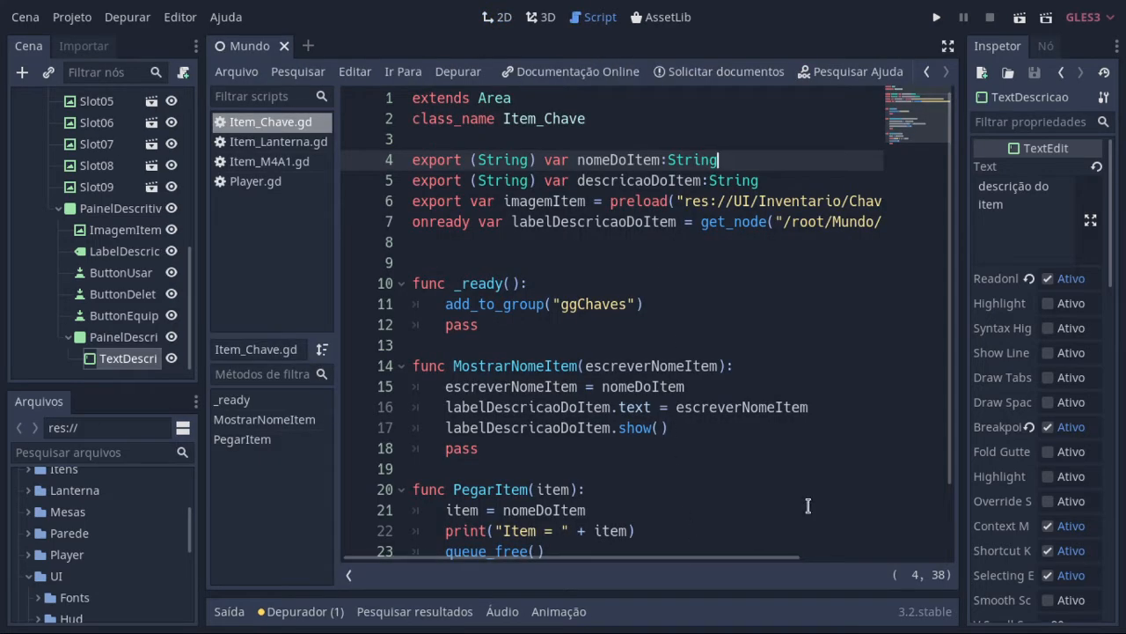
pyautogui.click(948, 45)
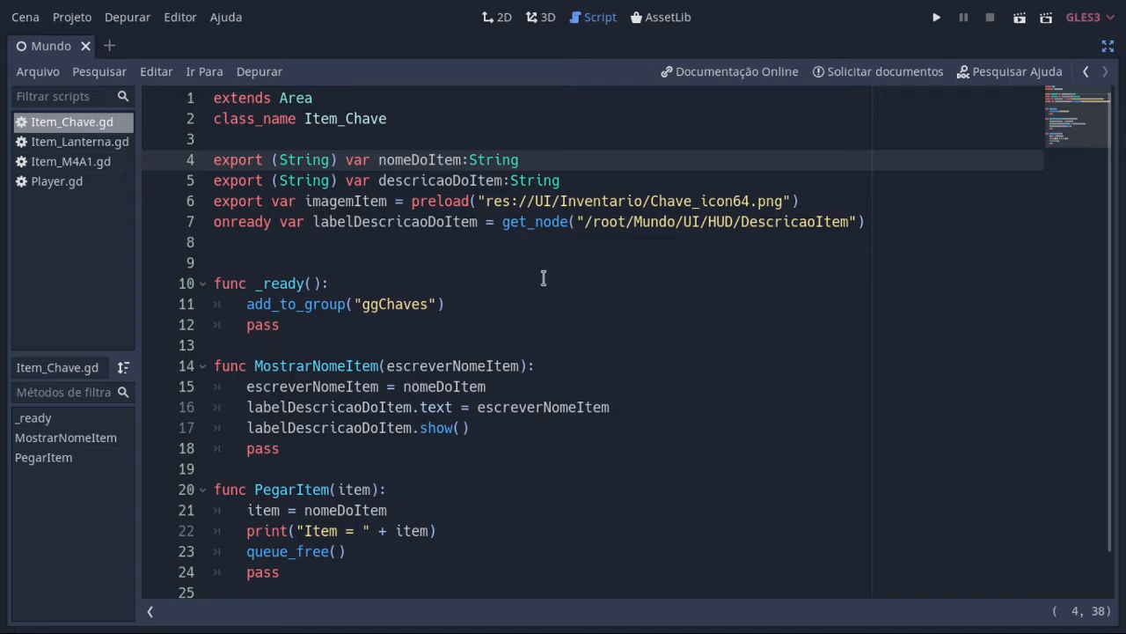
pyautogui.click(1108, 45)
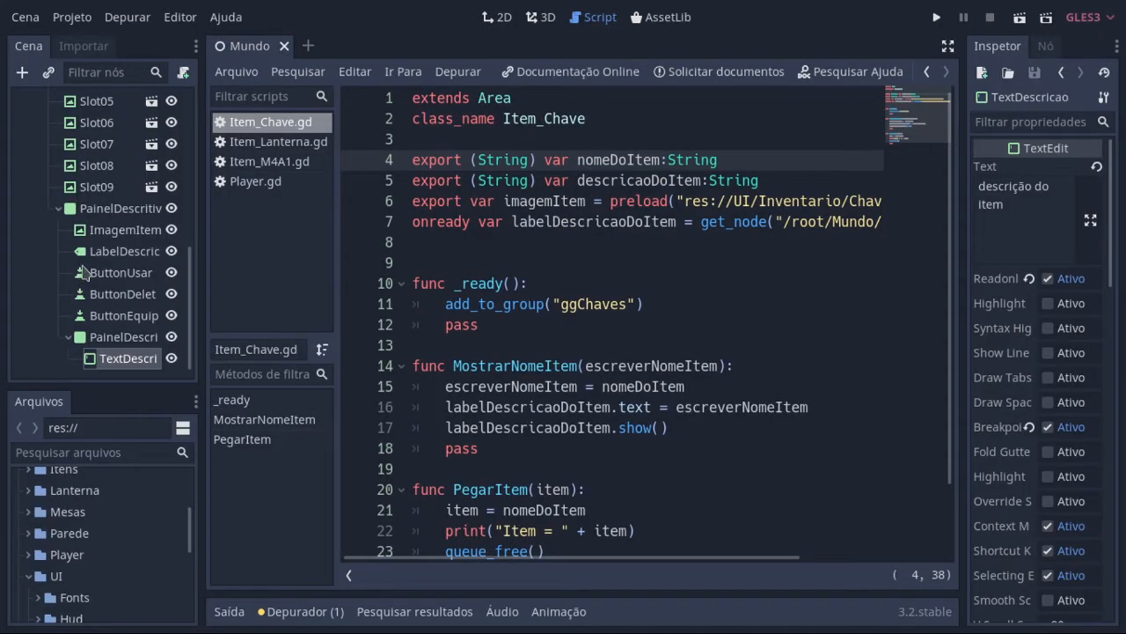
# Step: Look over the Inventario slot nodes and check the groups assigned to the TextDescricao node
pyautogui.scroll(3, 83, 304)
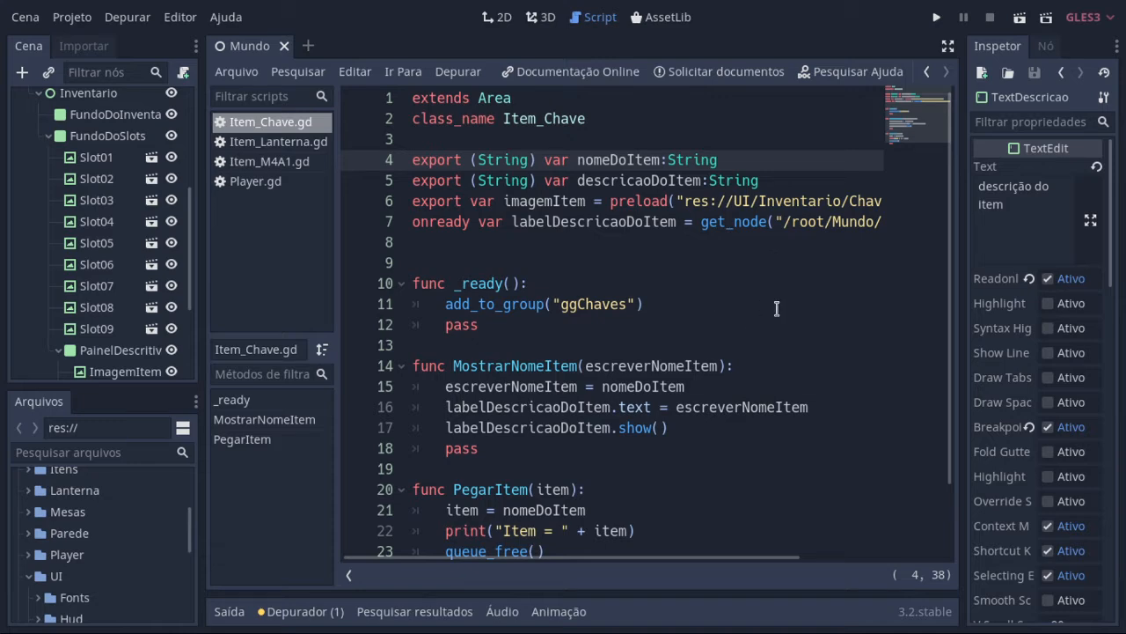
pyautogui.click(947, 46)
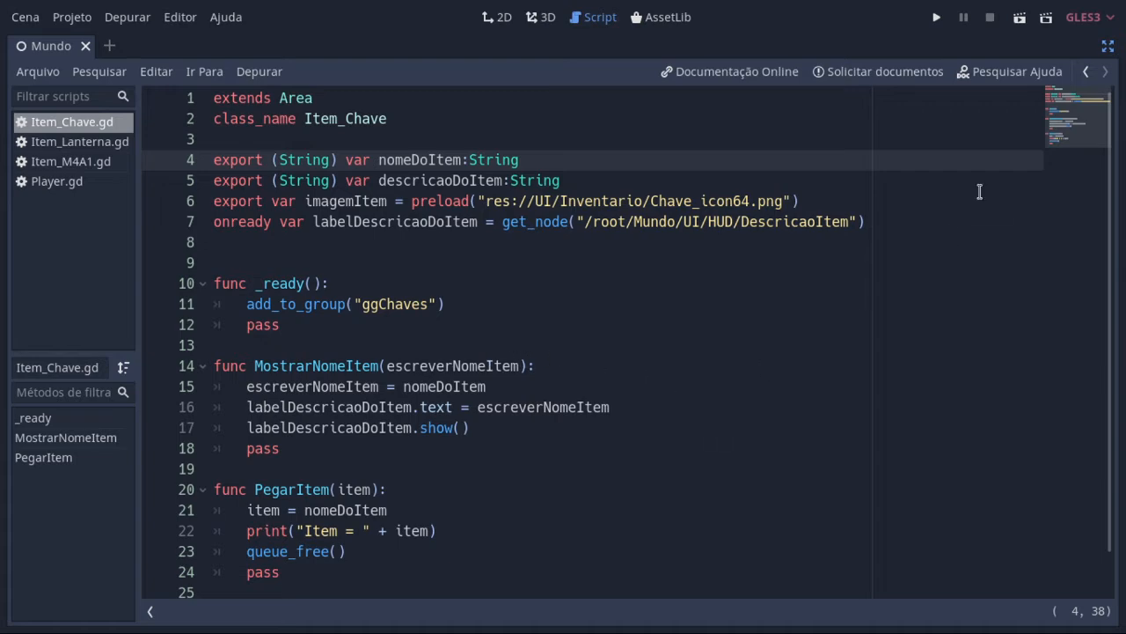
pyautogui.click(1108, 45)
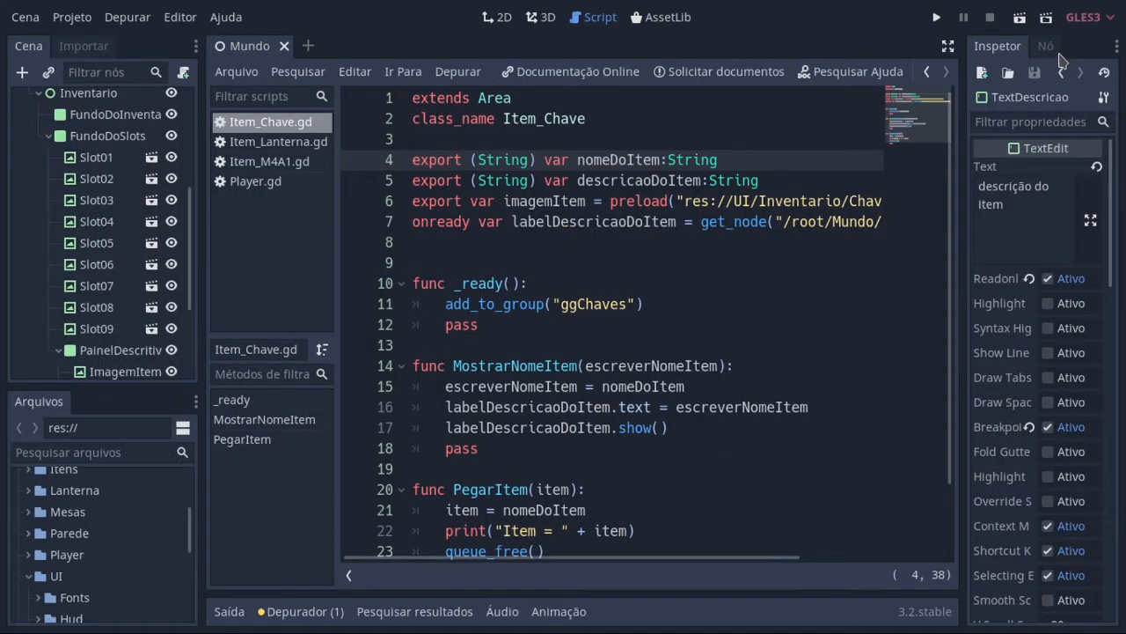
pyautogui.click(1052, 49)
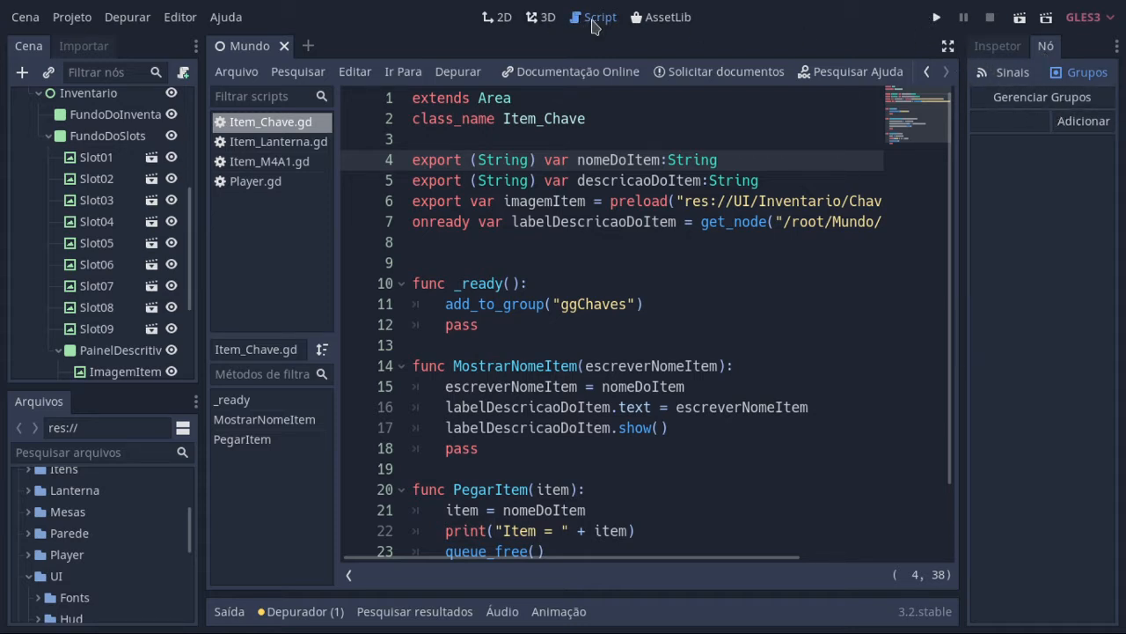
# Step: Reread the variables and functions of Item_Chave.gd at full width and restore the side areas
pyautogui.click(945, 49)
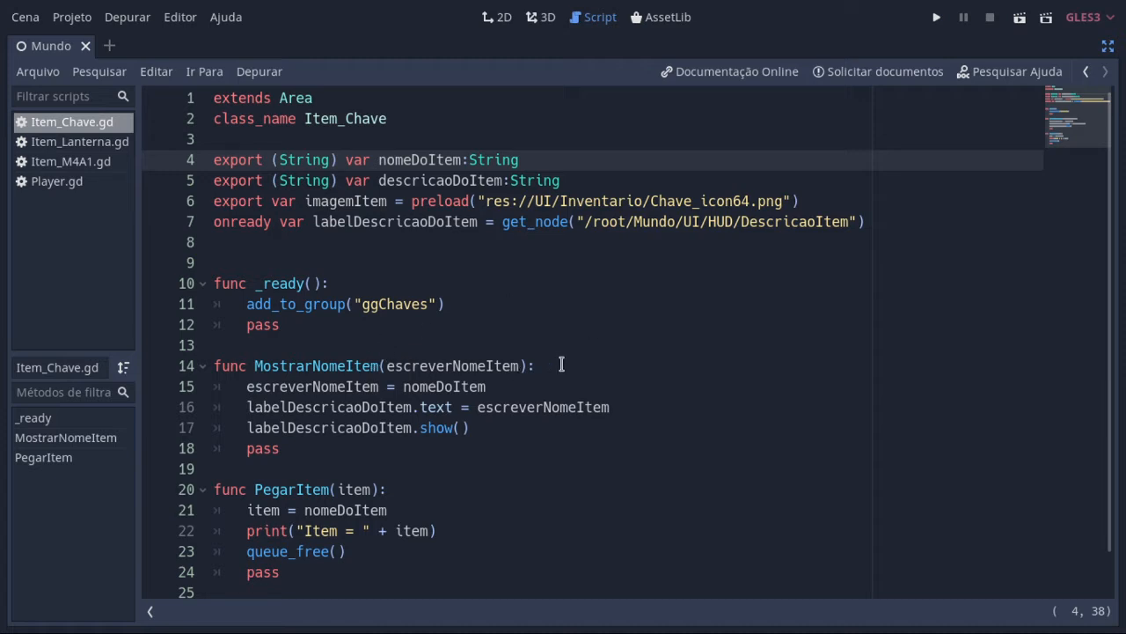
pyautogui.scroll(-1, 315, 342)
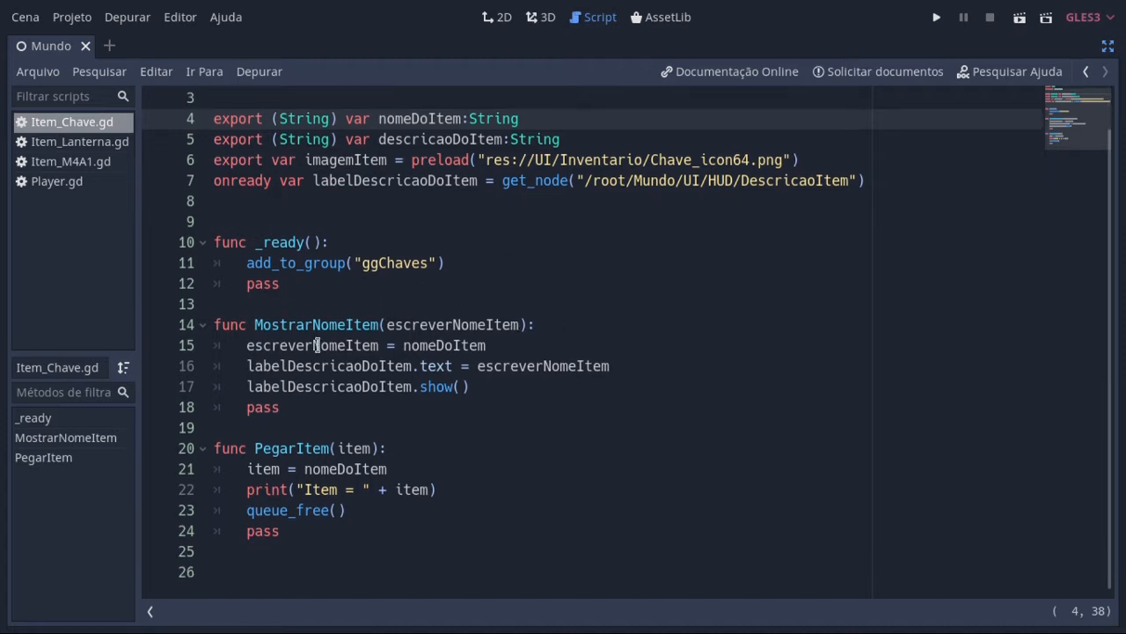
pyautogui.scroll(1, 318, 345)
pyautogui.scroll(-1, 332, 353)
pyautogui.click(1108, 46)
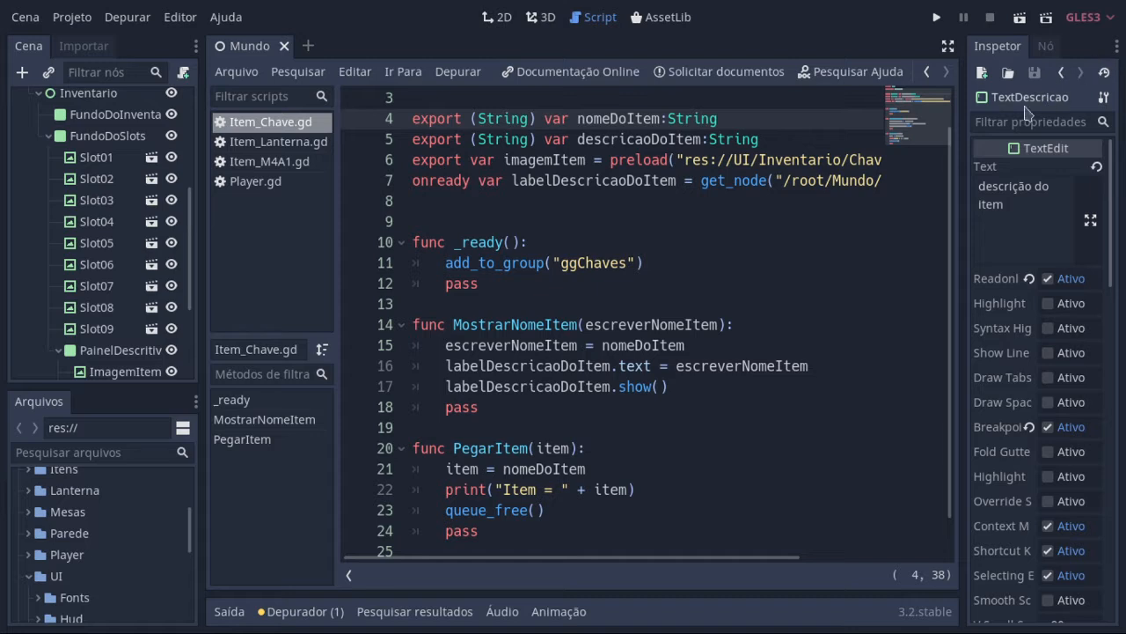
# Step: Inspect the PainelDescritivoInventario nodes alongside the 2D inventory layout and return to the Item_Chave script
pyautogui.scroll(-3, 92, 221)
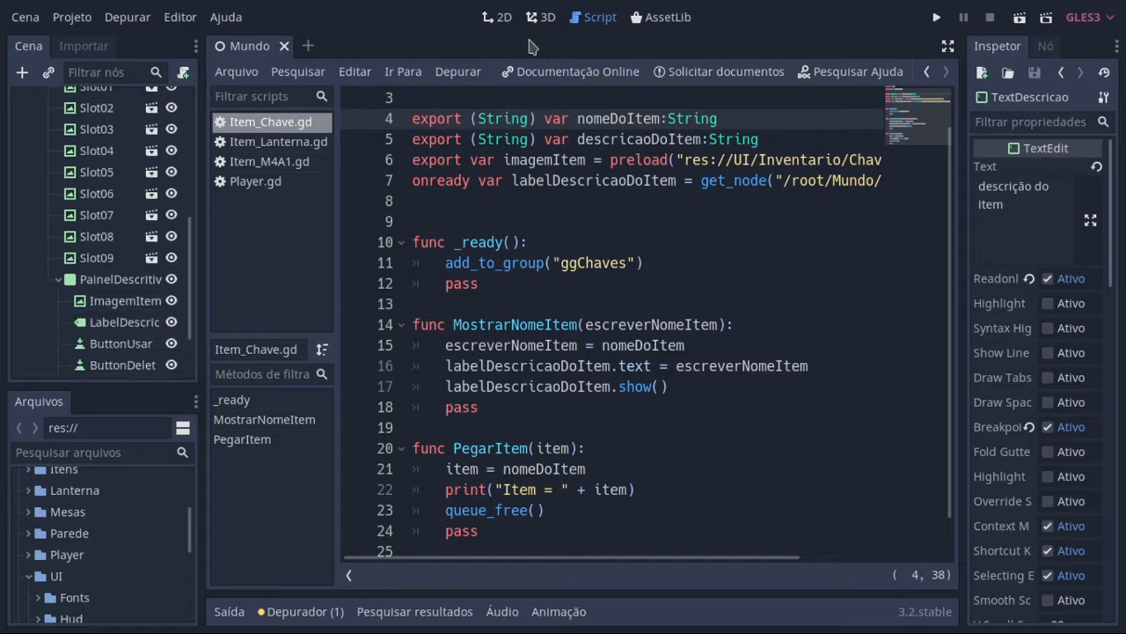
pyautogui.click(501, 17)
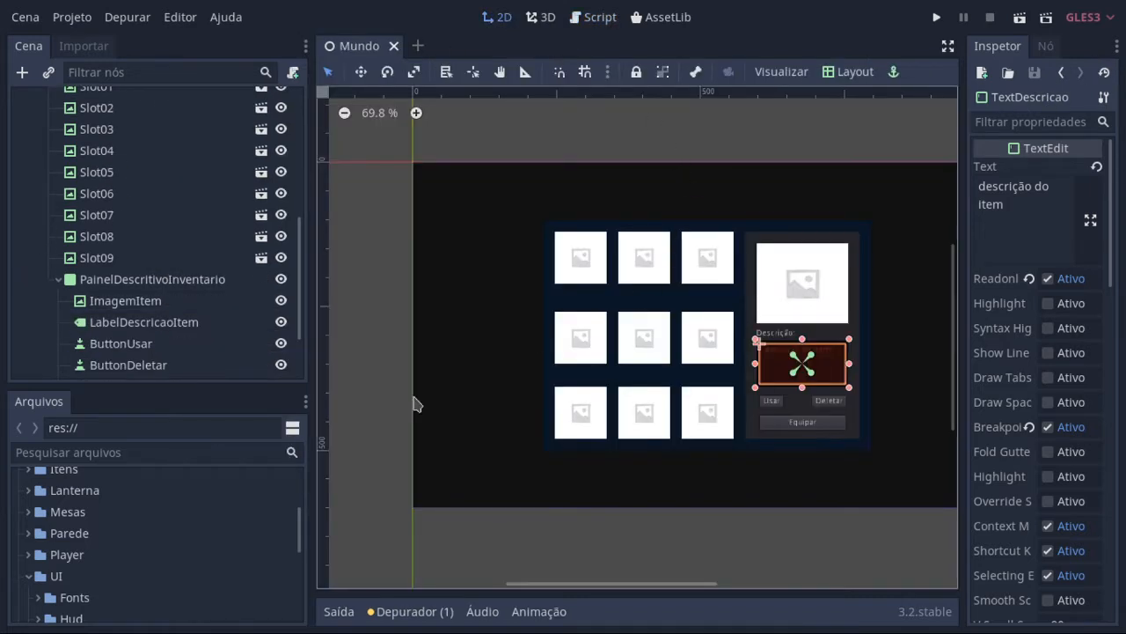
pyautogui.scroll(-3, 255, 234)
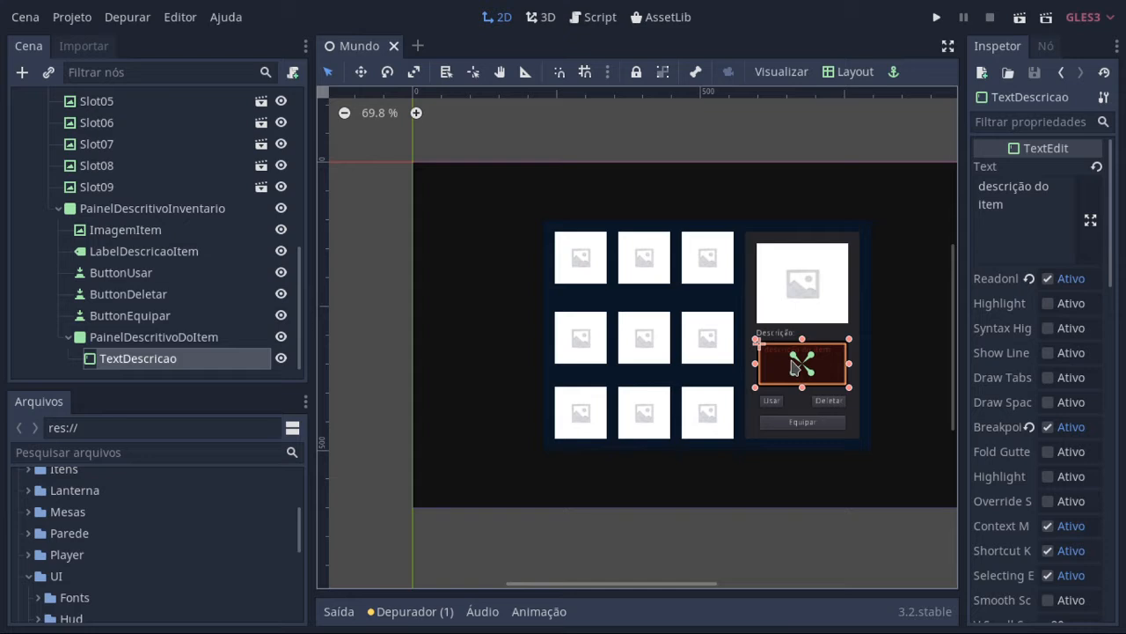
pyautogui.click(608, 20)
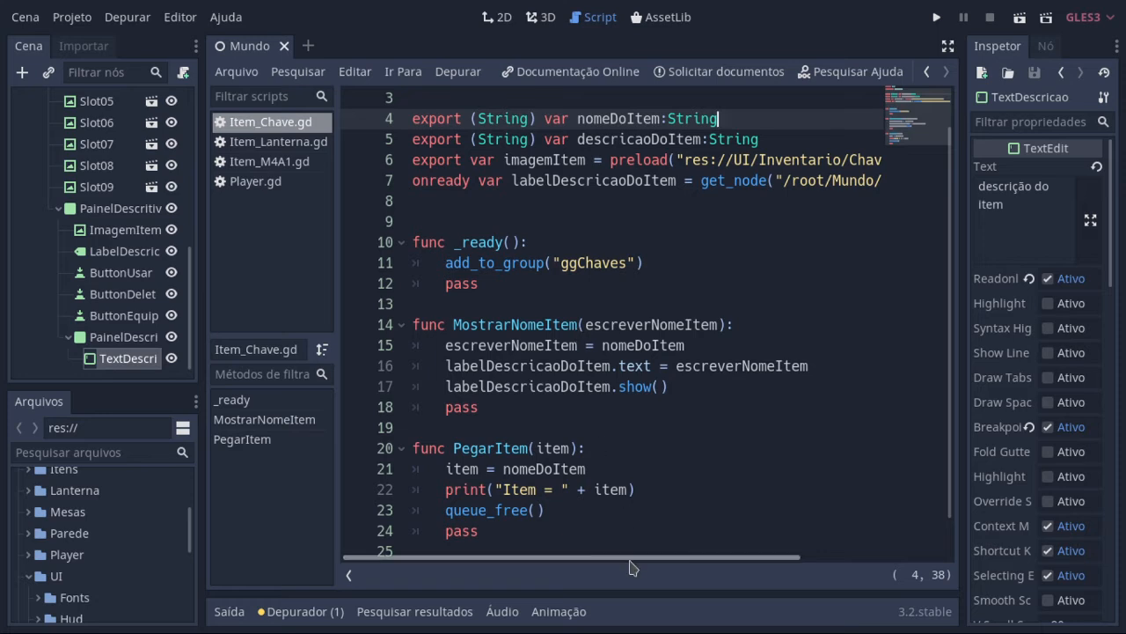
# Step: Read the full icon preload path and the label node path on lines 6 and 7 of Item_Chave.gd
pyautogui.moveTo(630, 567); pyautogui.dragTo(800, 564)
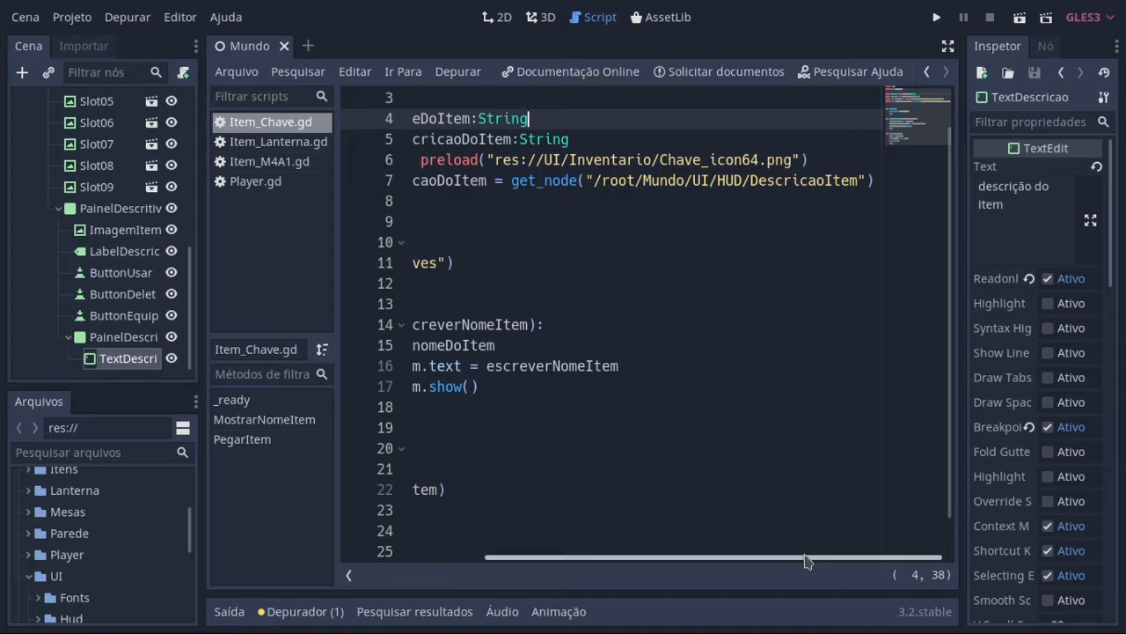
pyautogui.moveTo(804, 563); pyautogui.dragTo(677, 564)
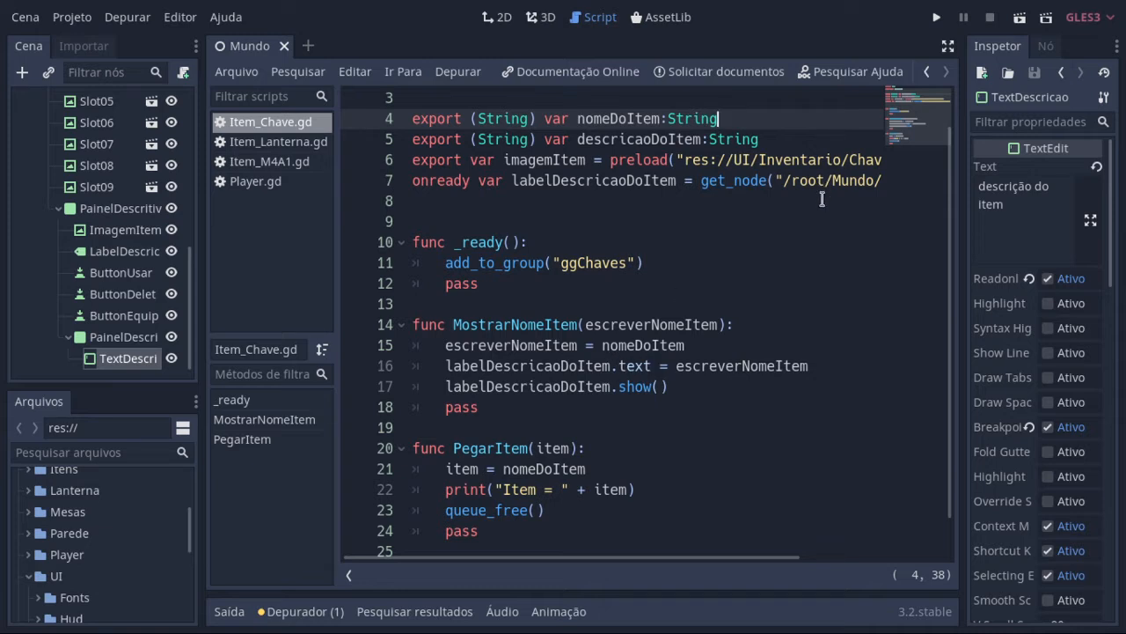
pyautogui.moveTo(672, 557); pyautogui.dragTo(819, 548)
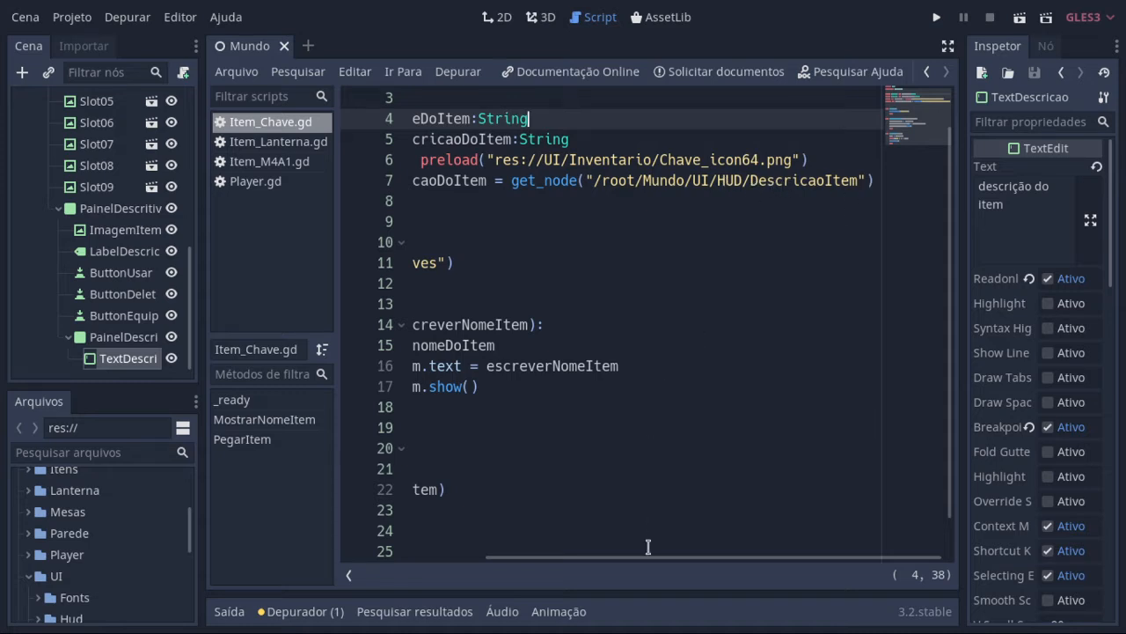
pyautogui.moveTo(648, 558); pyautogui.dragTo(493, 548)
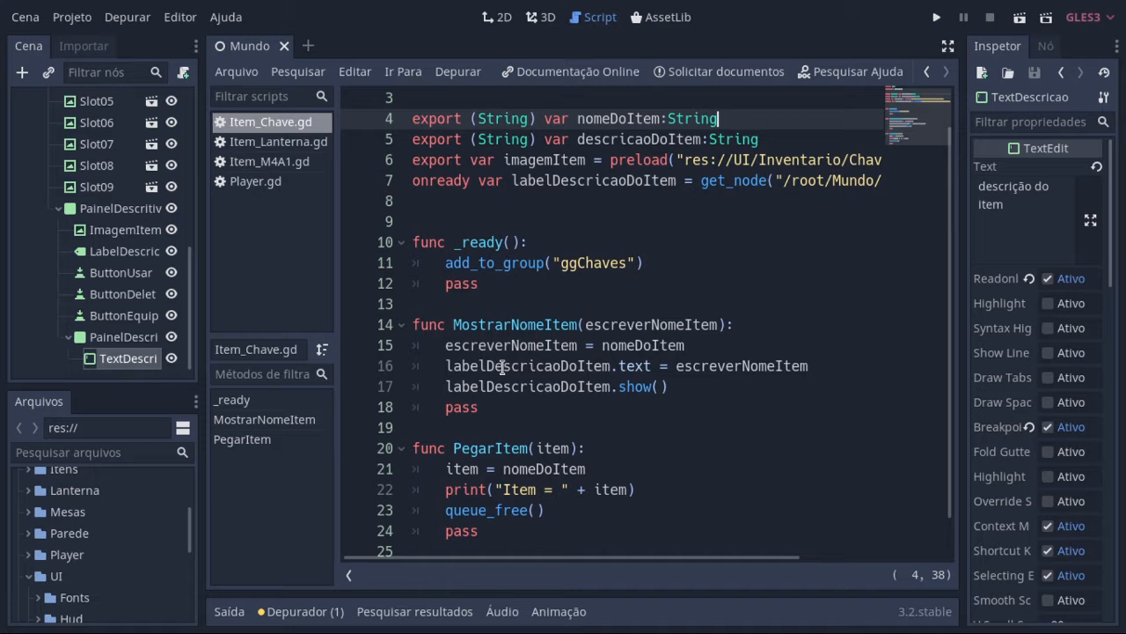
# Step: Hide the ButtonUsar node and make it visible again
pyautogui.click(172, 274)
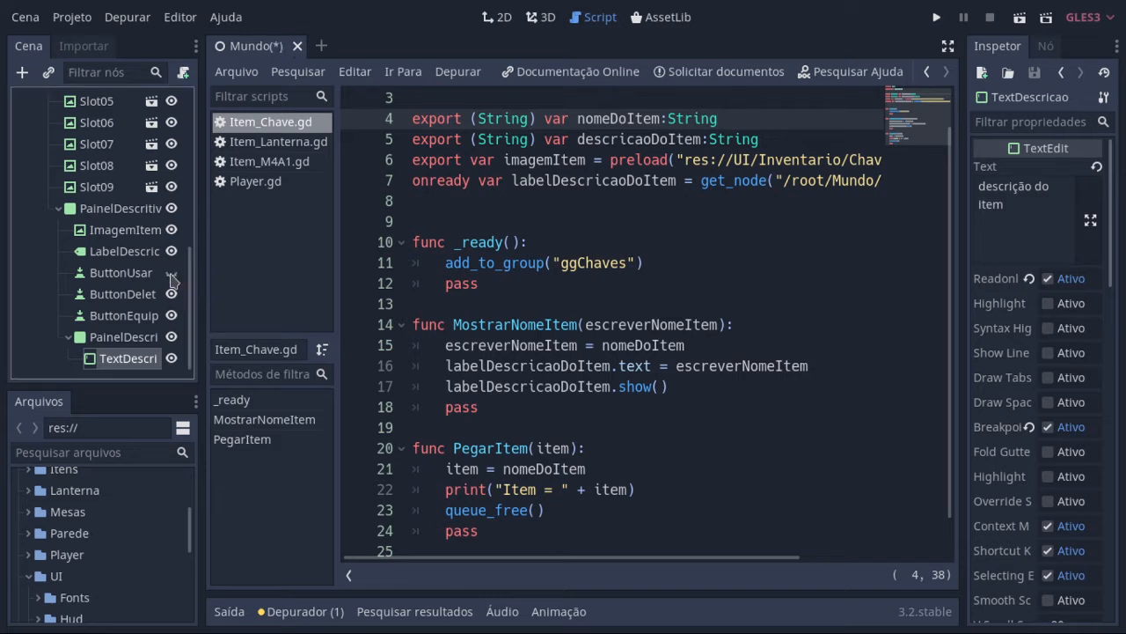
pyautogui.click(170, 274)
# Step: Examine the MostrarNomeItem function in Item_Chave.gd and highlight where its escreverNomeItem parameter is used
pyautogui.scroll(-1, 634, 411)
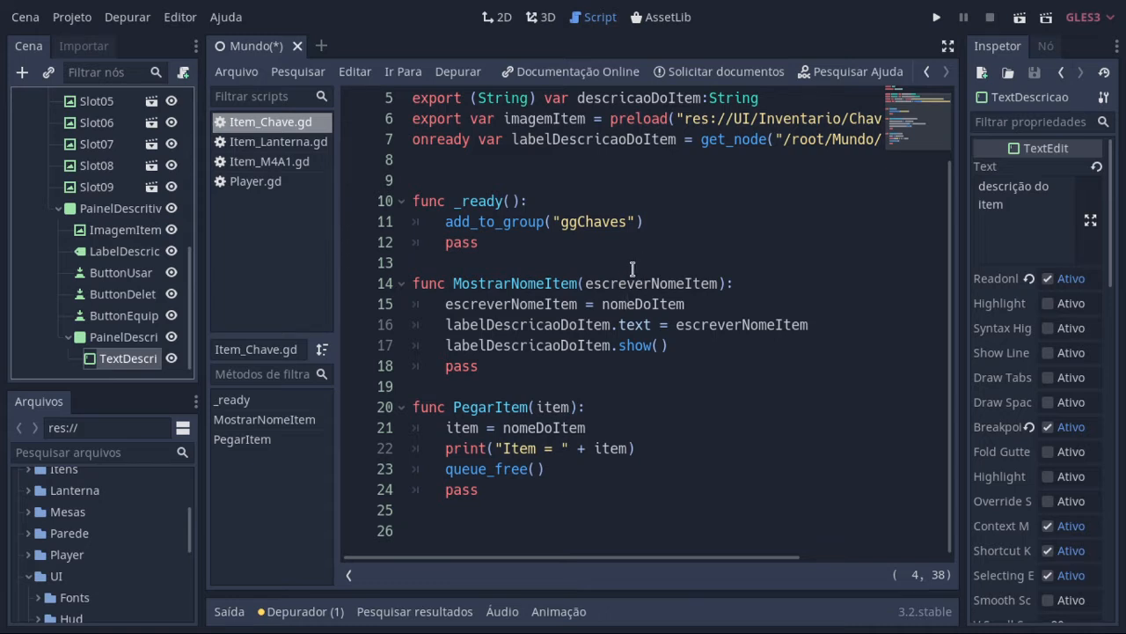
pyautogui.moveTo(526, 268); pyautogui.dragTo(612, 365)
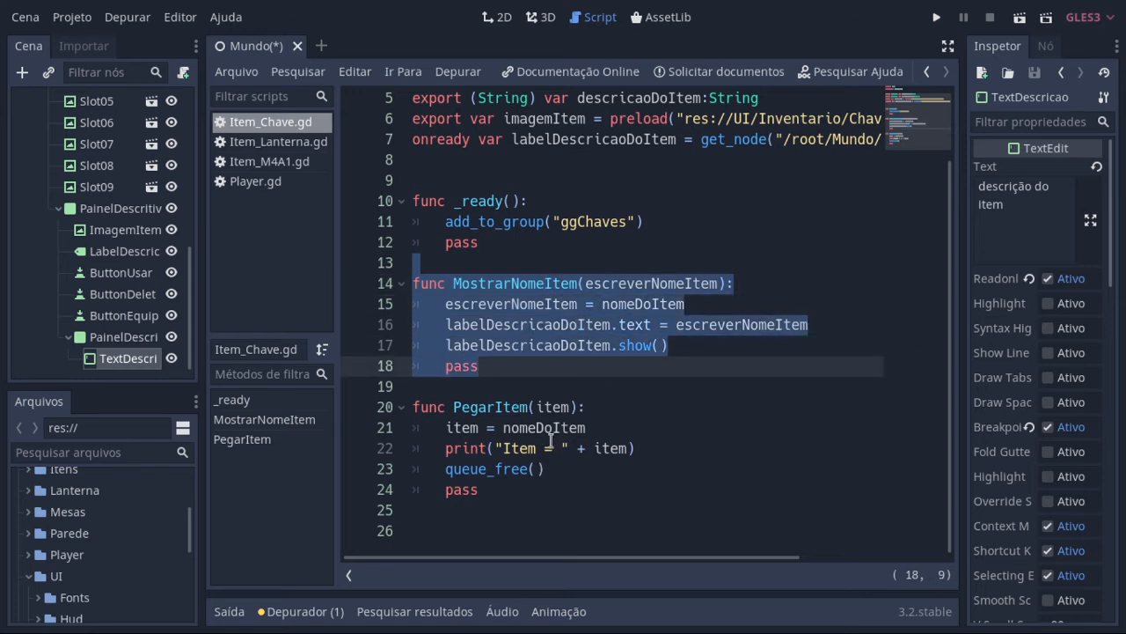
pyautogui.doubleClick(647, 281)
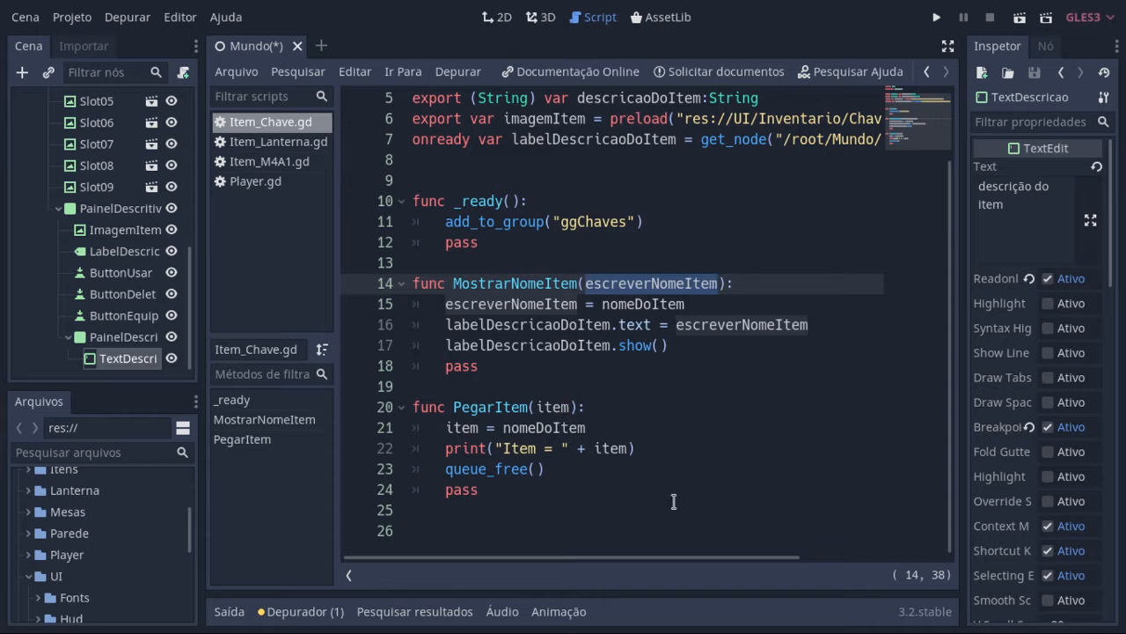
# Step: Look over the item nodes in the scene tree and review the PegarItem function with the script at full width
pyautogui.scroll(5, 85, 216)
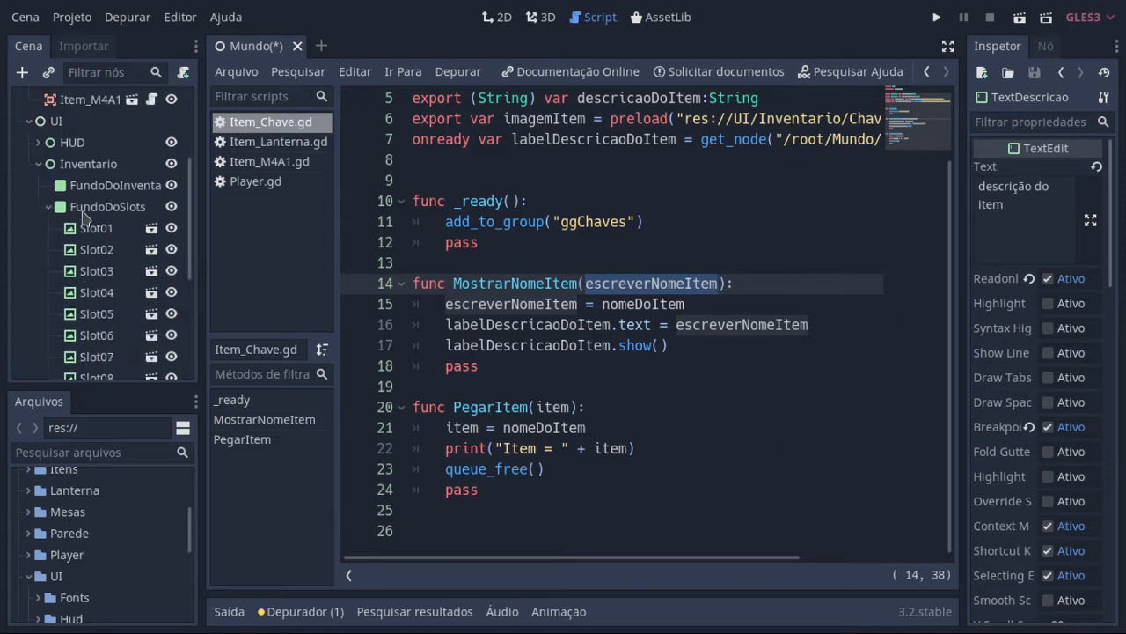
pyautogui.scroll(4, 85, 216)
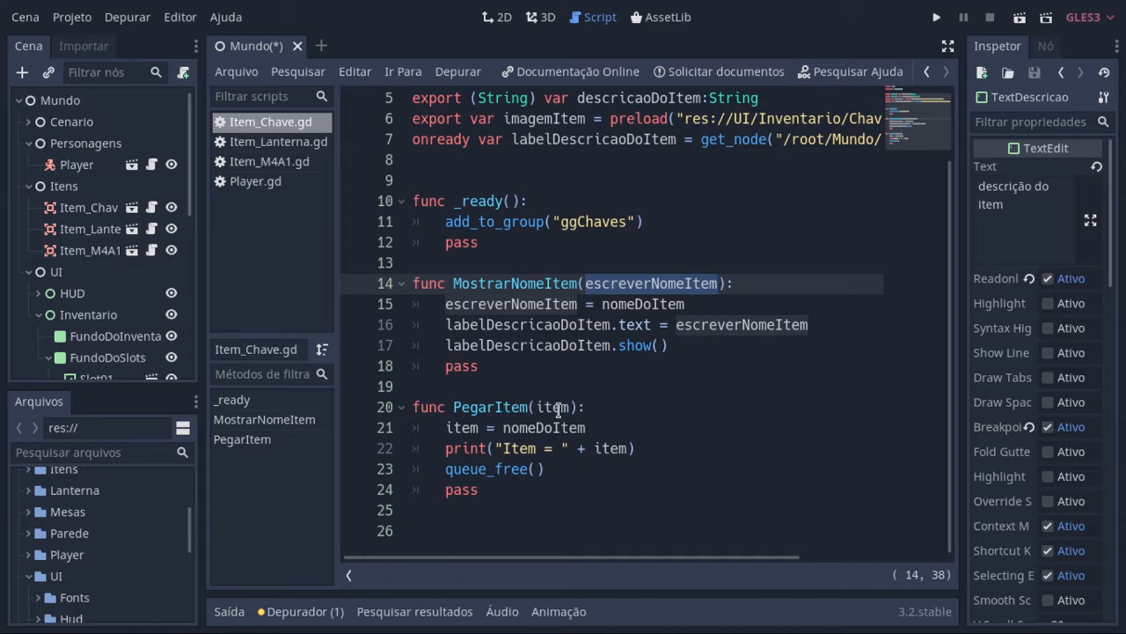
pyautogui.click(948, 46)
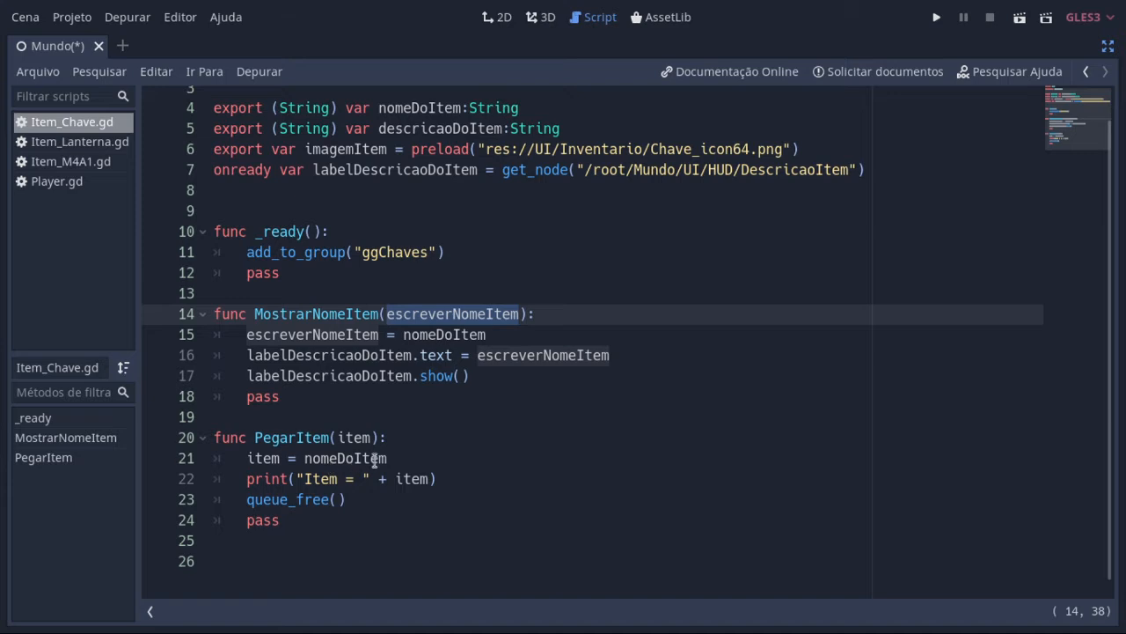
pyautogui.scroll(1, 492, 441)
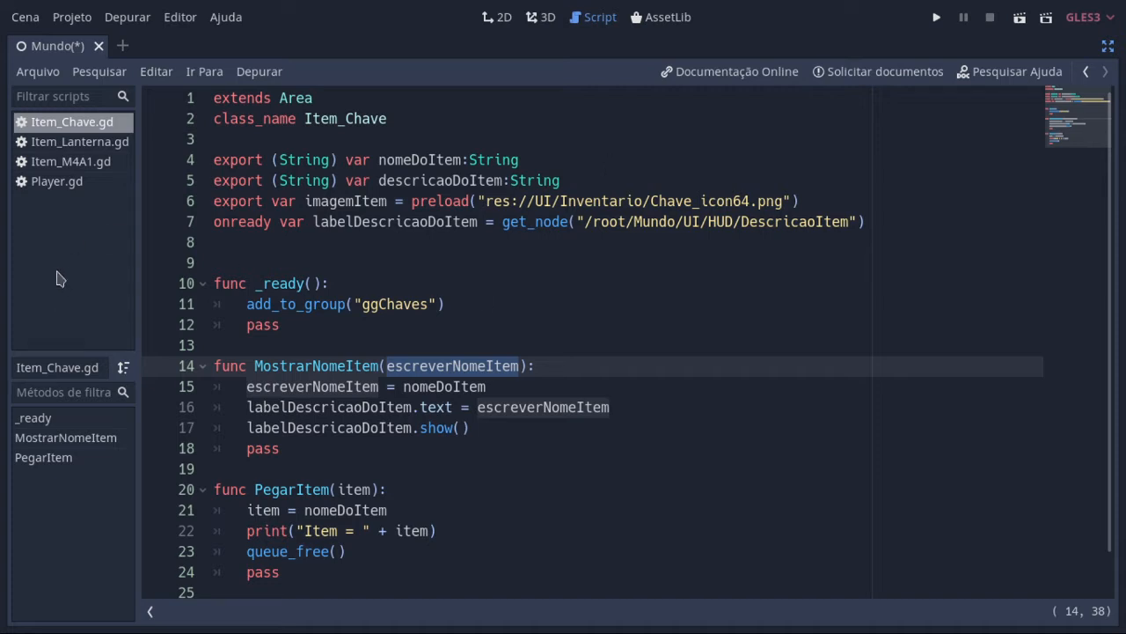
pyautogui.scroll(-1, 343, 308)
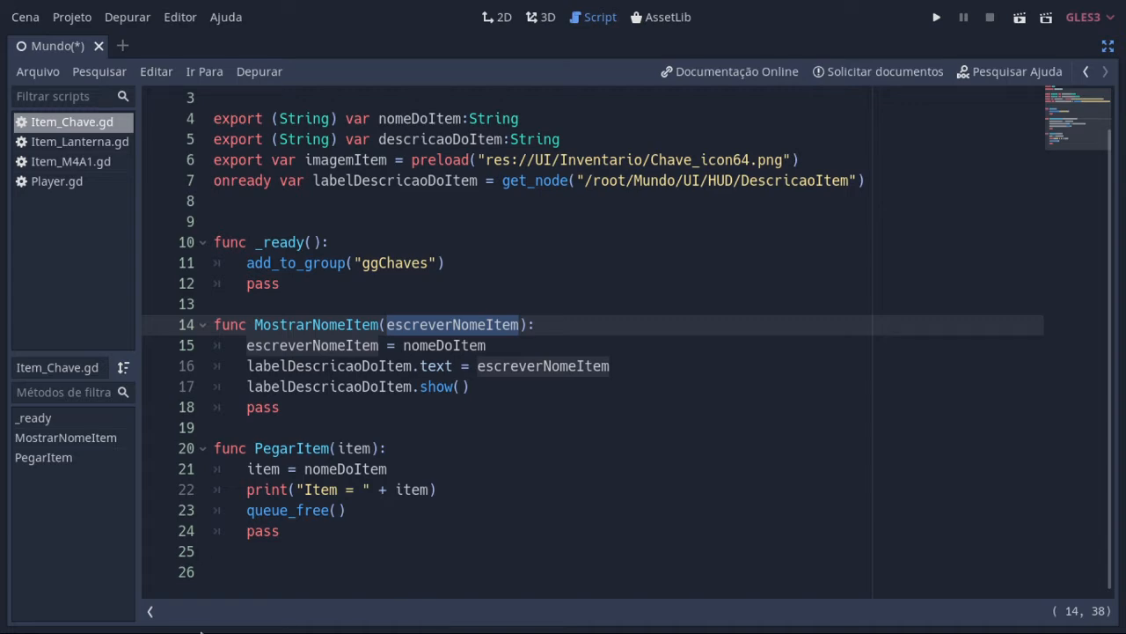
# Step: Restore the side areas and check the output console where the item name is printed, closing it again
pyautogui.click(1108, 46)
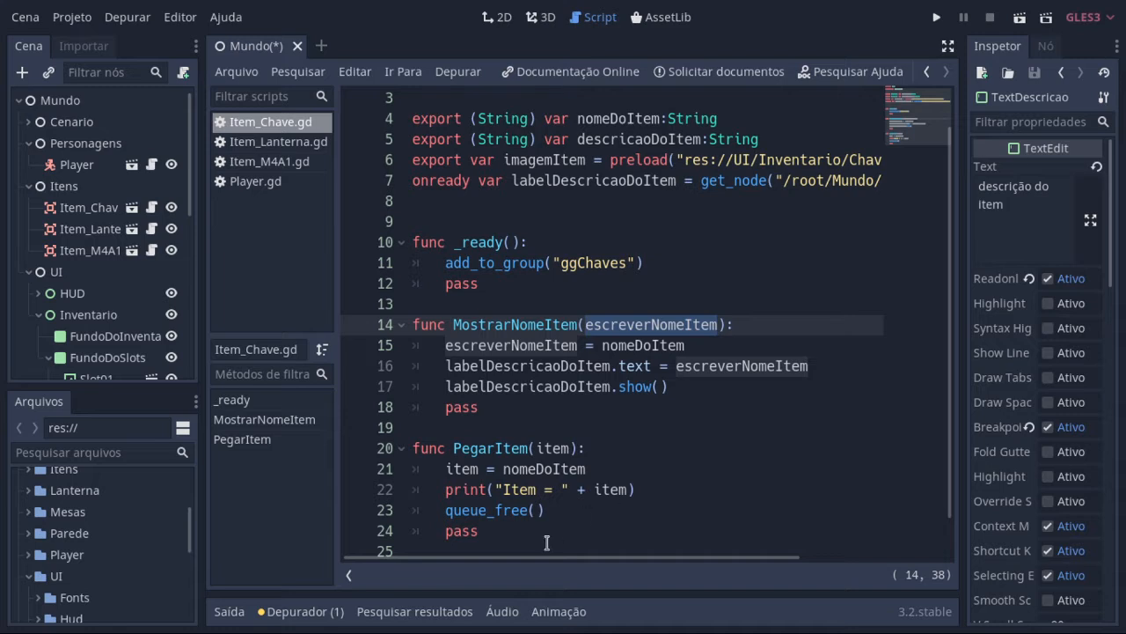
pyautogui.click(228, 612)
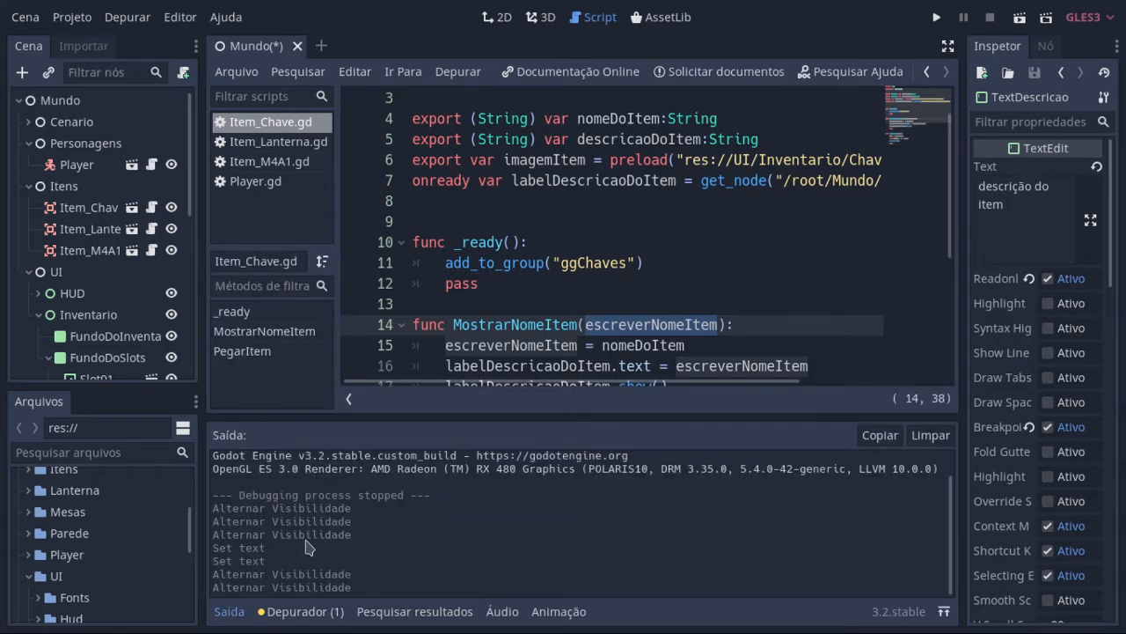
pyautogui.click(240, 613)
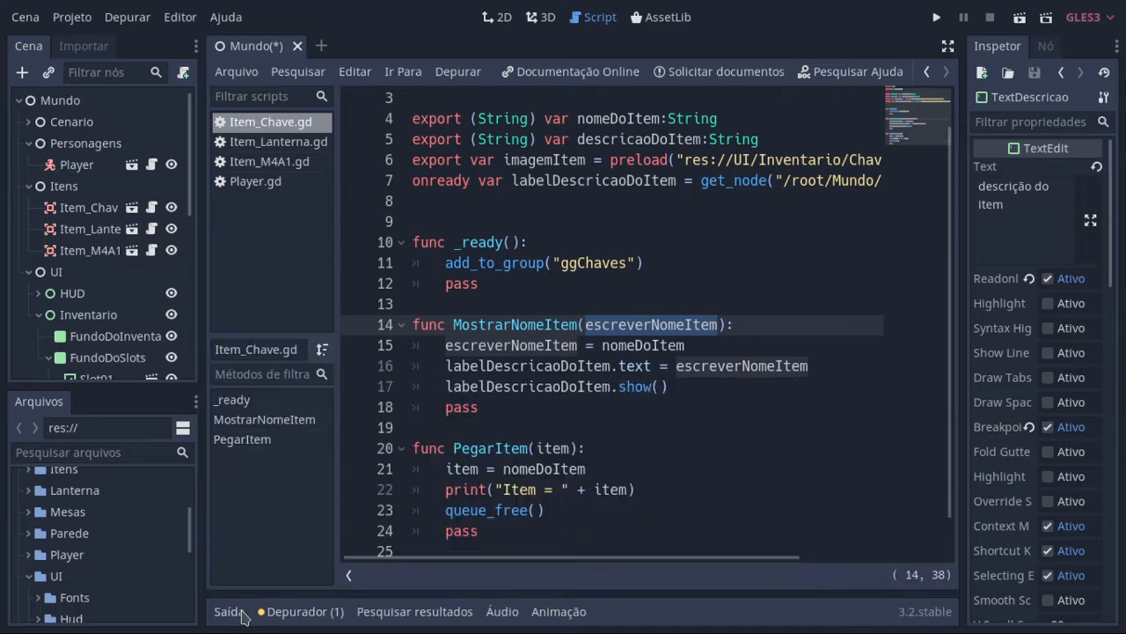
# Step: Copy the Item_Chave.gd code from the class_name line to the end of the file and open the Item_Lanterna script
pyautogui.scroll(-1, 788, 398)
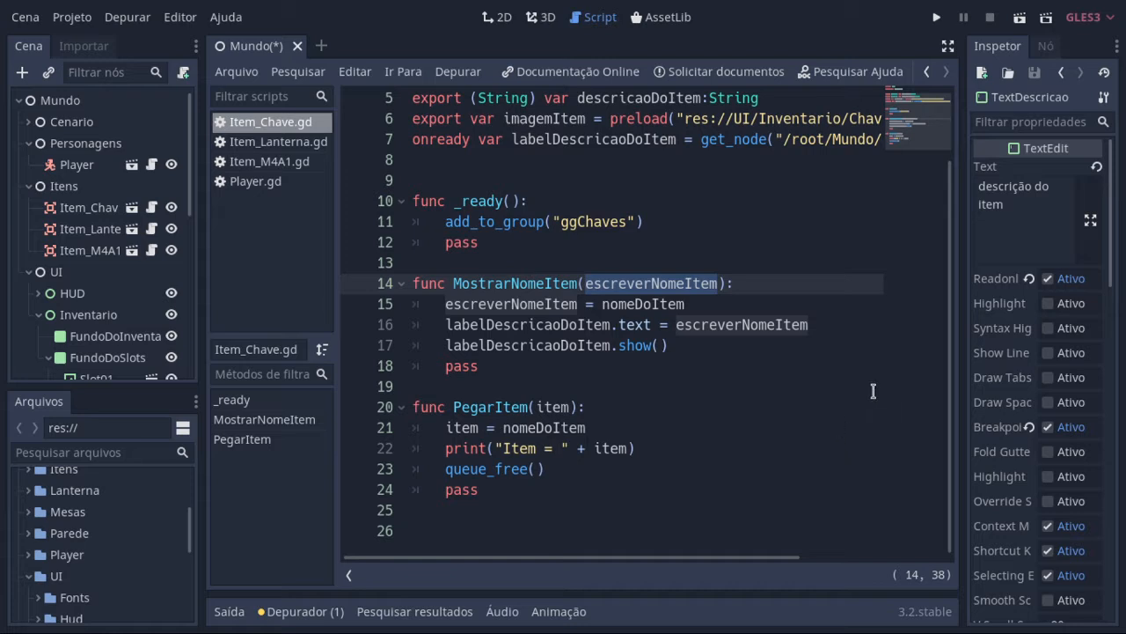
pyautogui.scroll(2, 574, 350)
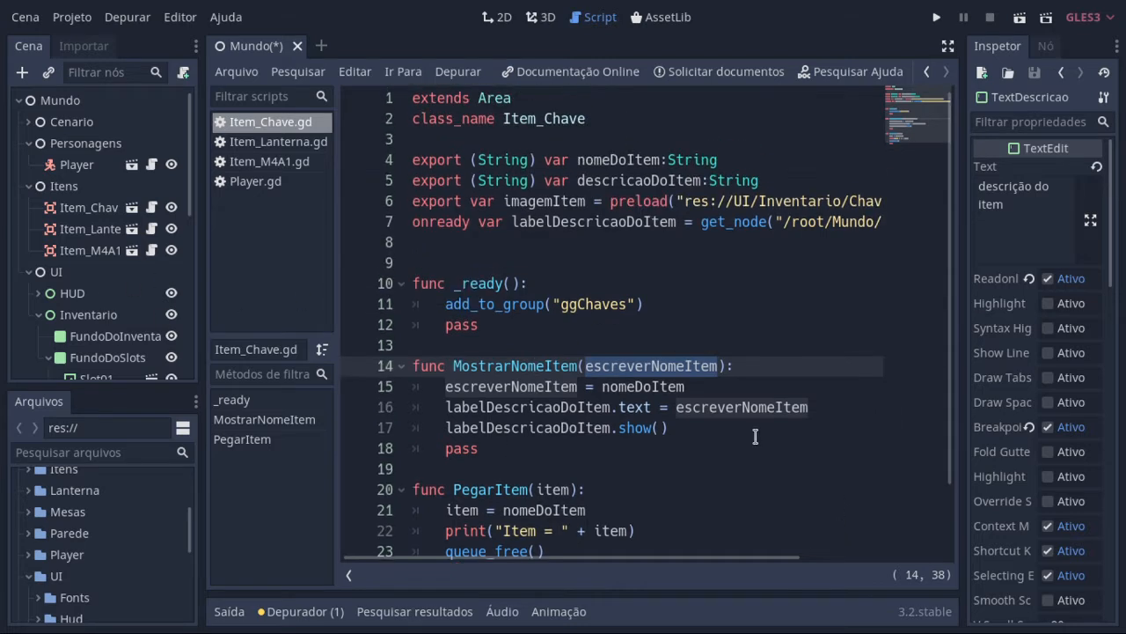
pyautogui.scroll(-2, 794, 437)
pyautogui.moveTo(415, 509); pyautogui.dragTo(413, 99)
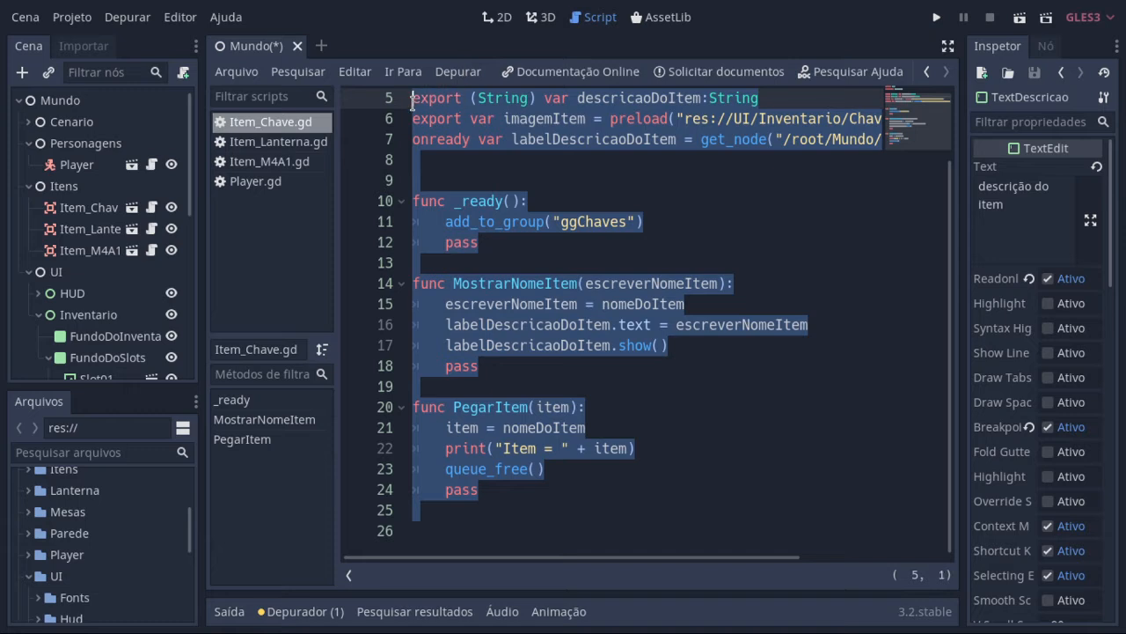
pyautogui.scroll(2, 431, 201)
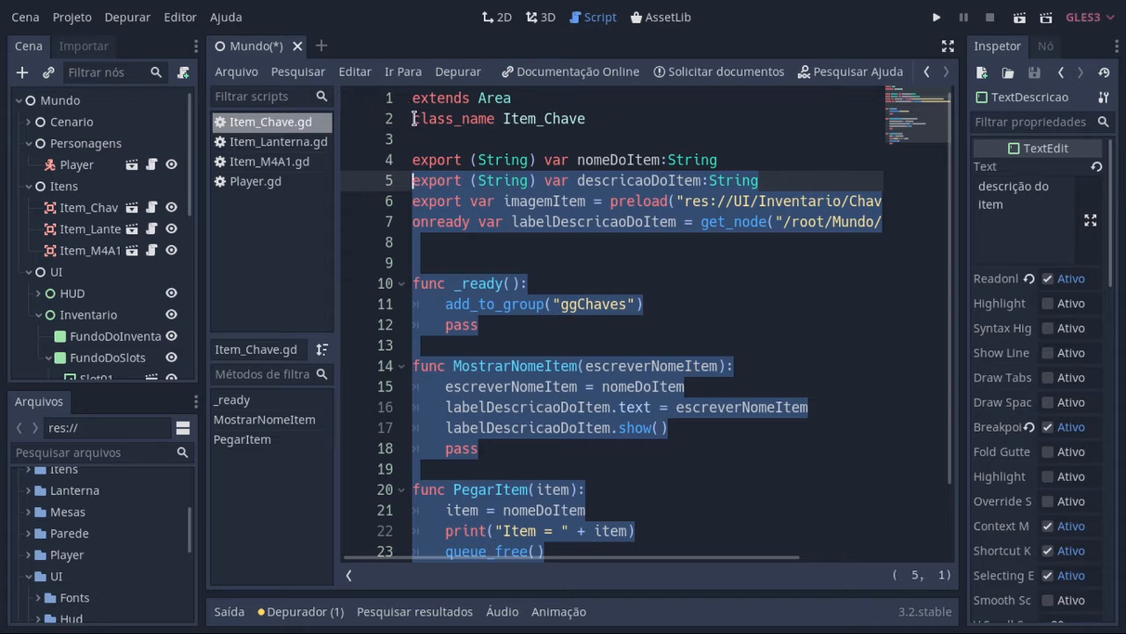
pyautogui.moveTo(413, 118); pyautogui.dragTo(708, 595)
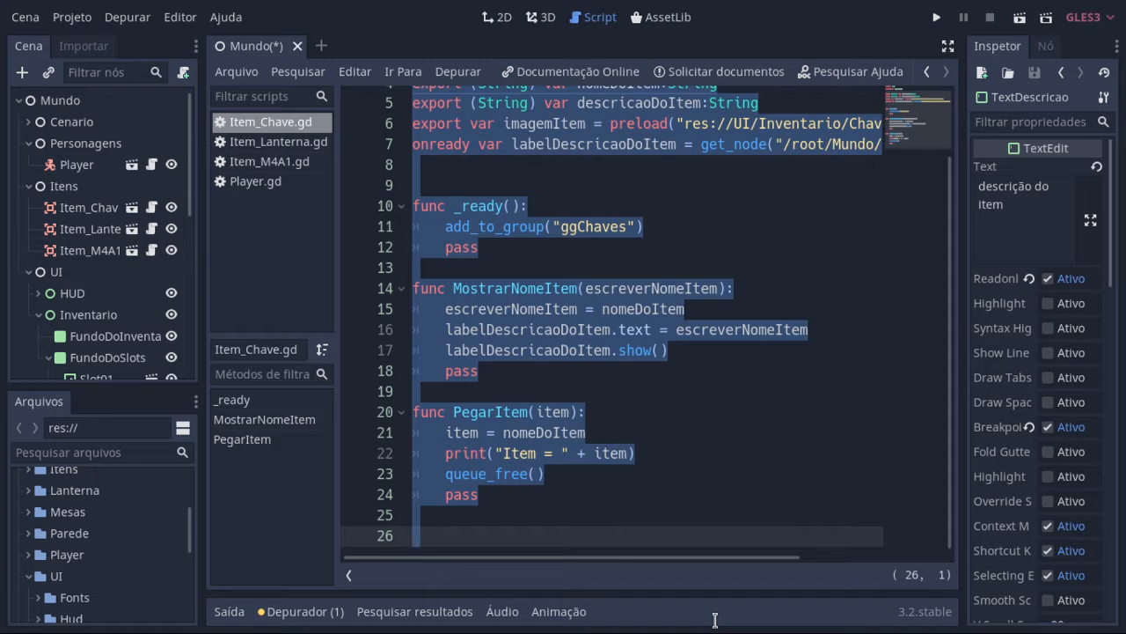
pyautogui.rightClick(503, 322)
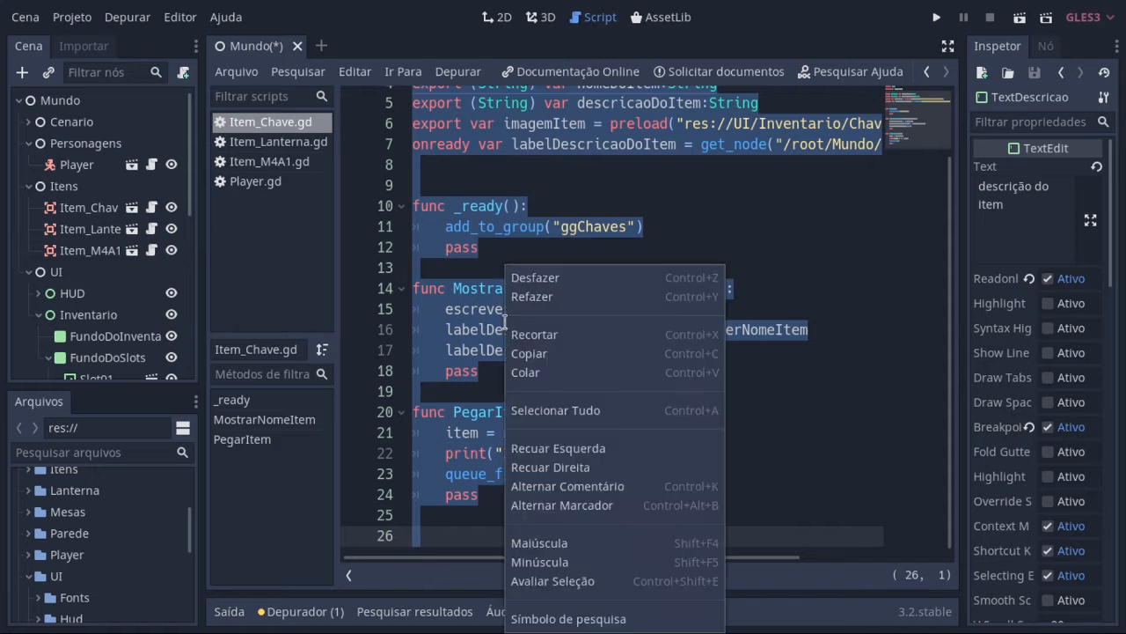
pyautogui.click(539, 354)
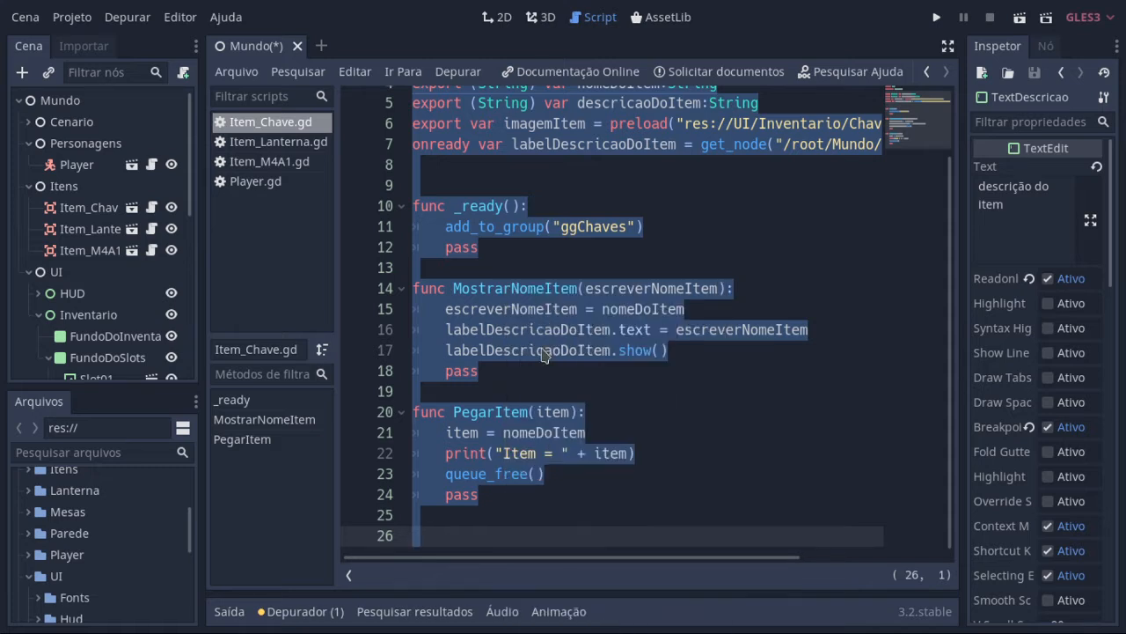
pyautogui.click(152, 229)
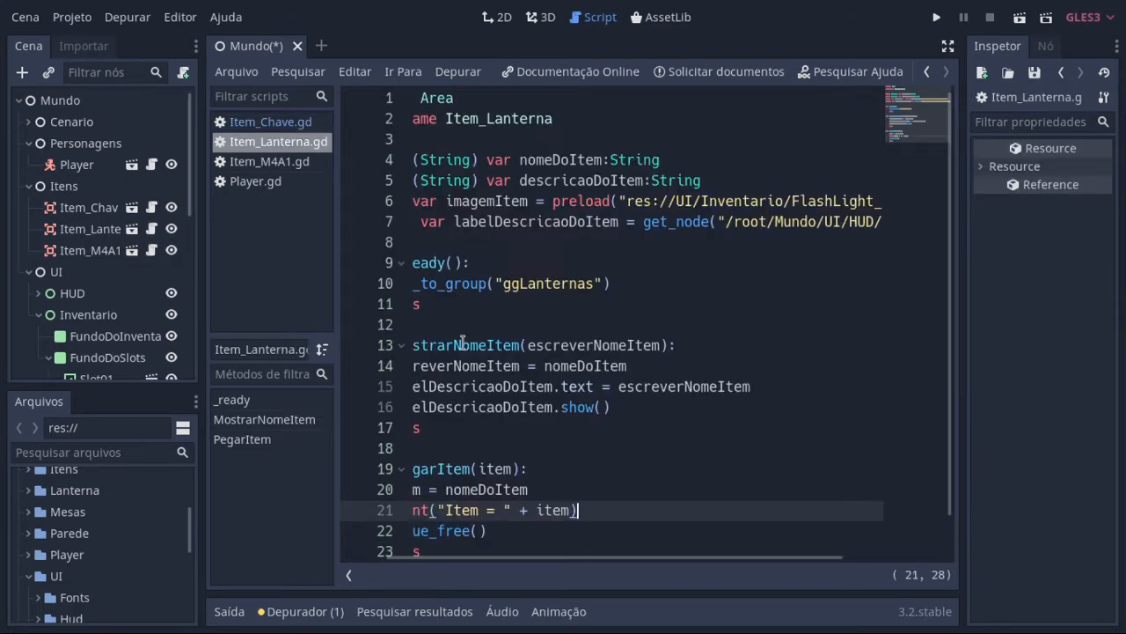
# Step: Compare the Item_Lanterna and Item_M4A1 scripts at full width, returning to Item_Lanterna.gd and restoring the side areas
pyautogui.click(948, 46)
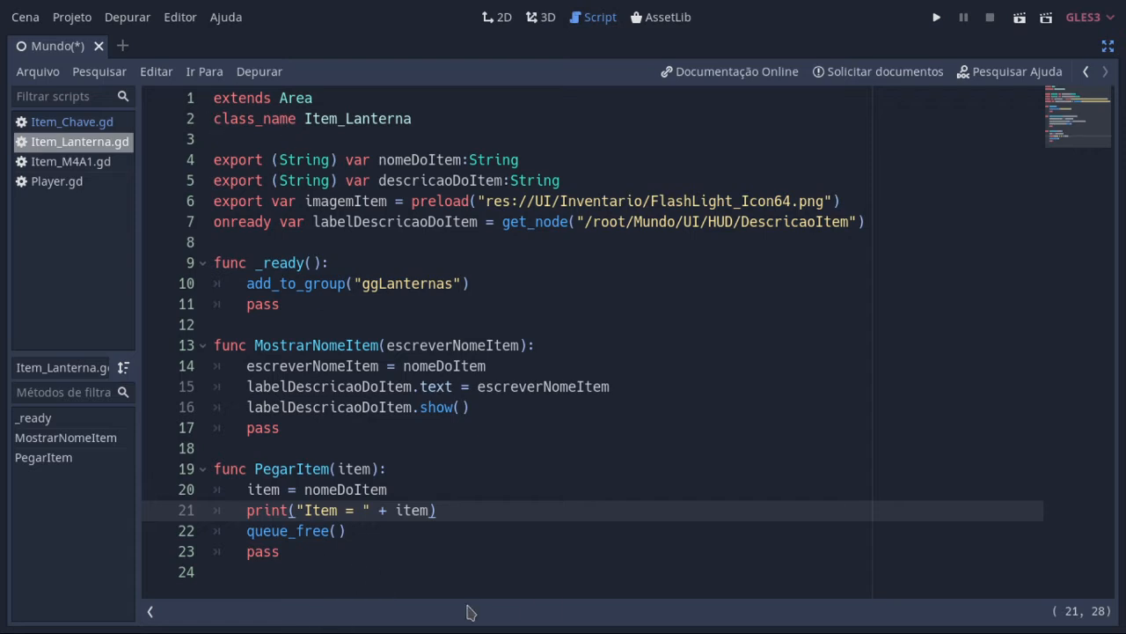
pyautogui.click(75, 163)
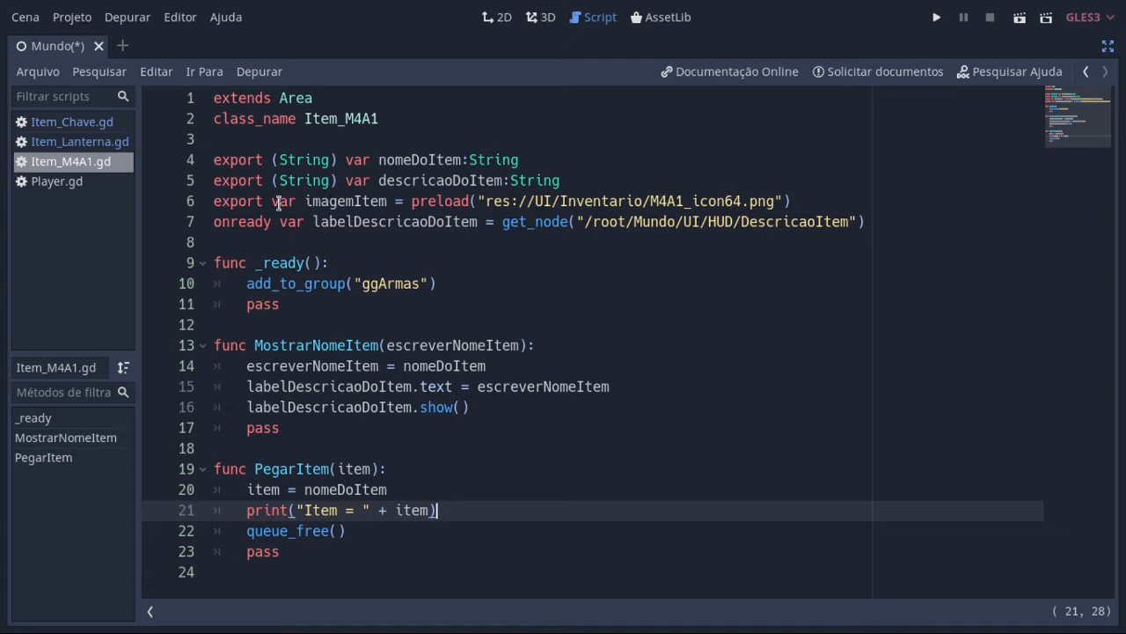
pyautogui.click(123, 144)
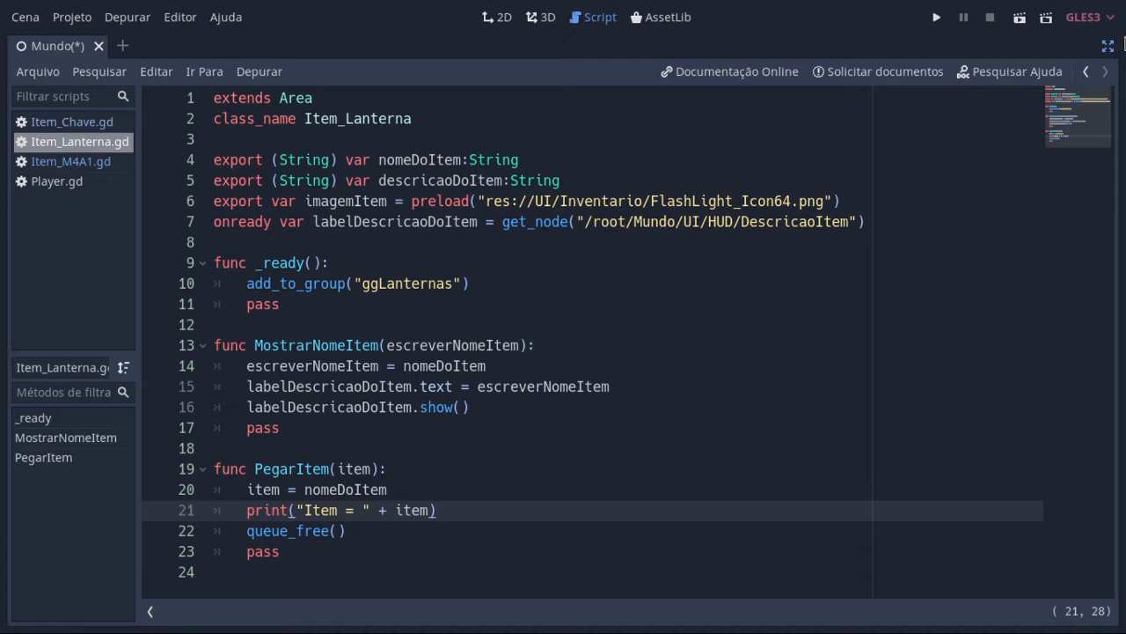
pyautogui.click(1109, 45)
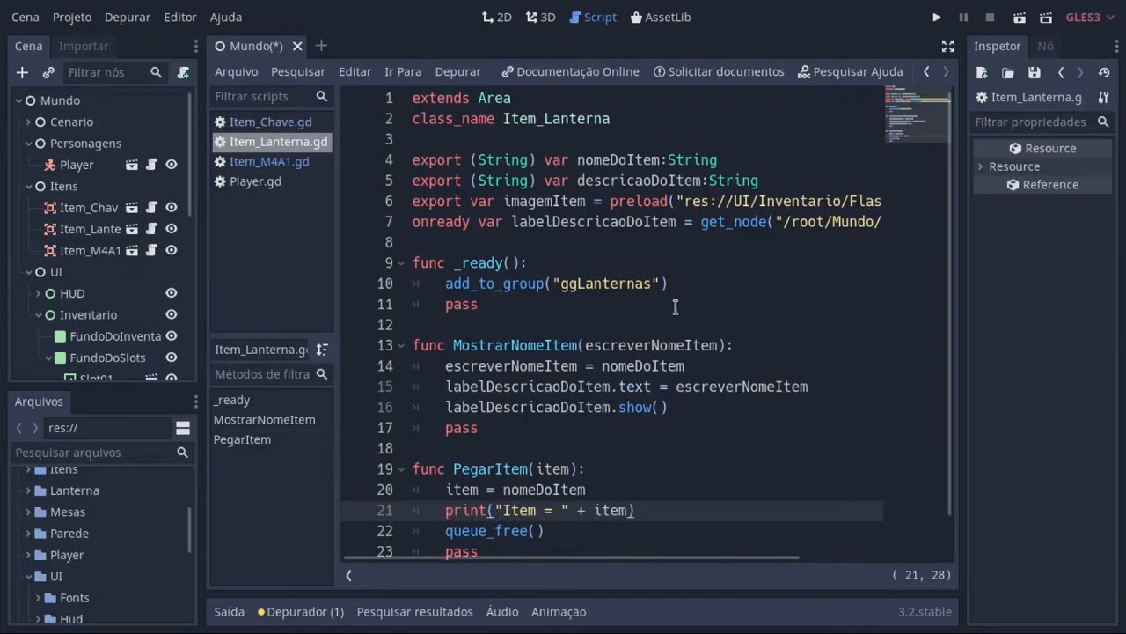
# Step: Review the script variables of Item_Chave and Item_Lanterna, reading the lantern's item description through to its end
pyautogui.click(97, 216)
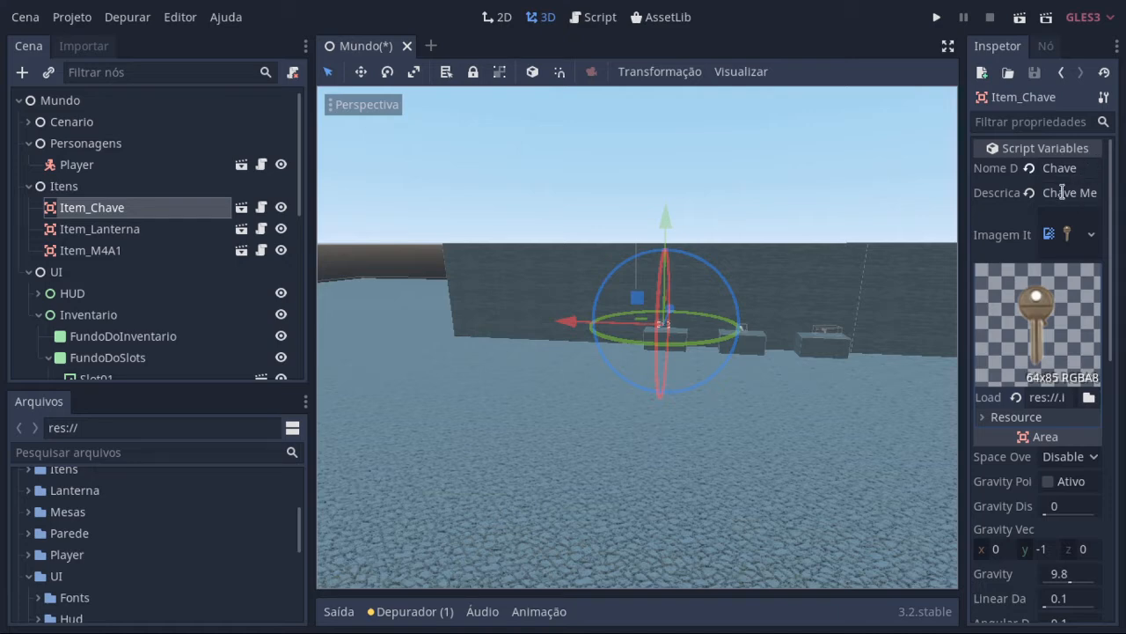
pyautogui.click(128, 233)
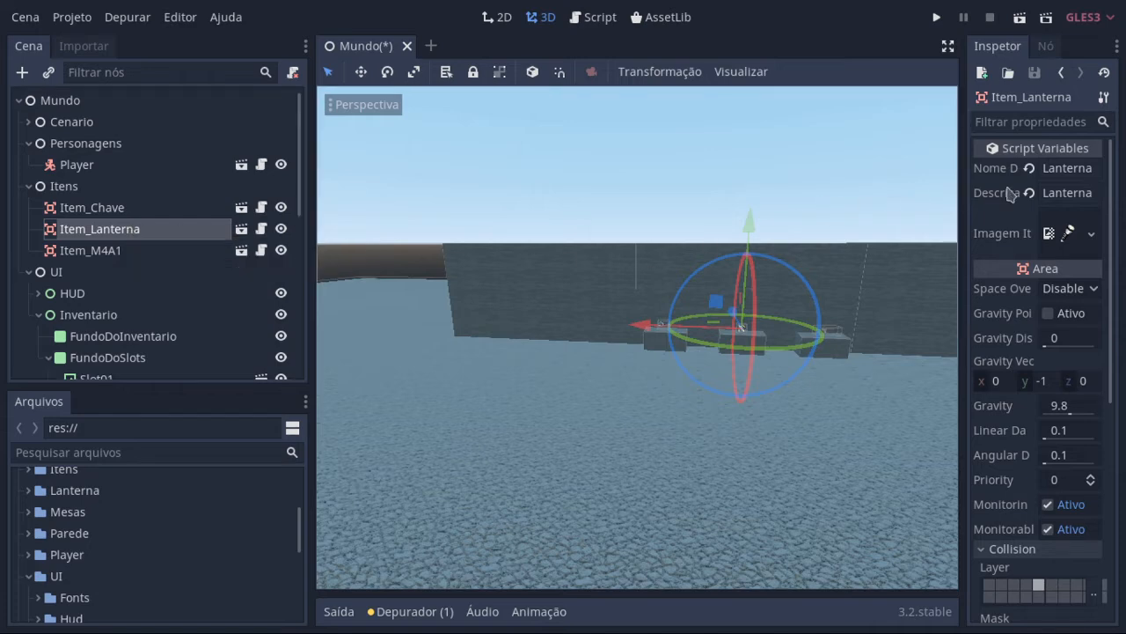
pyautogui.click(1067, 192)
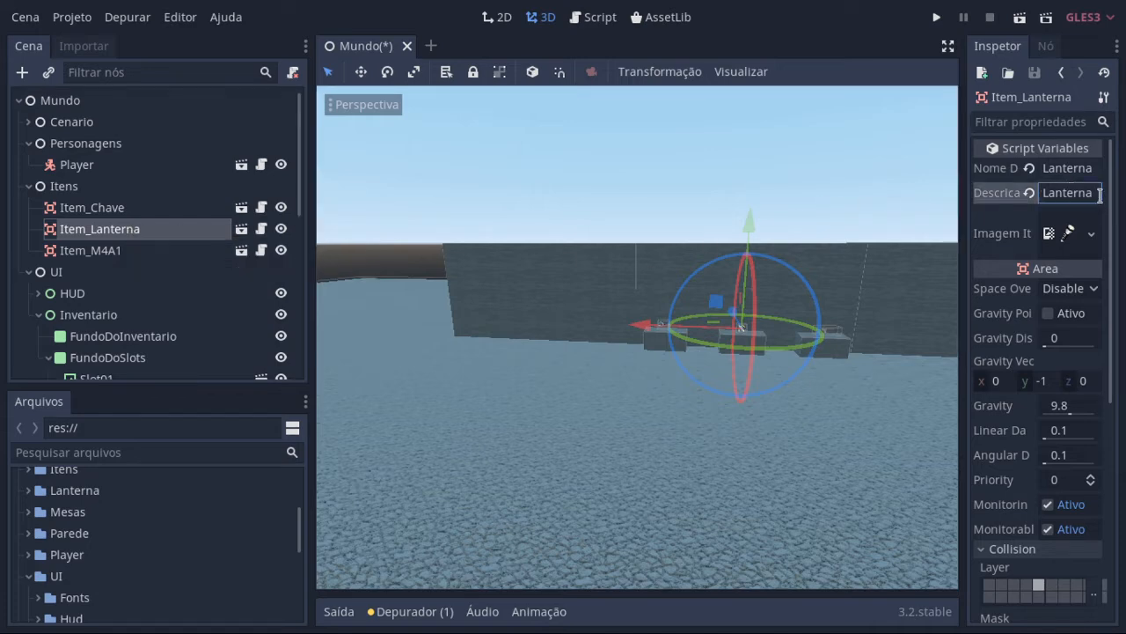
pyautogui.moveTo(1100, 196); pyautogui.dragTo(1108, 196)
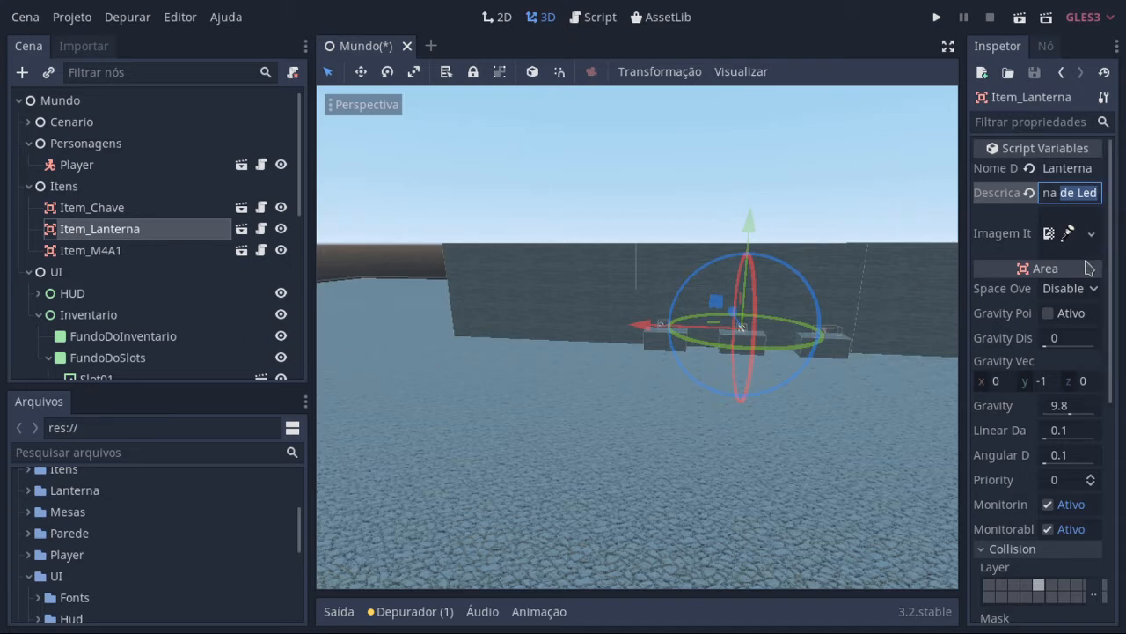
# Step: Open the Item_Lanterna script and check its imagemItem preload path against the icon files in the UI/Inventario folder
pyautogui.click(260, 230)
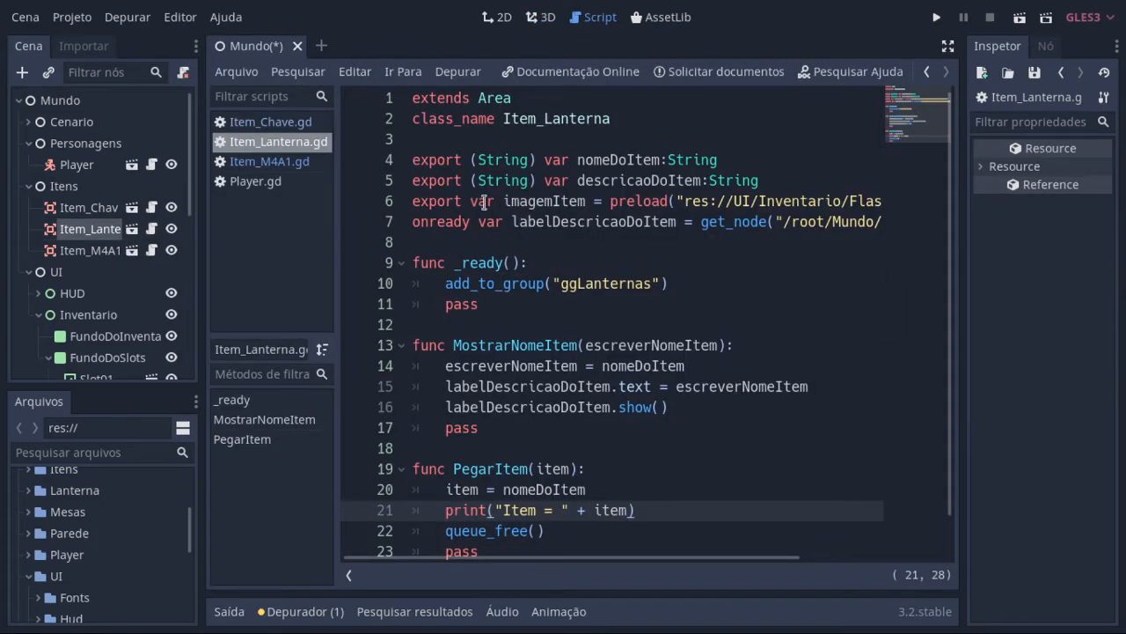
pyautogui.moveTo(548, 558); pyautogui.dragTo(714, 563)
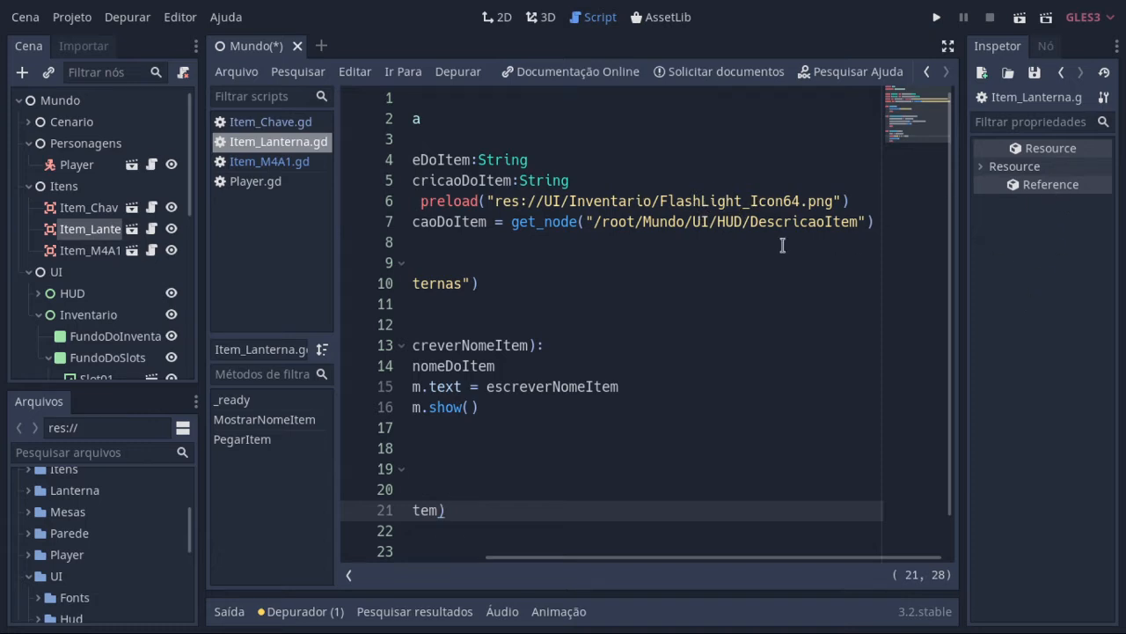
pyautogui.scroll(-3, 77, 573)
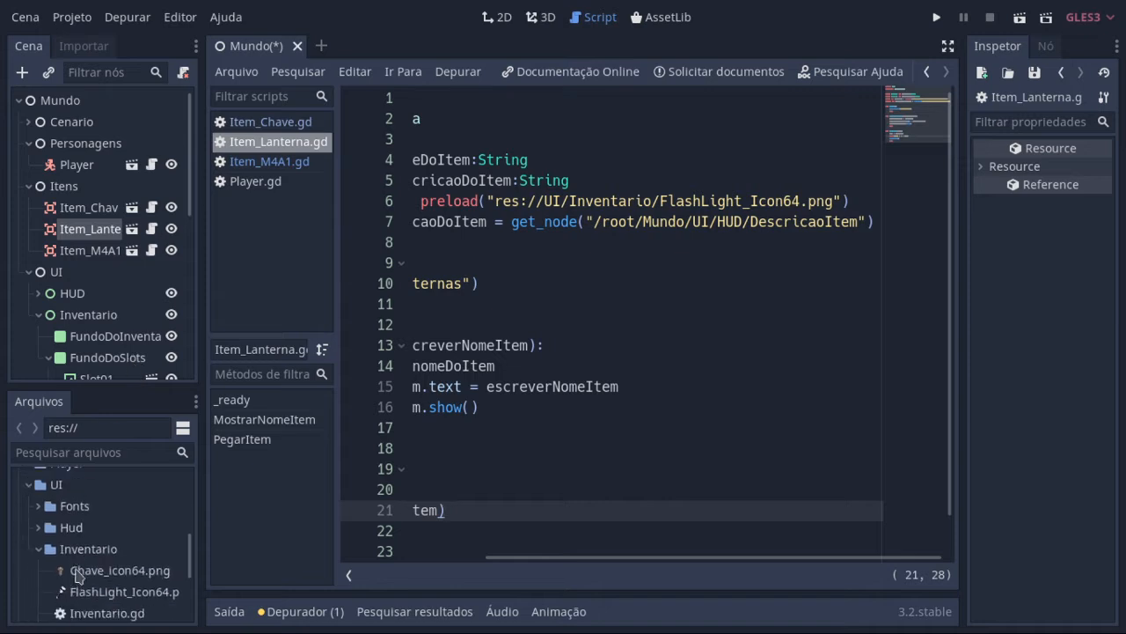
pyautogui.scroll(-1, 77, 574)
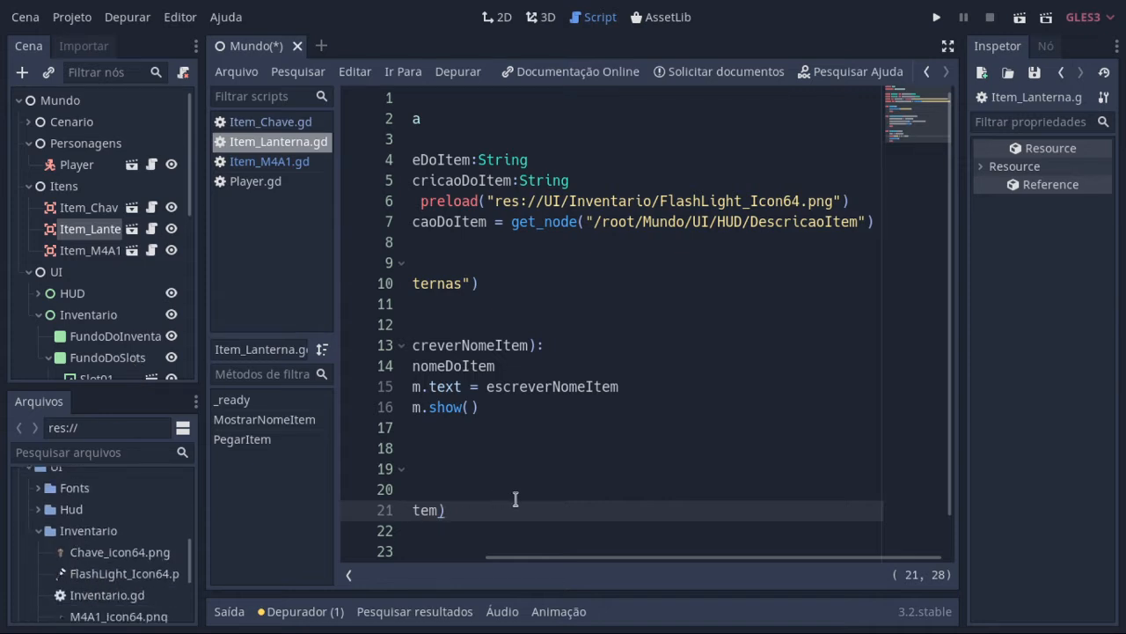
pyautogui.scroll(-1, 516, 498)
pyautogui.scroll(1, 493, 505)
# Step: Check the Item_M4A1 node's script variables and open the Item_Chave script from its first line, clearing the code selection
pyautogui.click(61, 251)
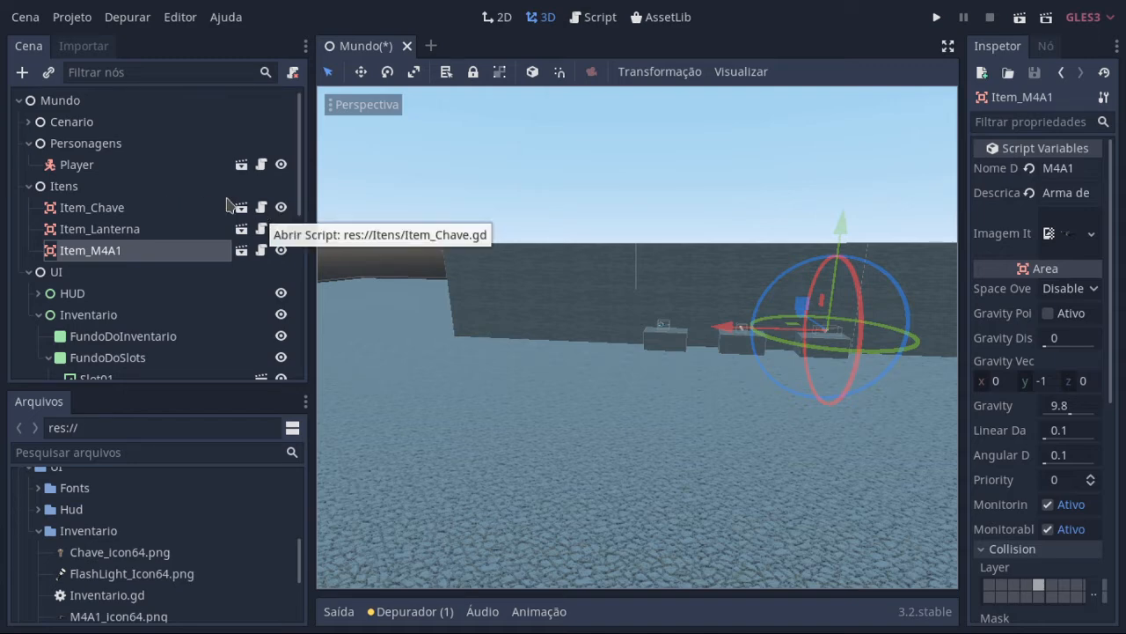
pyautogui.click(261, 207)
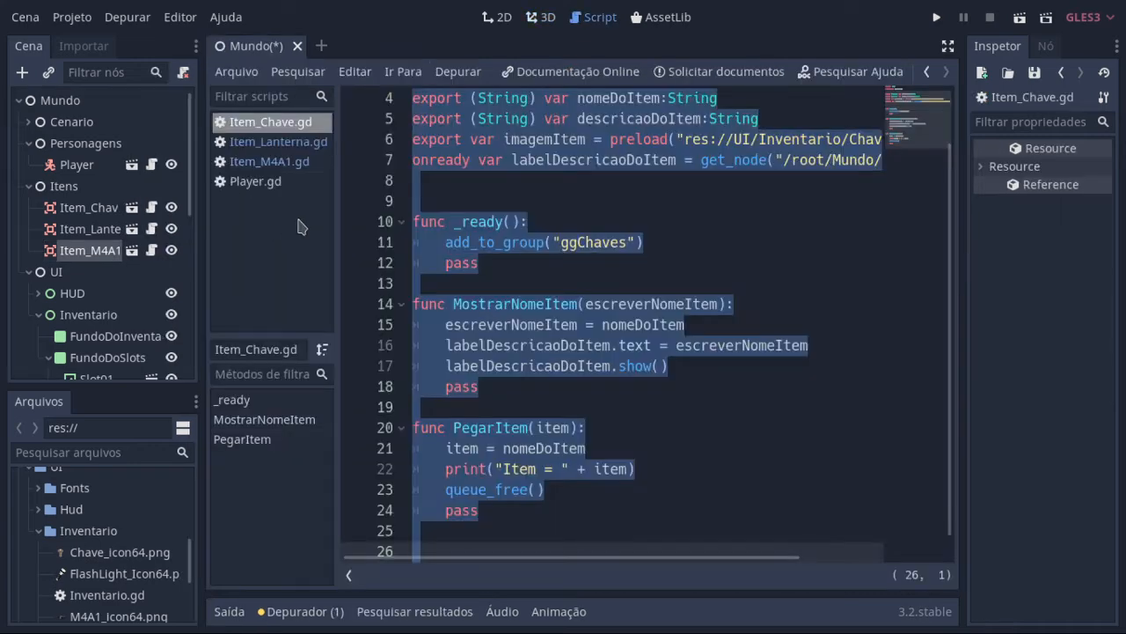
pyautogui.click(710, 366)
pyautogui.scroll(1, 766, 364)
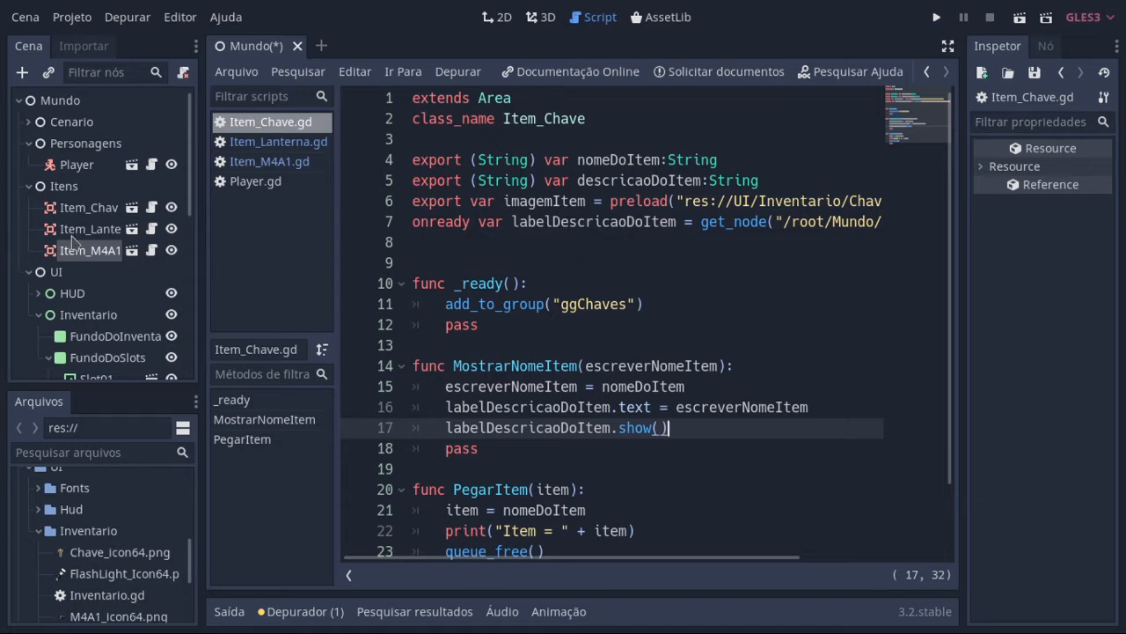
# Step: Compare the script variables of the Item_Chave, Item_Lanterna and Item_M4A1 nodes, glancing at the Item_Chave script in between
pyautogui.click(92, 211)
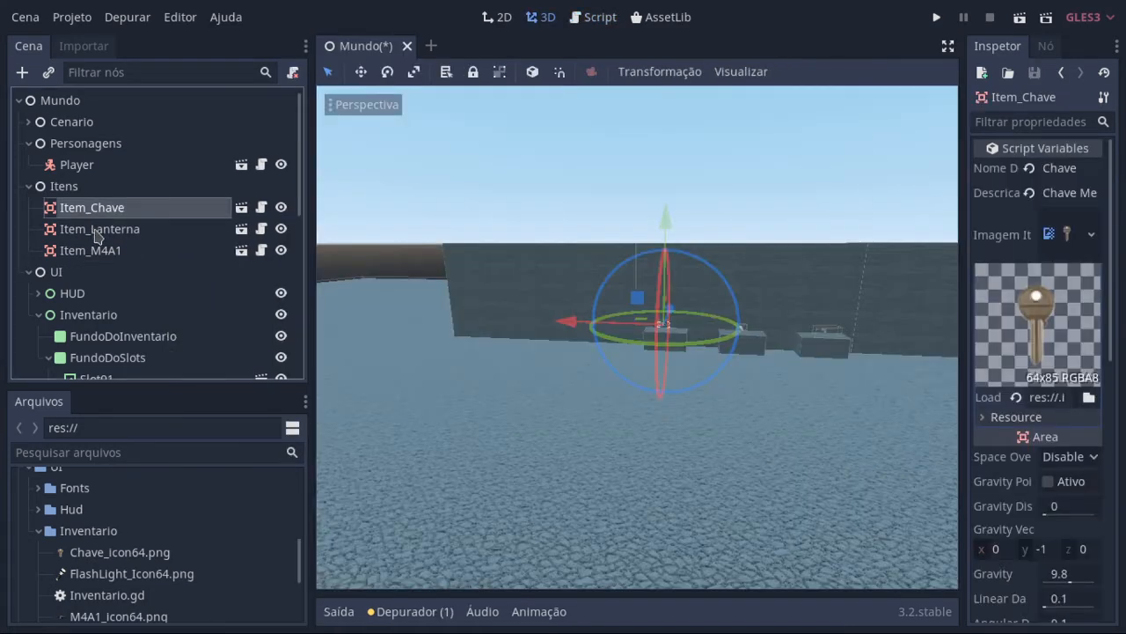
pyautogui.click(95, 230)
pyautogui.click(88, 251)
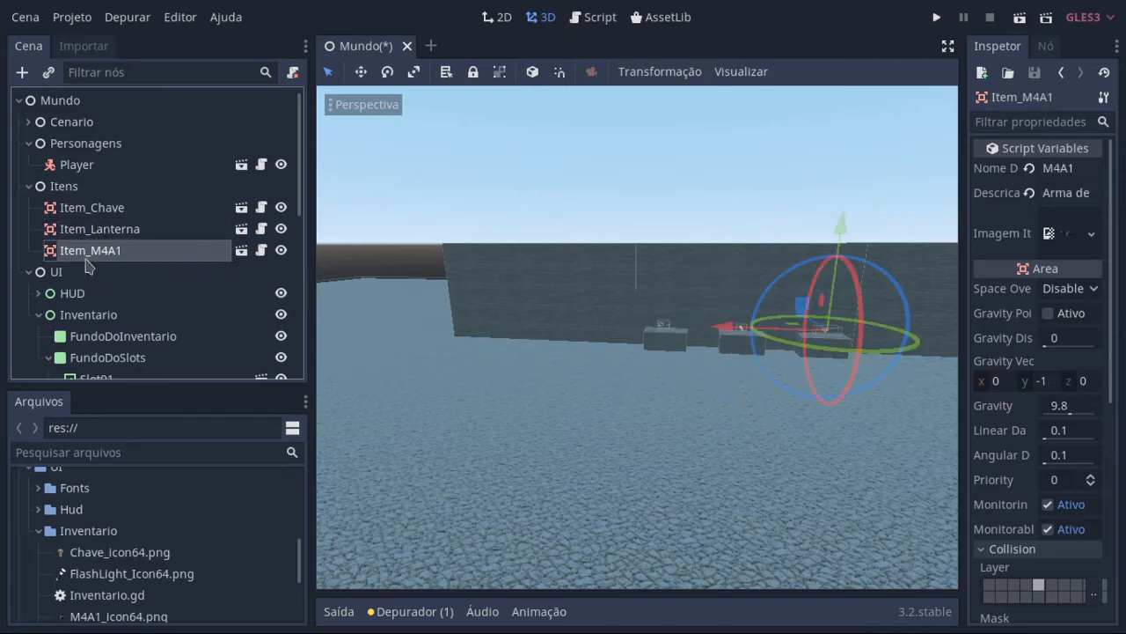
pyautogui.click(104, 213)
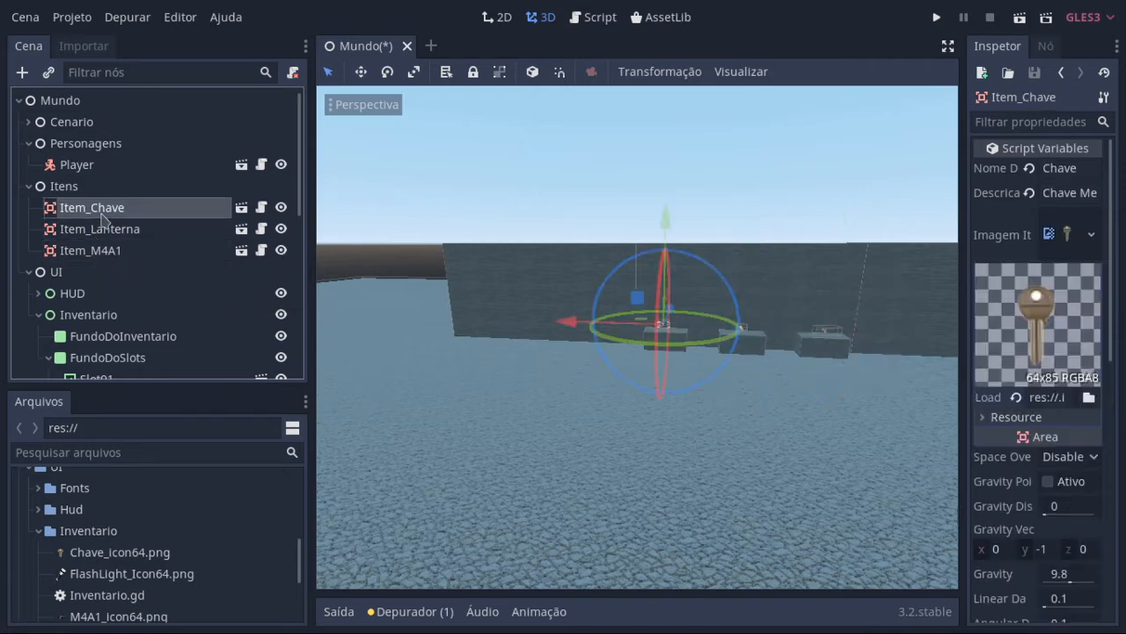
pyautogui.click(261, 207)
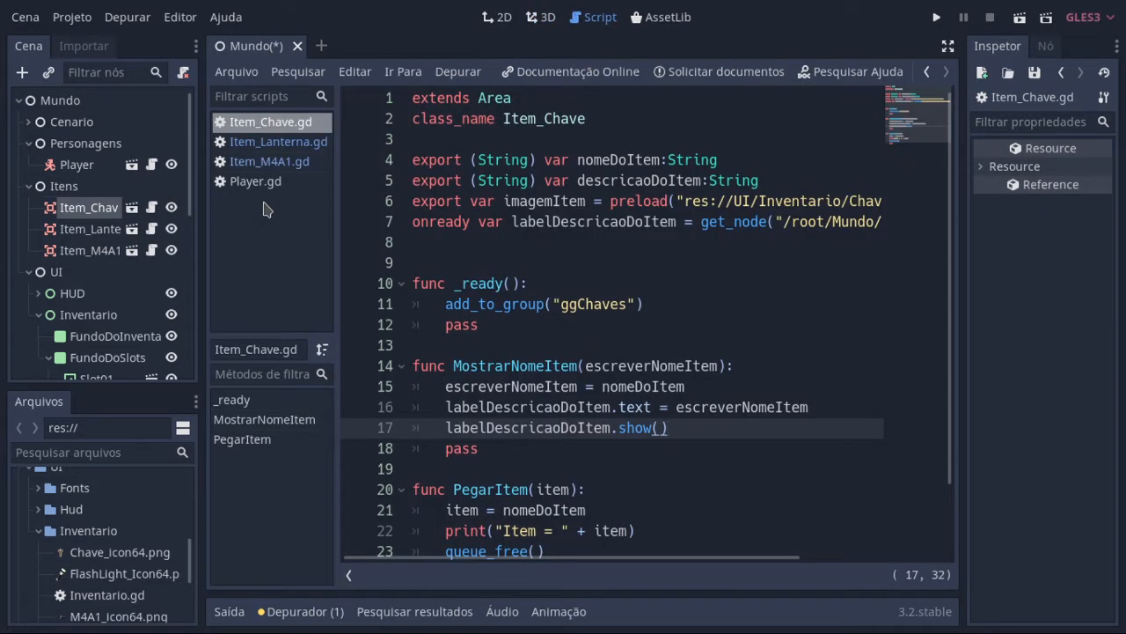
pyautogui.click(103, 233)
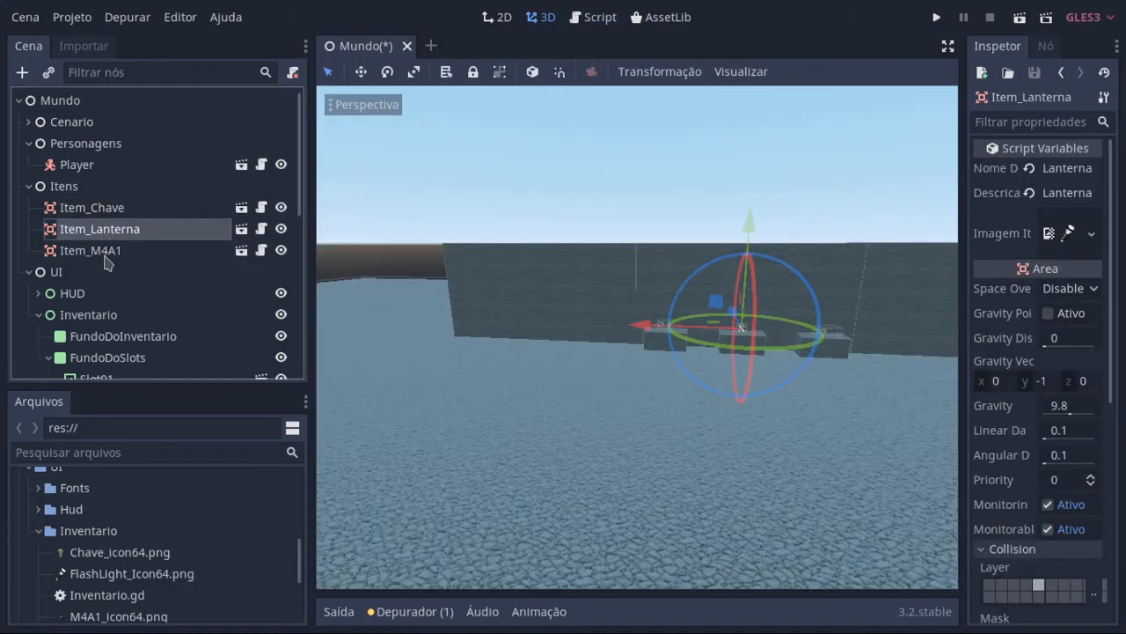
pyautogui.click(106, 252)
pyautogui.click(123, 213)
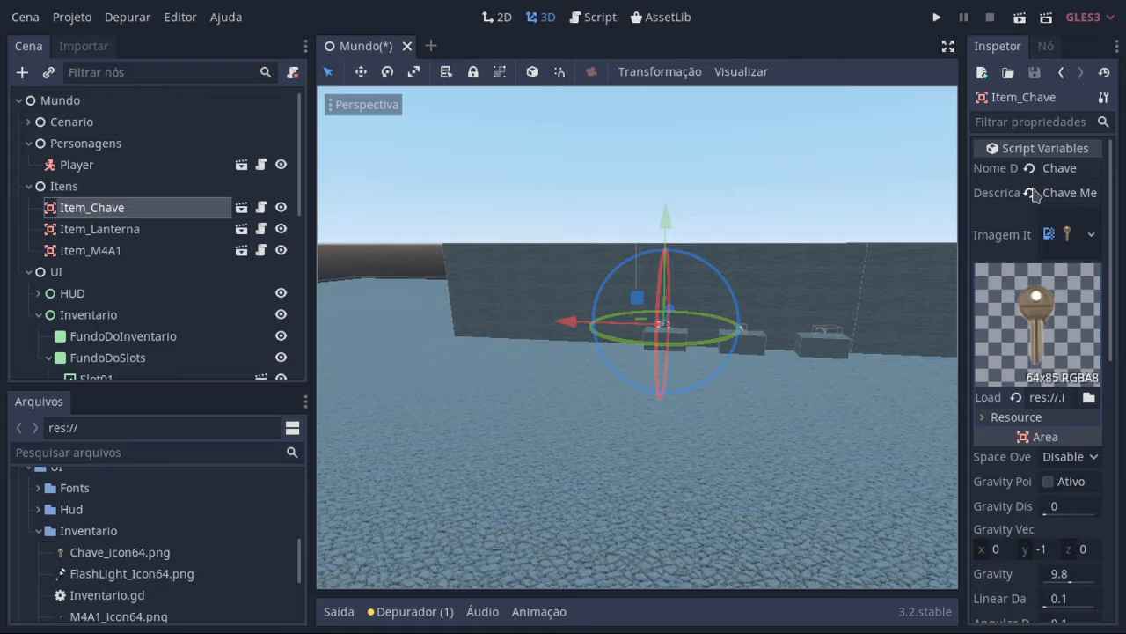
# Step: Open the Item_Chave script and highlight its class_name Item_Chave line, clearing the highlight after reading it
pyautogui.click(261, 207)
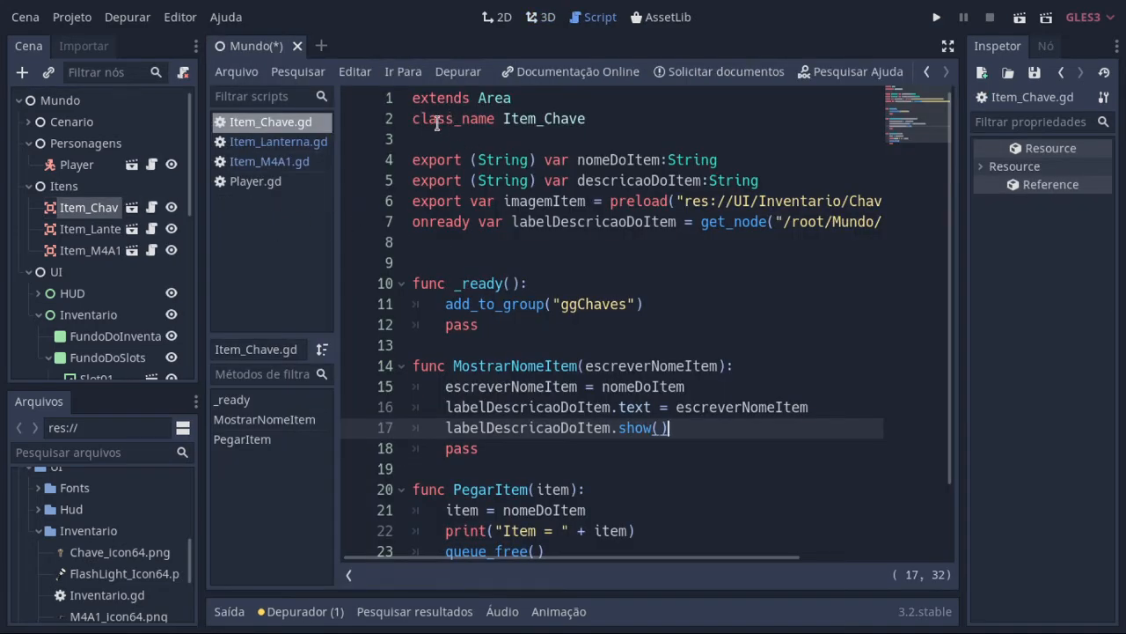
pyautogui.moveTo(415, 123); pyautogui.dragTo(519, 116)
pyautogui.click(549, 104)
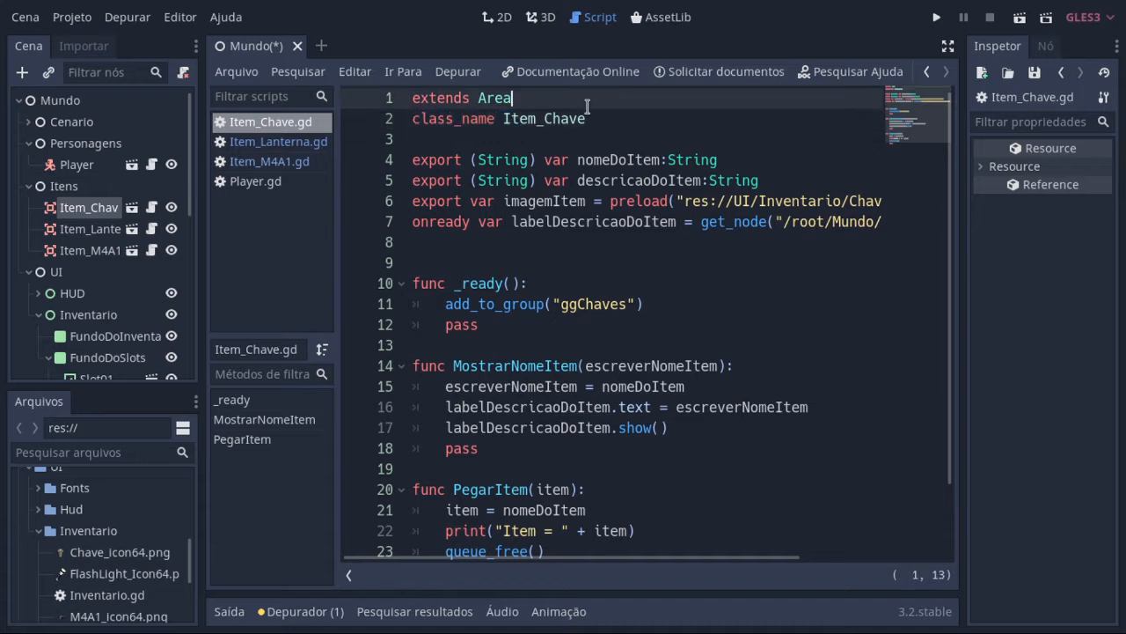
pyautogui.tripleClick(601, 118)
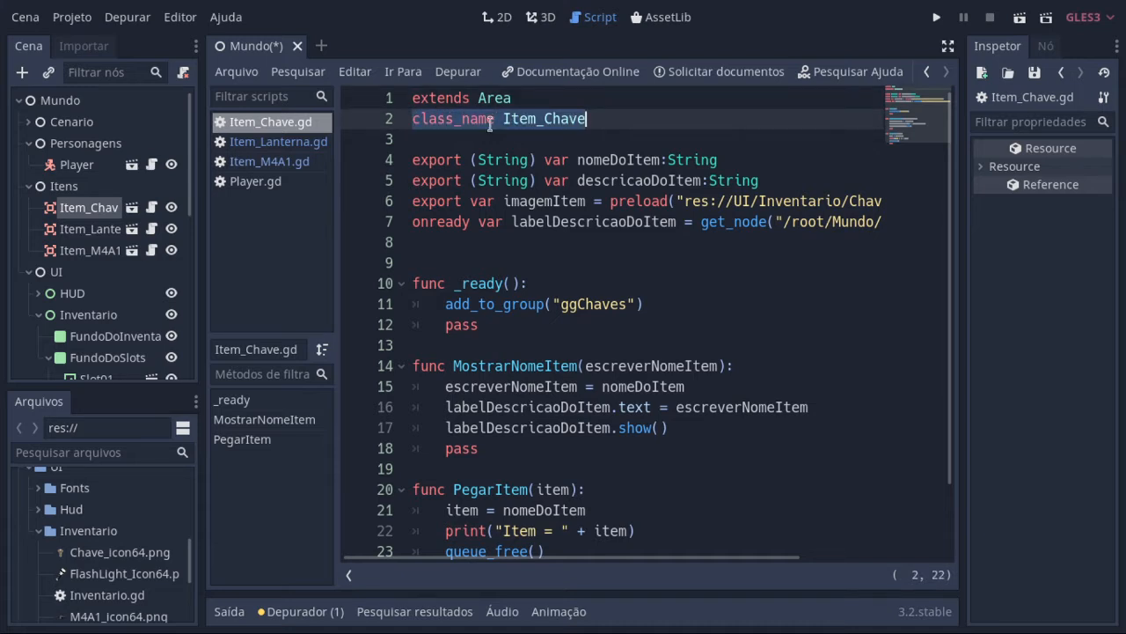
pyautogui.click(617, 138)
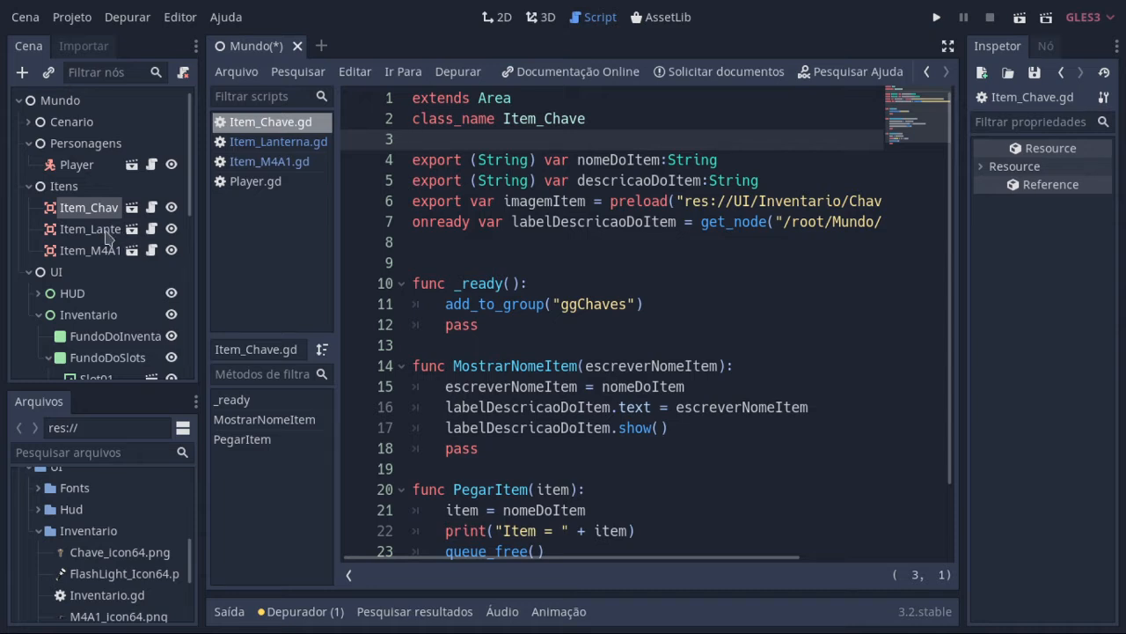
# Step: Review the Item_Lanterna node and its script from the start, highlighting the class name Item_Lanterna on line 2
pyautogui.click(107, 236)
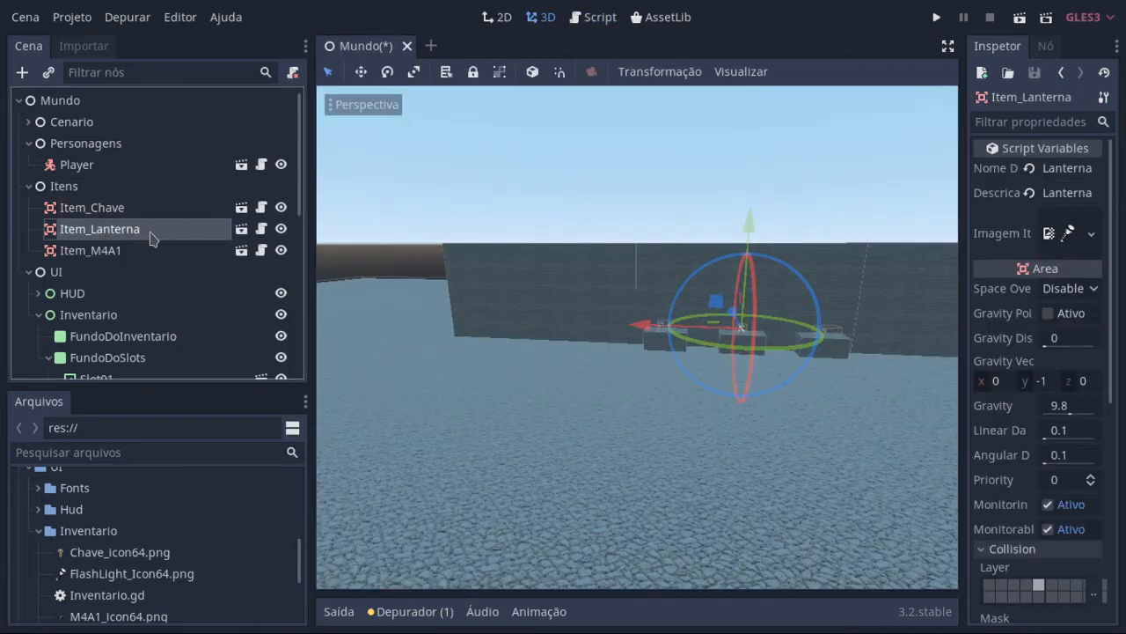
pyautogui.click(262, 229)
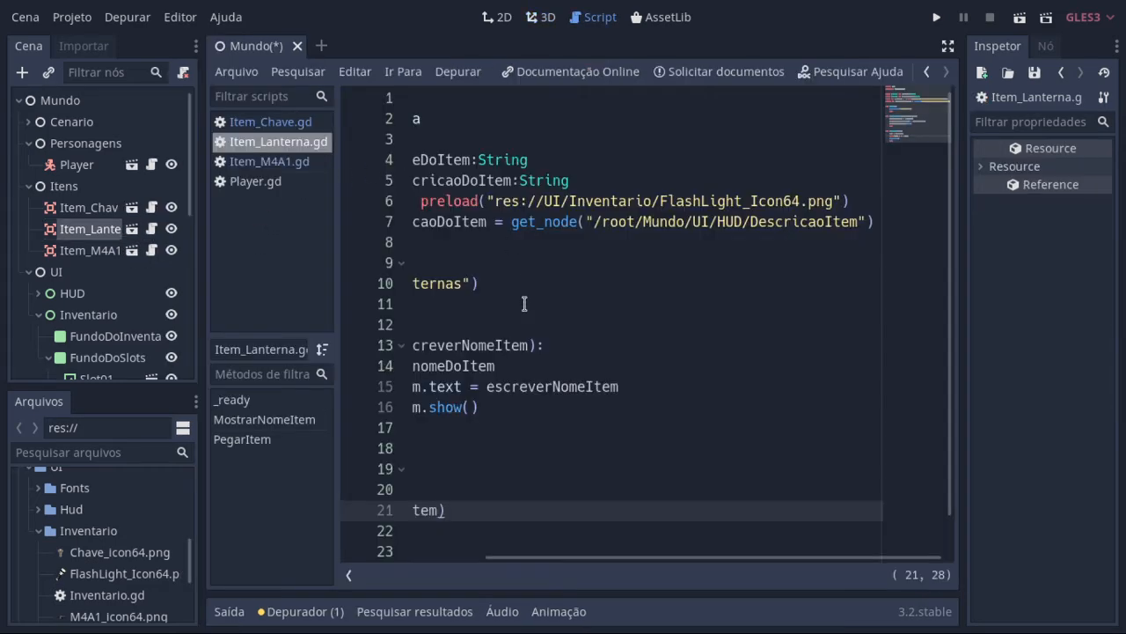
pyautogui.moveTo(548, 557); pyautogui.dragTo(349, 544)
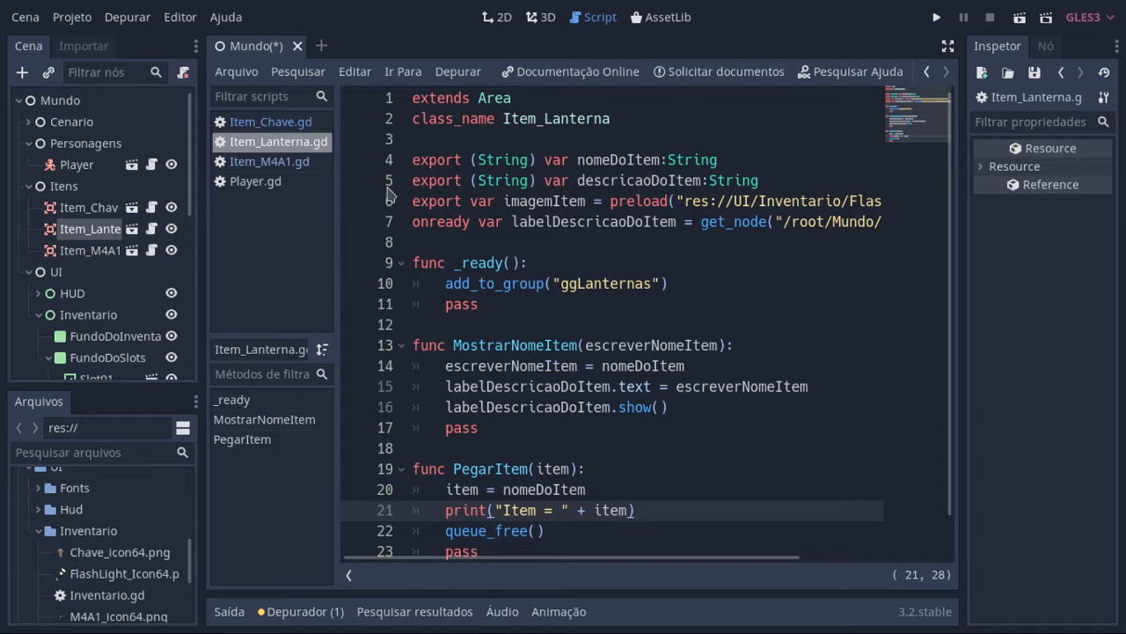
pyautogui.click(295, 146)
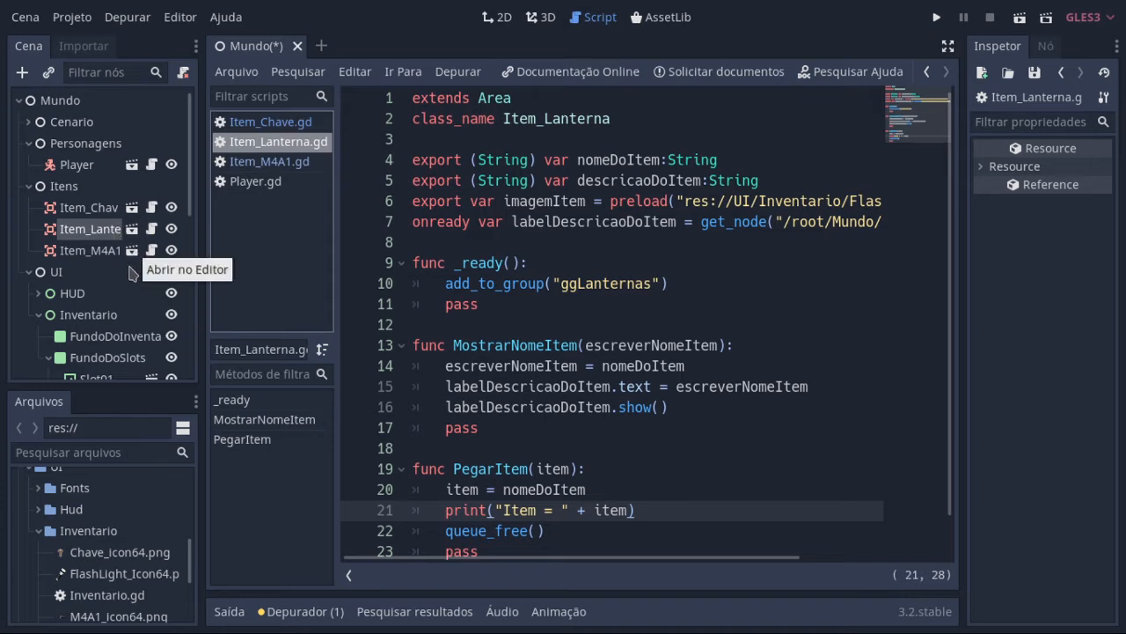
pyautogui.click(97, 234)
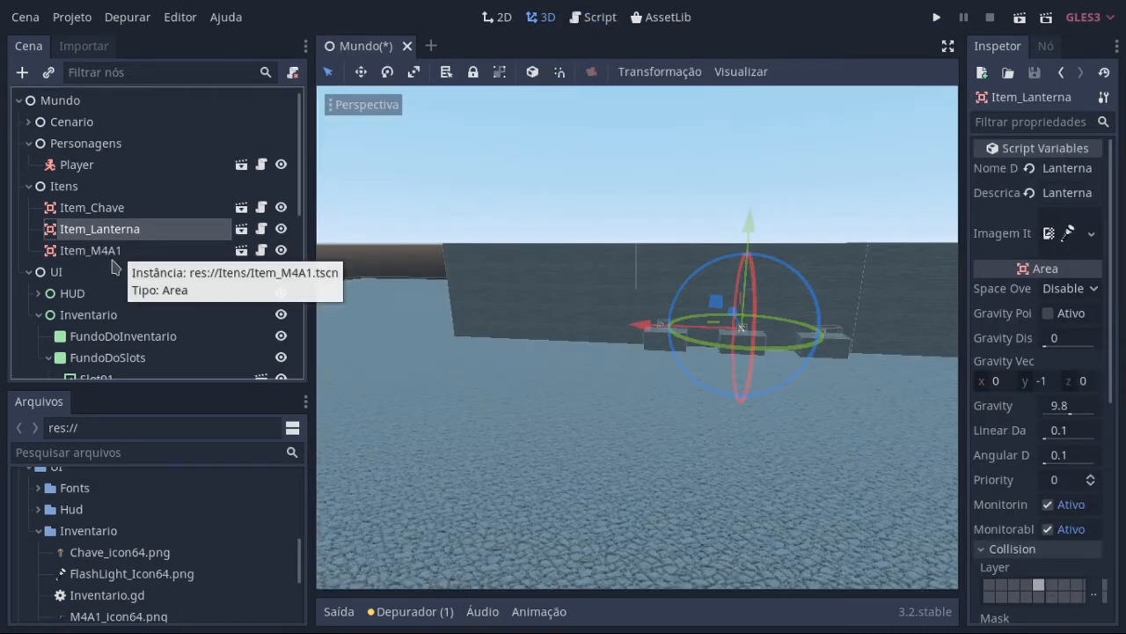
pyautogui.click(262, 229)
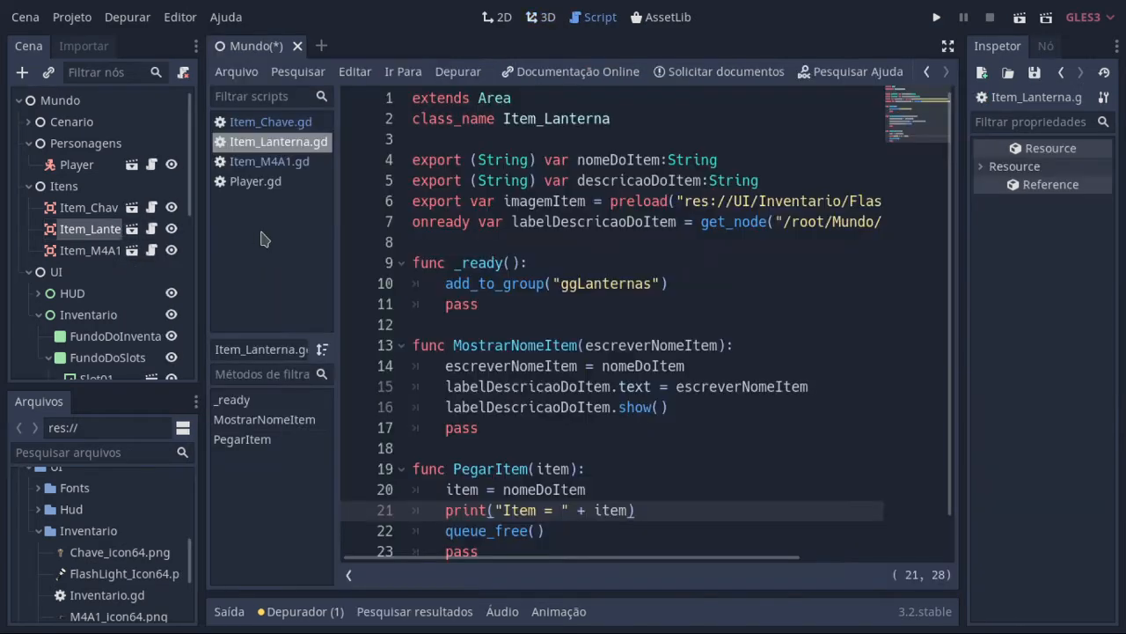
pyautogui.click(622, 116)
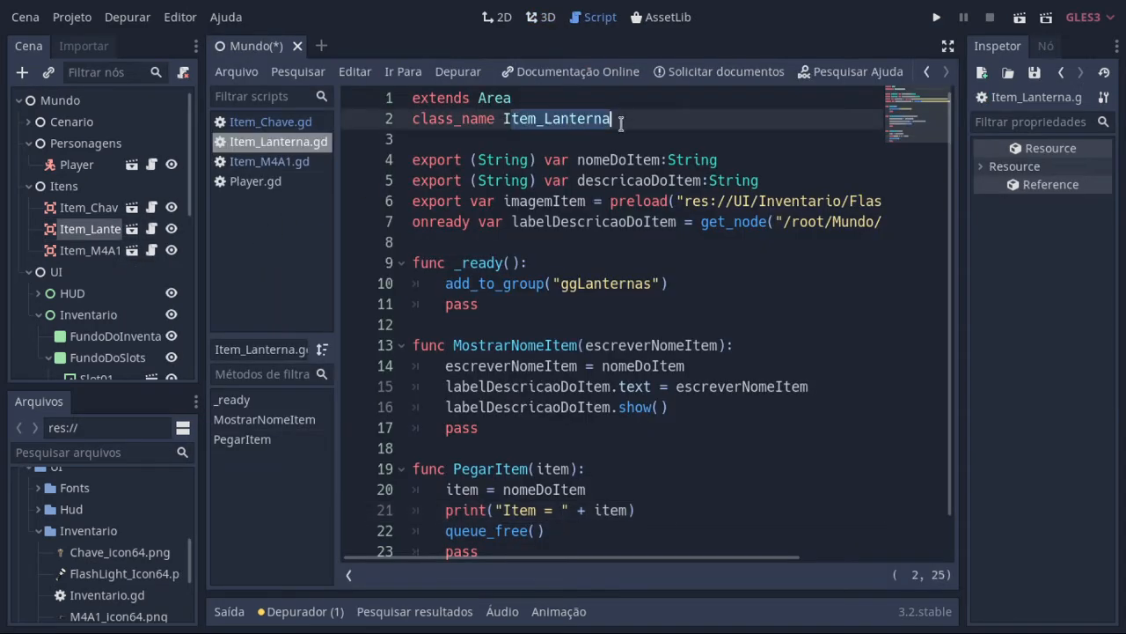
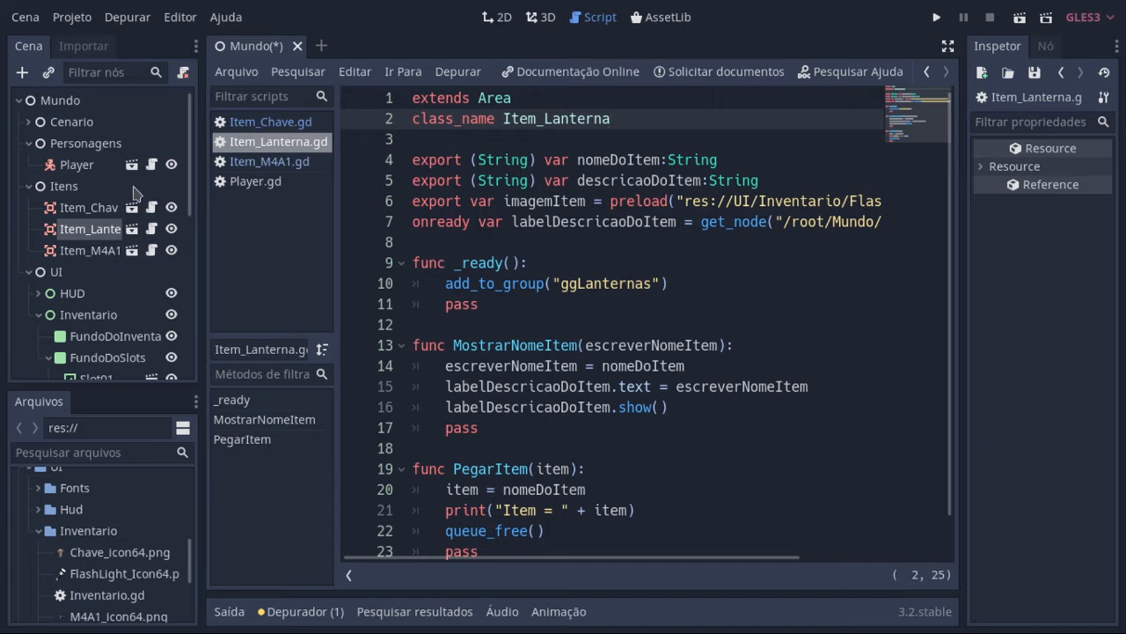
# Step: Open the Player node's script in the distraction-free editor, starting from its first line
pyautogui.click(74, 166)
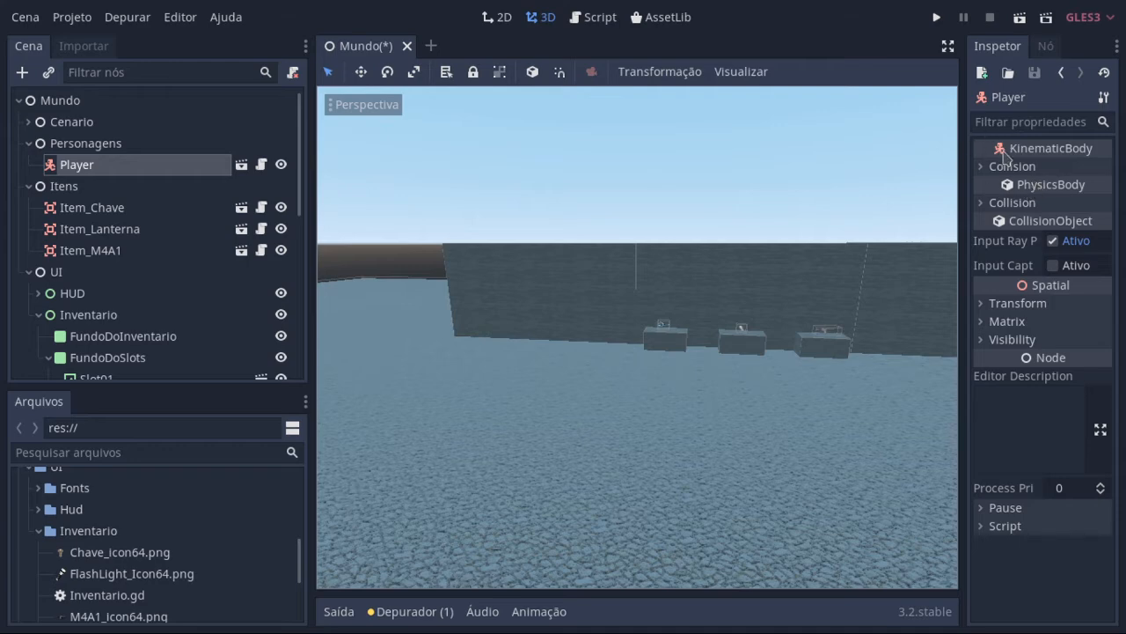
pyautogui.click(261, 165)
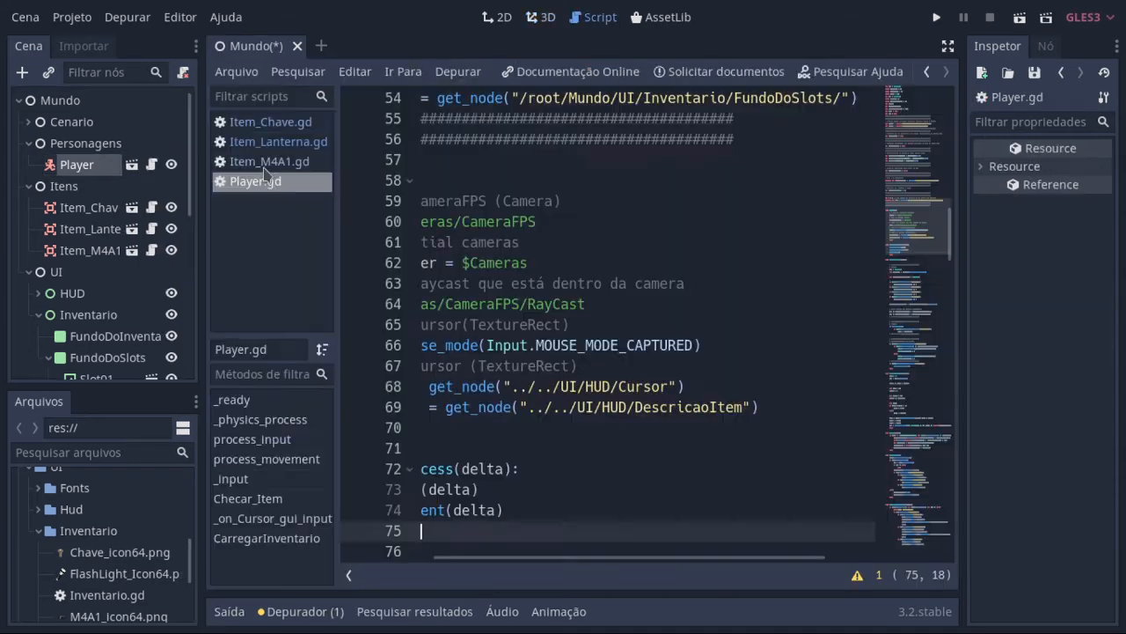
pyautogui.click(948, 46)
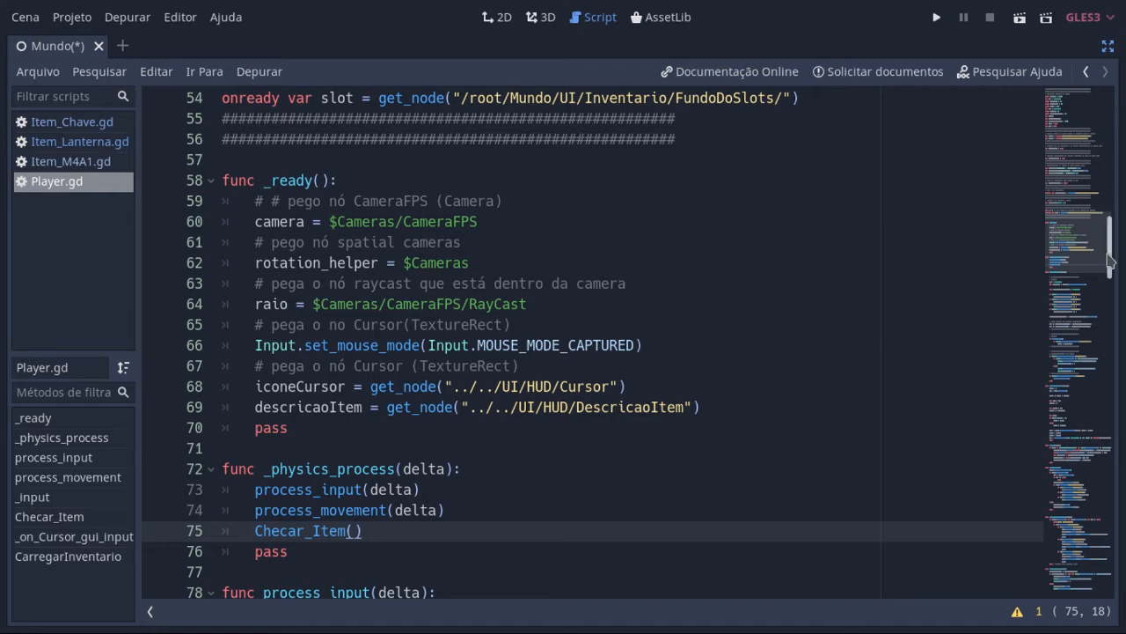
pyautogui.moveTo(1111, 259); pyautogui.dragTo(1110, 134)
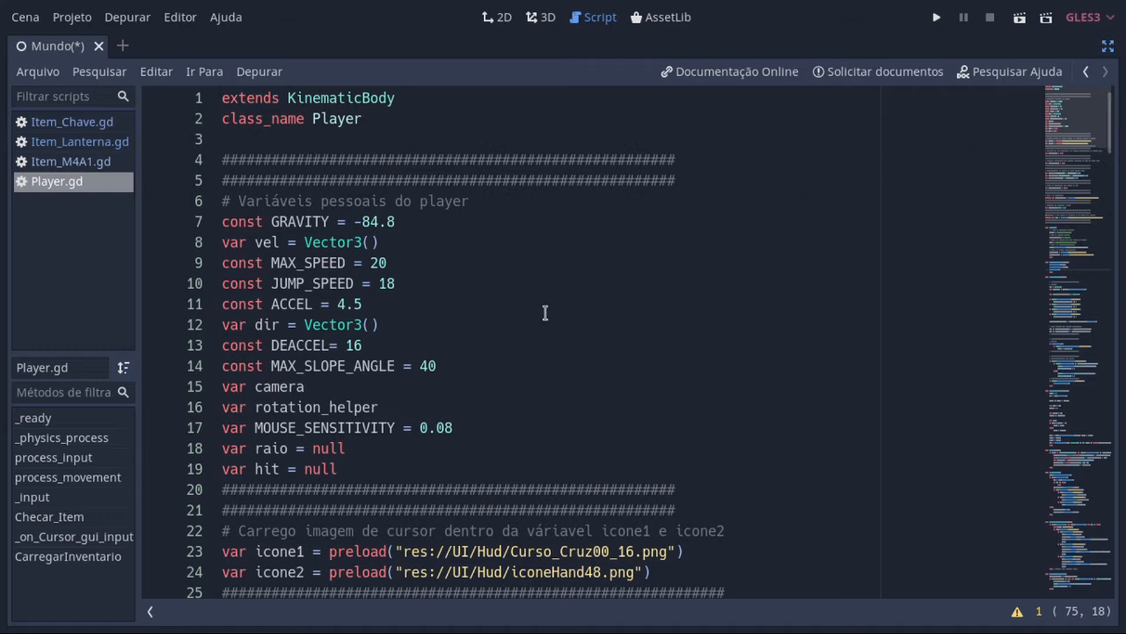
# Step: Skim the Player script's variable declarations from the top down to the slot variable on line 54 and back
pyautogui.scroll(-4, 554, 314)
pyautogui.scroll(4, 555, 324)
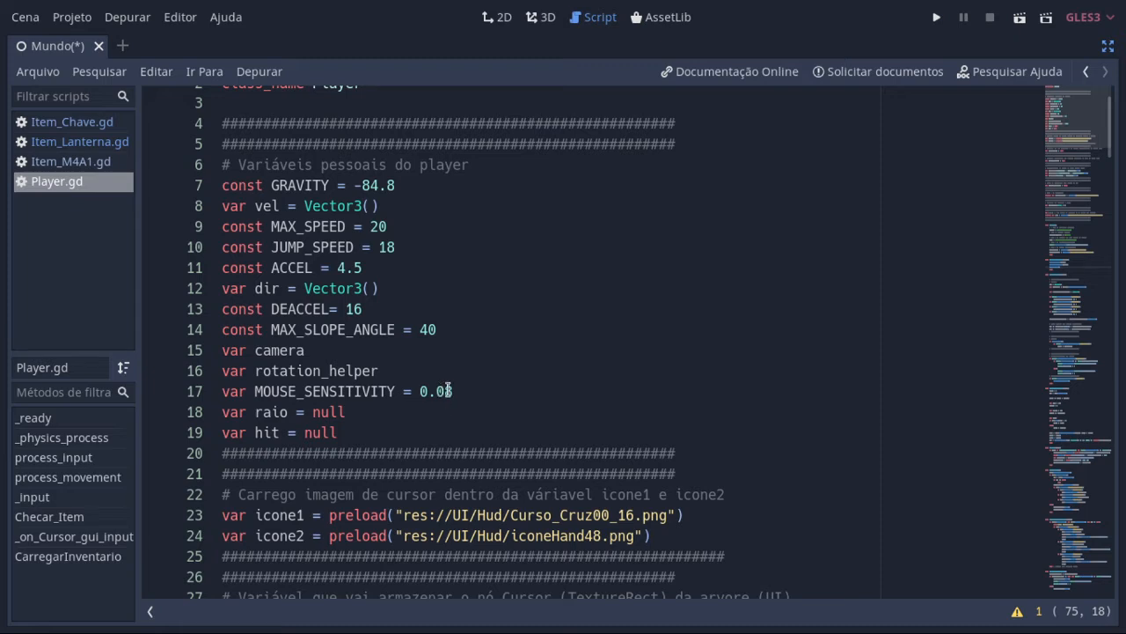
pyautogui.scroll(-1, 510, 358)
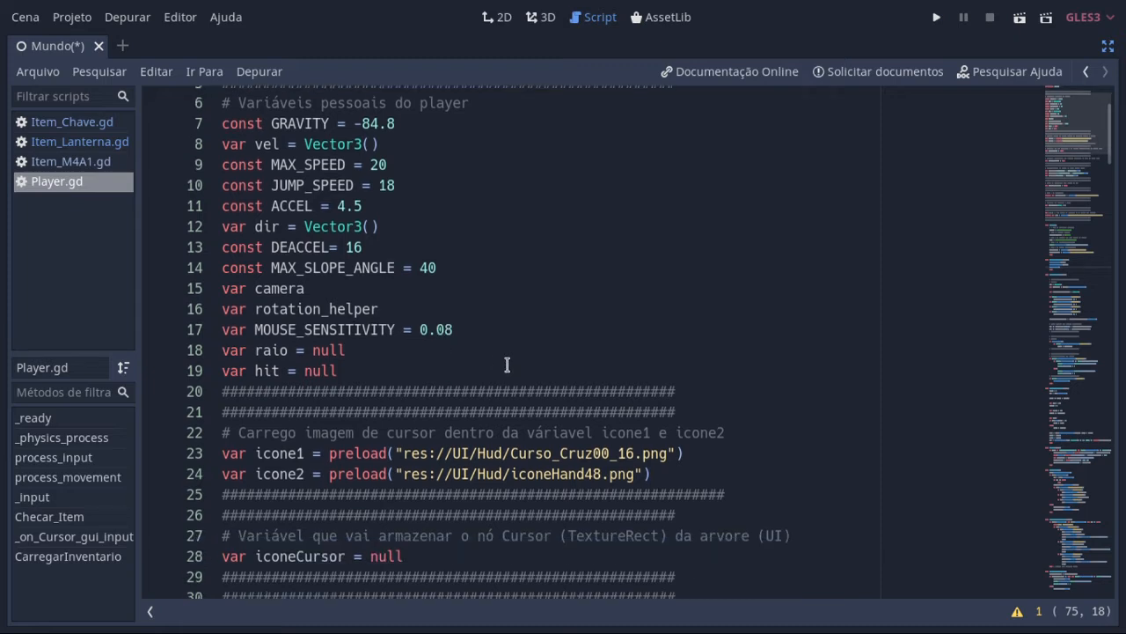
pyautogui.scroll(2, 506, 366)
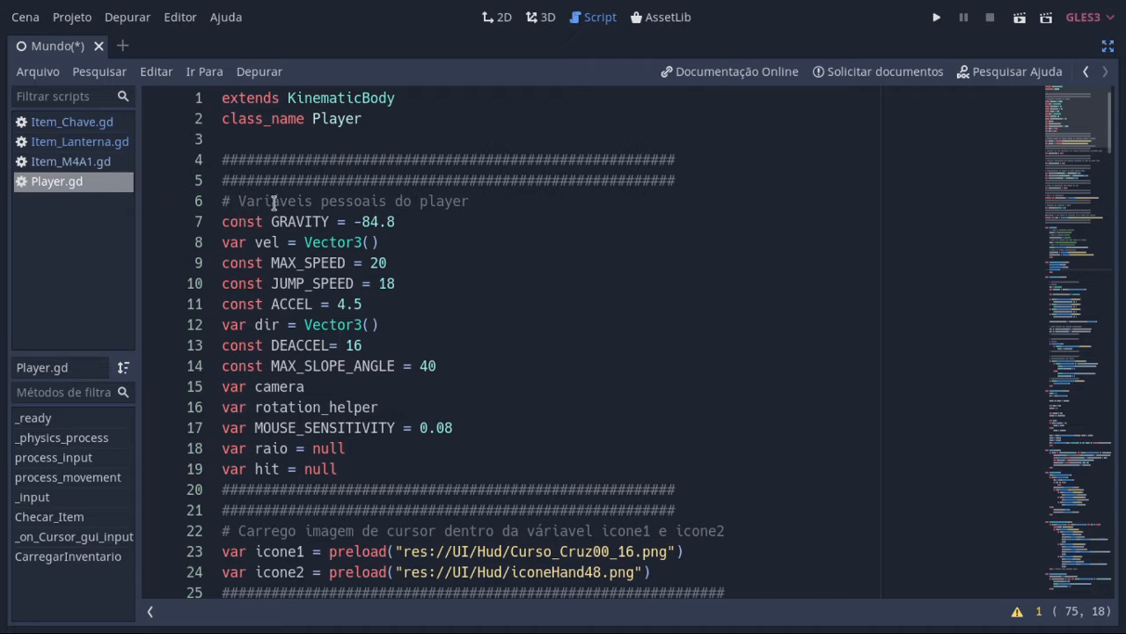
pyautogui.scroll(-12, 486, 363)
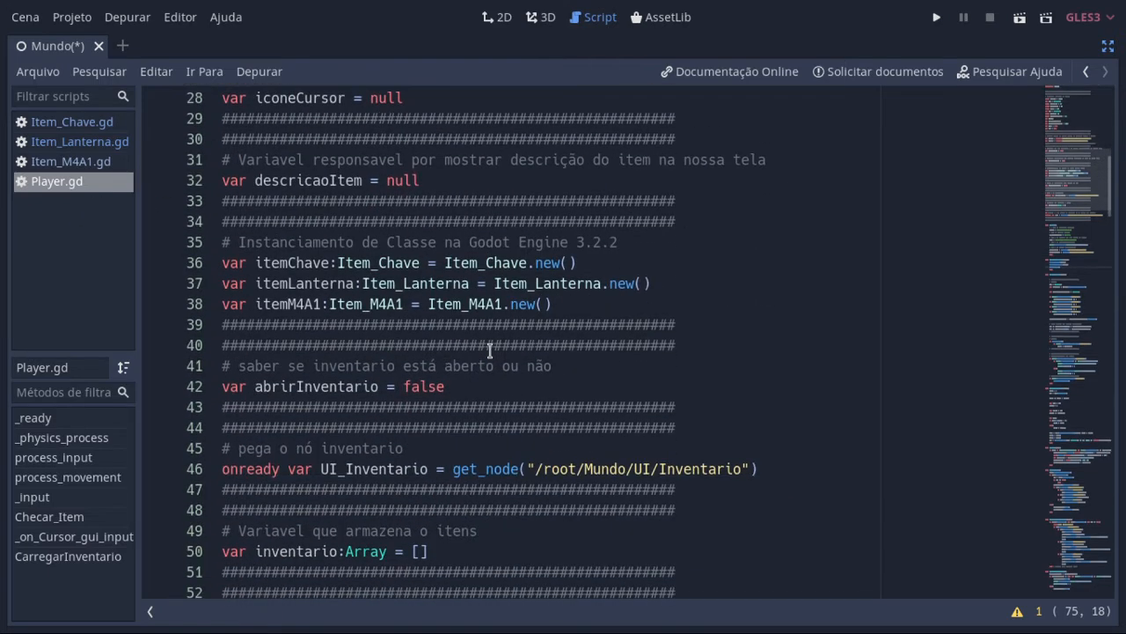
pyautogui.scroll(-3, 480, 387)
pyautogui.scroll(7, 475, 422)
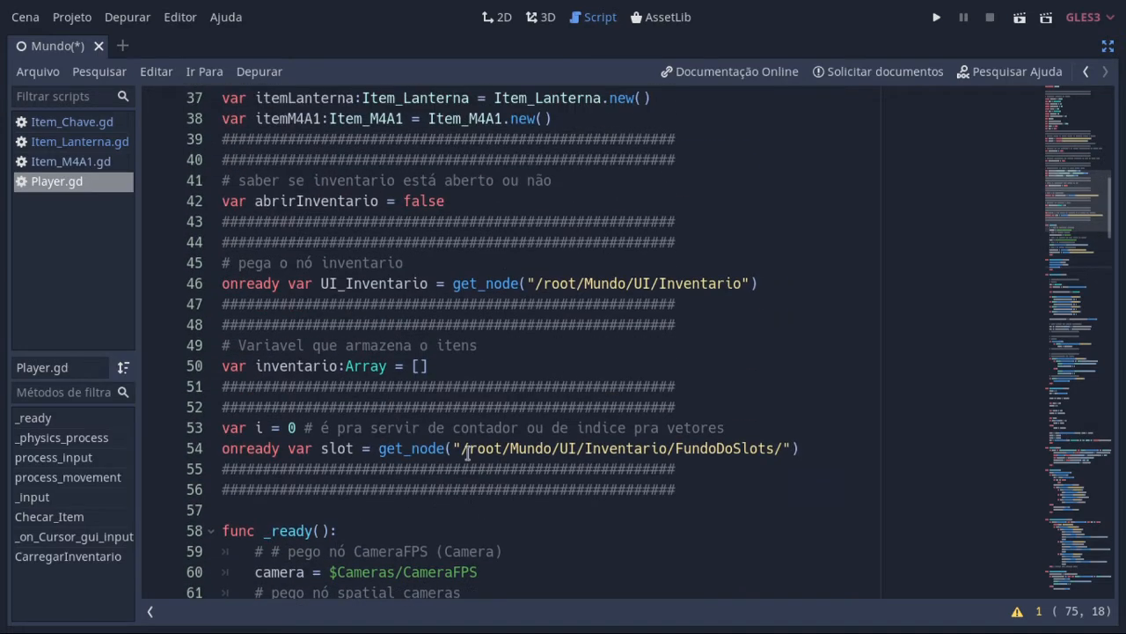
pyautogui.scroll(8, 470, 454)
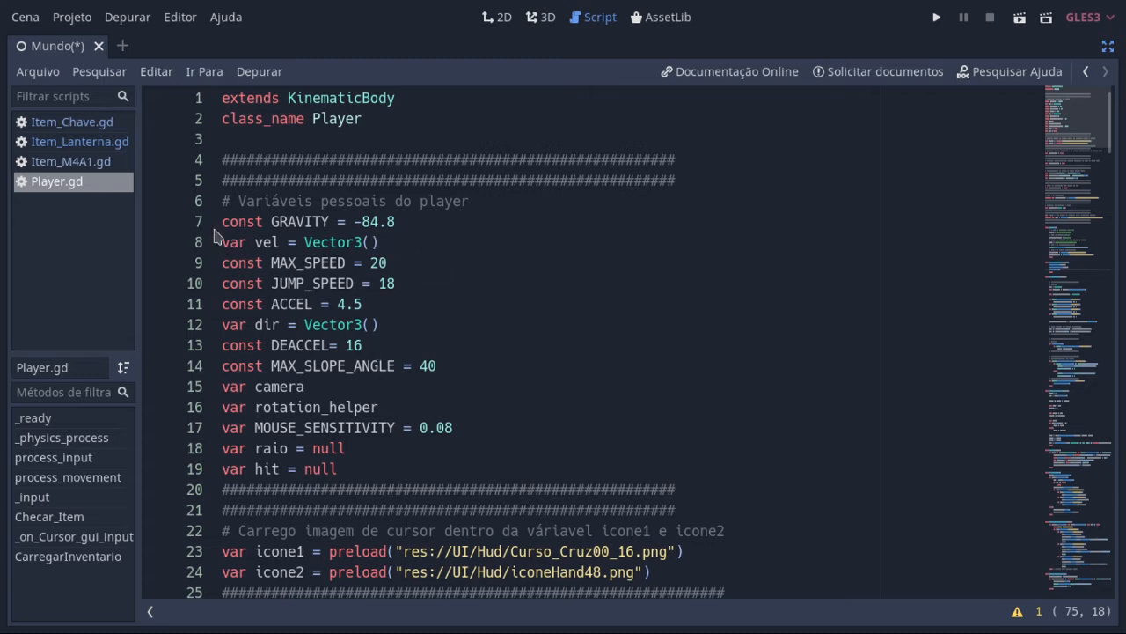
# Step: Highlight the player's personal variables on lines 7 to 19, clear the selection, and read on to the cursor icon variables
pyautogui.moveTo(222, 222); pyautogui.dragTo(448, 476)
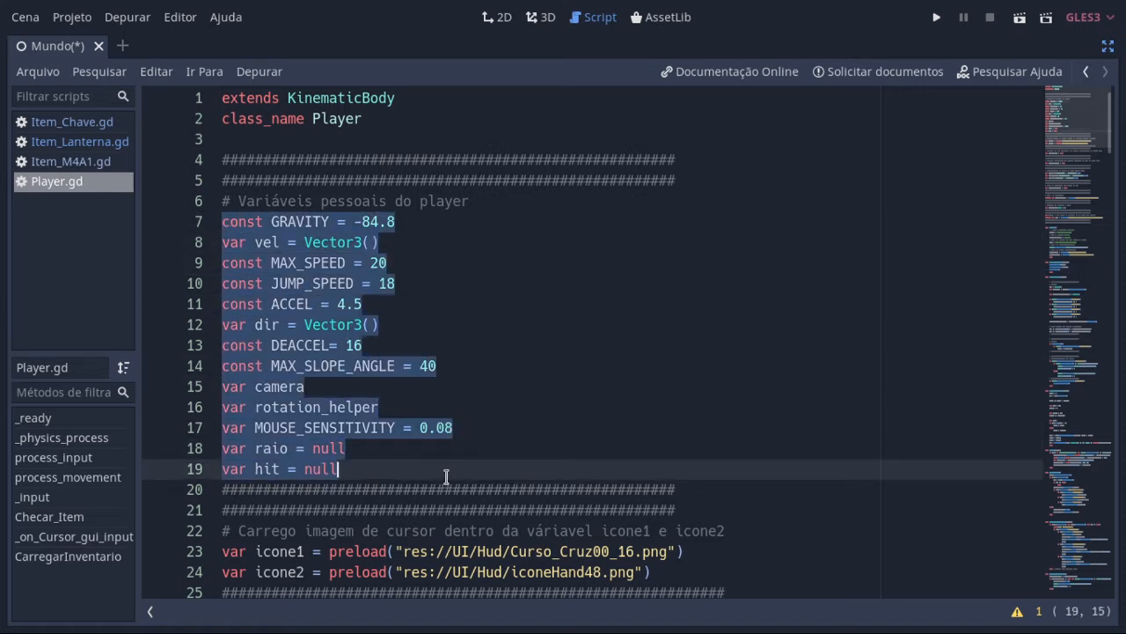
pyautogui.click(477, 452)
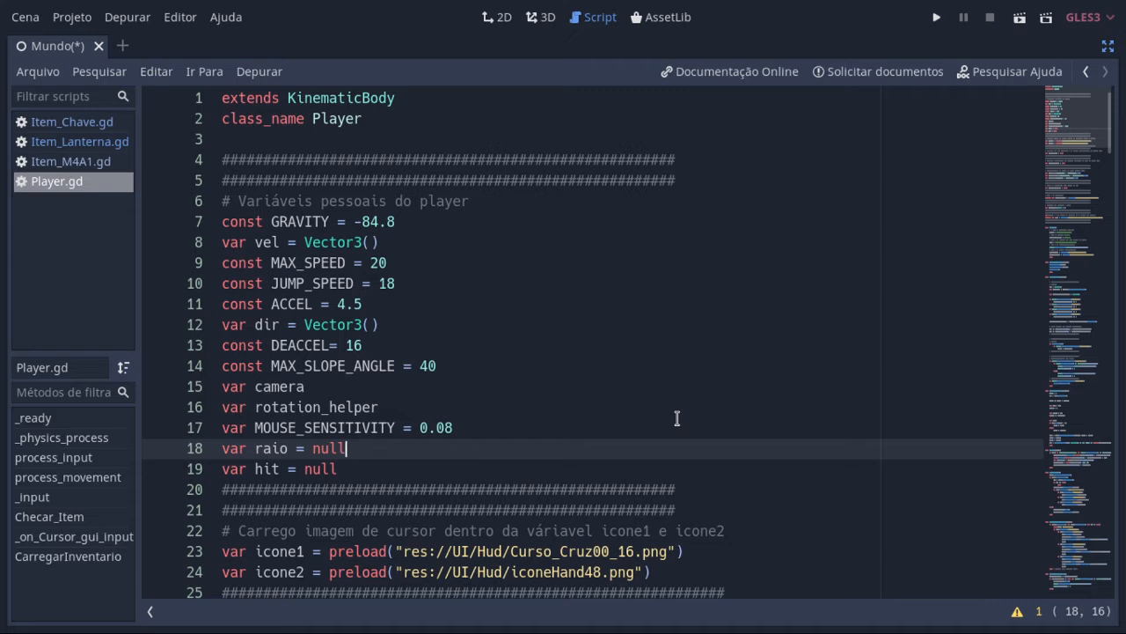
pyautogui.scroll(-2, 724, 405)
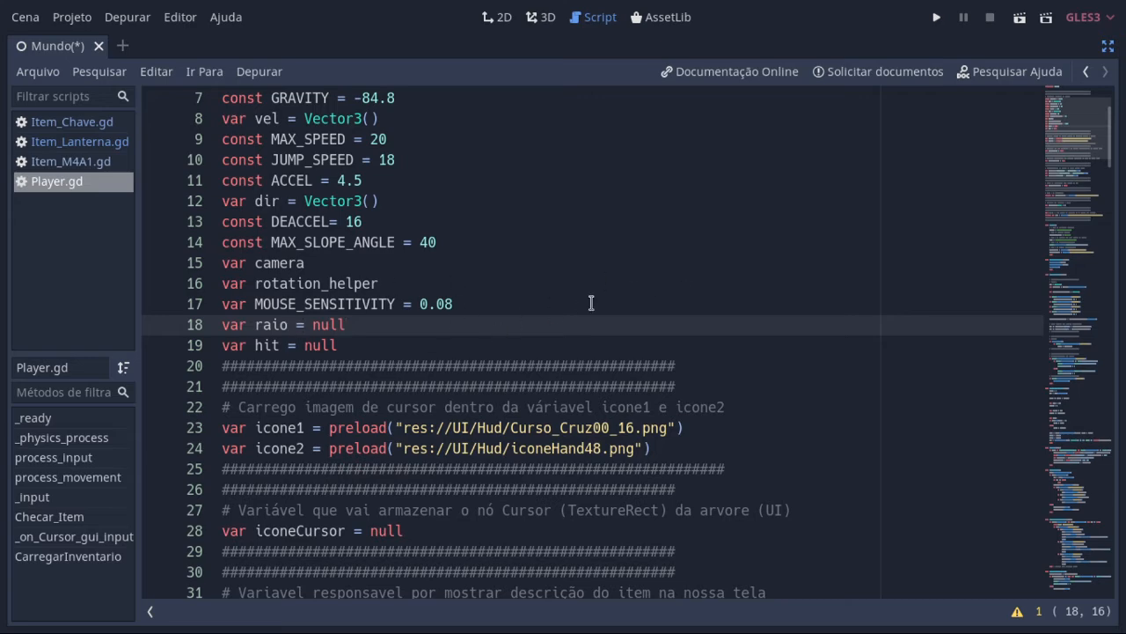
pyautogui.scroll(-3, 593, 321)
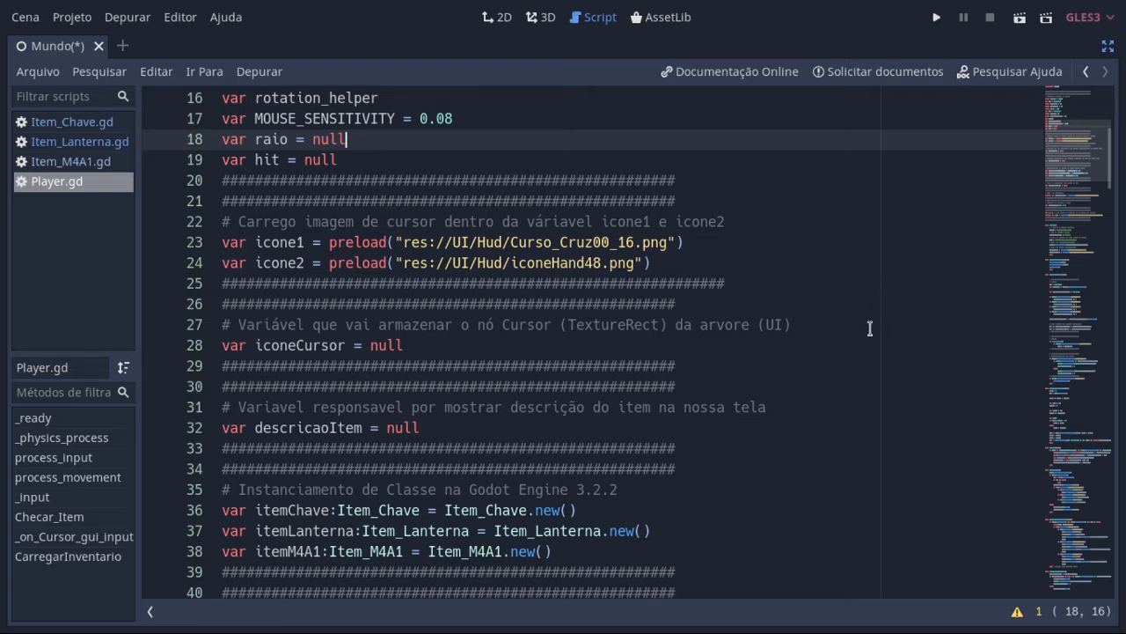
# Step: Run the project and toggle the game's inventory open and closed
pyautogui.click(936, 17)
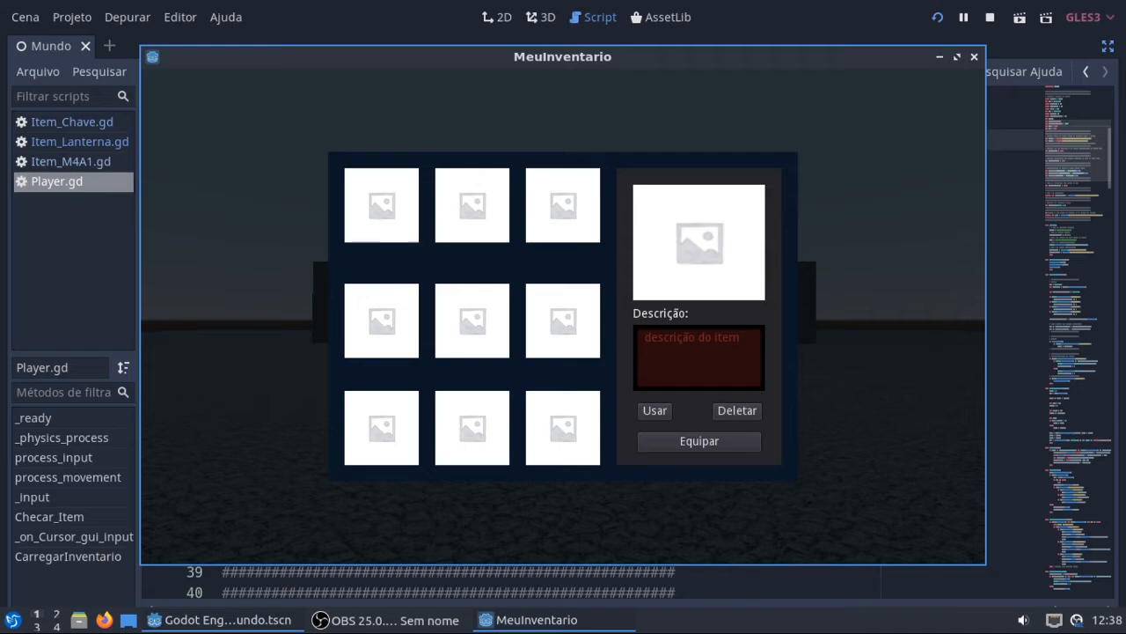
pyautogui.press('i')
pyautogui.press('i')
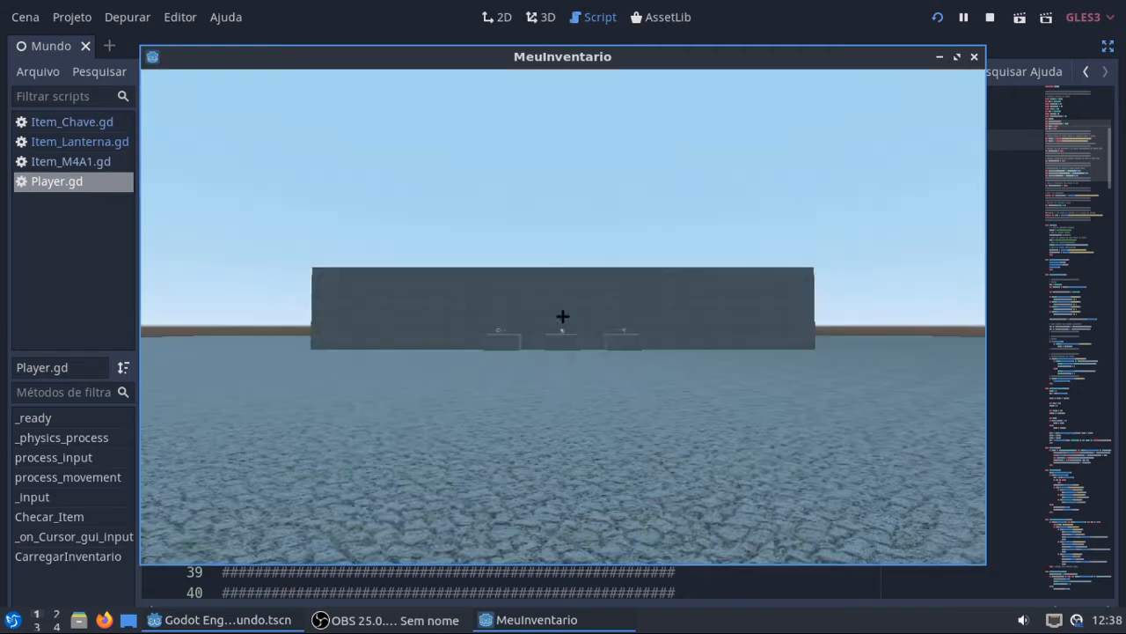
# Step: Walk up to the flashlight, back away and approach it again to compare the cursor icons, closing the game at the end
pyautogui.press('w')
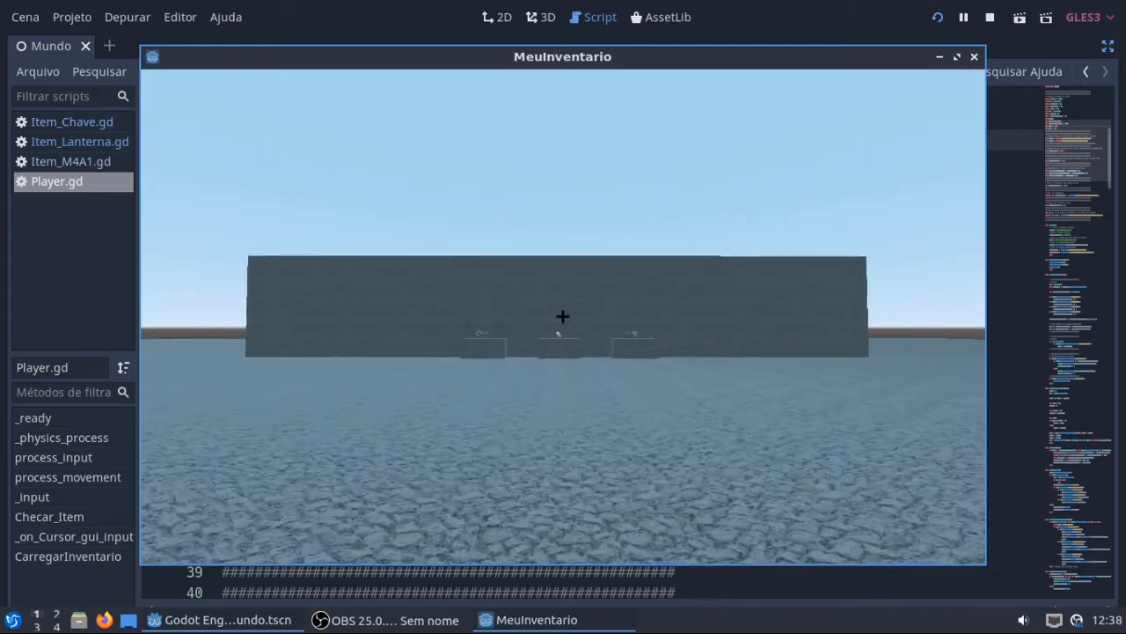
pyautogui.press('w')
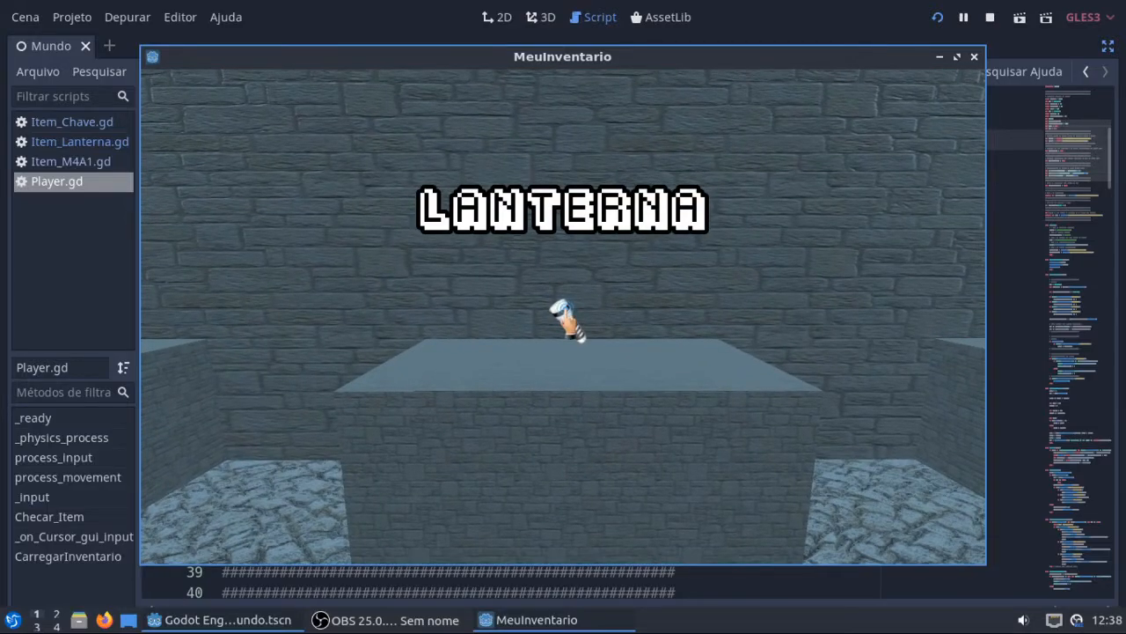
pyautogui.press('s')
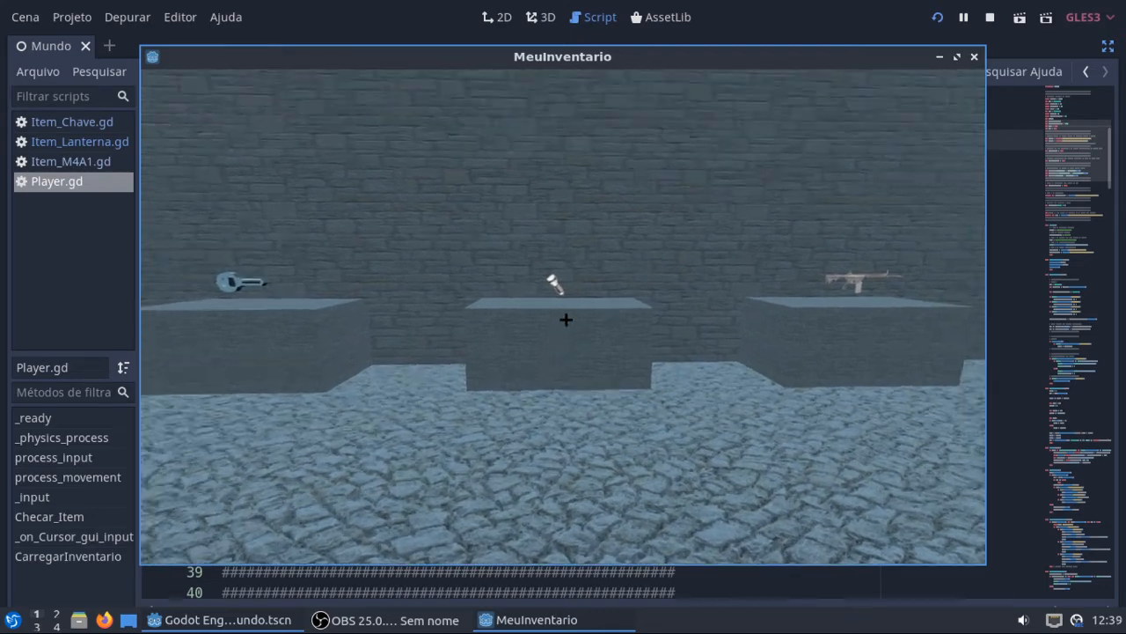
pyautogui.press('w')
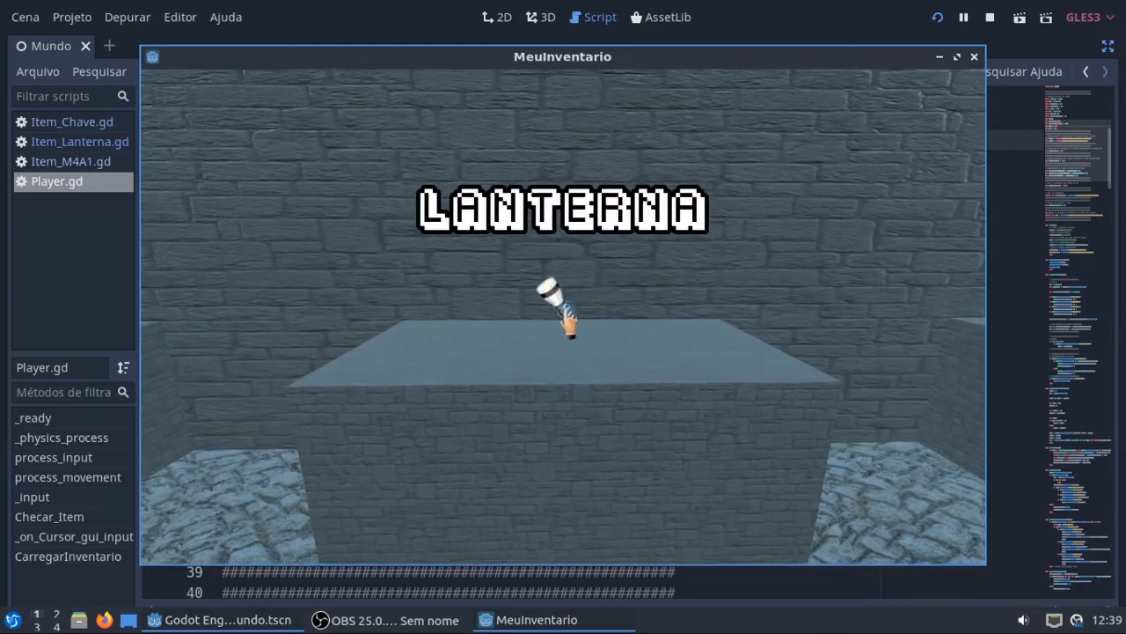
pyautogui.click(973, 56)
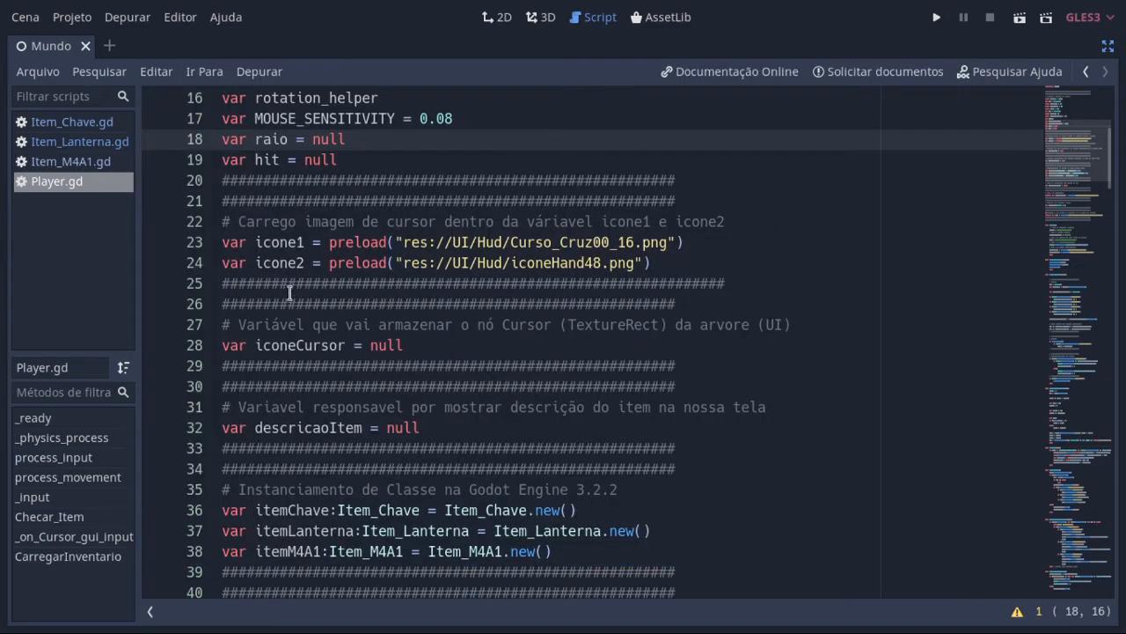
# Step: Highlight the icone1 and icone2 variables on lines 23 and 24, clearing the selection after reading them
pyautogui.doubleClick(287, 242)
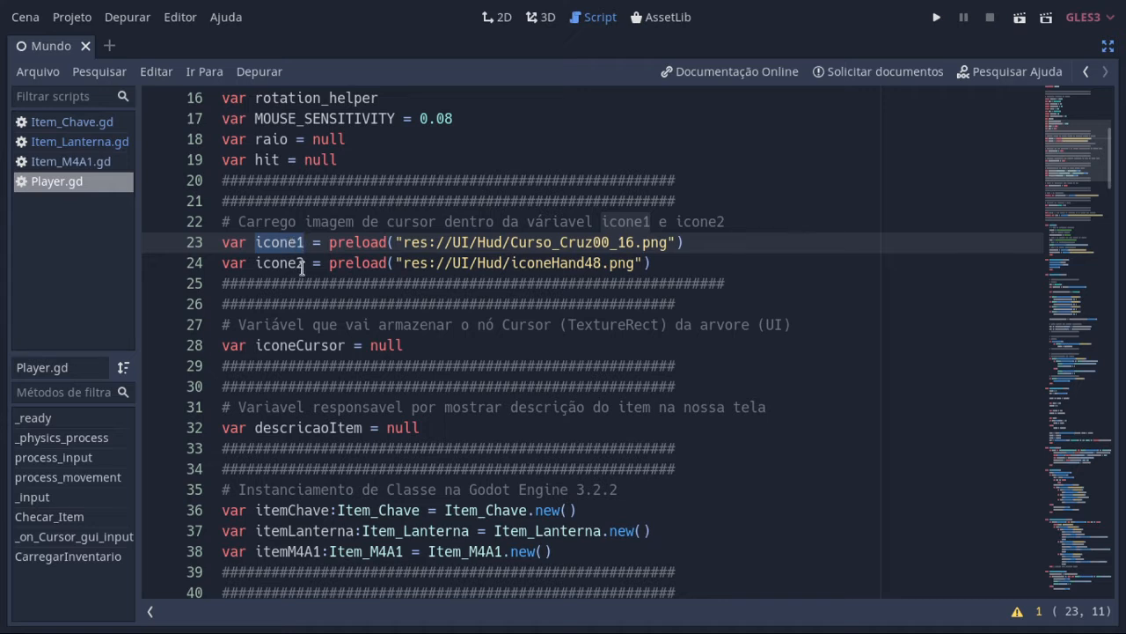
pyautogui.doubleClick(302, 270)
pyautogui.click(302, 269)
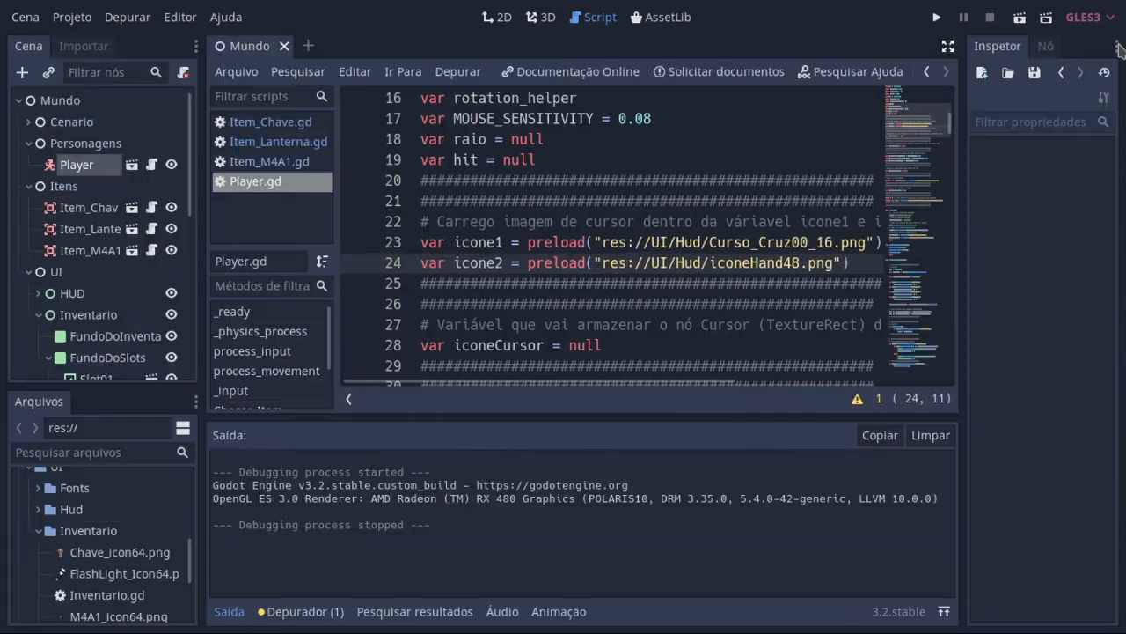
# Step: Leave the distraction-free editor, expand the HUD node and select its Cursor node
pyautogui.click(1109, 47)
pyautogui.scroll(-3, 54, 299)
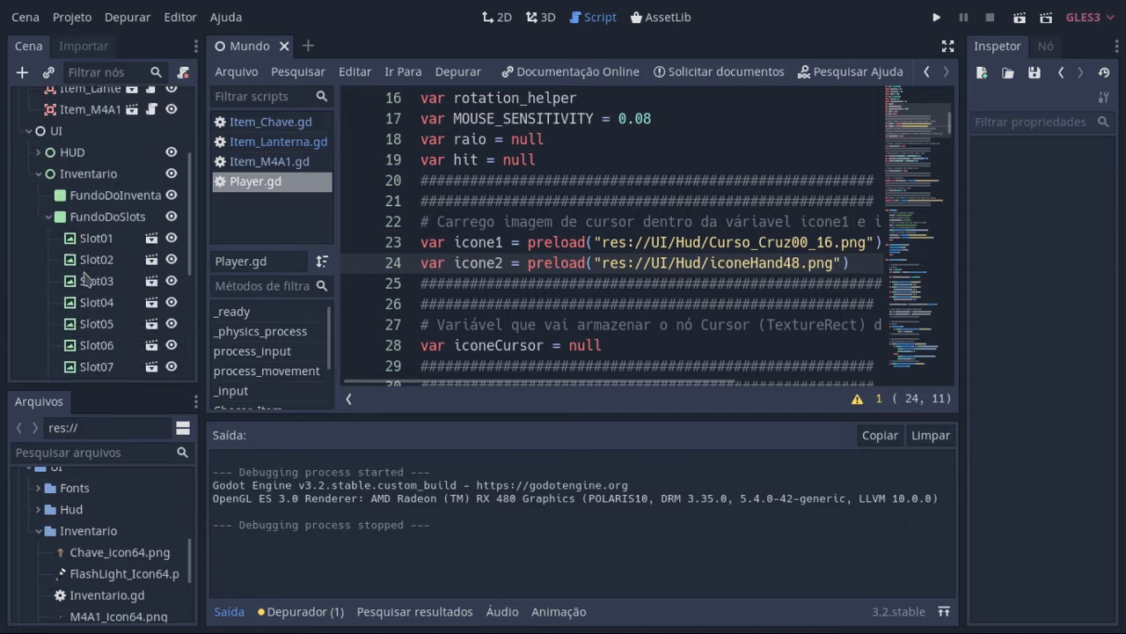
pyautogui.click(38, 188)
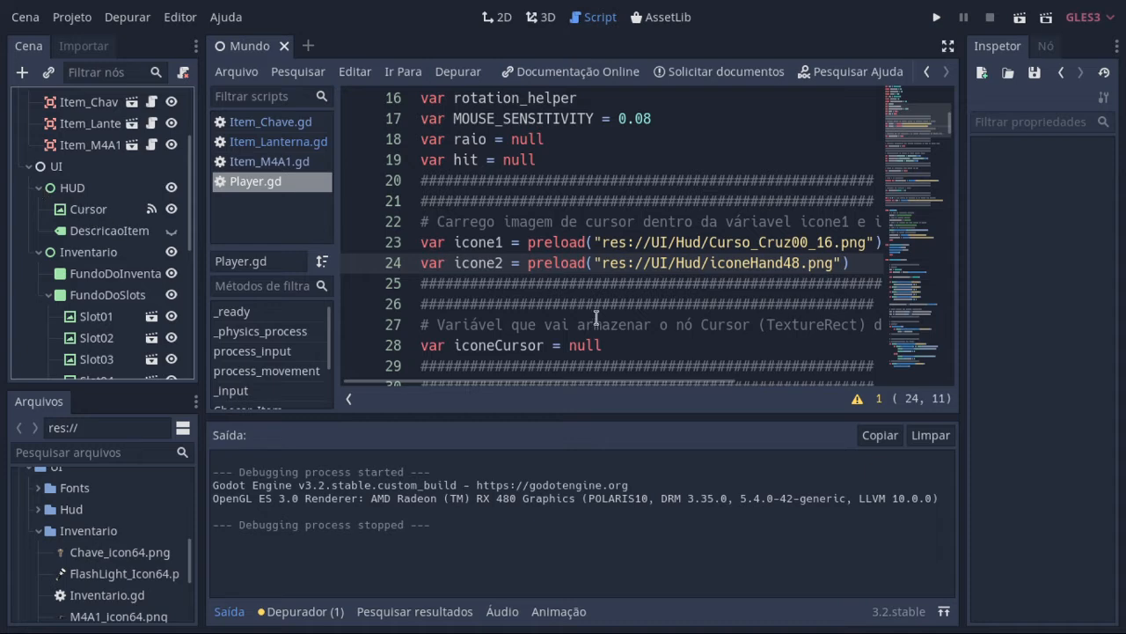
pyautogui.click(98, 214)
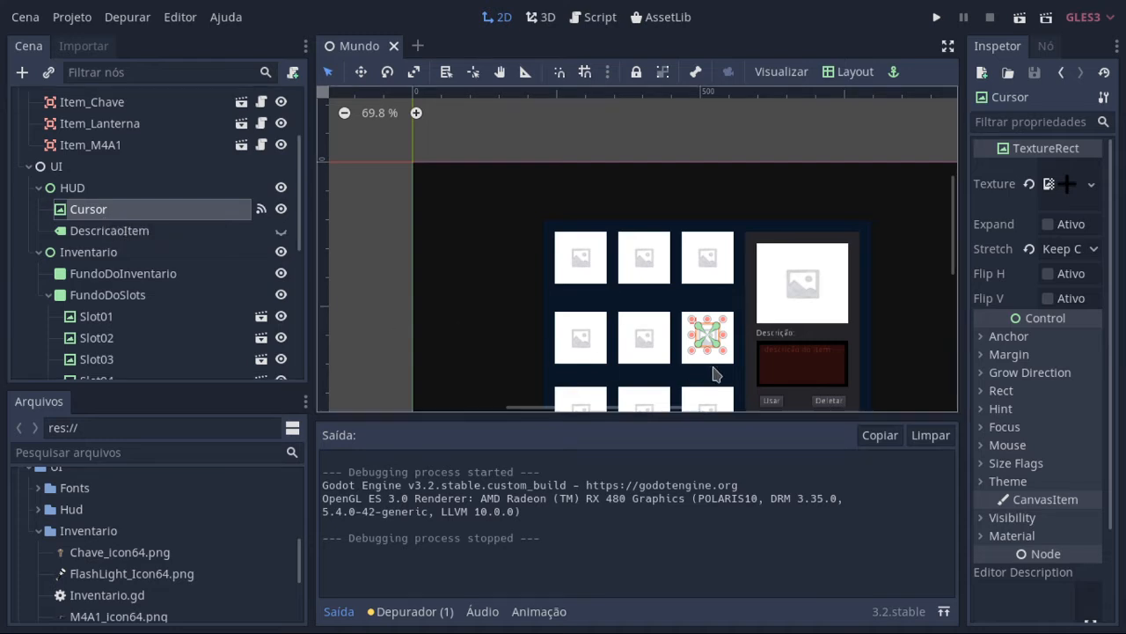
# Step: Hide the Inventario node and bring the Cursor texture into clear view on the 2D canvas
pyautogui.scroll(-2, 749, 234)
pyautogui.scroll(-1, 756, 242)
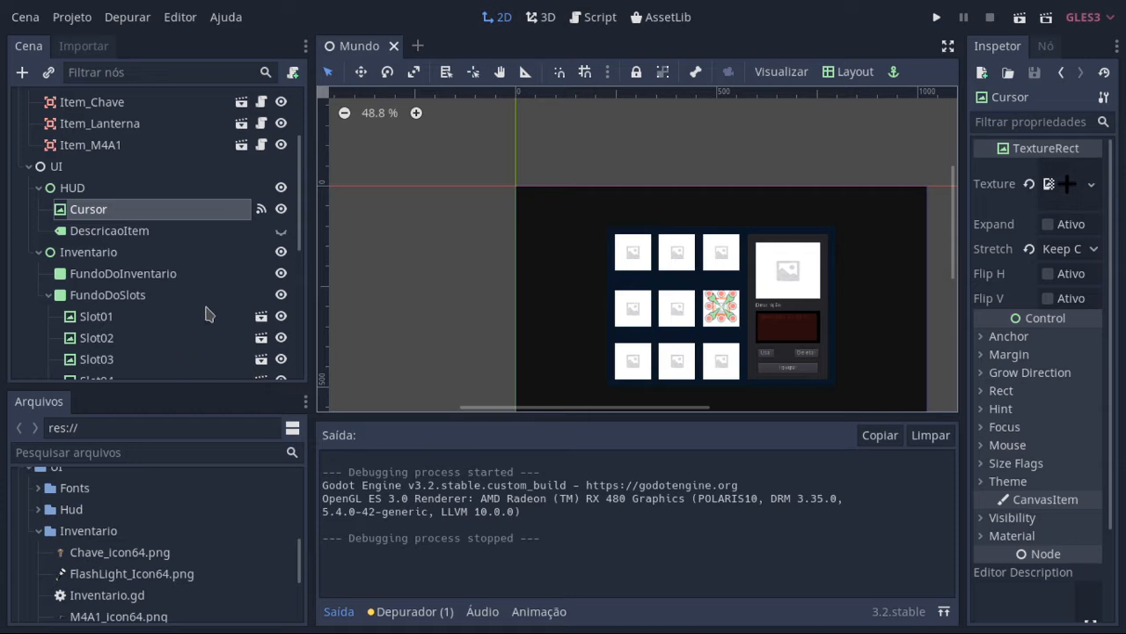
pyautogui.click(280, 252)
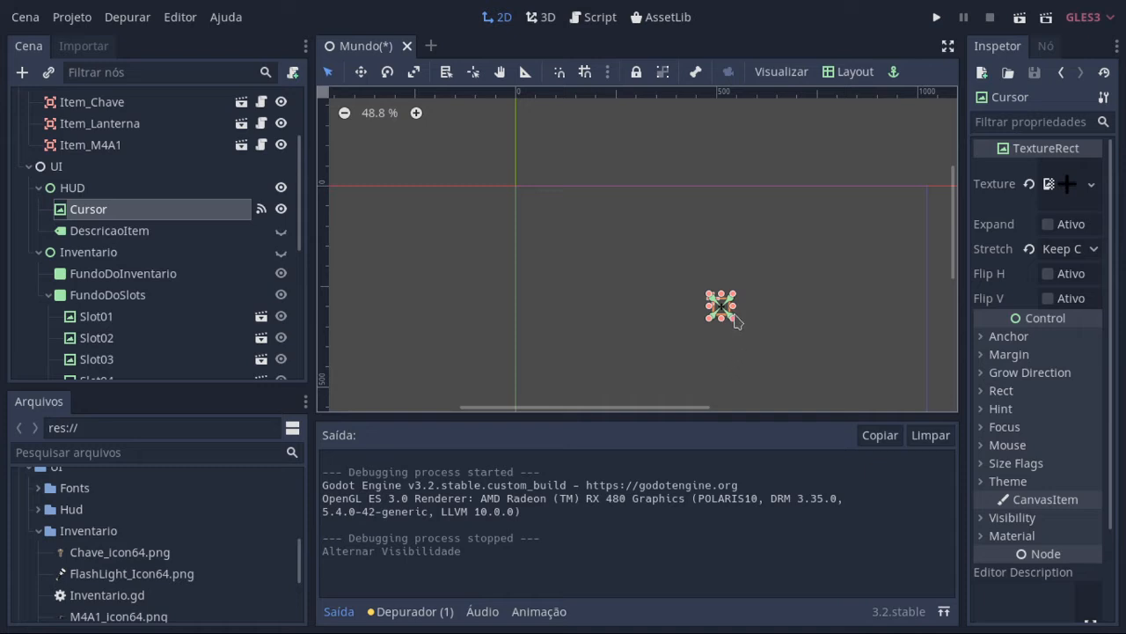
pyautogui.moveTo(777, 312); pyautogui.dragTo(661, 228, button='middle')
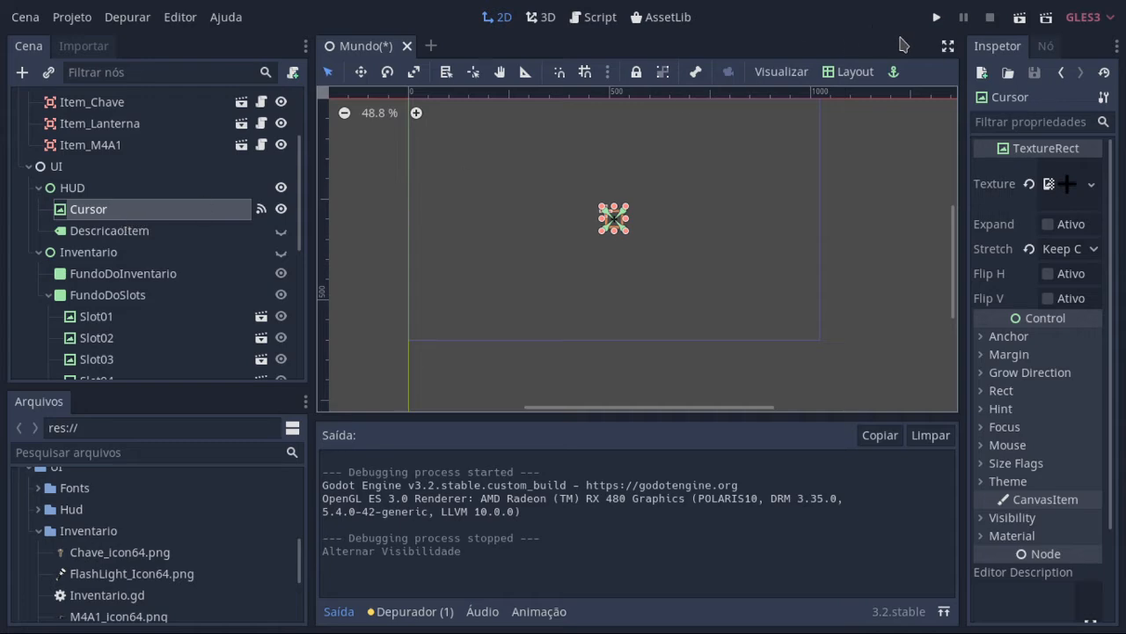
# Step: Return to the Player script in distraction-free mode and review the iconeCursor, descricaoItem and item class instance variables
pyautogui.click(595, 19)
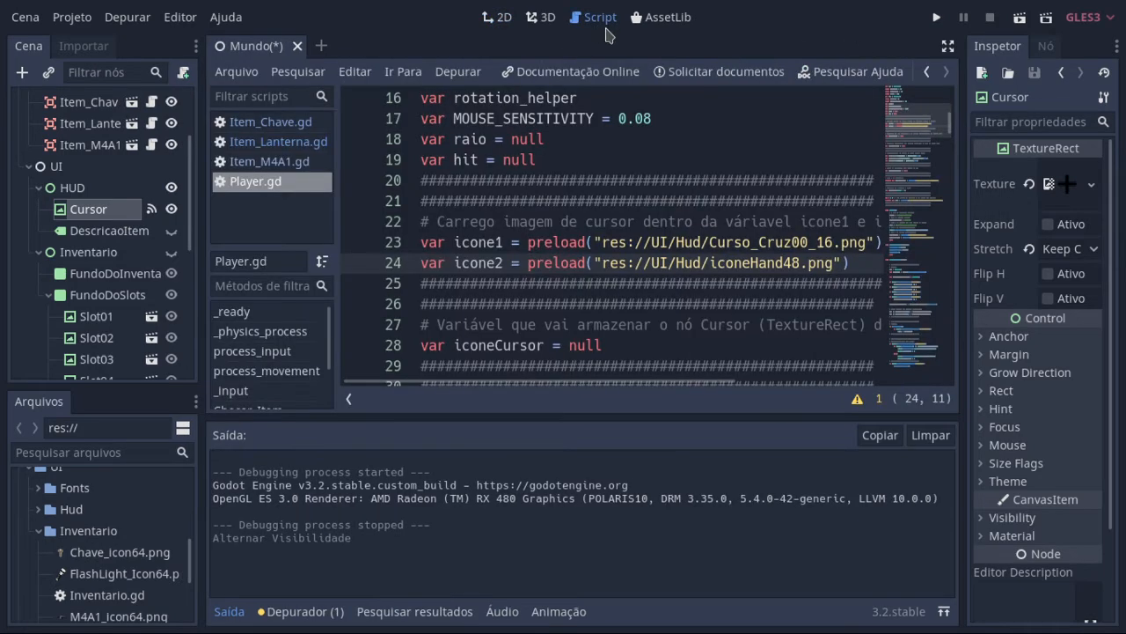
pyautogui.click(948, 45)
pyautogui.scroll(-2, 440, 385)
pyautogui.scroll(-2, 442, 388)
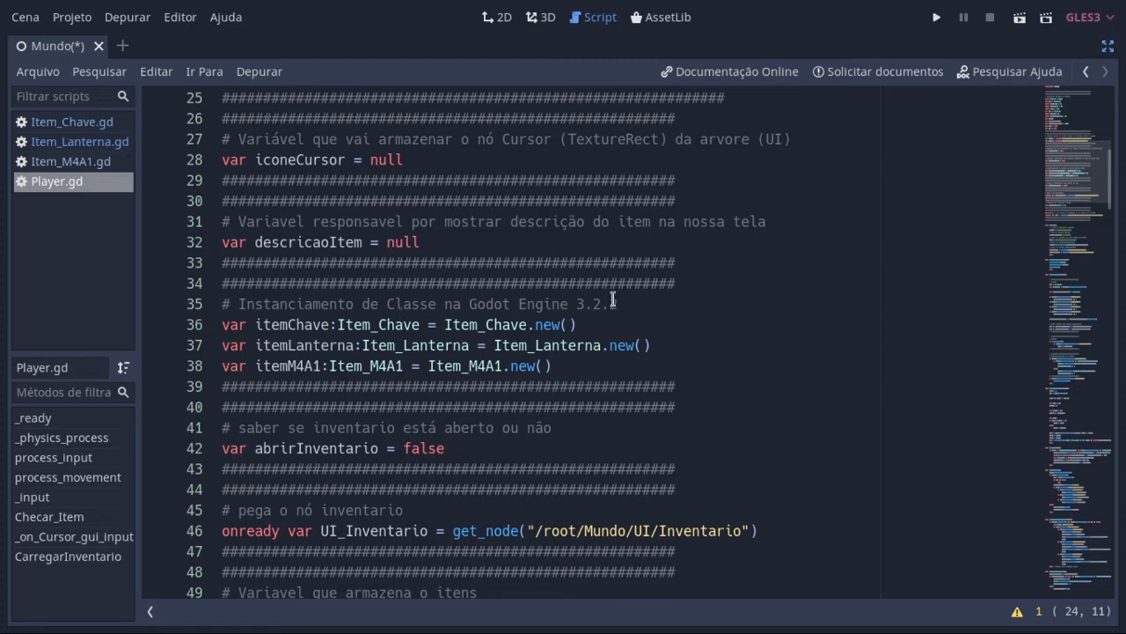
# Step: Glance at the scene tree's HUD nodes, return to the distraction-free Player script, and review its _ready function
pyautogui.click(1108, 46)
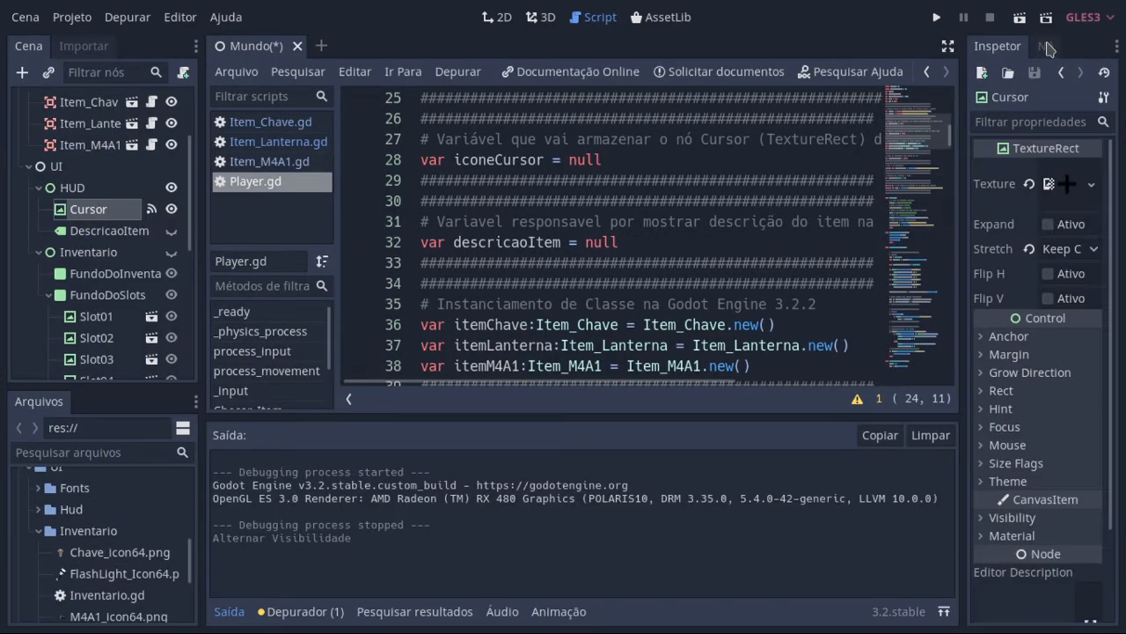
pyautogui.click(948, 46)
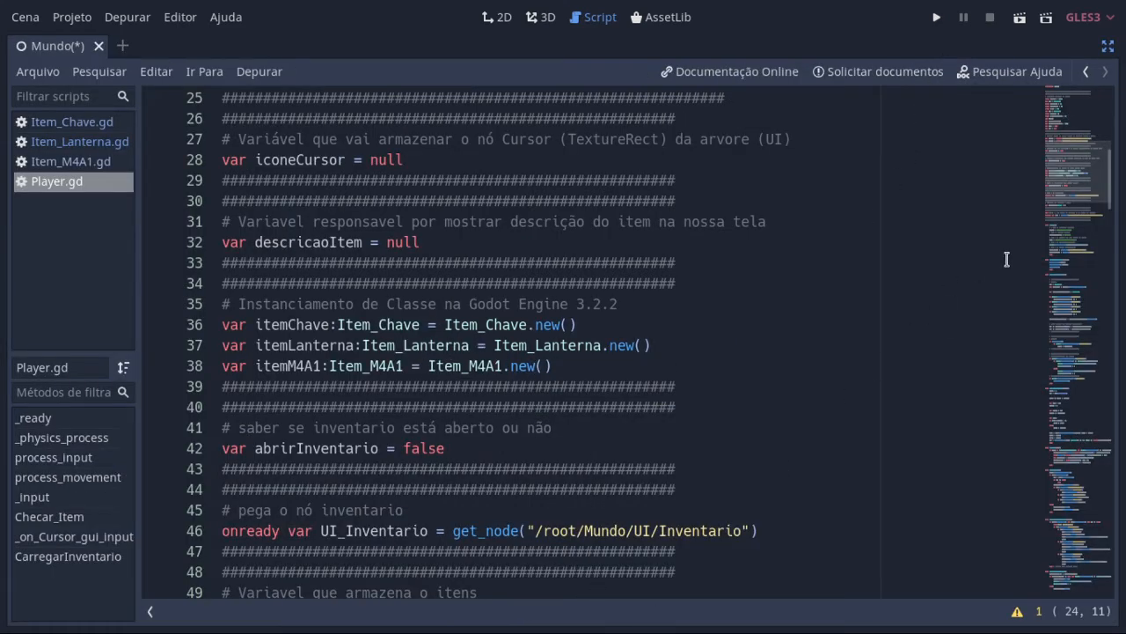
pyautogui.moveTo(1109, 195); pyautogui.dragTo(1112, 259)
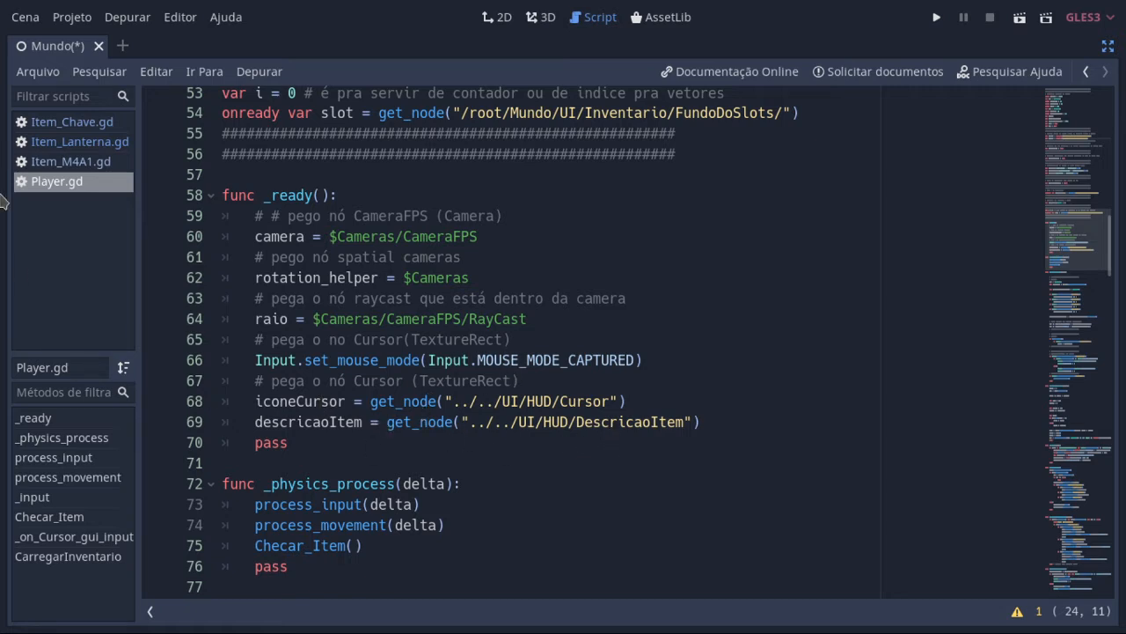
# Step: Check the HUD nodes in the scene tree, then bring the distraction-free Player script to its _physics_process function
pyautogui.click(1108, 47)
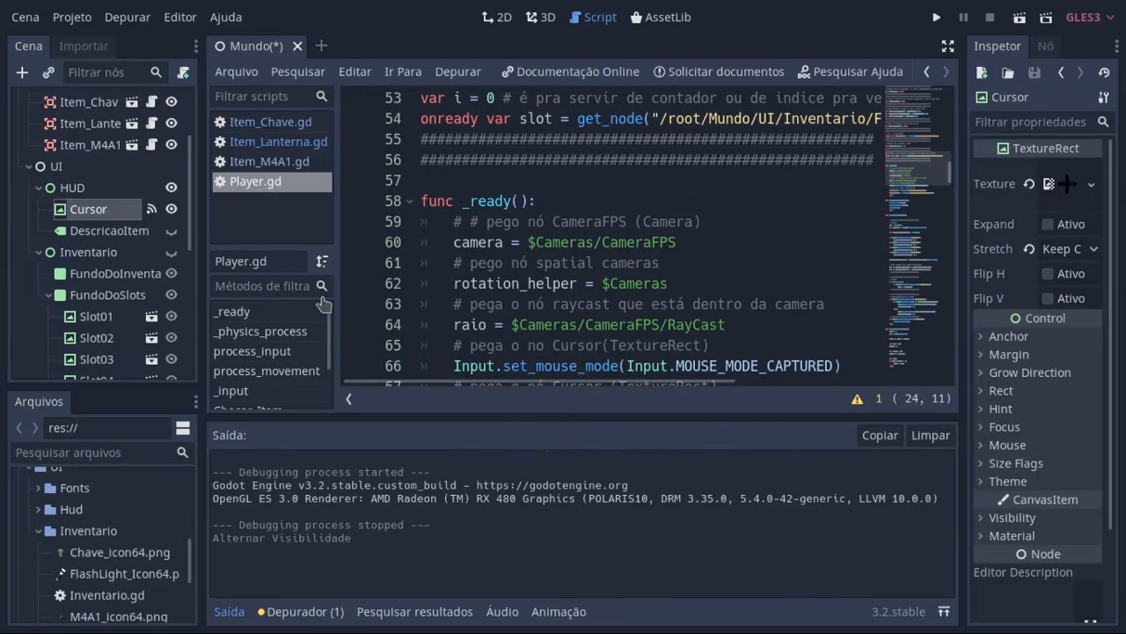
pyautogui.scroll(4, 88, 294)
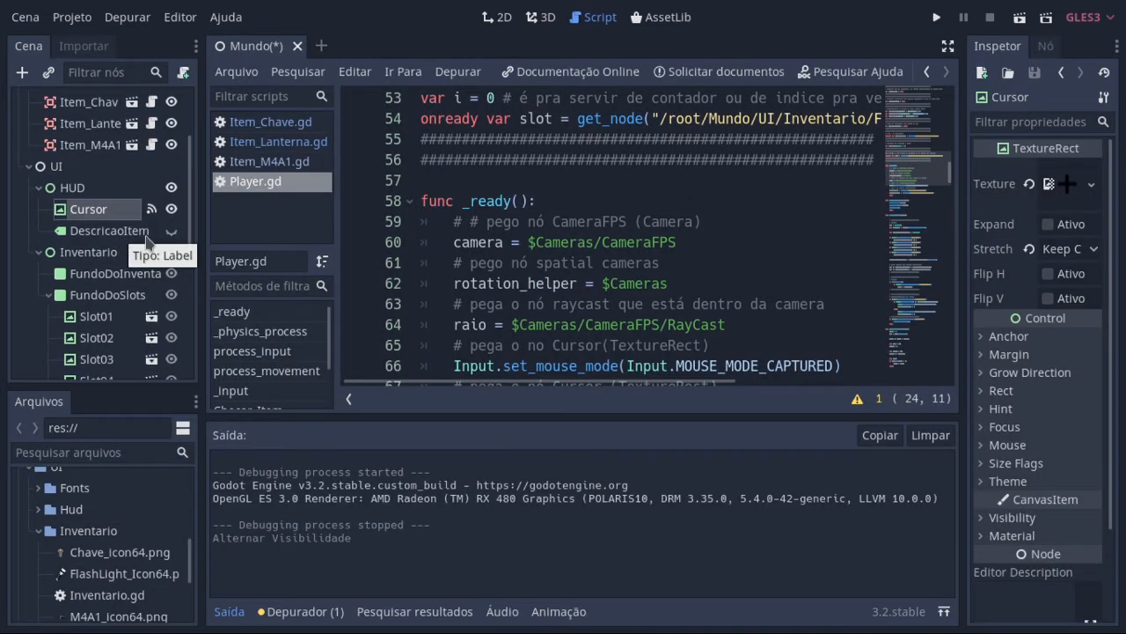
pyautogui.click(948, 46)
pyautogui.scroll(-2, 509, 587)
pyautogui.scroll(-1, 509, 587)
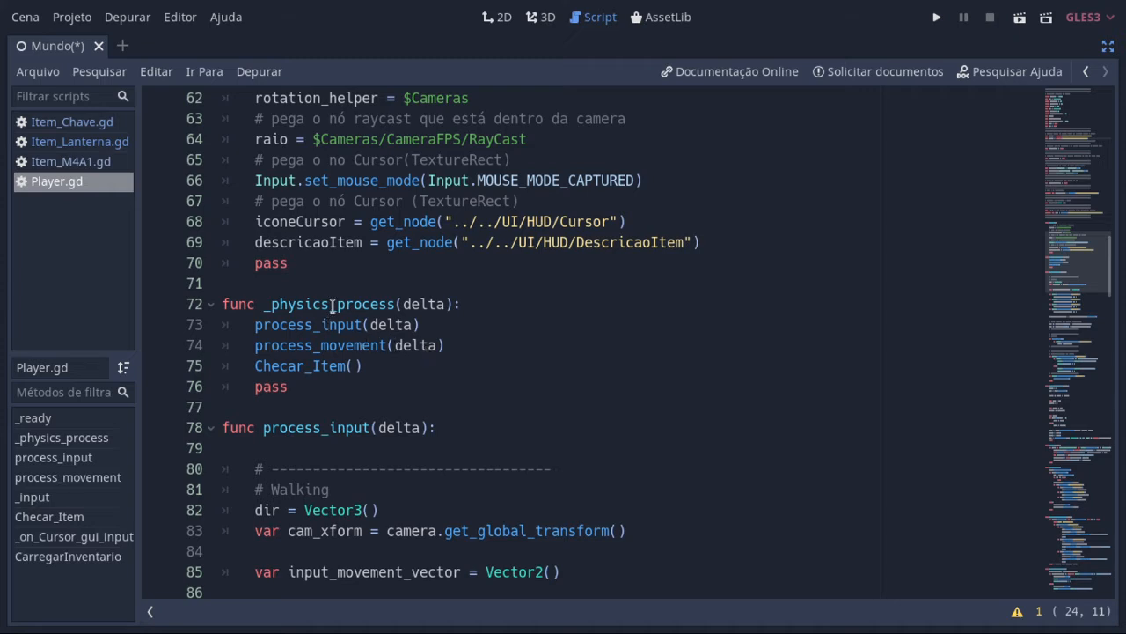
# Step: Highlight the _physics_process name and its process_input, process_movement and Checar_Item calls one after another
pyautogui.click(274, 303)
pyautogui.click(261, 303)
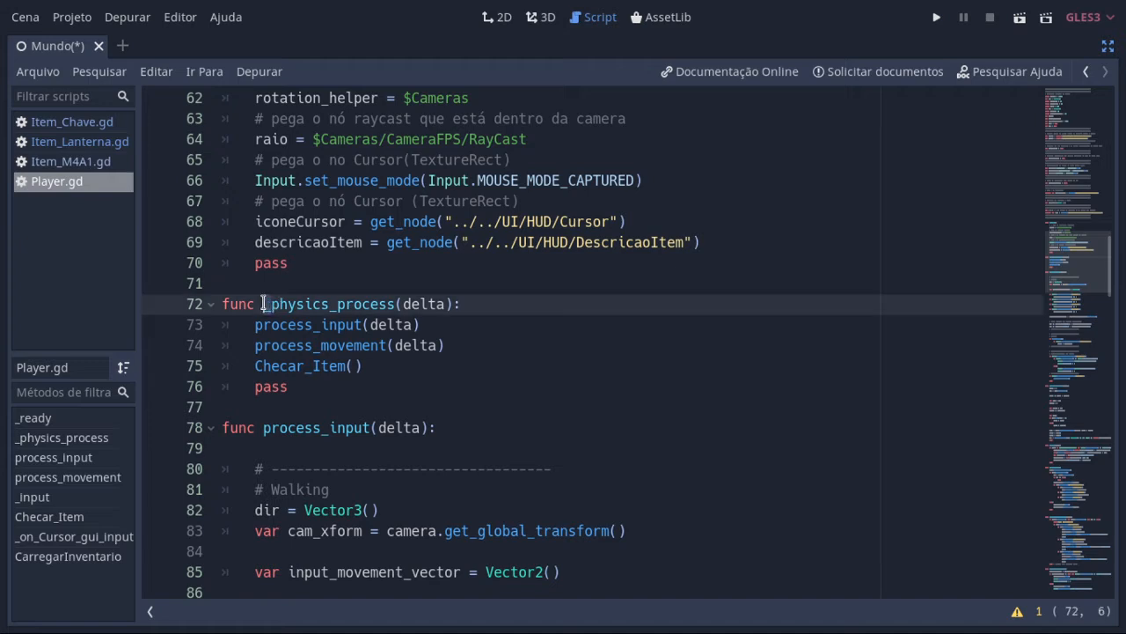
pyautogui.moveTo(262, 303); pyautogui.dragTo(299, 304)
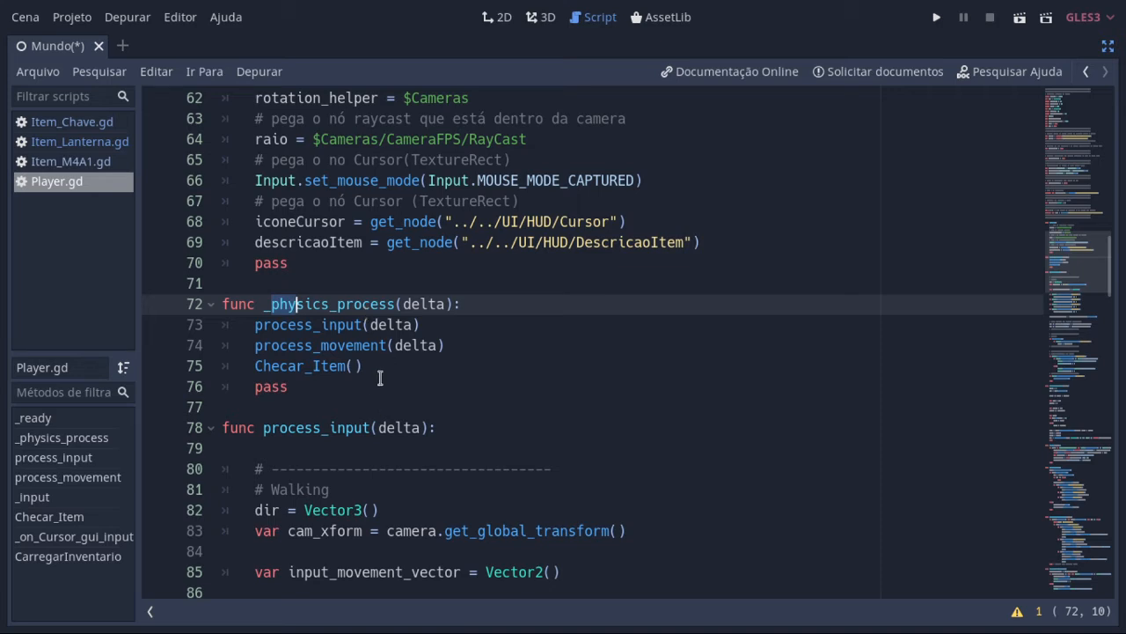
pyautogui.click(343, 365)
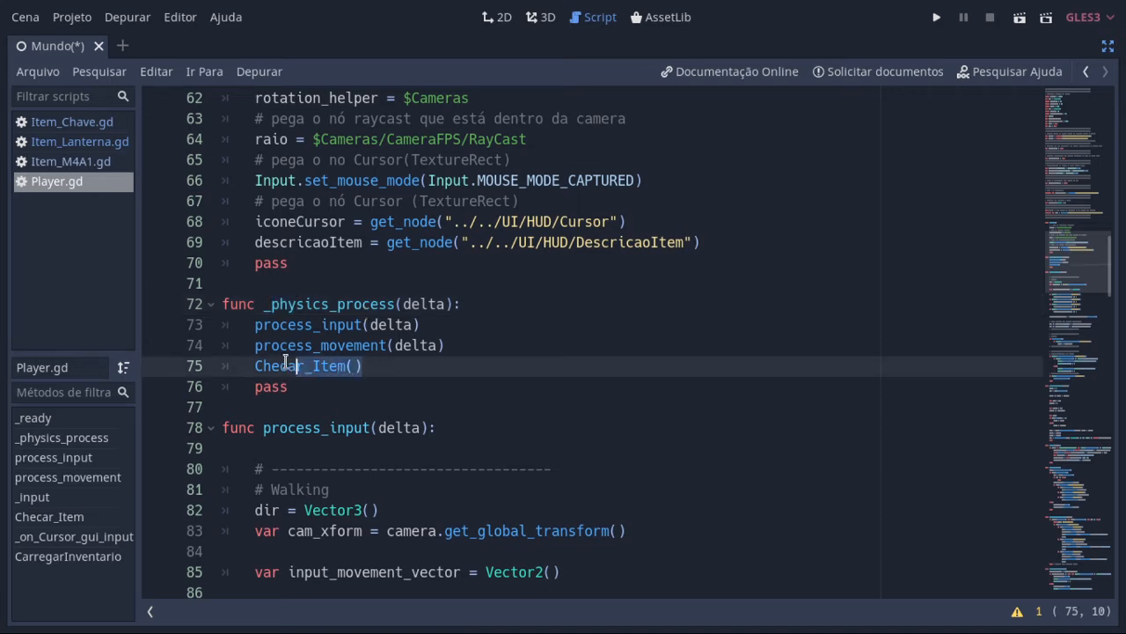
pyautogui.click(253, 325)
pyautogui.moveTo(253, 326); pyautogui.dragTo(465, 326)
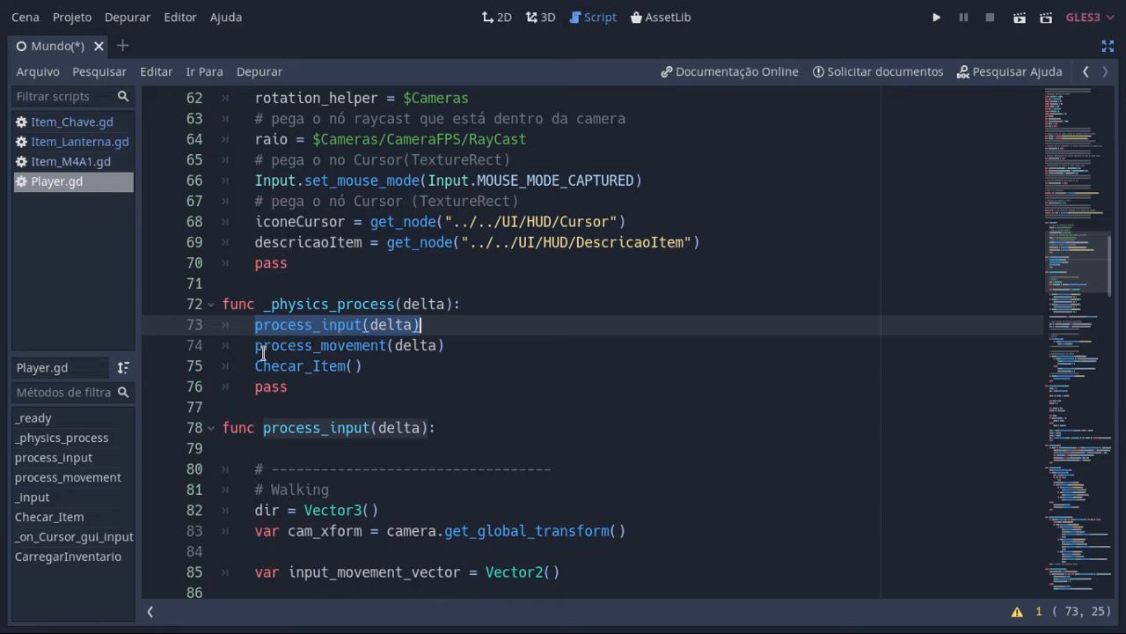
pyautogui.moveTo(255, 345); pyautogui.dragTo(460, 344)
pyautogui.moveTo(384, 373); pyautogui.dragTo(255, 368)
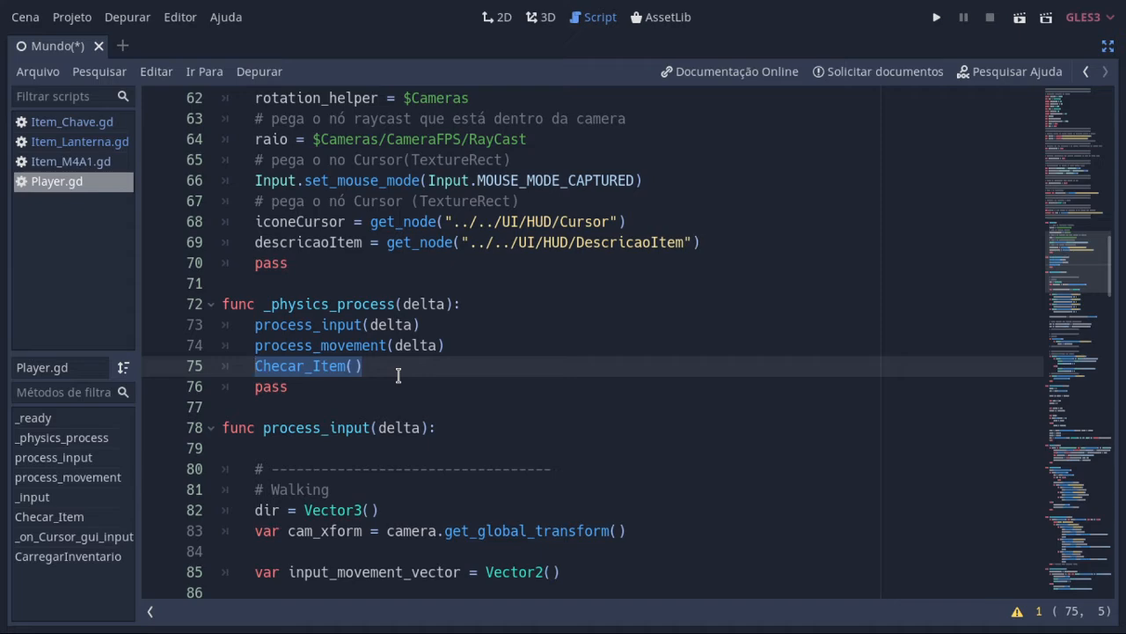
# Step: Look through the rest of the Player script and locate the Checar_Item function definition
pyautogui.scroll(-2, 398, 376)
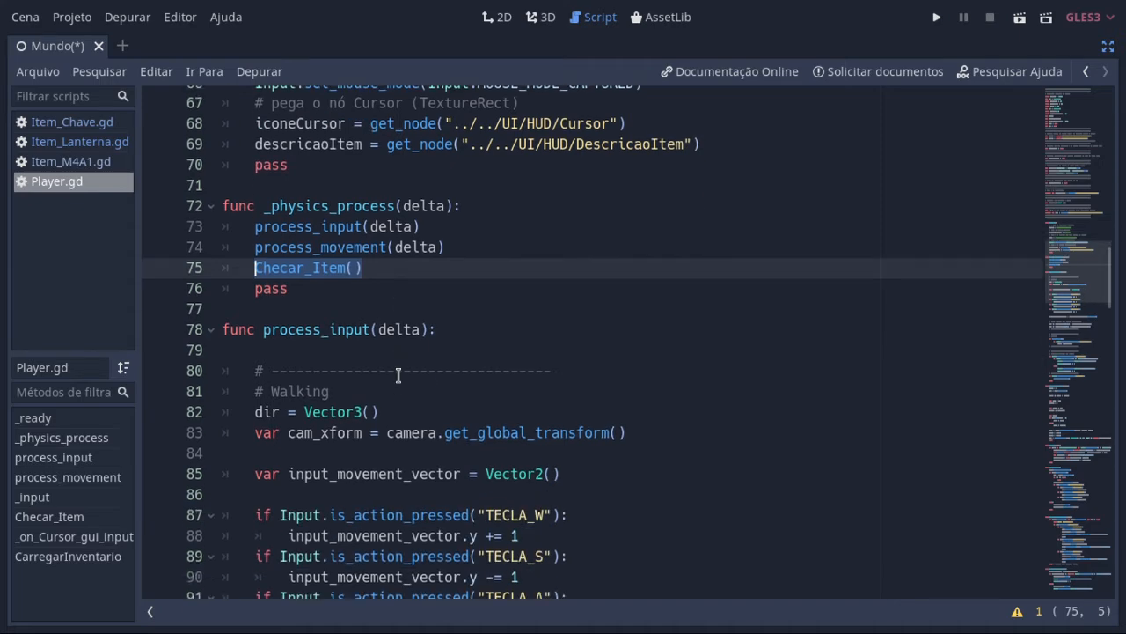
pyautogui.scroll(-12, 398, 376)
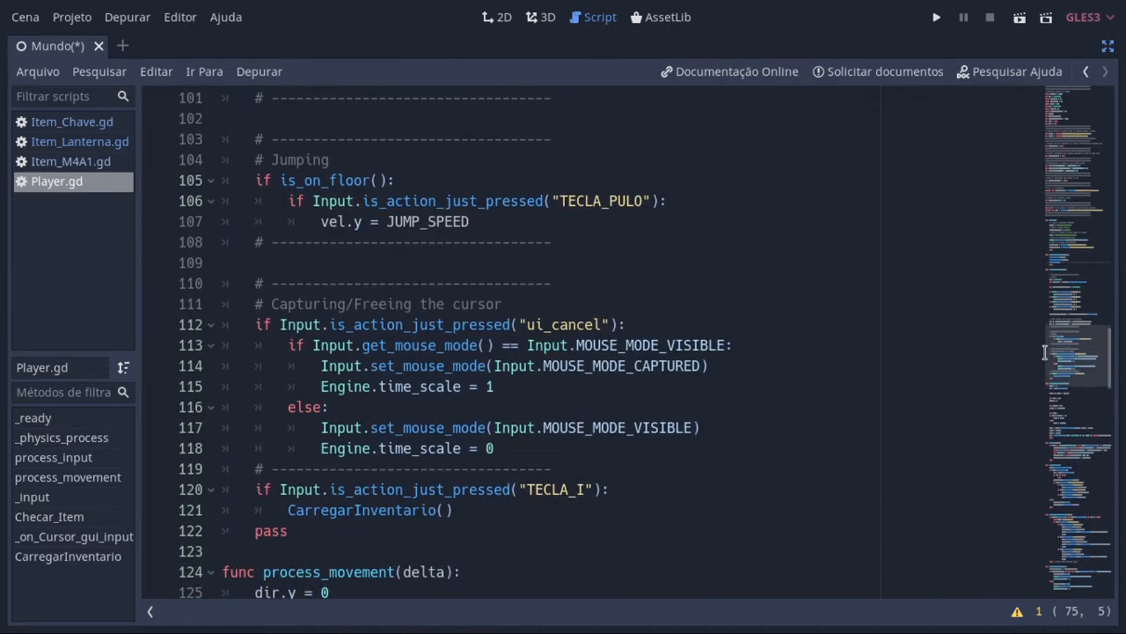
pyautogui.moveTo(1110, 361); pyautogui.dragTo(1122, 604)
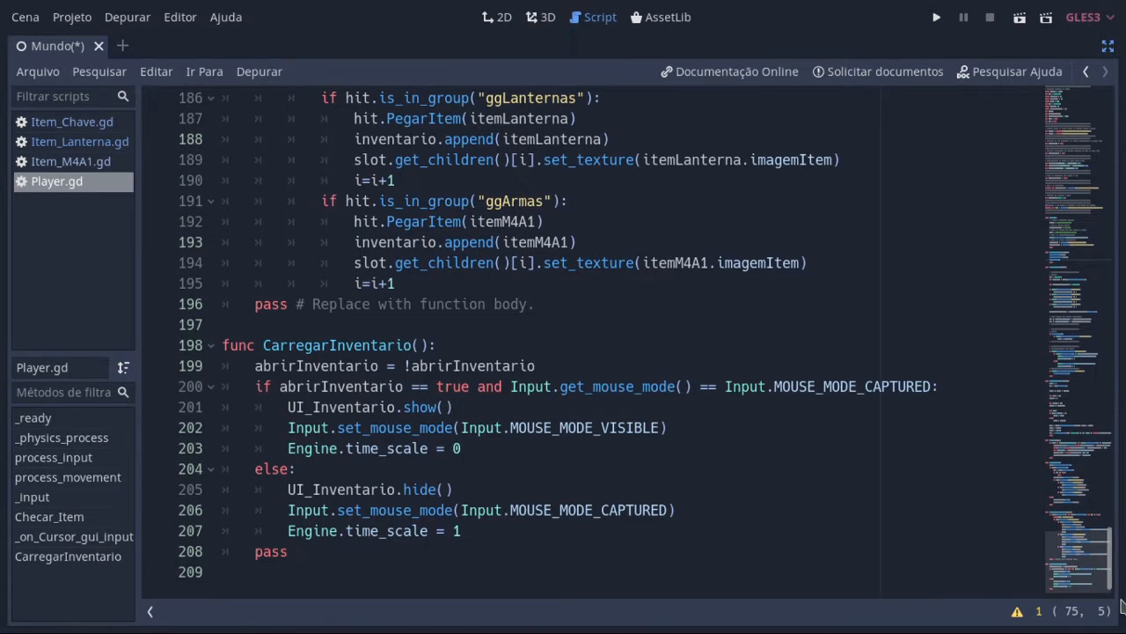
pyautogui.moveTo(1111, 563); pyautogui.dragTo(1113, 494)
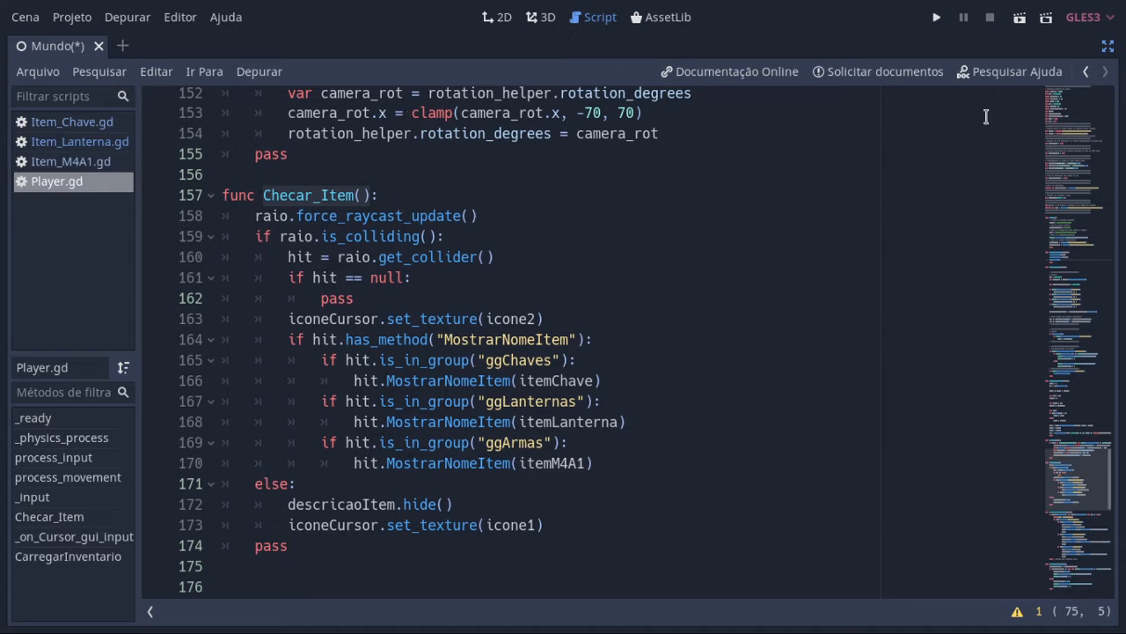
# Step: Leave distraction-free mode, open the Player scene from the Mundo tree and inspect its RayCast node
pyautogui.click(1107, 47)
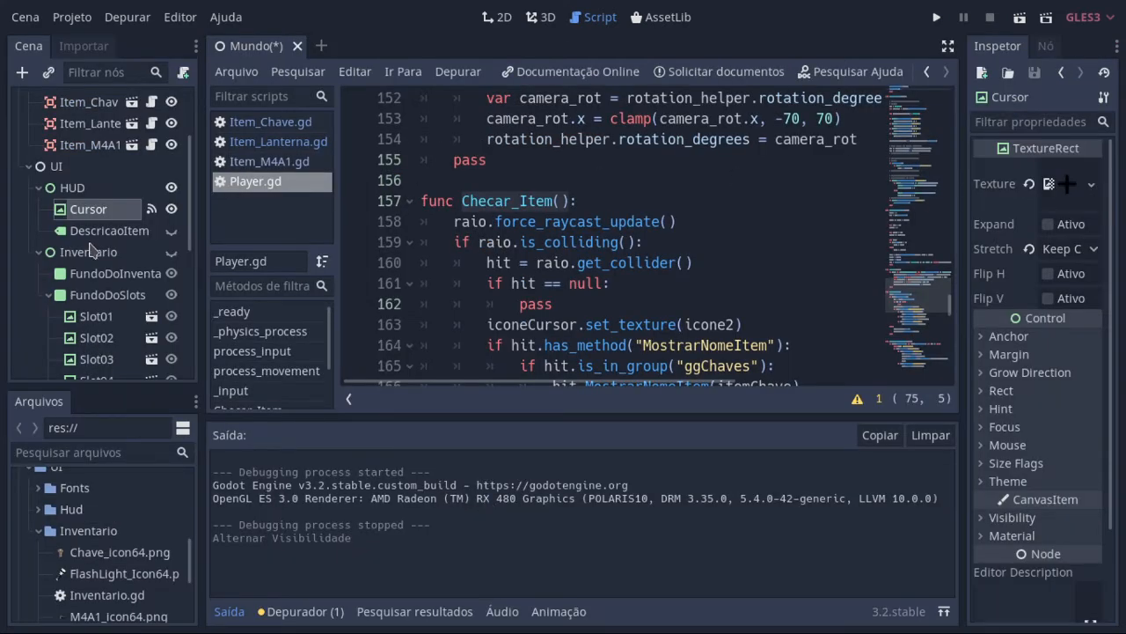
pyautogui.scroll(3, 94, 248)
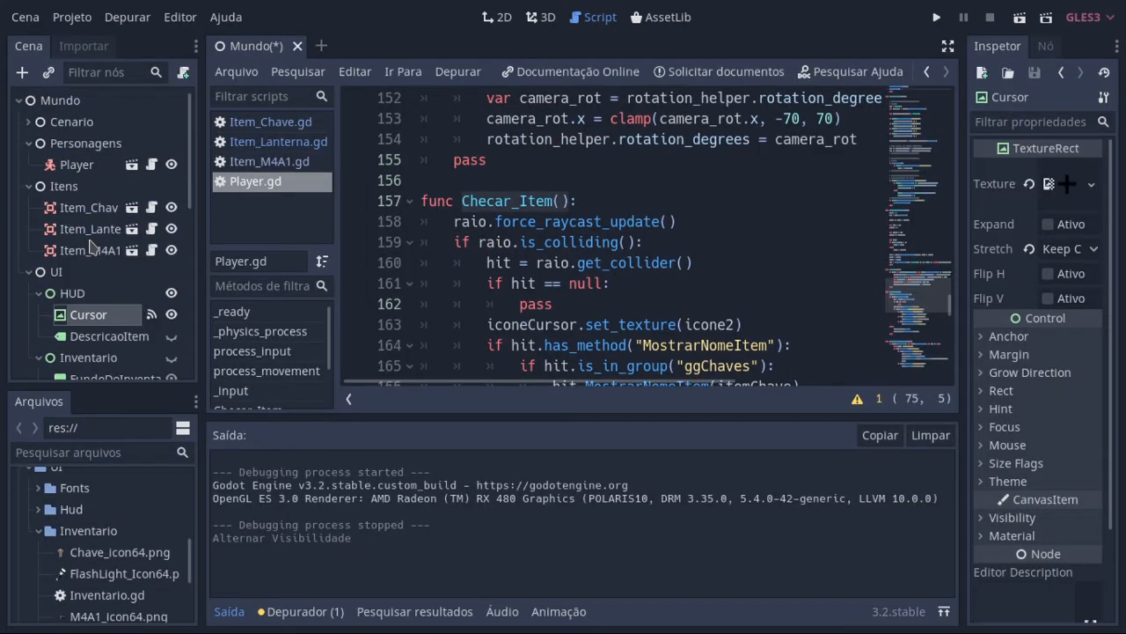
pyautogui.click(131, 165)
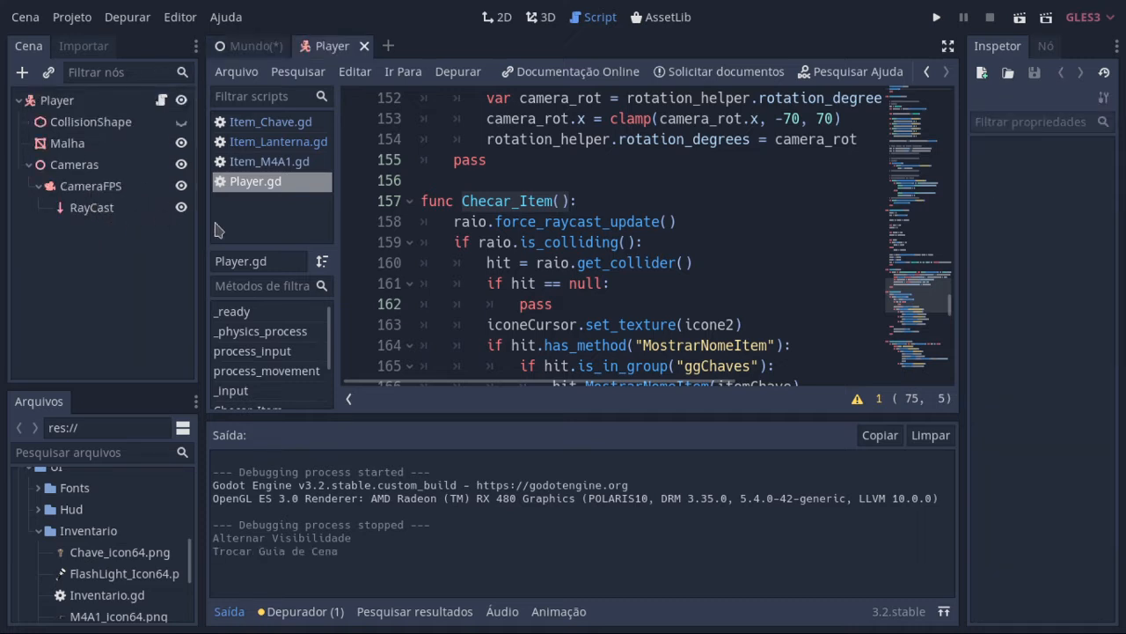
pyautogui.click(106, 211)
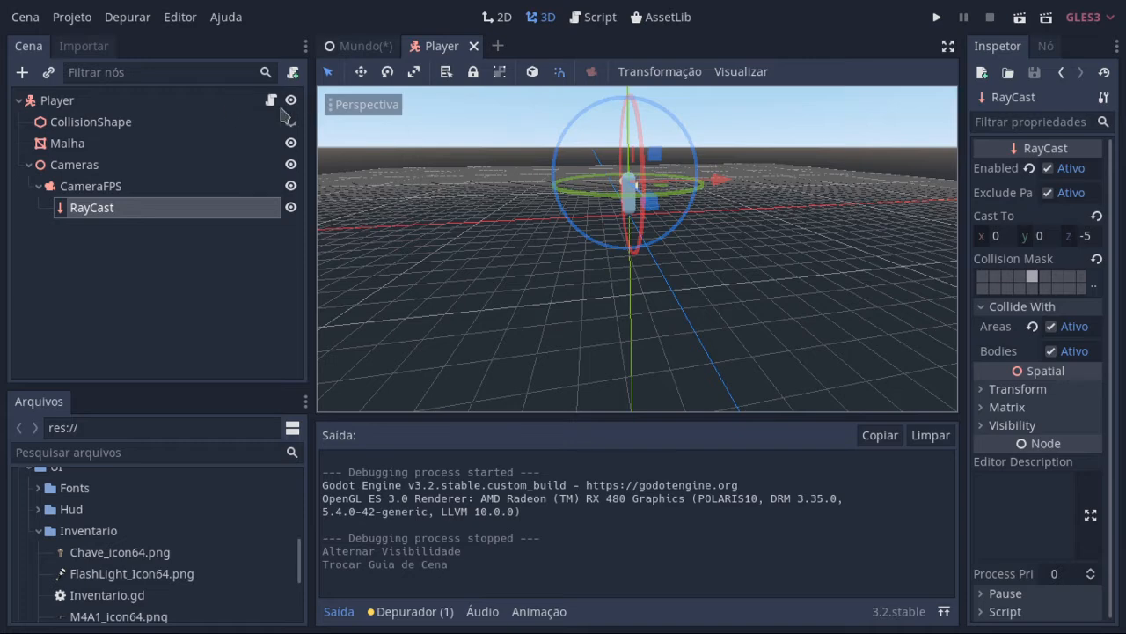
# Step: Close the Player scene and return to the Checar_Item function in the distraction-free script editor
pyautogui.click(368, 45)
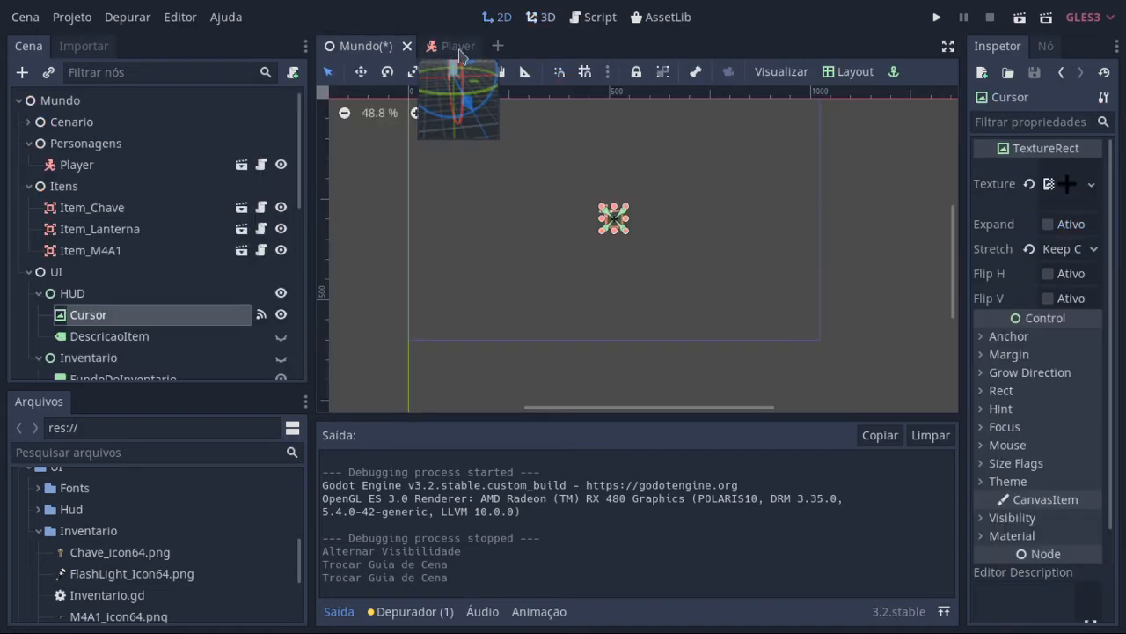
pyautogui.click(462, 49)
pyautogui.click(473, 47)
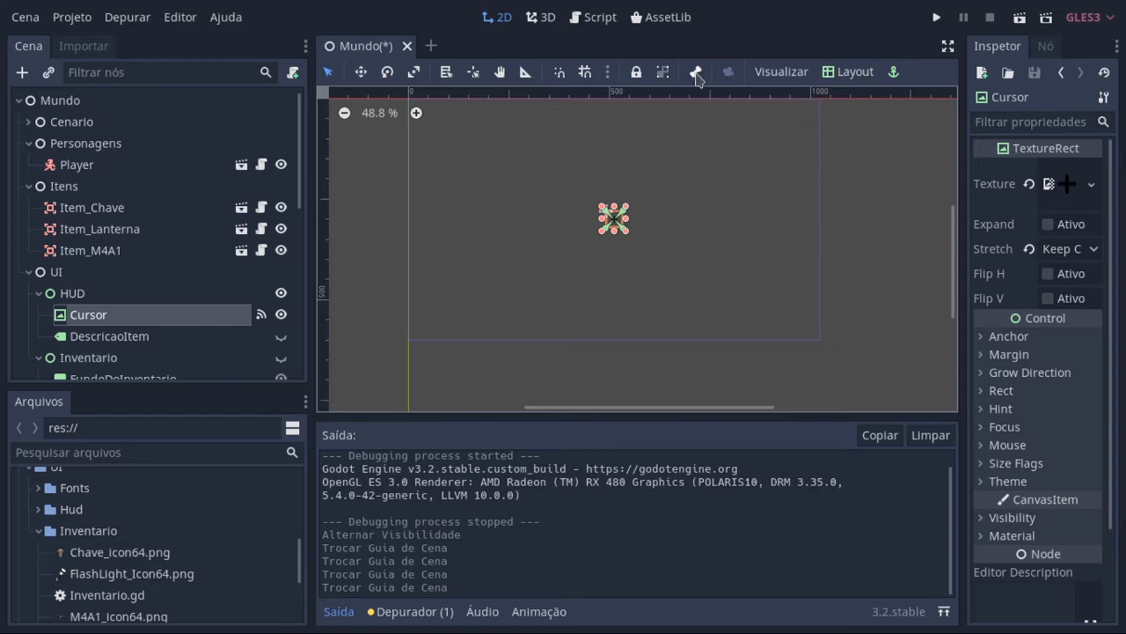
pyautogui.click(597, 19)
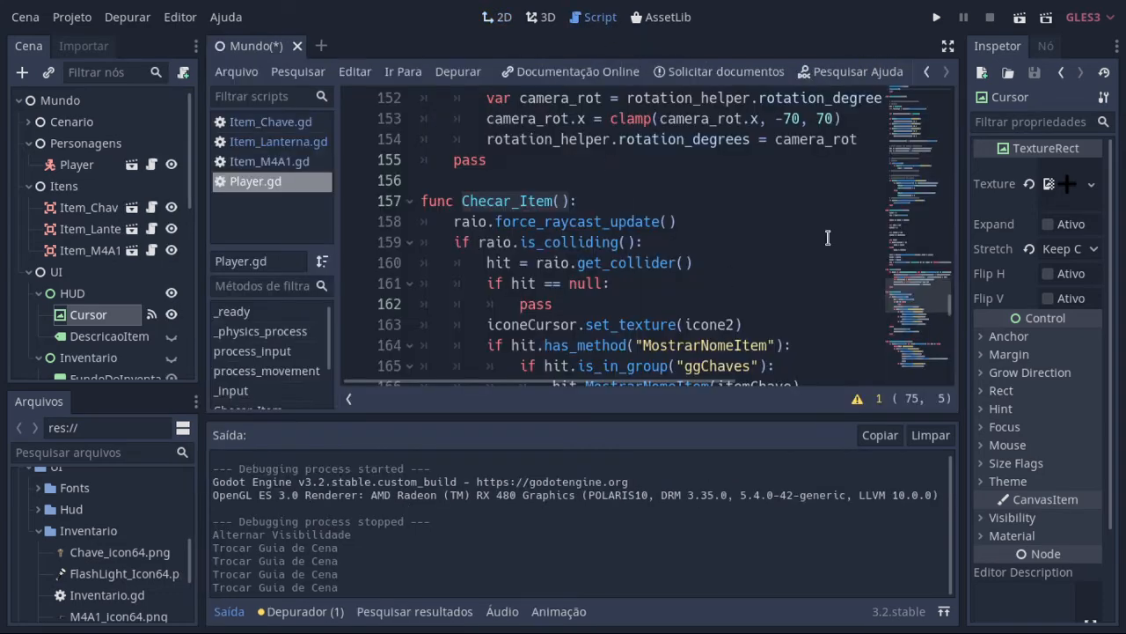
pyautogui.click(948, 46)
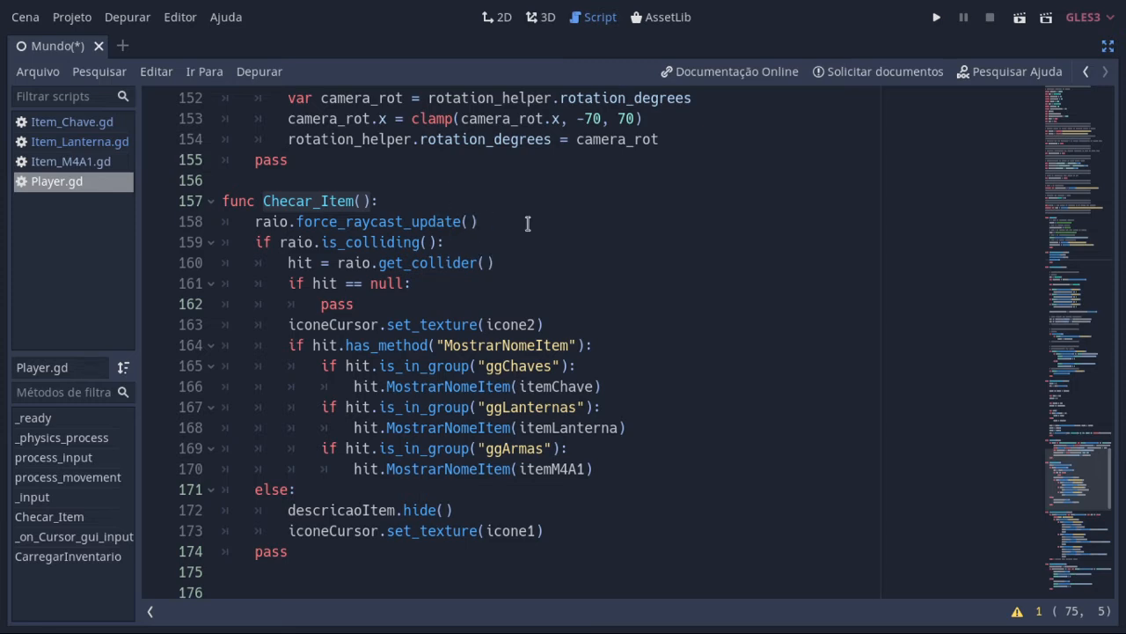
# Step: Revisit the raio assignment in _ready and the Checar_Item call in _physics_process, then return to the Checar_Item definition
pyautogui.scroll(8, 958, 454)
pyautogui.scroll(3, 957, 453)
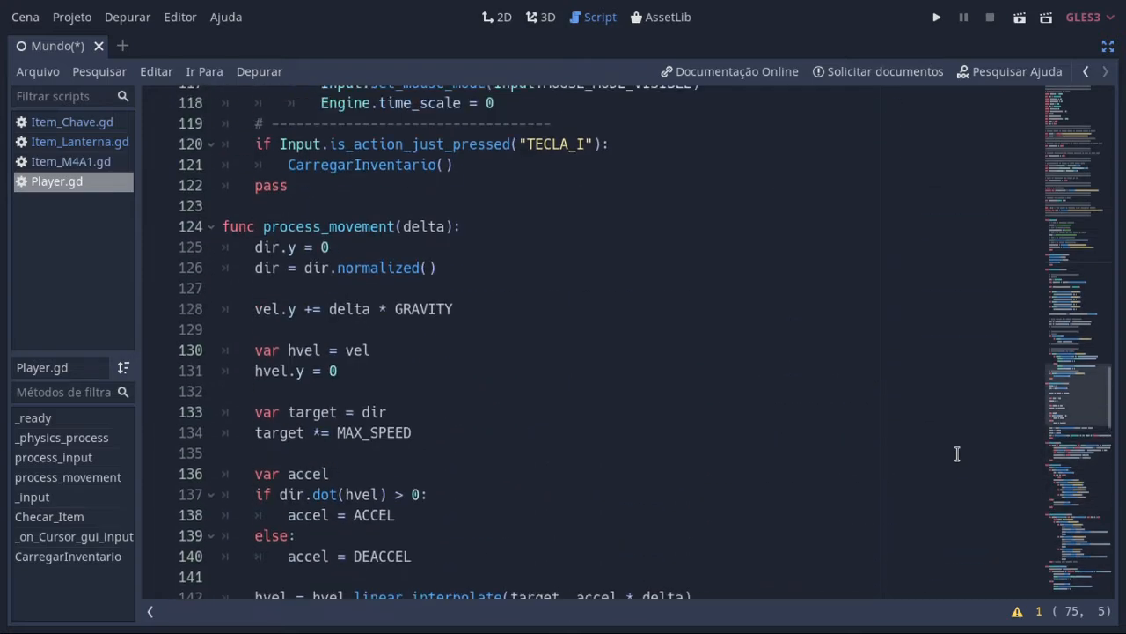
pyautogui.scroll(5, 1111, 368)
pyautogui.moveTo(1111, 368); pyautogui.dragTo(1118, 275)
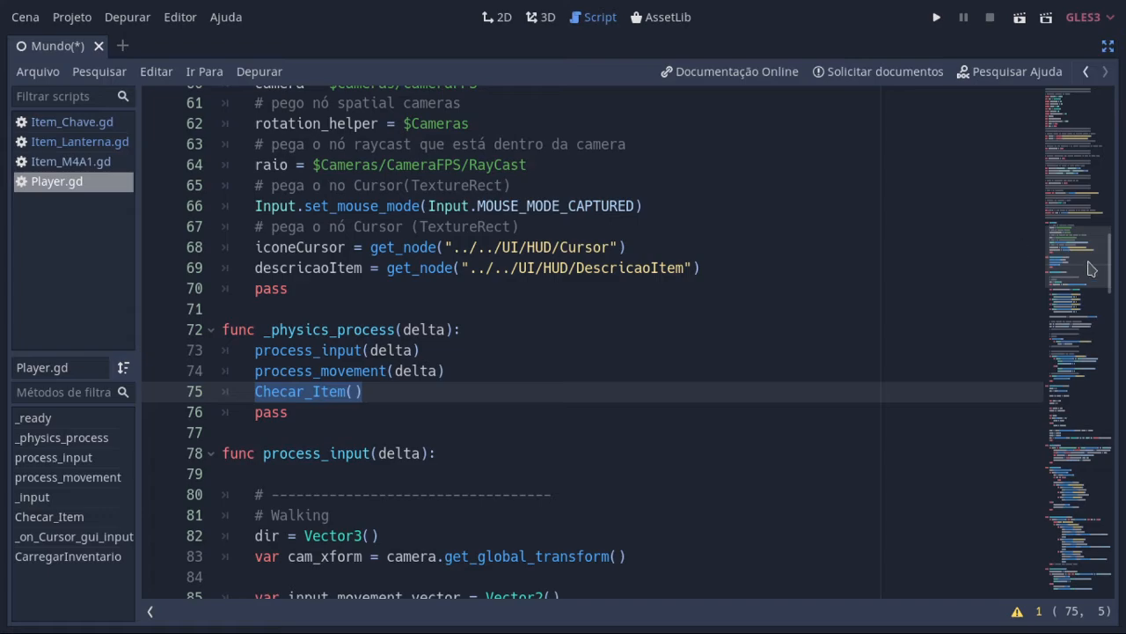
pyautogui.moveTo(1112, 261); pyautogui.dragTo(1113, 476)
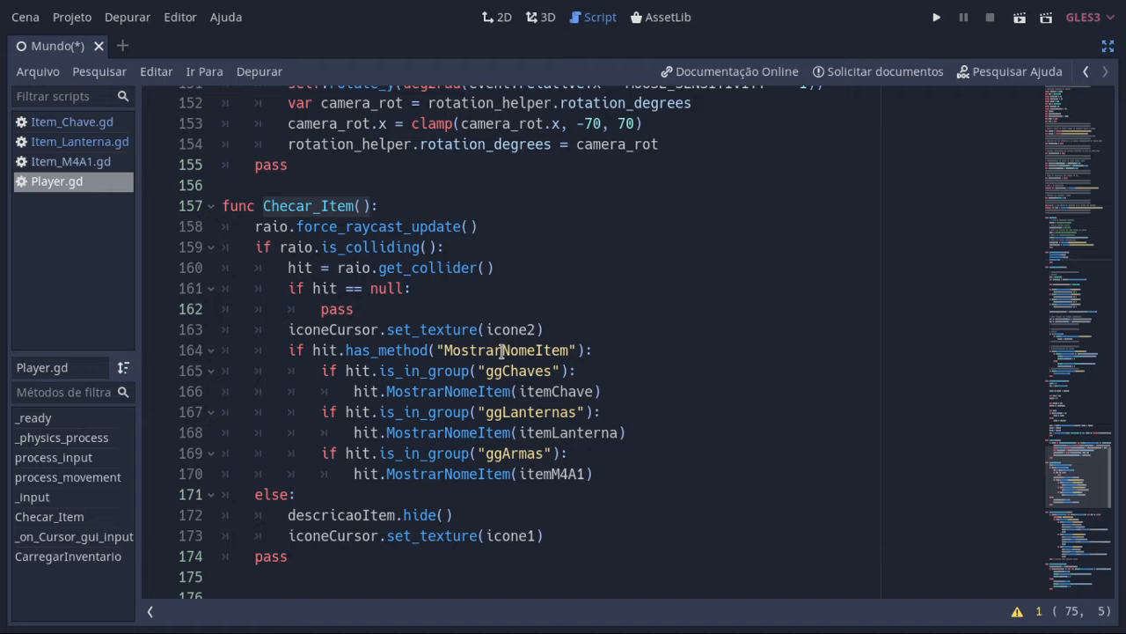
# Step: Open the Item_Chave script and highlight its MostrarNomeItem and PegarItem function names
pyautogui.click(86, 122)
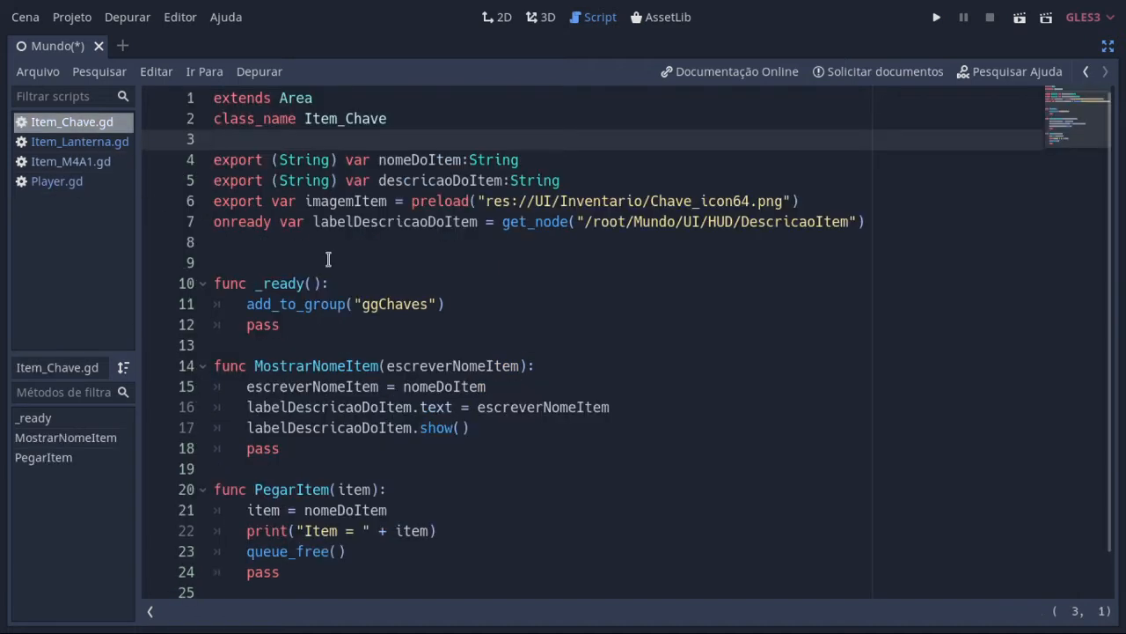
pyautogui.doubleClick(335, 366)
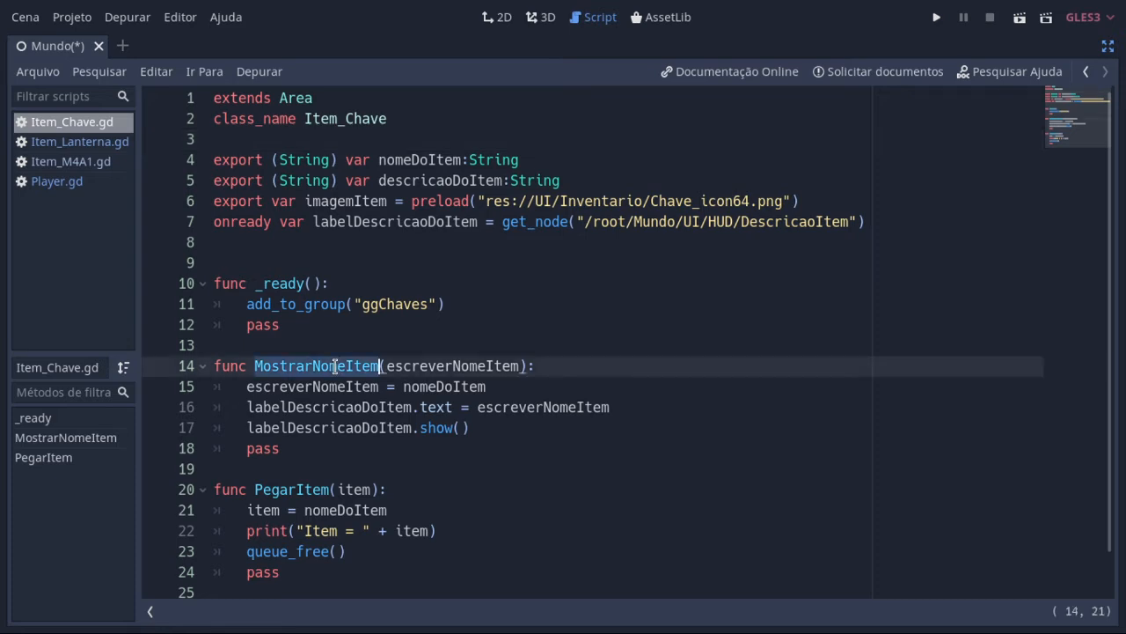
pyautogui.doubleClick(318, 490)
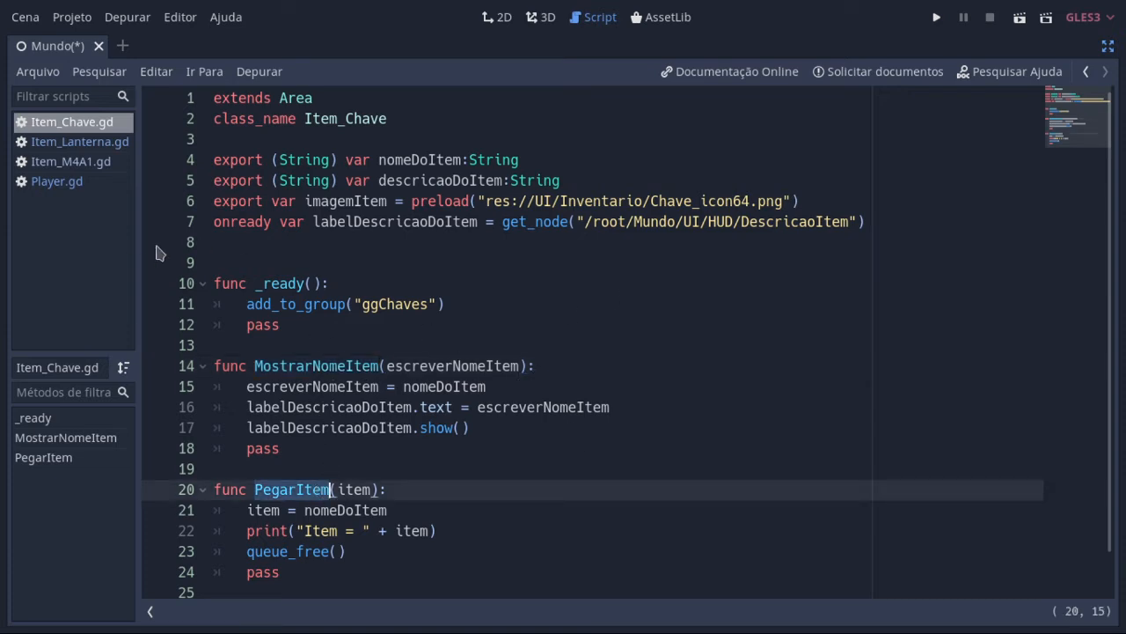
# Step: Return to Checar_Item in the Player script and highlight the condition that checks the ggChaves group
pyautogui.click(73, 184)
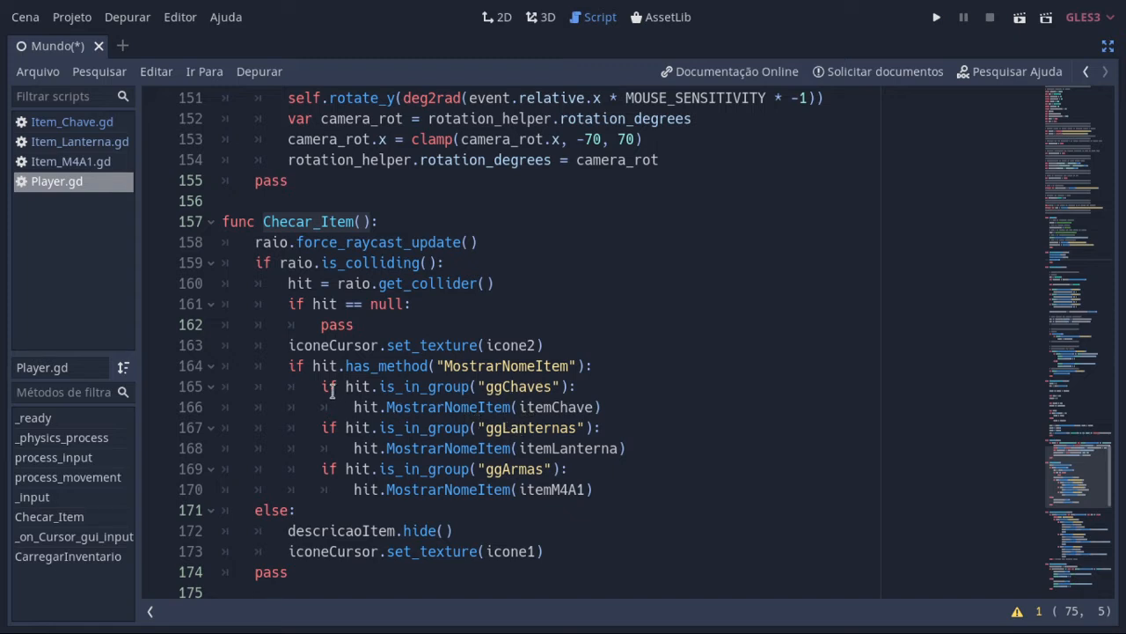
pyautogui.moveTo(314, 385); pyautogui.dragTo(606, 395)
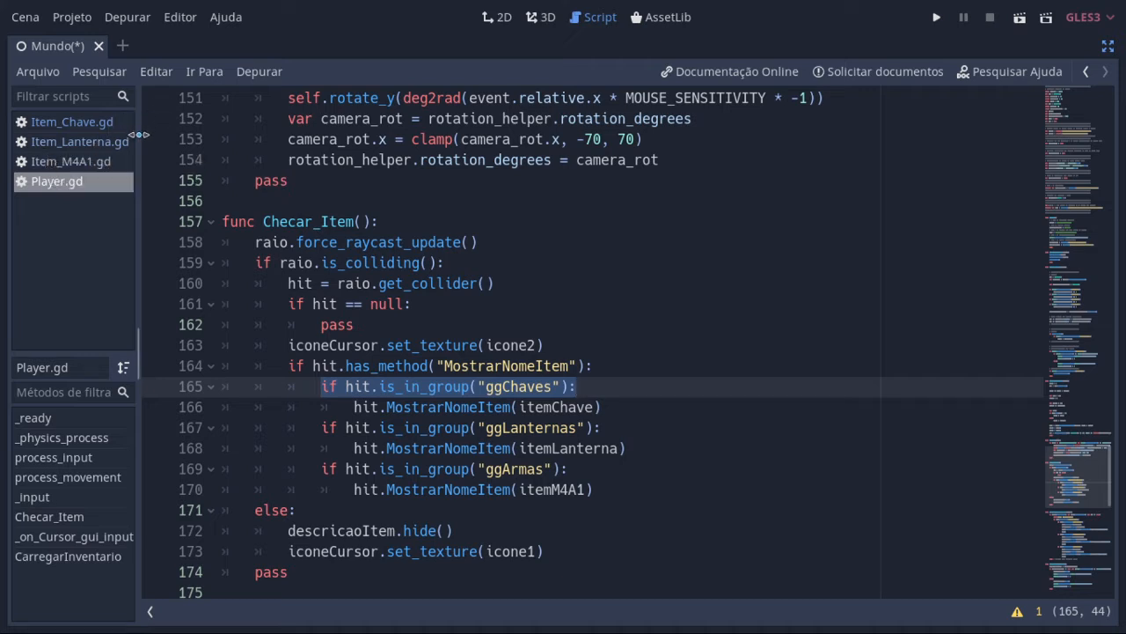
pyautogui.click(364, 389)
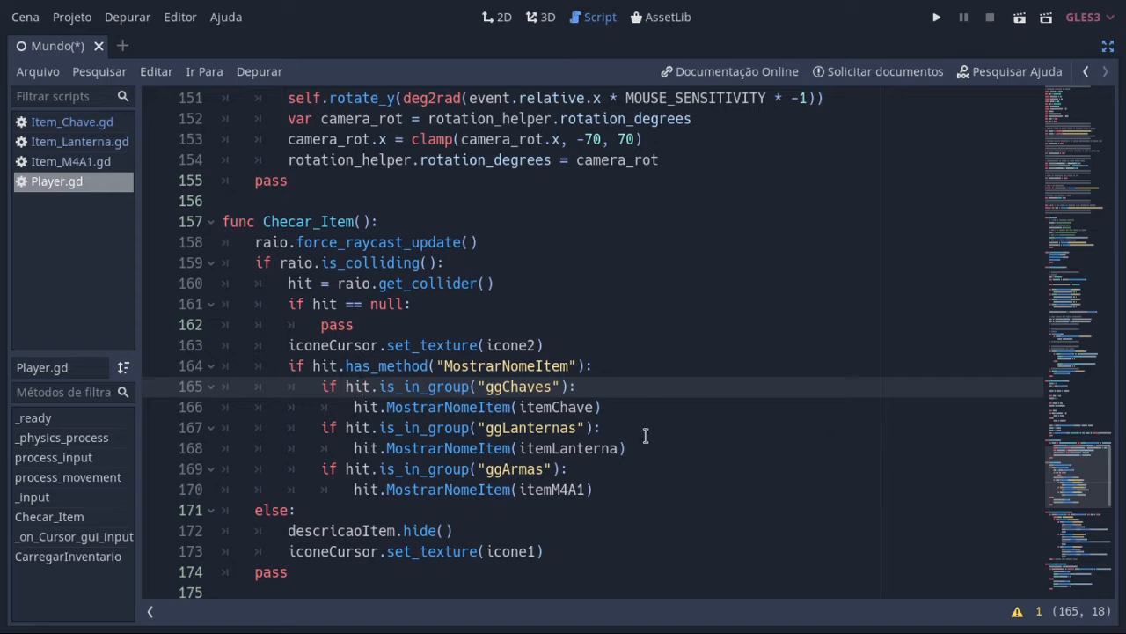
# Step: Go back to the Player script's variable declarations and review the itemChave, itemLanterna and itemM4A1 class instances
pyautogui.scroll(4, 1116, 456)
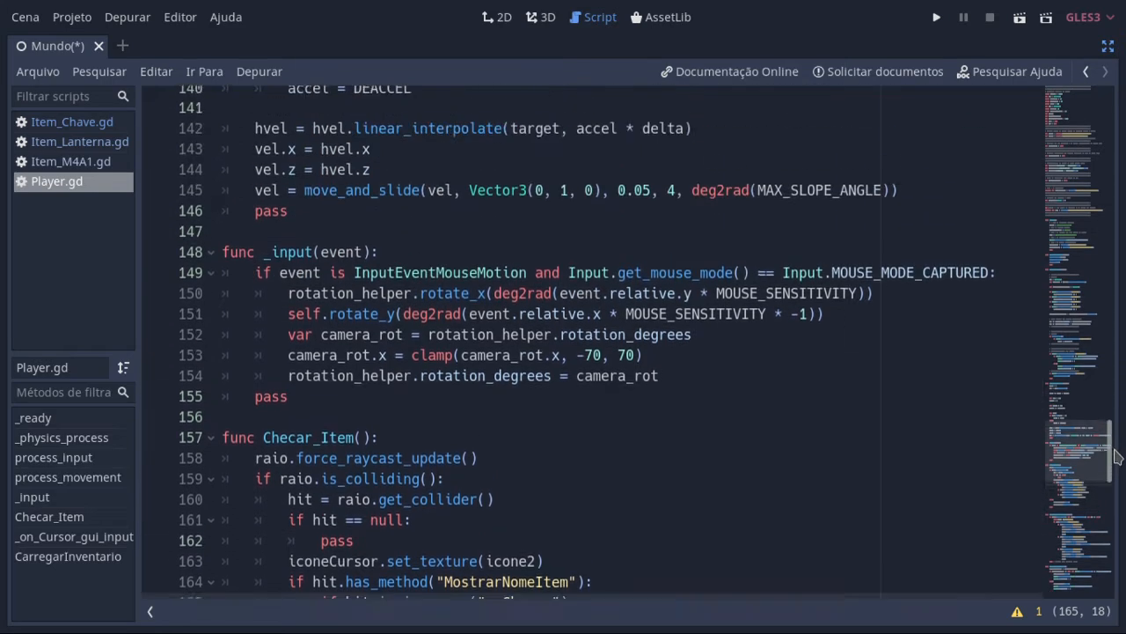
pyautogui.moveTo(1115, 456); pyautogui.dragTo(1108, 199)
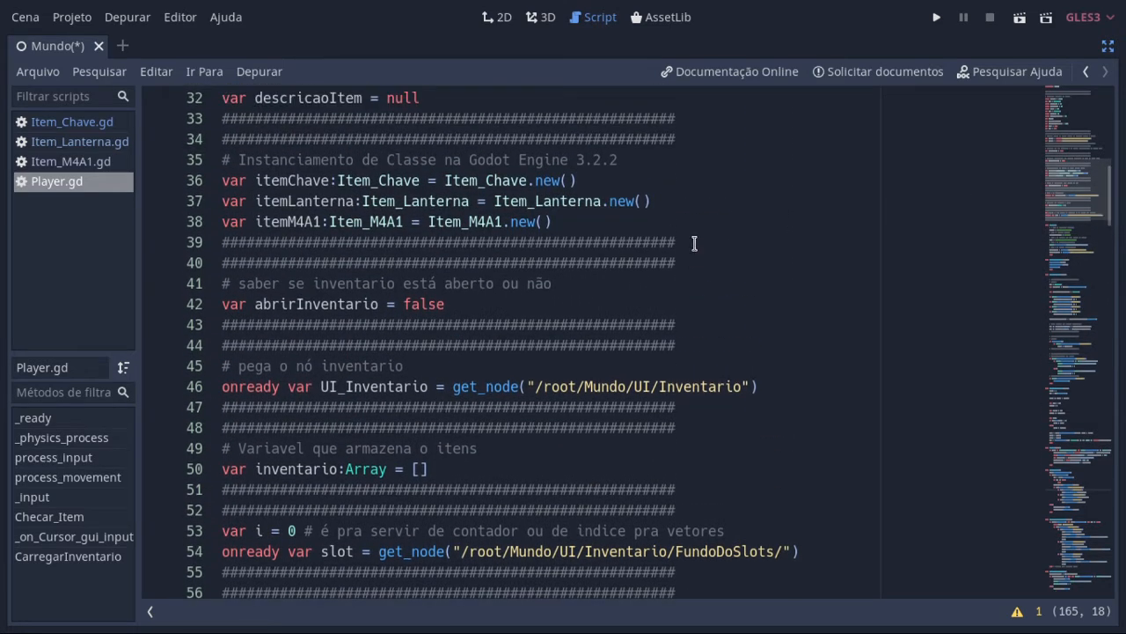
pyautogui.scroll(3, 616, 334)
pyautogui.scroll(-2, 592, 368)
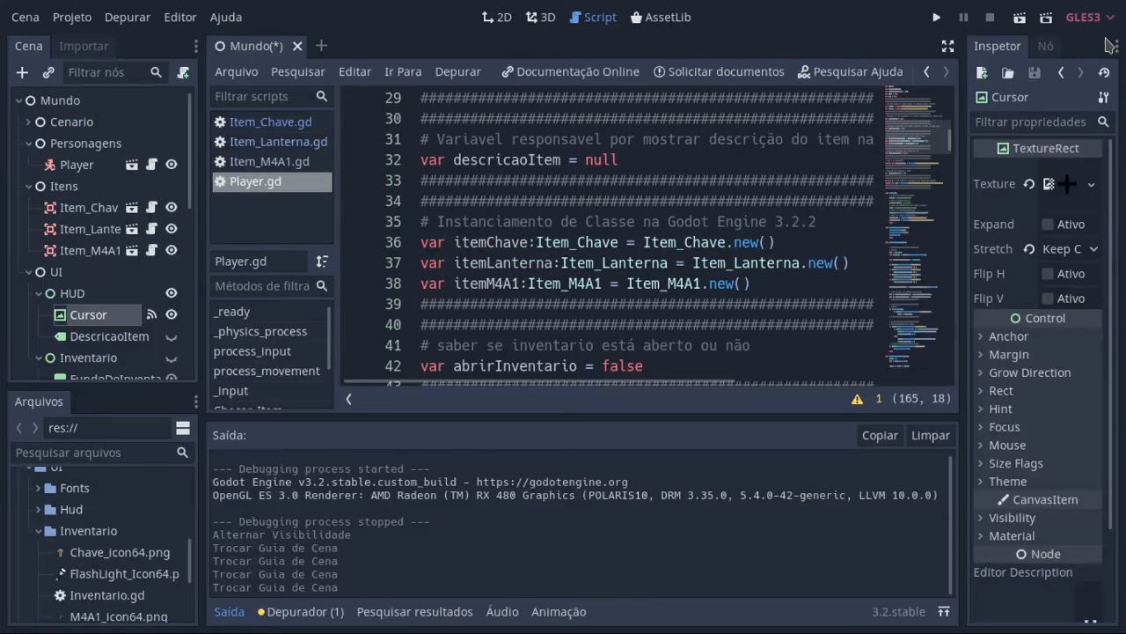
# Step: Leave distraction-free mode, inspect the Item_Chave and Cursor nodes, and return to the Player script
pyautogui.click(1108, 46)
pyautogui.click(93, 208)
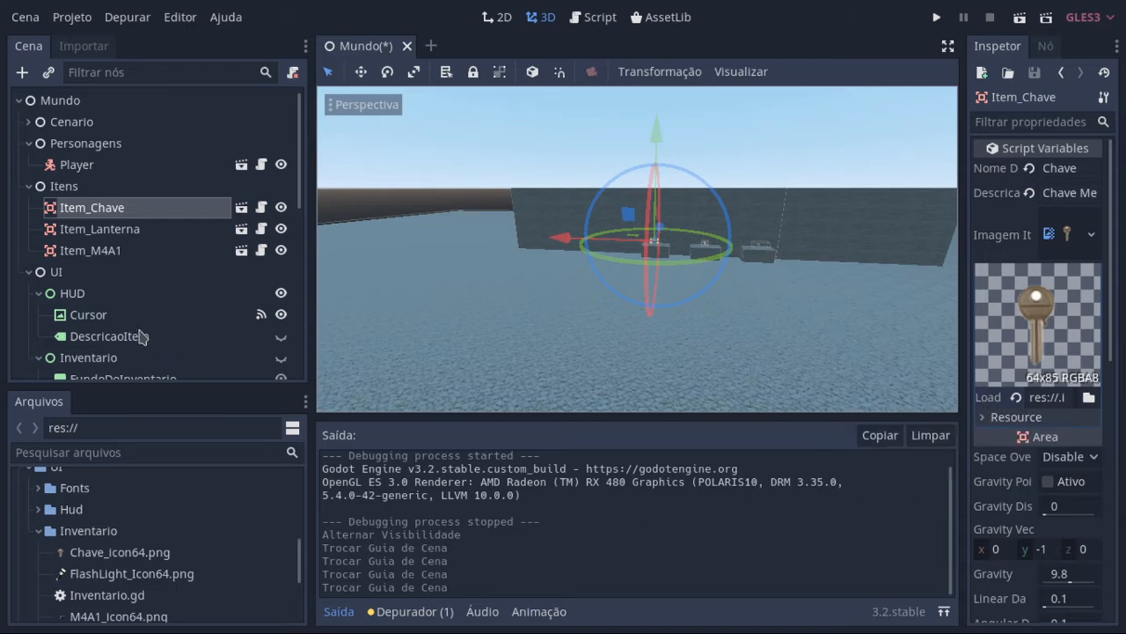
pyautogui.click(77, 315)
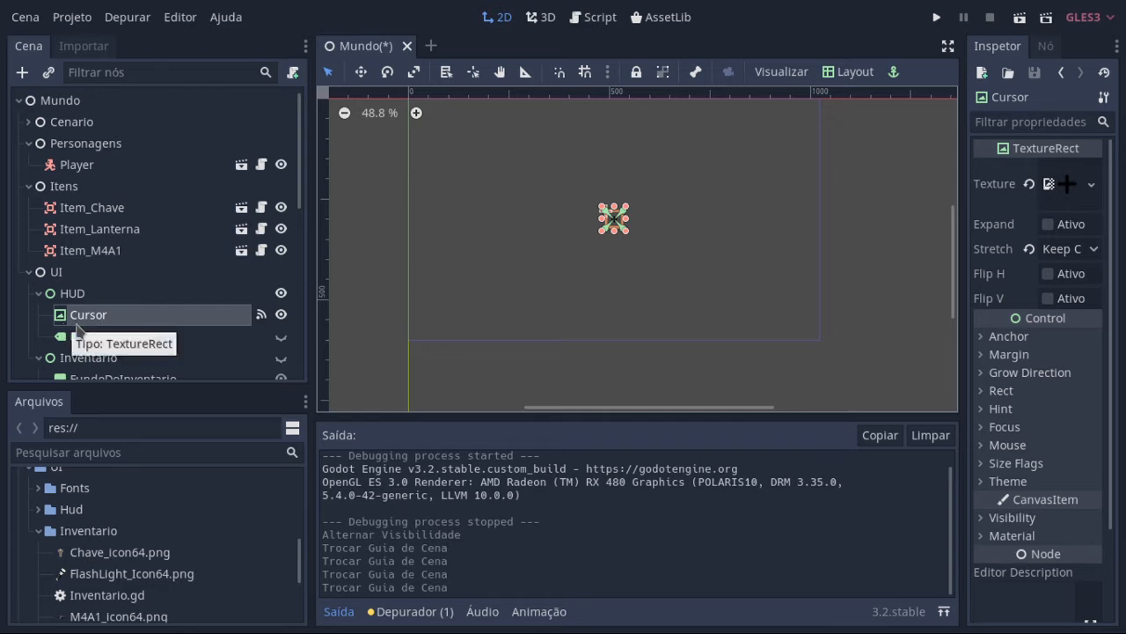
pyautogui.click(596, 20)
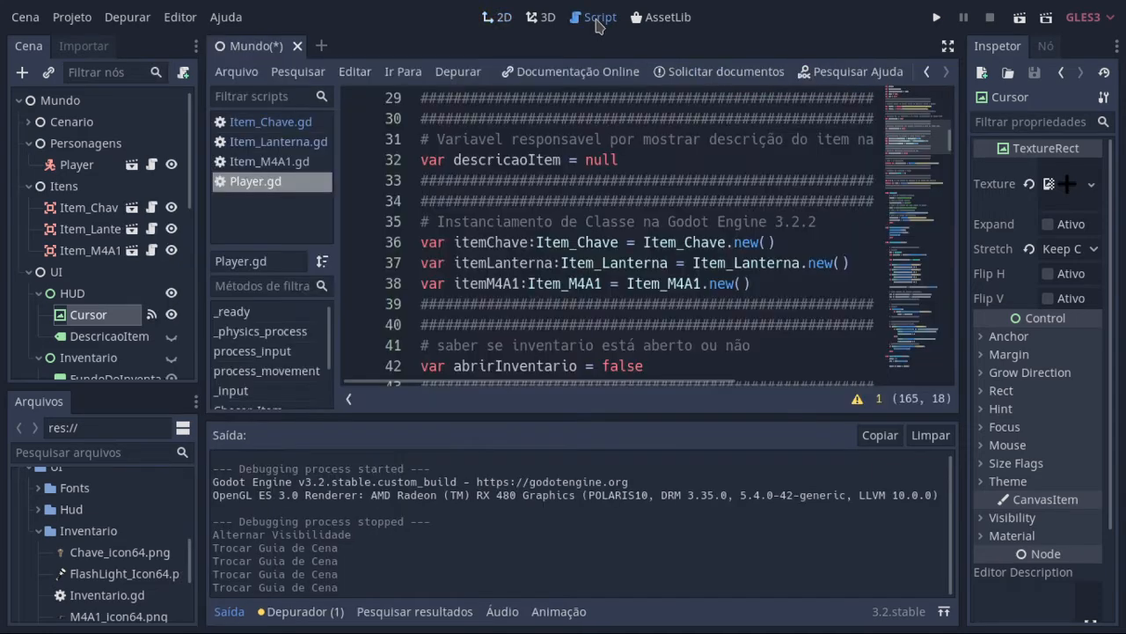
# Step: Switch the Player script to distraction-free mode, review its inventory variables, and highlight the onready keyword in the UI_Inventario declaration
pyautogui.click(945, 47)
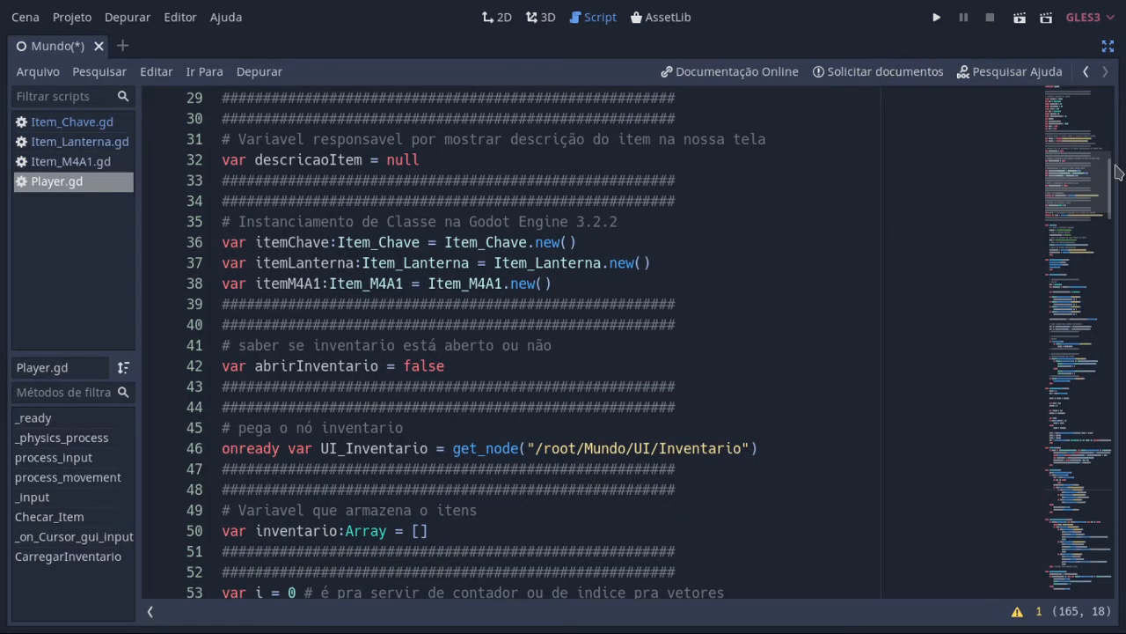
pyautogui.moveTo(1111, 174)
pyautogui.mouseDown()
pyautogui.moveTo(1099, 260)
pyautogui.moveTo(1107, 191)
pyautogui.mouseUp()
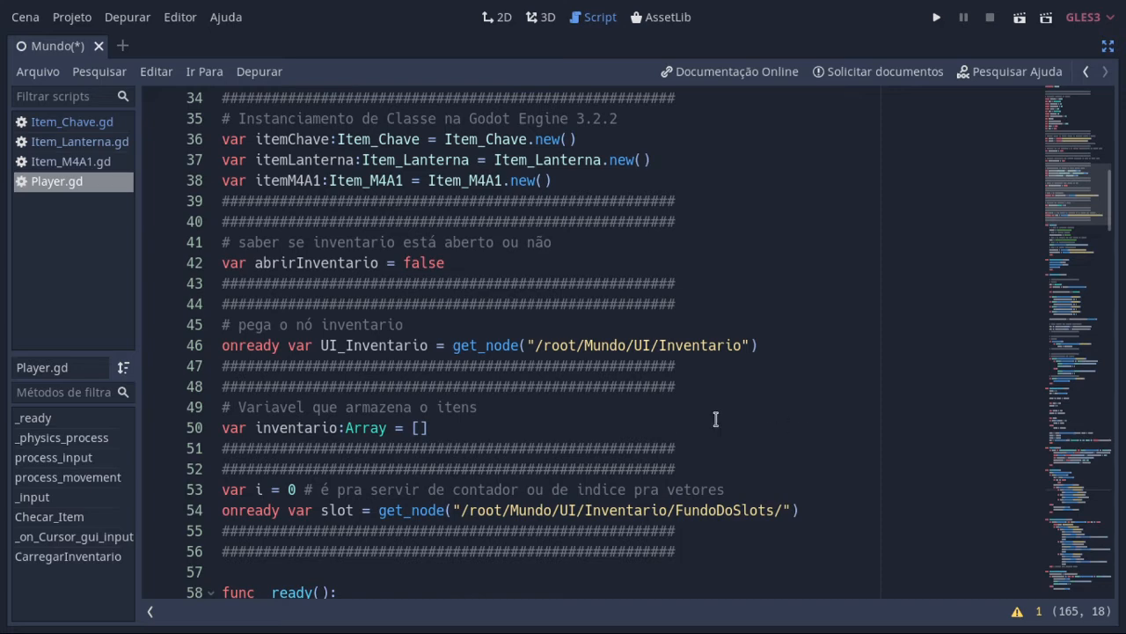
pyautogui.scroll(2, 526, 396)
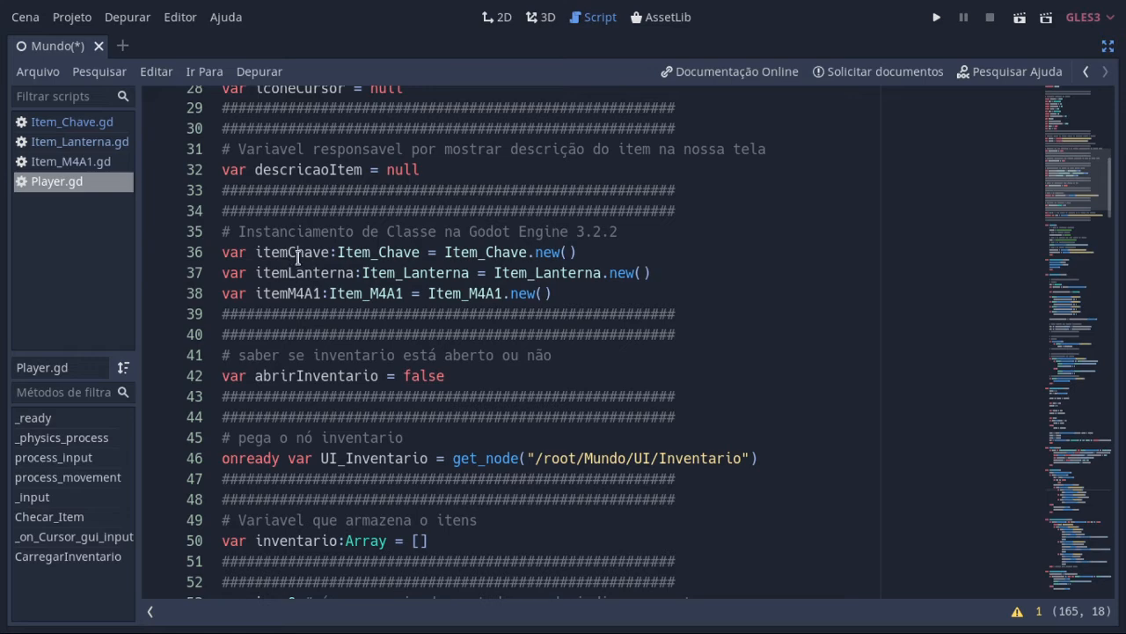
pyautogui.scroll(-3, 413, 409)
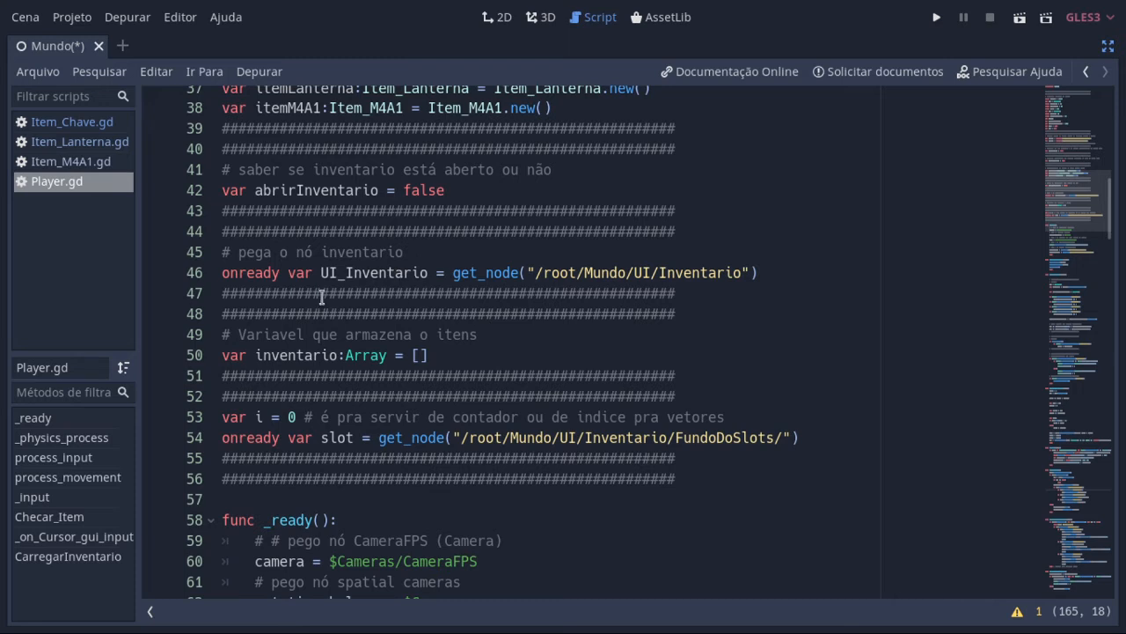
pyautogui.click(287, 272)
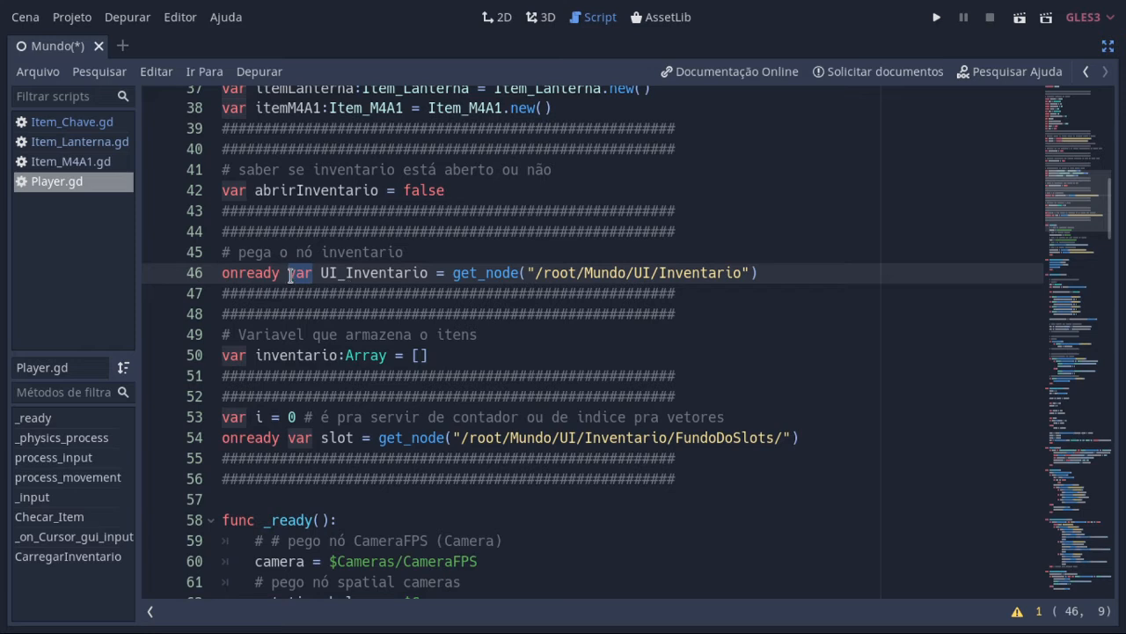
pyautogui.moveTo(279, 274); pyautogui.dragTo(238, 278)
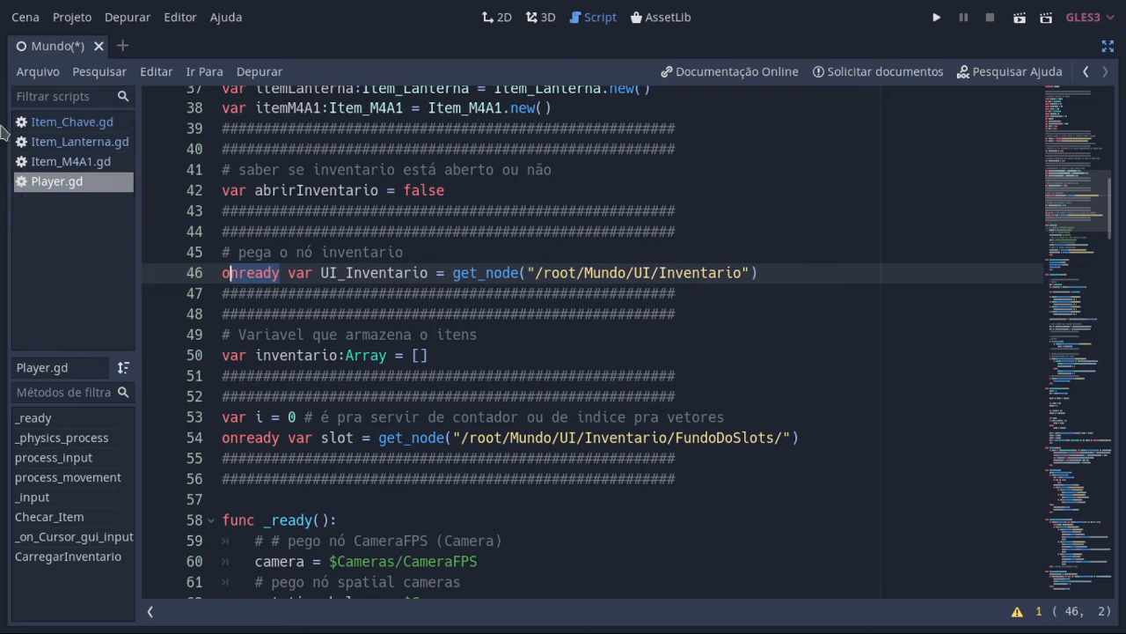
pyautogui.scroll(1, 413, 329)
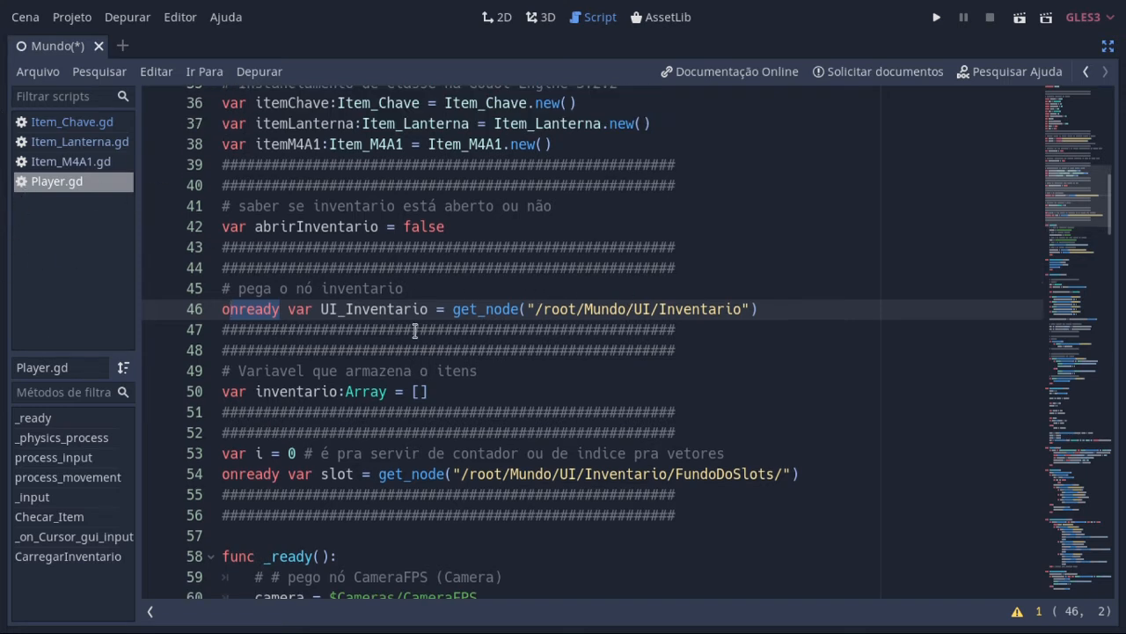
# Step: Place the cursor on the inventario array declaration and review it with the neighbouring i and slot variables
pyautogui.scroll(-2, 414, 329)
pyautogui.scroll(1, 377, 335)
pyautogui.click(413, 392)
pyautogui.click(461, 394)
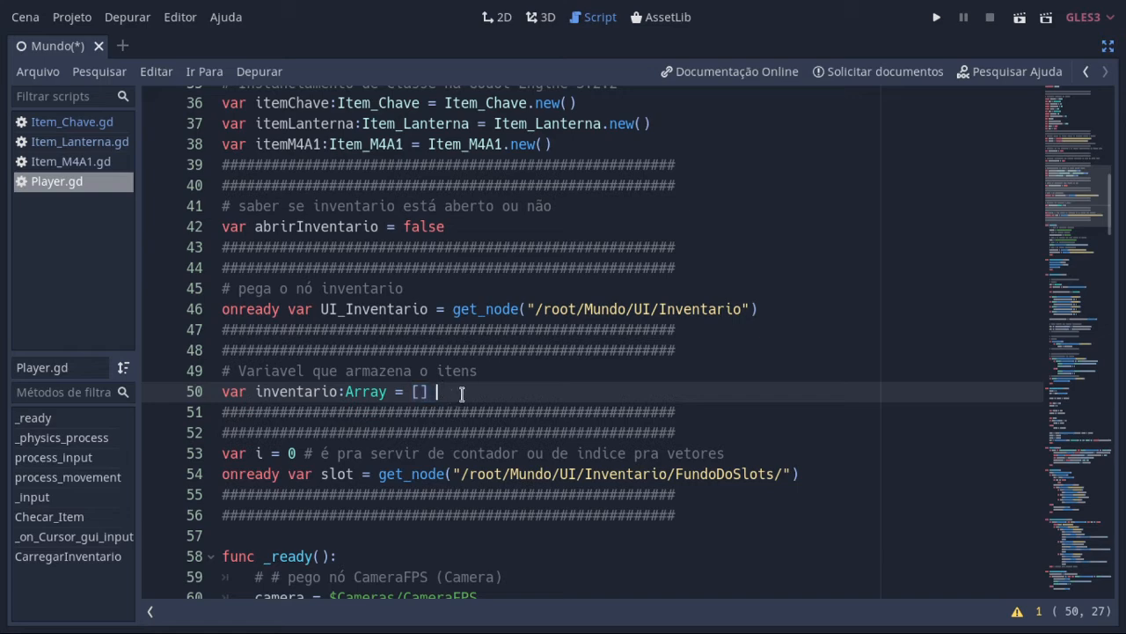
pyautogui.scroll(-2, 458, 405)
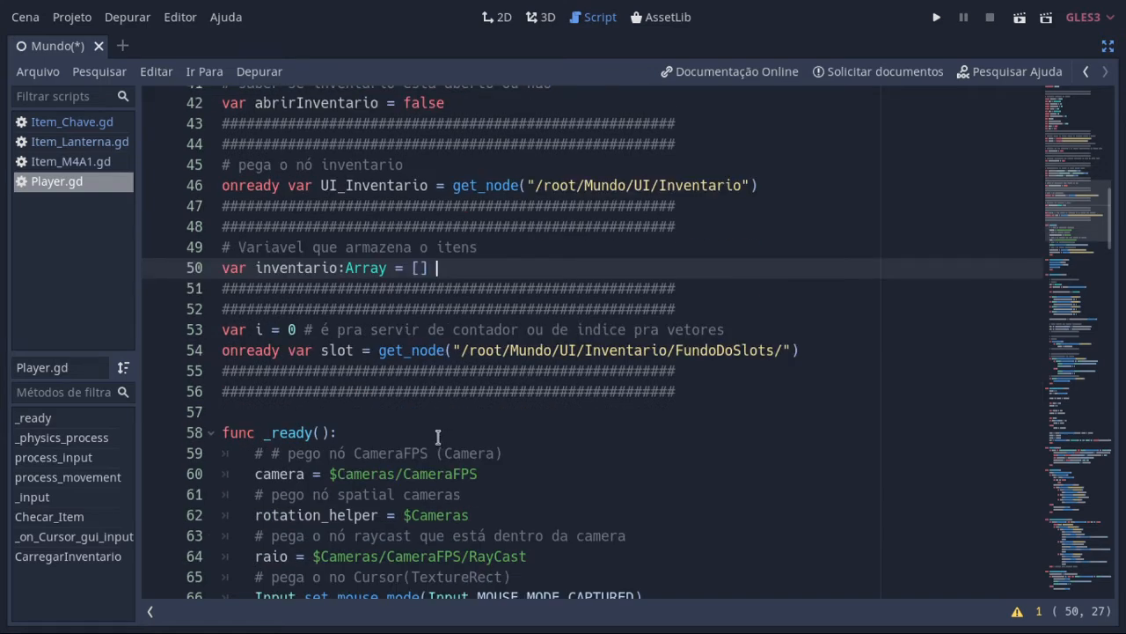
pyautogui.scroll(-1, 437, 437)
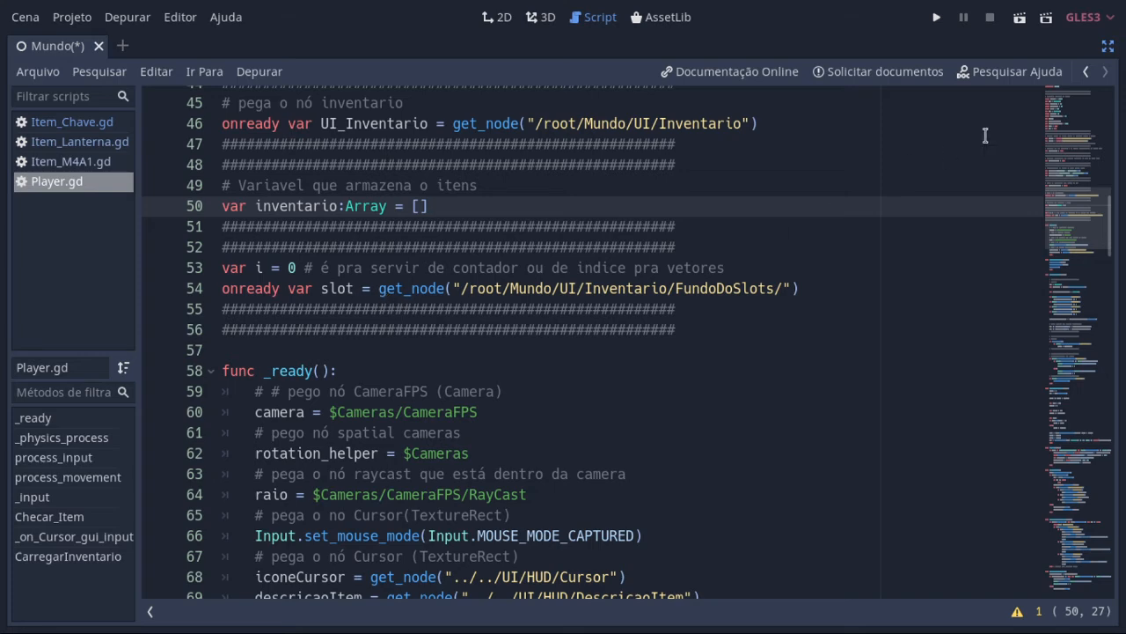
# Step: Leave distraction-free mode, hide the output log, and inspect the FundoDoSlots panel and its Slot01 child in the scene tree
pyautogui.click(1110, 46)
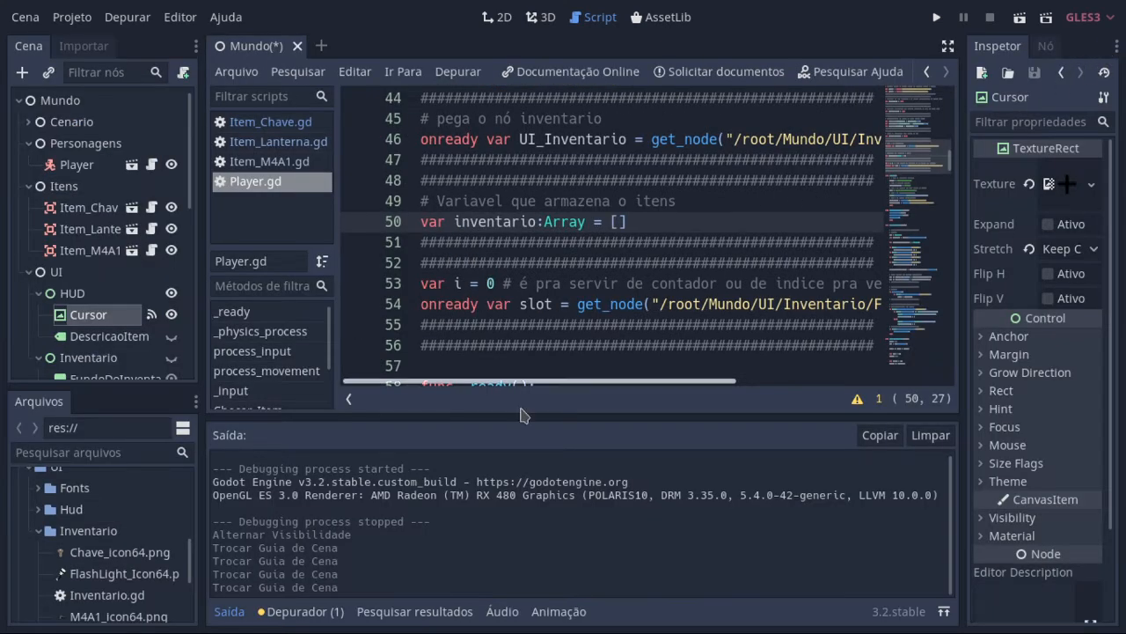
pyautogui.click(244, 614)
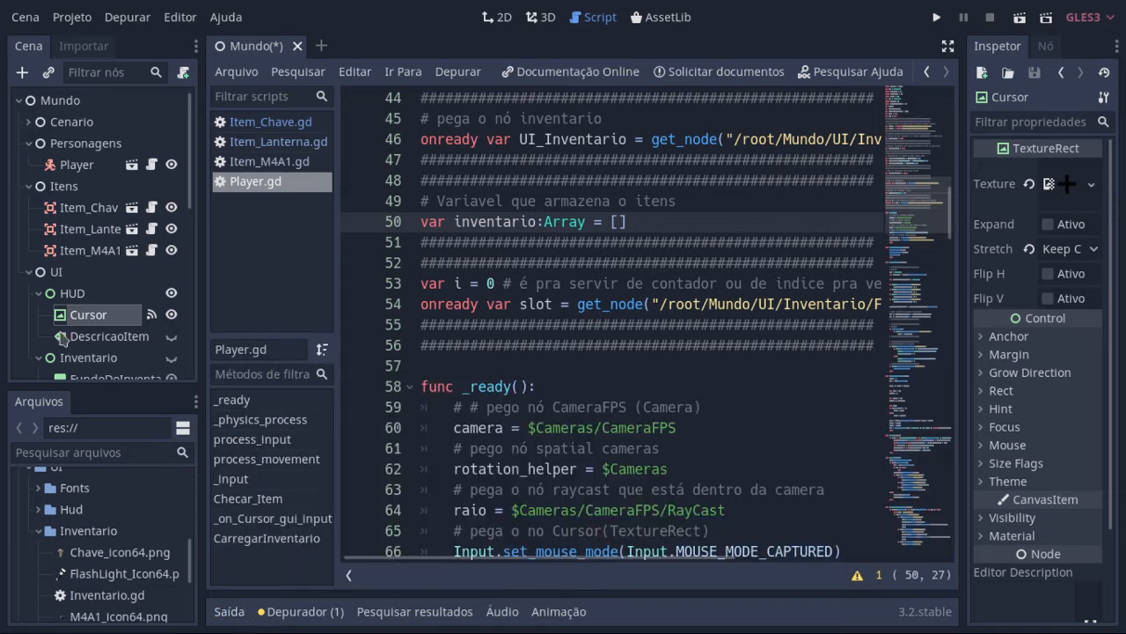
pyautogui.scroll(-5, 77, 308)
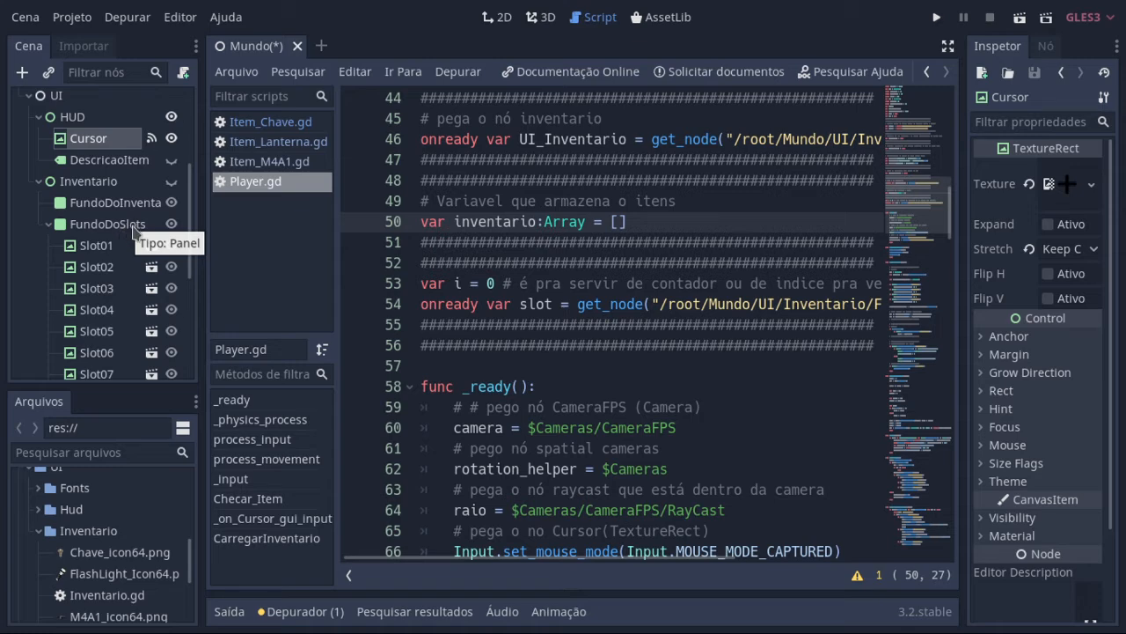
pyautogui.scroll(-2, 121, 266)
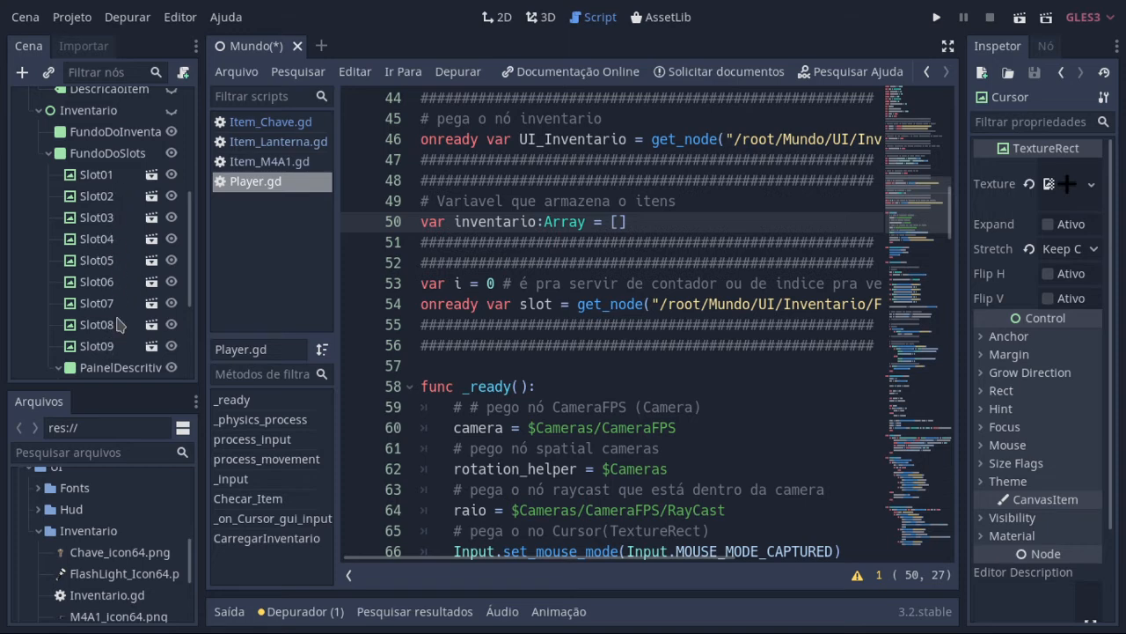
pyautogui.click(114, 180)
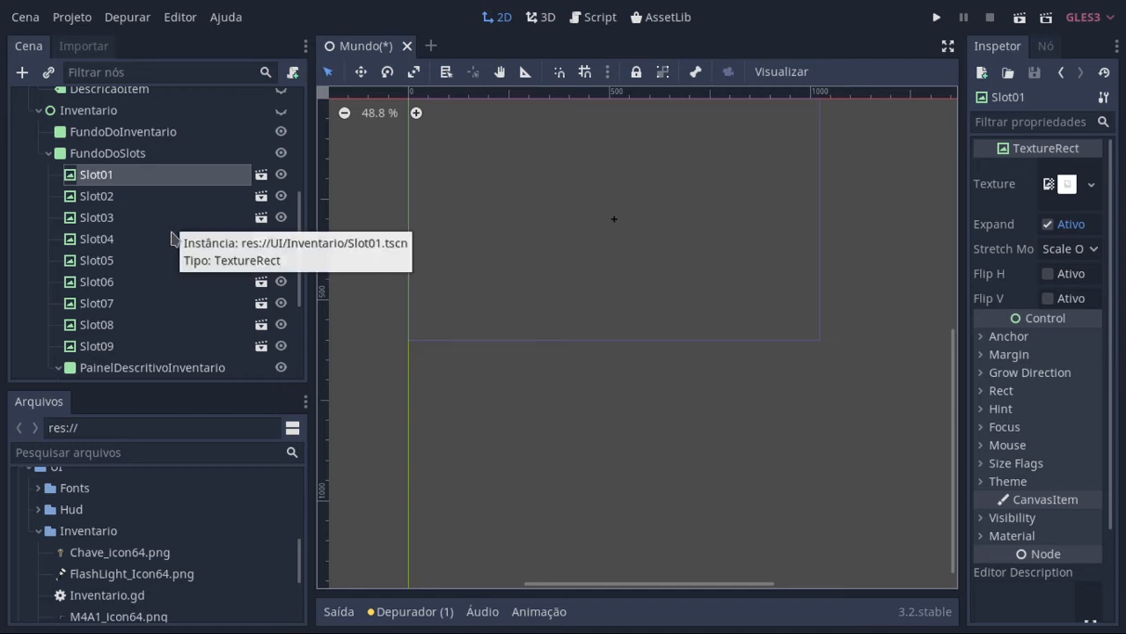
pyautogui.click(137, 161)
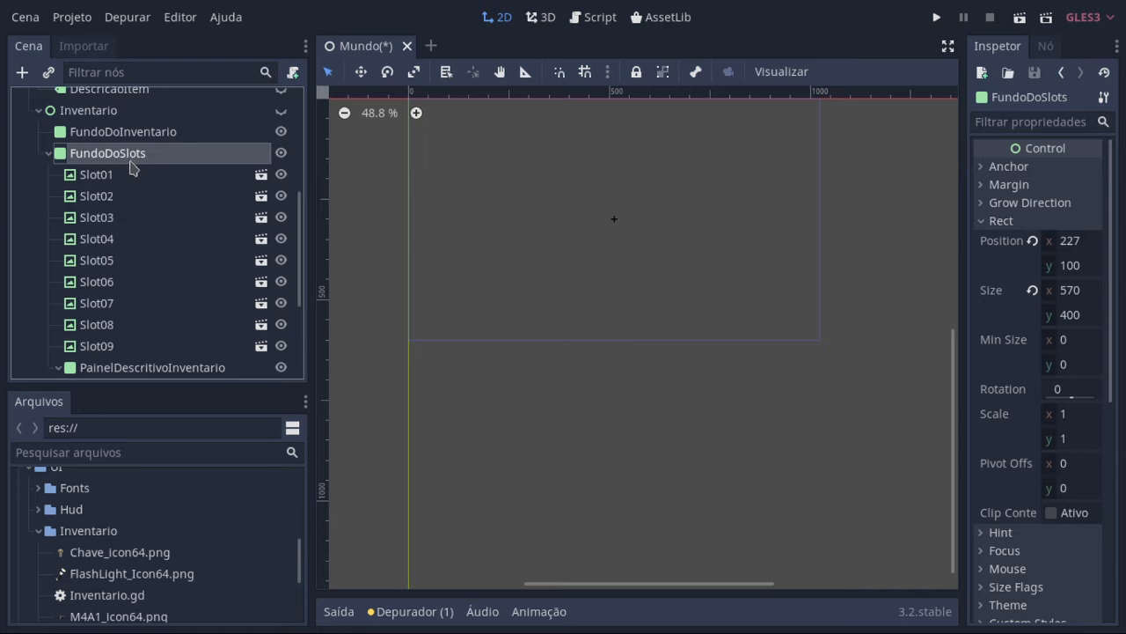
pyautogui.click(118, 183)
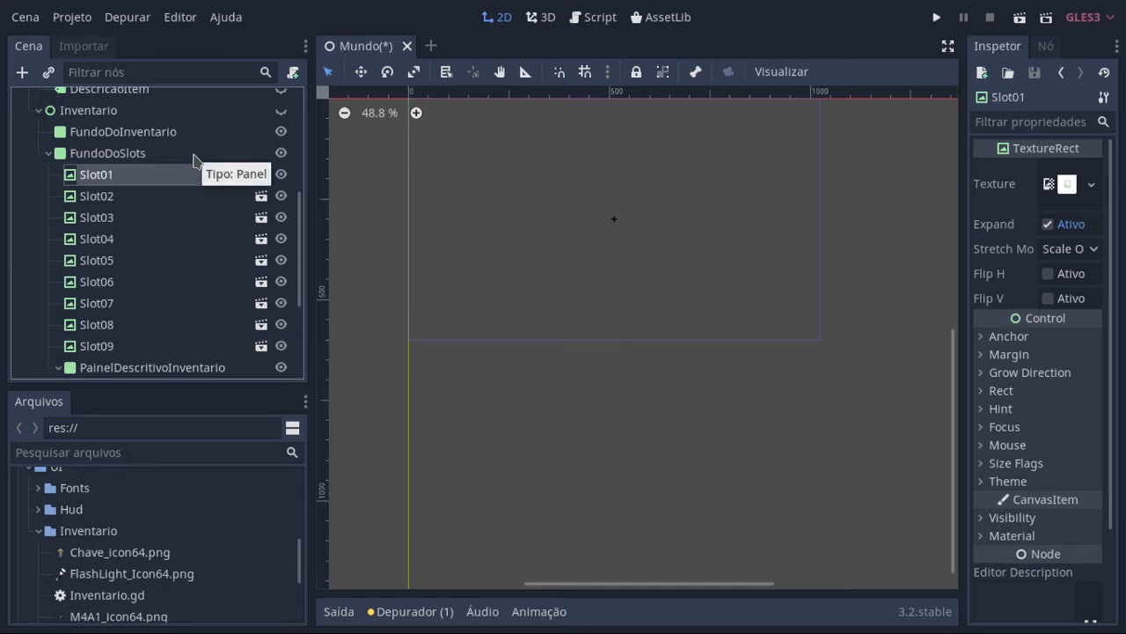
pyautogui.click(157, 159)
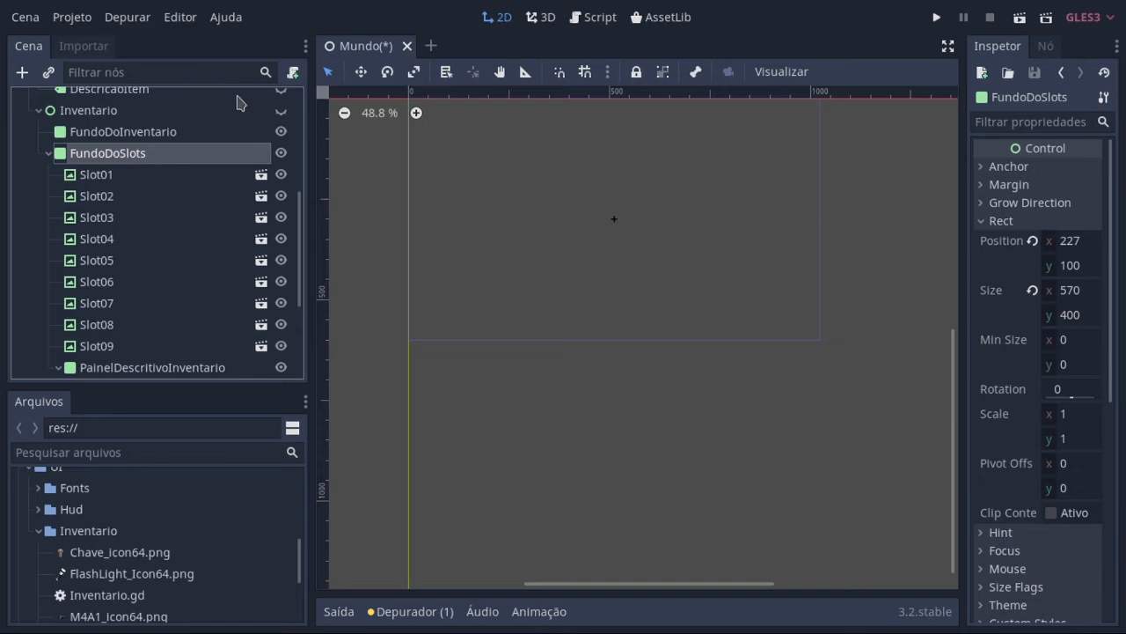
# Step: Return to the Player script in distraction-free mode and highlight the slot variable name in its declaration
pyautogui.click(596, 25)
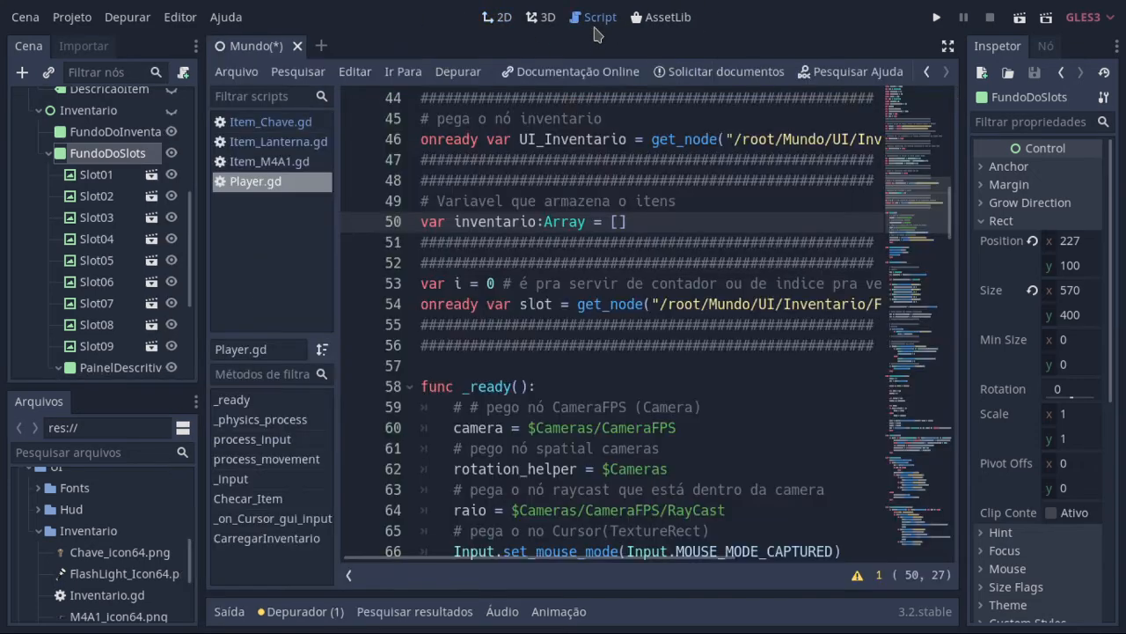
pyautogui.click(948, 45)
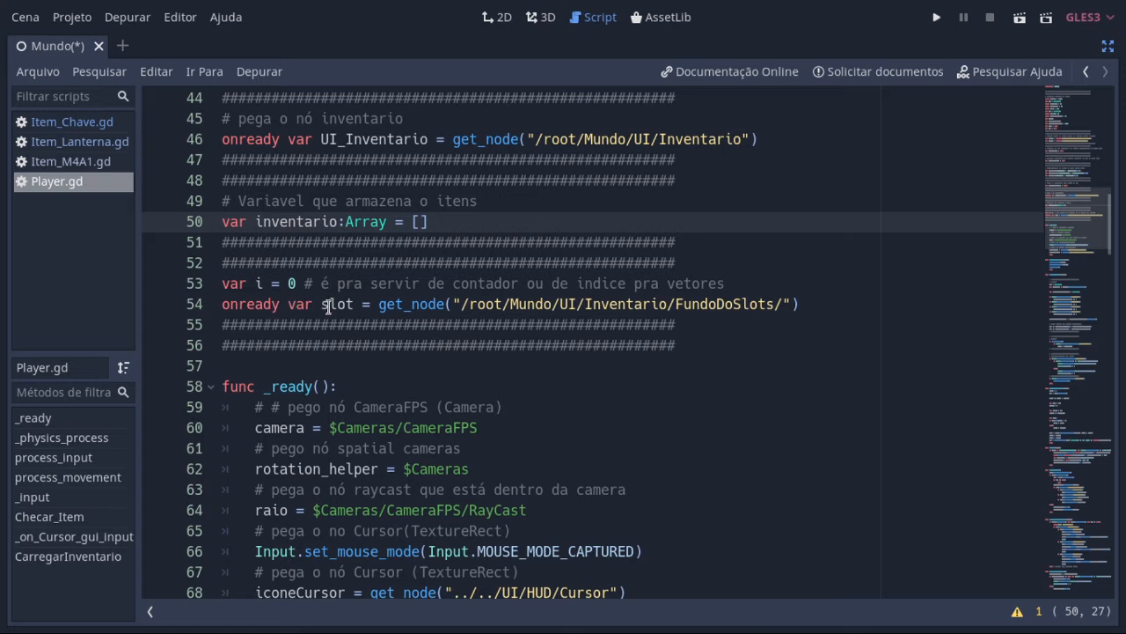
pyautogui.moveTo(321, 304); pyautogui.dragTo(354, 305)
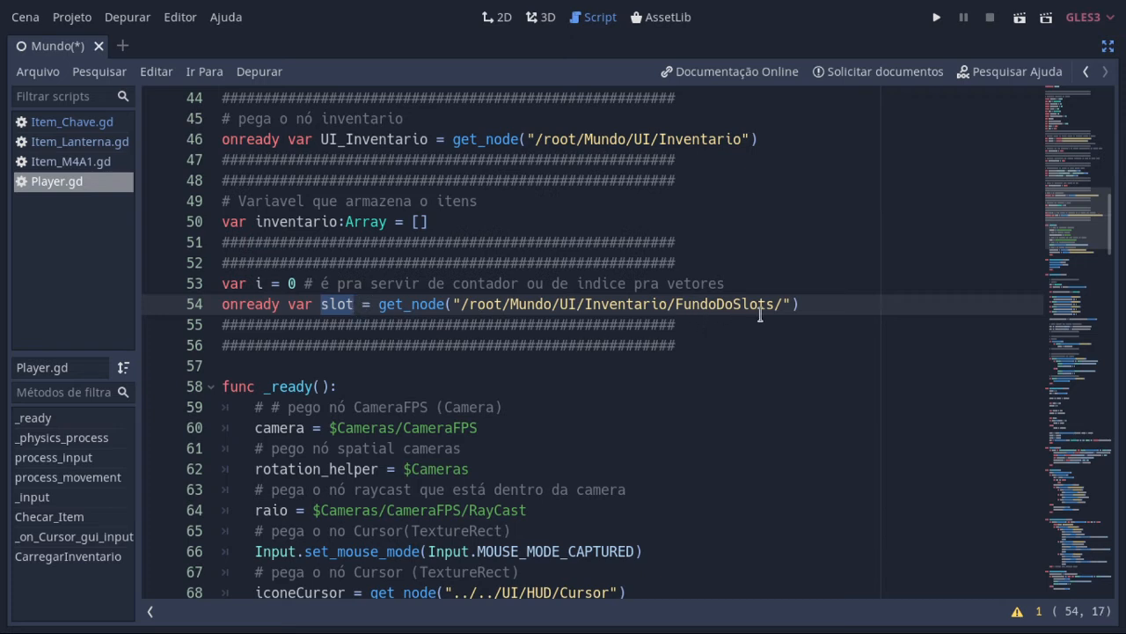
# Step: Leave distraction-free mode and examine the slot nodes under FundoDoSlots, selecting Slot01 and the FundoDoSlots parent
pyautogui.click(1107, 46)
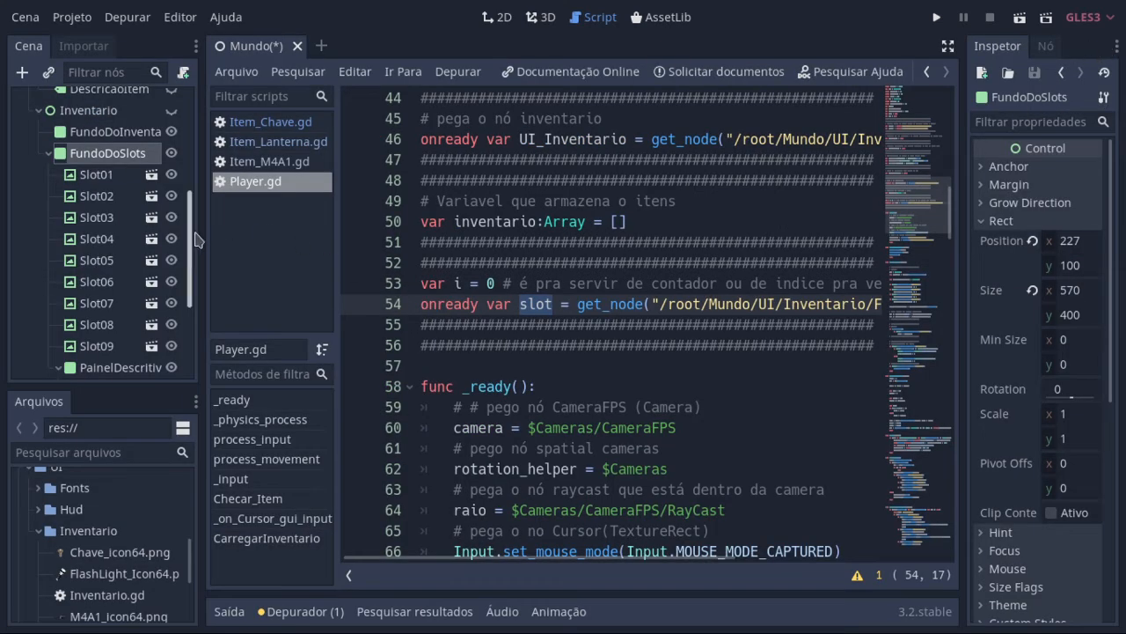
pyautogui.click(48, 155)
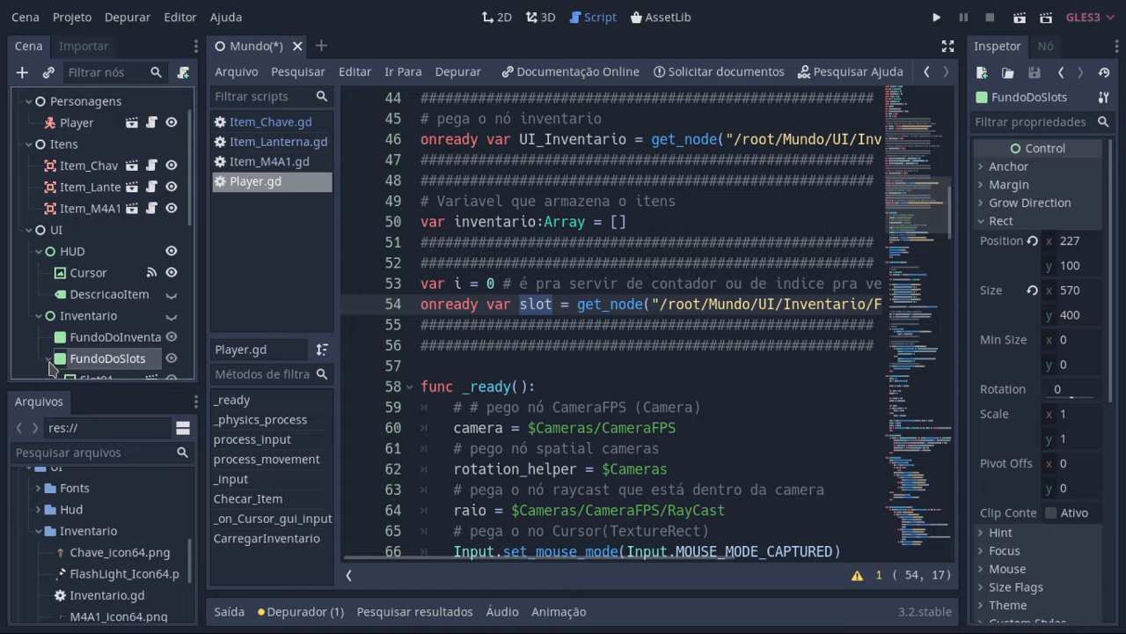
pyautogui.click(48, 359)
pyautogui.scroll(-4, 71, 343)
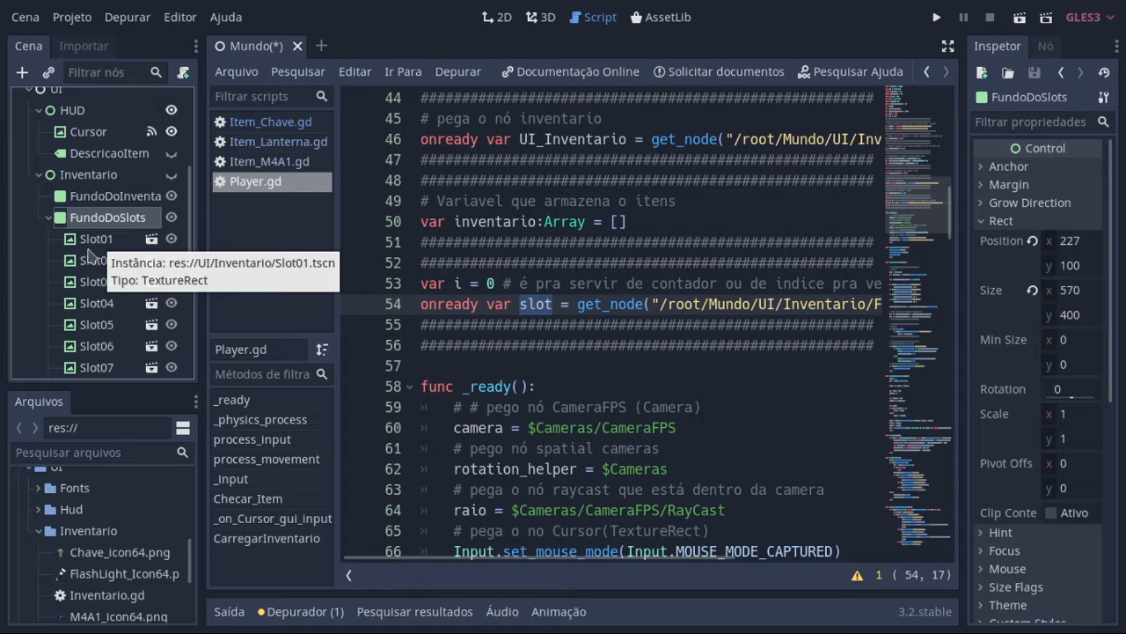
pyautogui.click(93, 244)
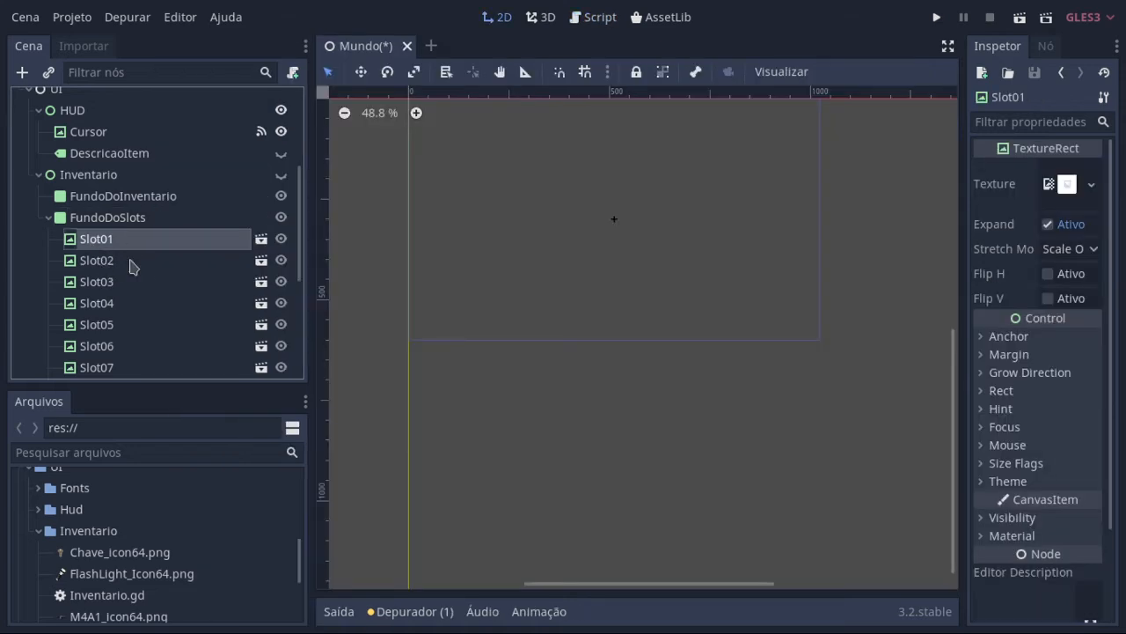
pyautogui.scroll(-3, 155, 364)
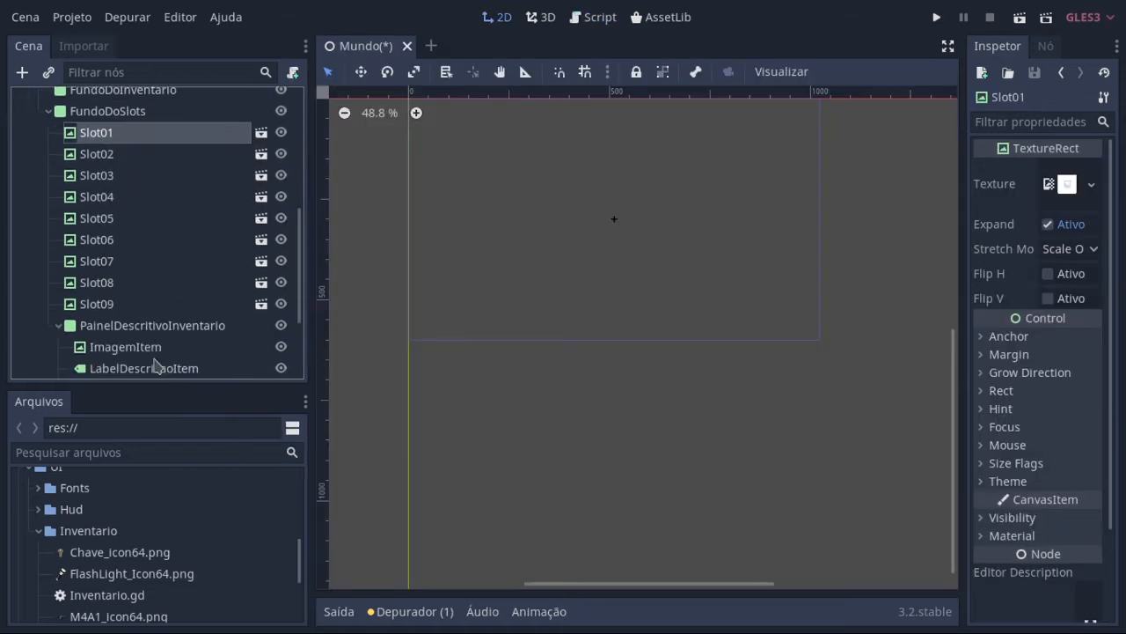
pyautogui.scroll(2, 198, 295)
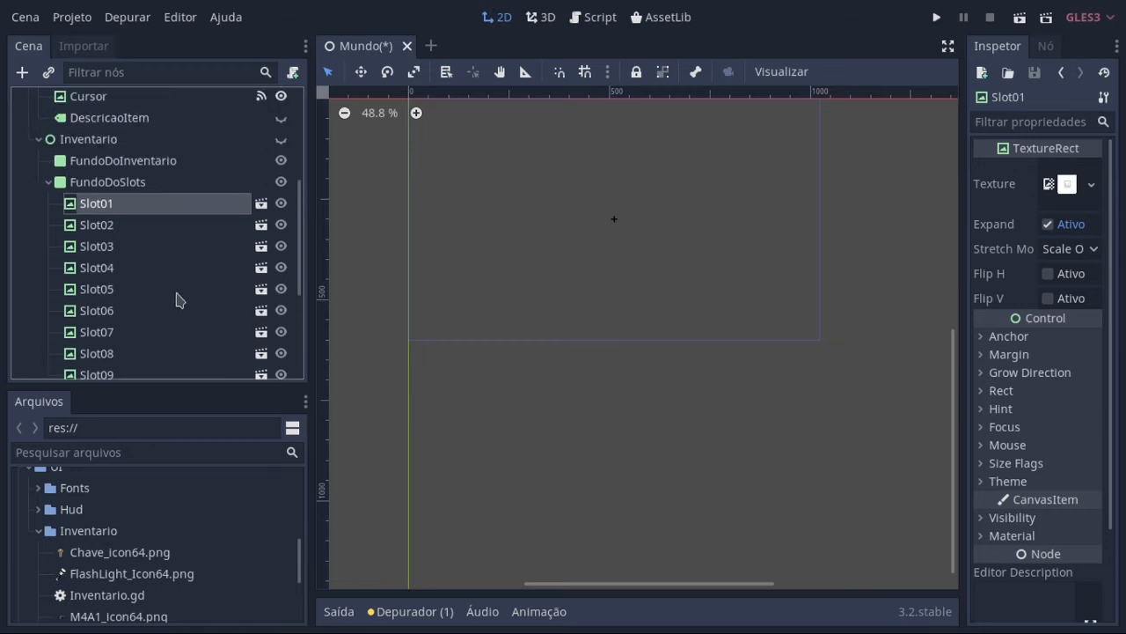
pyautogui.click(110, 183)
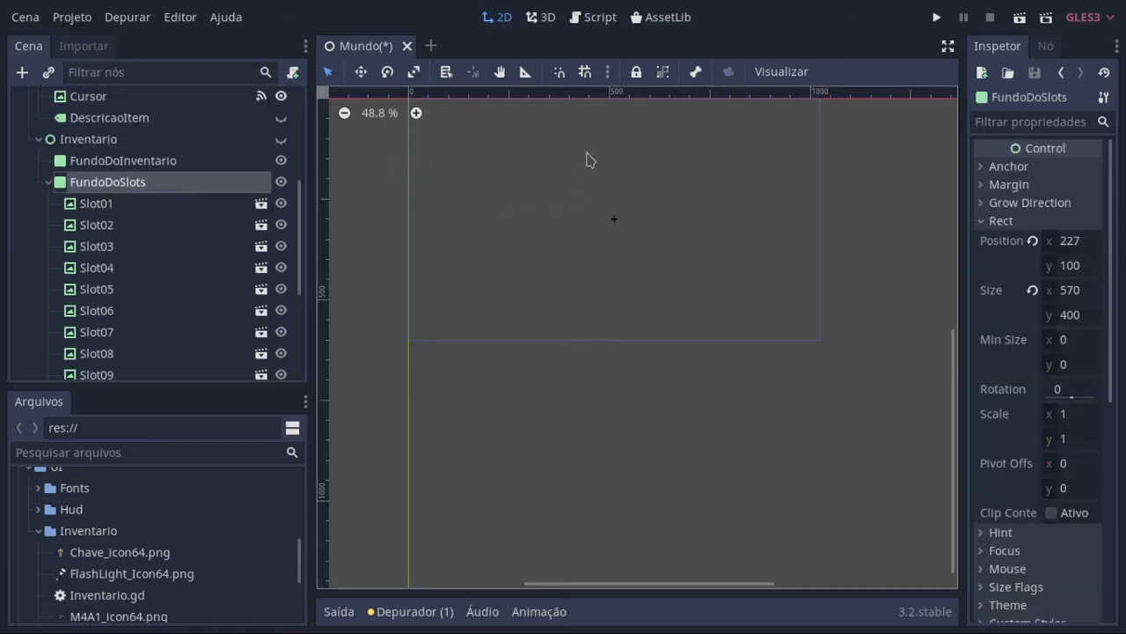
# Step: Return to the Player script in distraction-free mode and append .get_children() to the slot variable's get_node call for FundoDoSlots
pyautogui.click(606, 21)
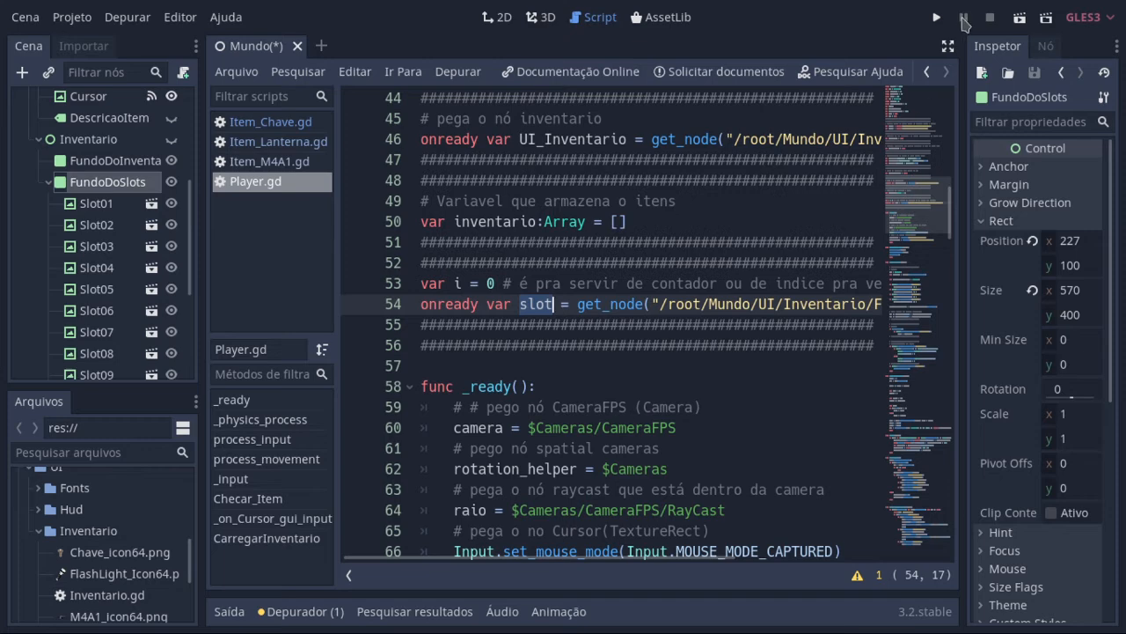
pyautogui.click(948, 46)
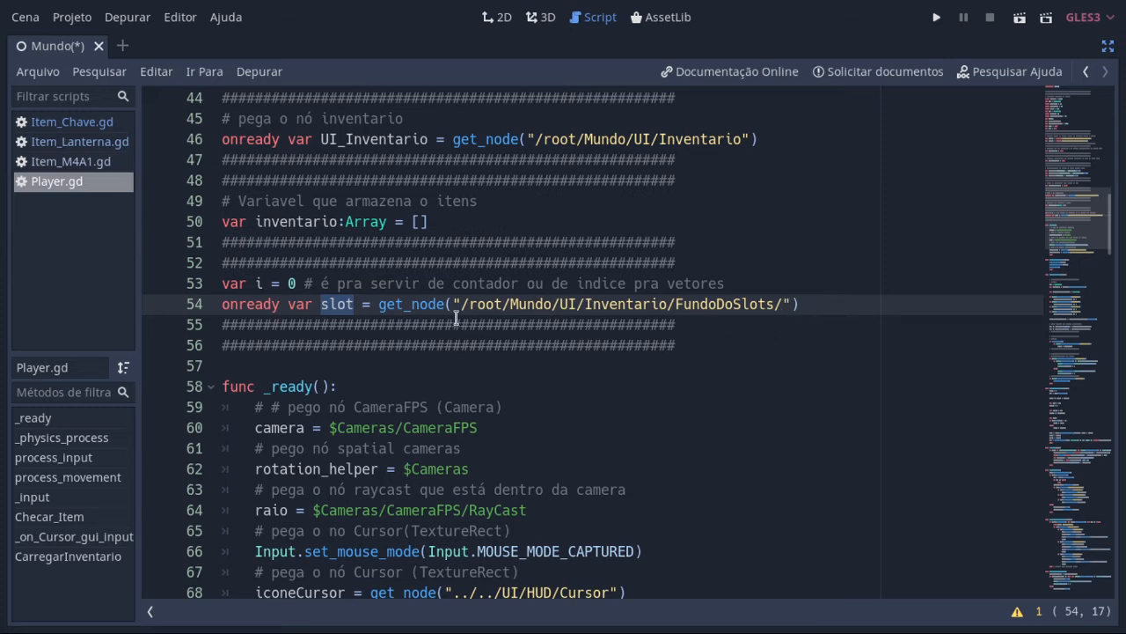
pyautogui.click(825, 297)
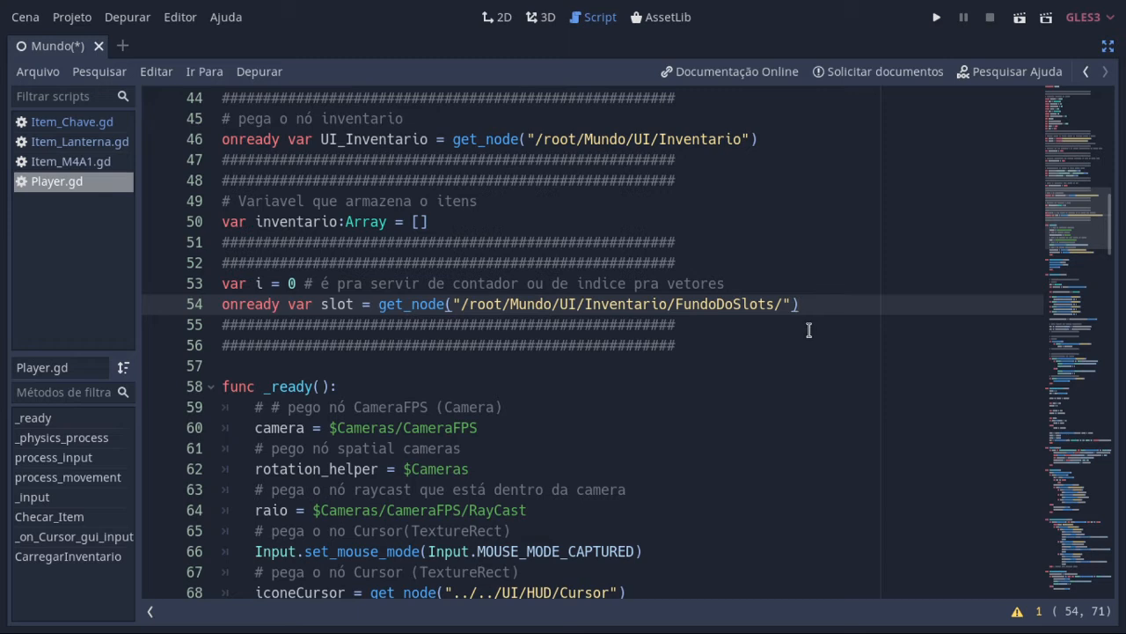
pyautogui.write('.get')
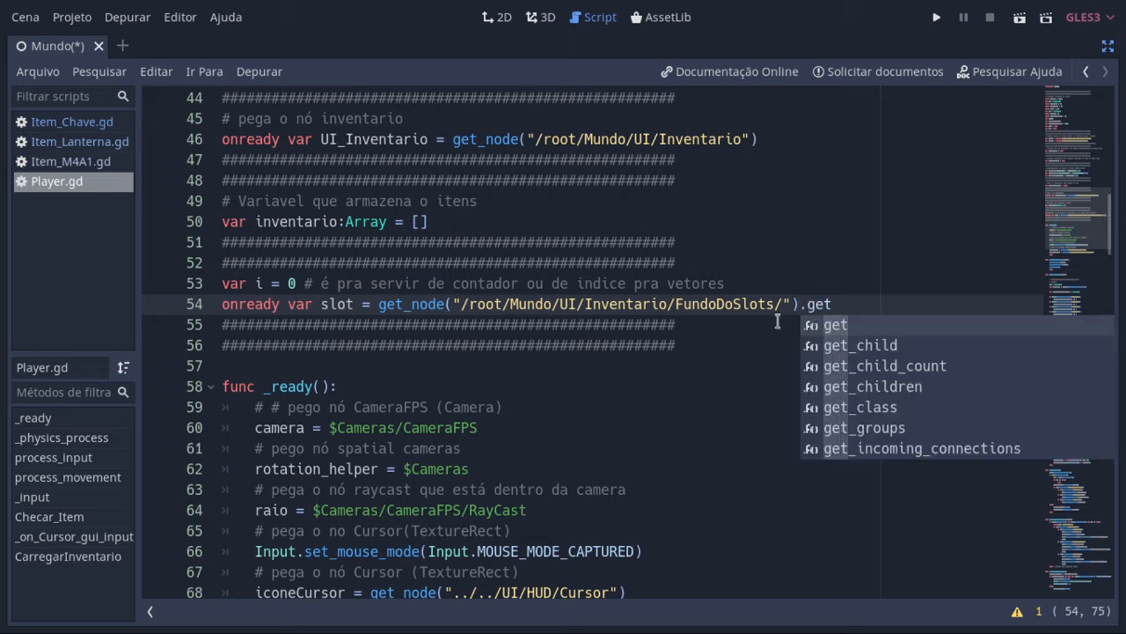
pyautogui.press('Down')
pyautogui.press('Down')
pyautogui.press('Down')
pyautogui.press('Return')
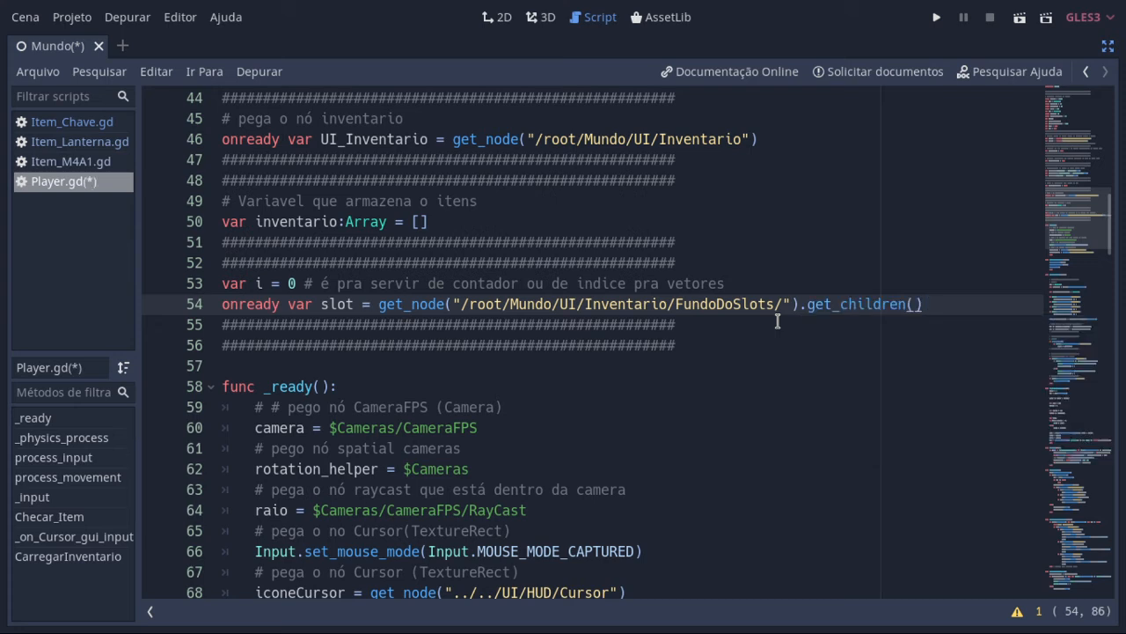
pyautogui.press('BackSpace')
pyautogui.press('BackSpace')
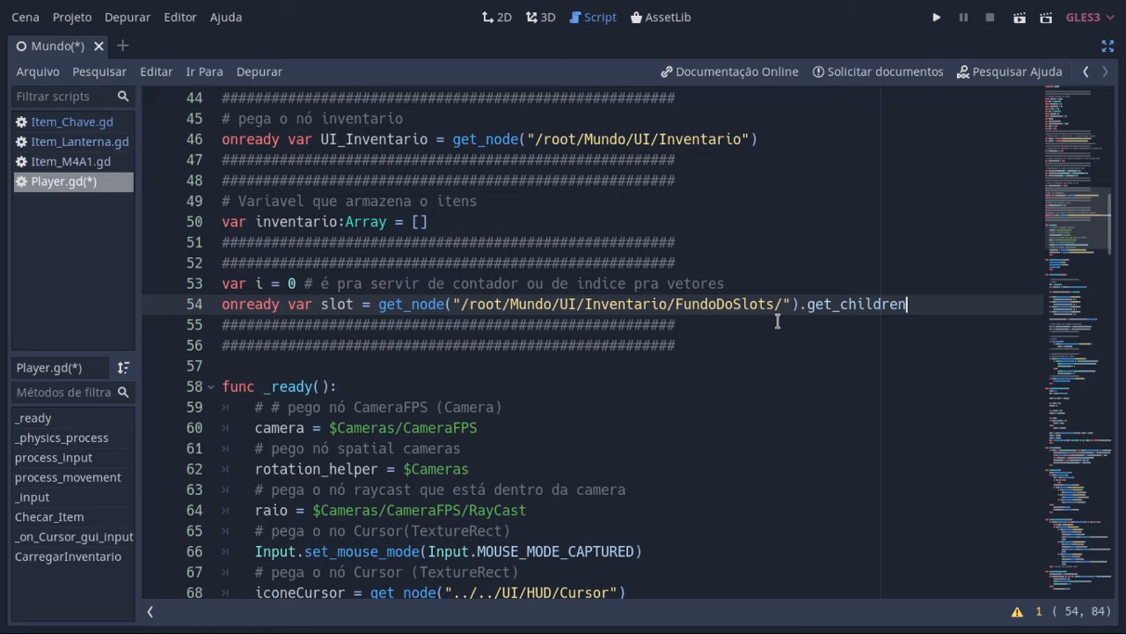
pyautogui.write('(')
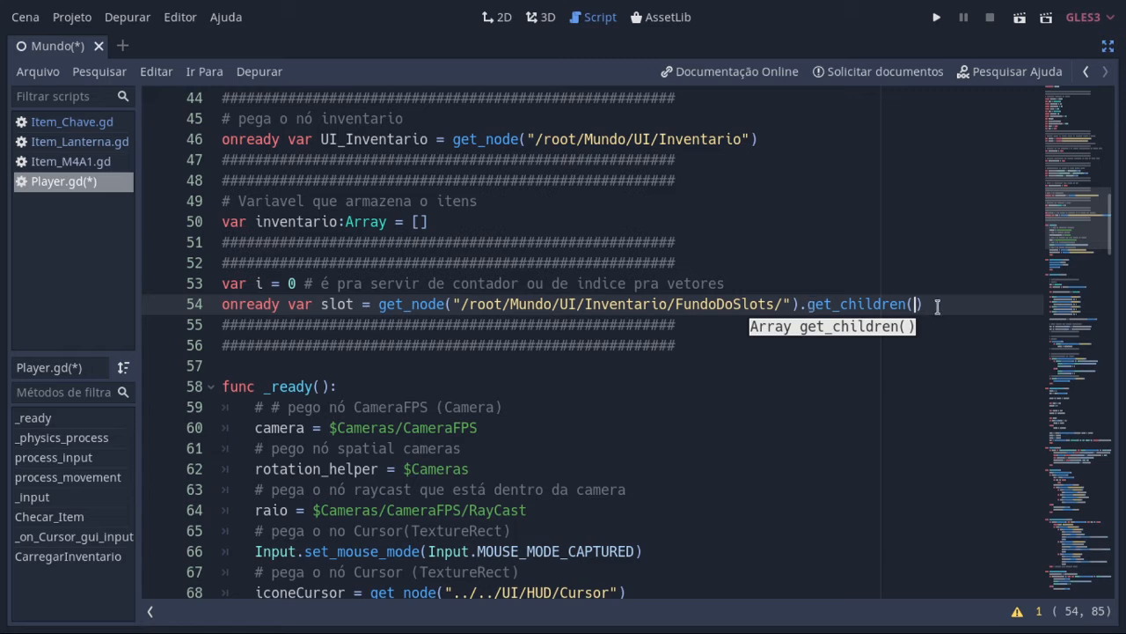
# Step: Append the index [0] to the get_children() call in the slot variable's declaration on line 54
pyautogui.click(936, 304)
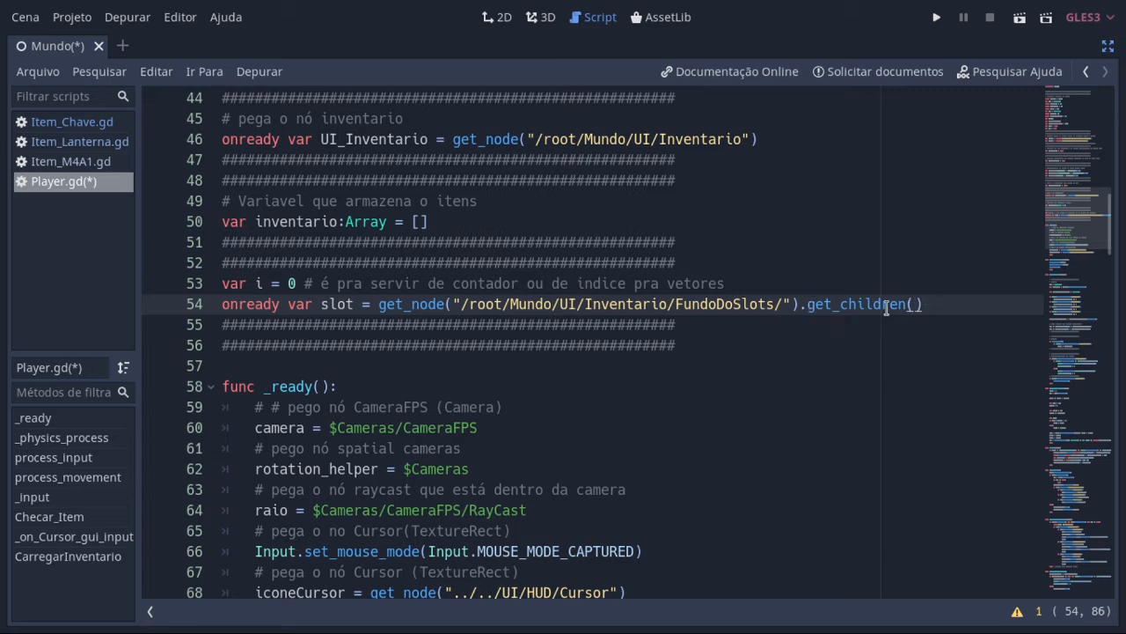
pyautogui.write('[')
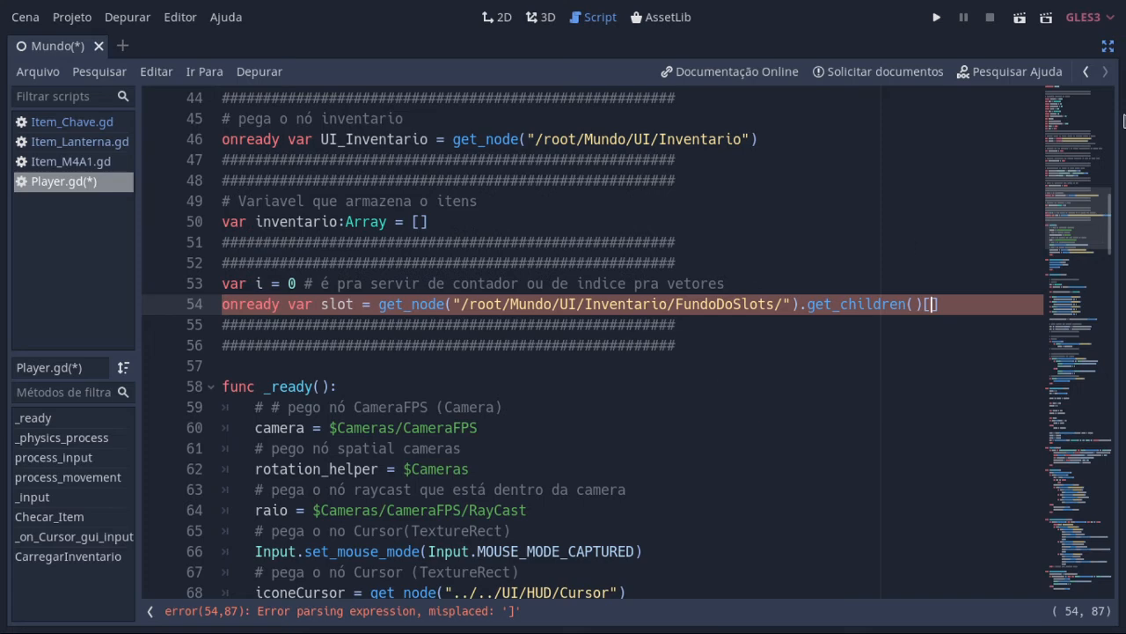
pyautogui.click(1113, 48)
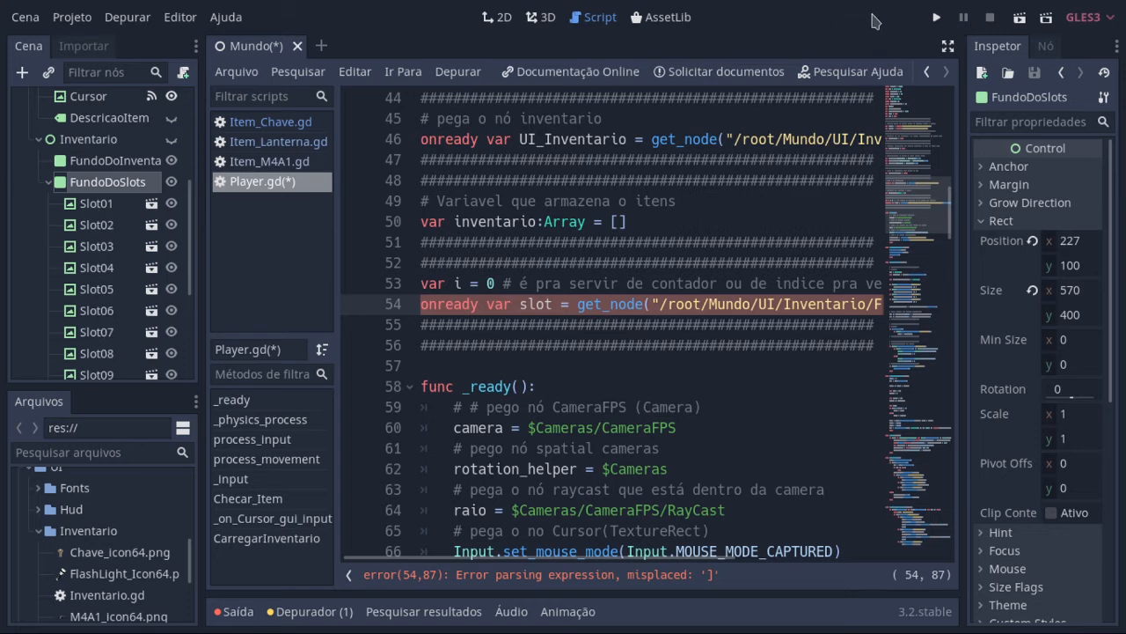
pyautogui.click(947, 49)
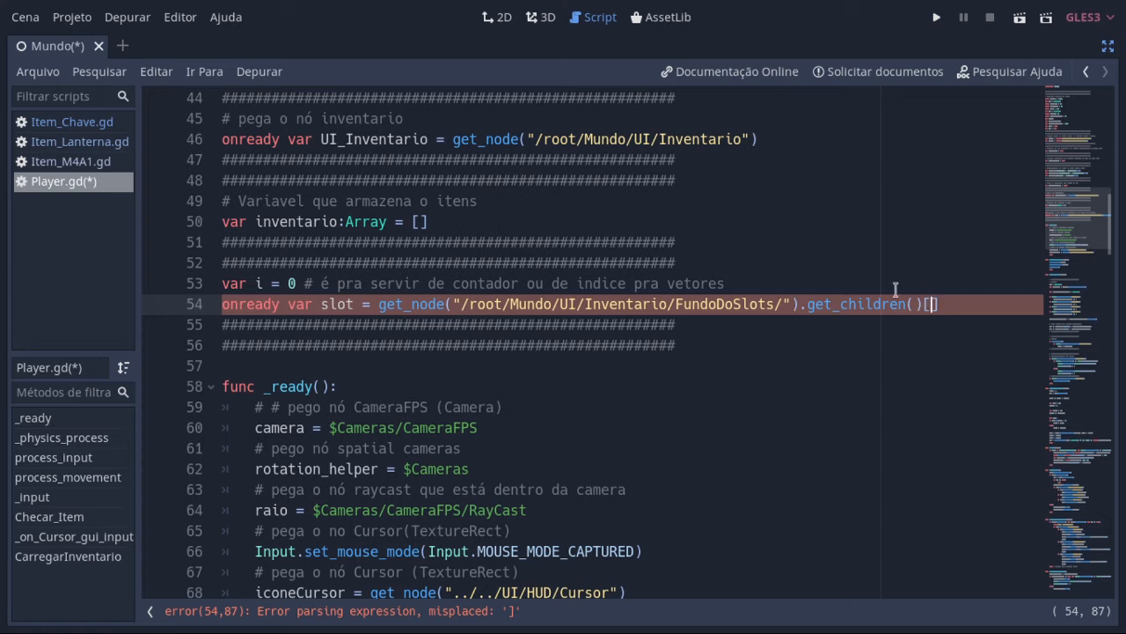
pyautogui.write('0')
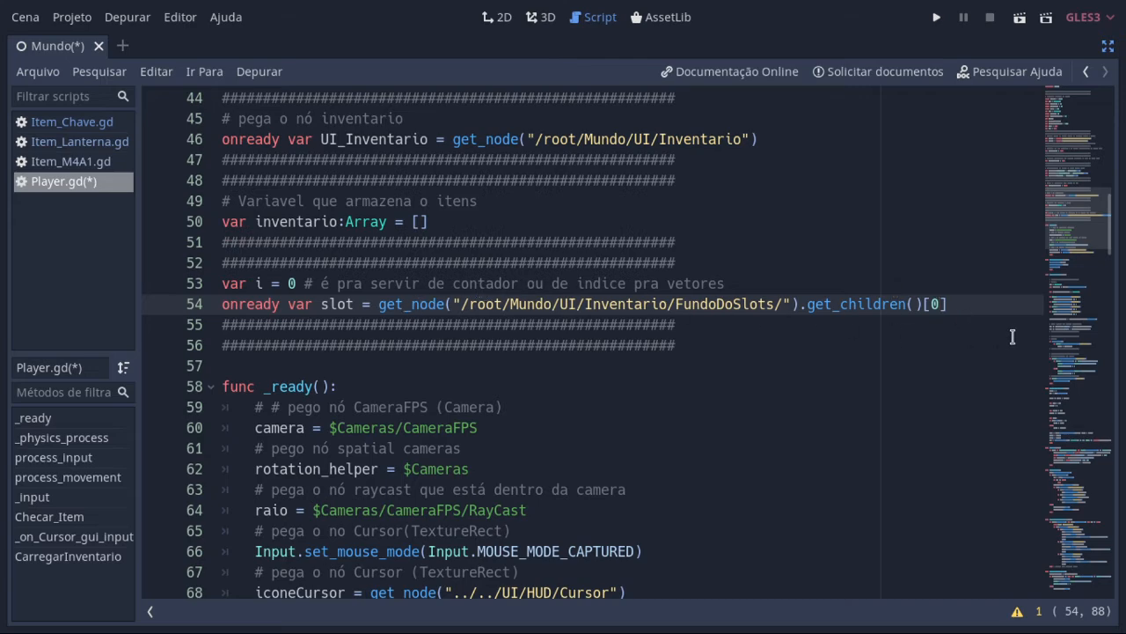
# Step: Leave distraction-free mode, inspect the Slot01 node under FundoDoSlots, and return to the Player script
pyautogui.click(1108, 46)
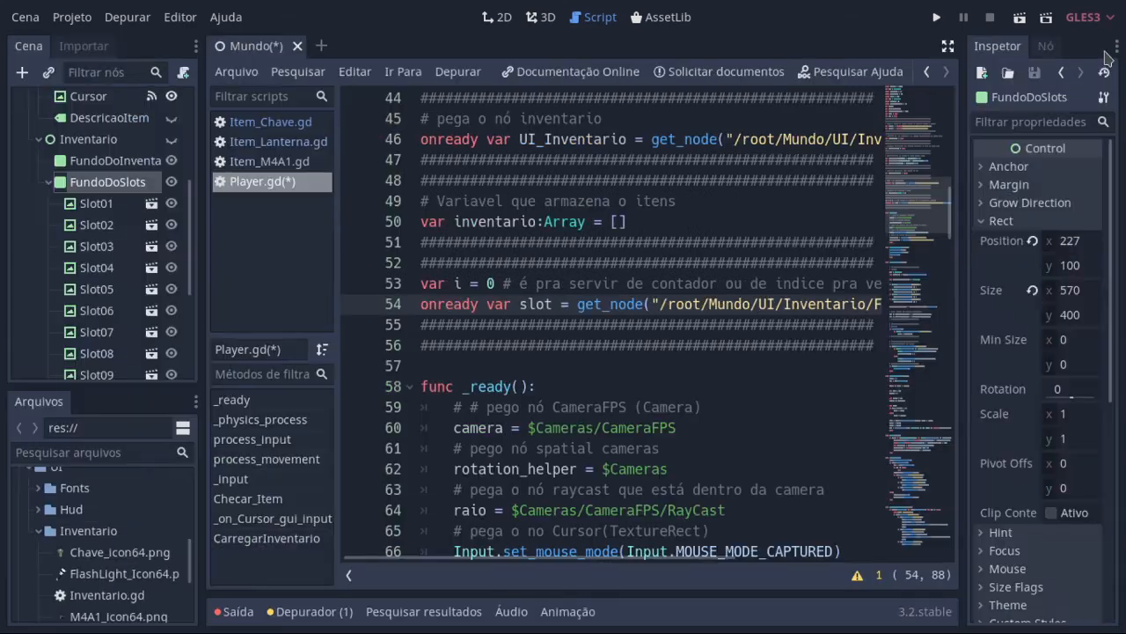
pyautogui.click(93, 205)
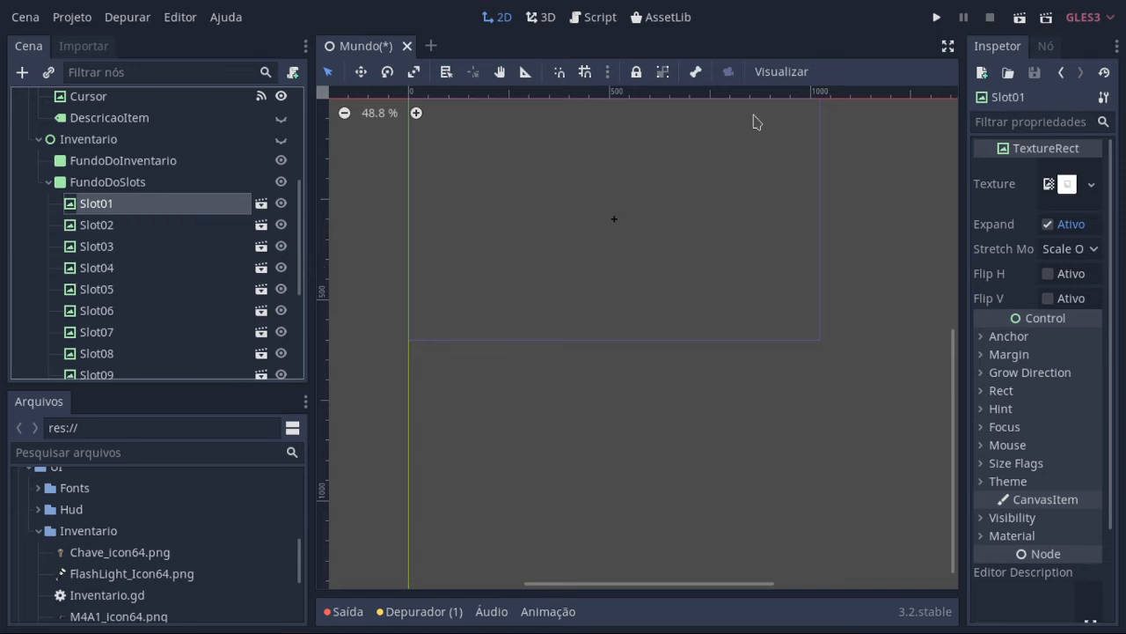
pyautogui.click(948, 46)
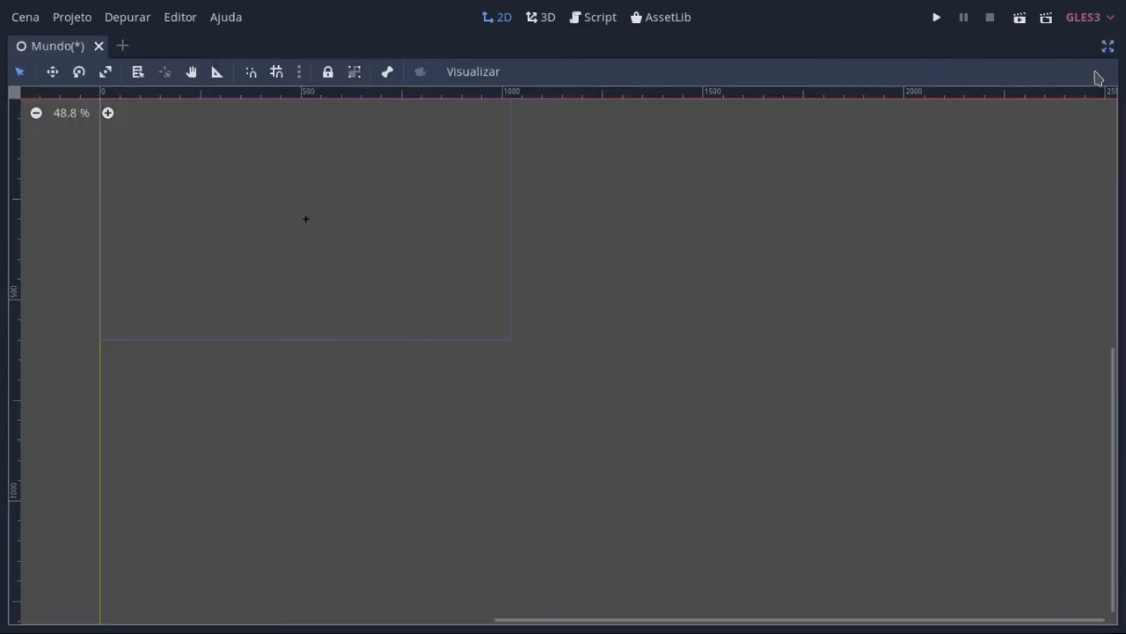
pyautogui.click(1109, 47)
pyautogui.click(610, 21)
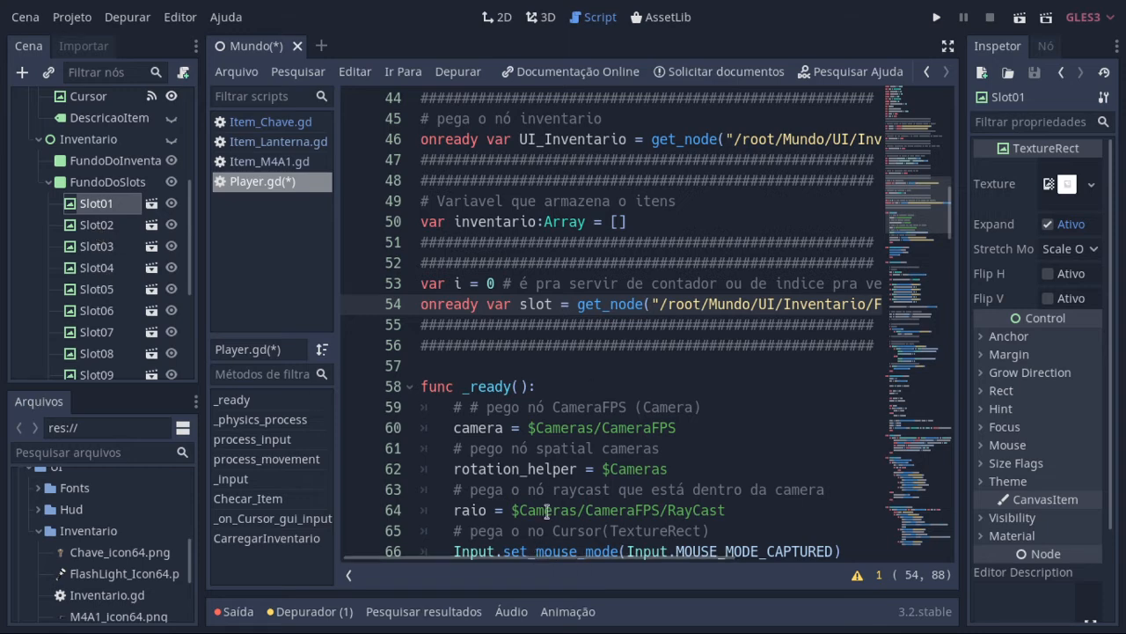
# Step: Highlight the counter variable i and replace the get_children() index in the slot declaration with i
pyautogui.click(448, 283)
pyautogui.doubleClick(448, 282)
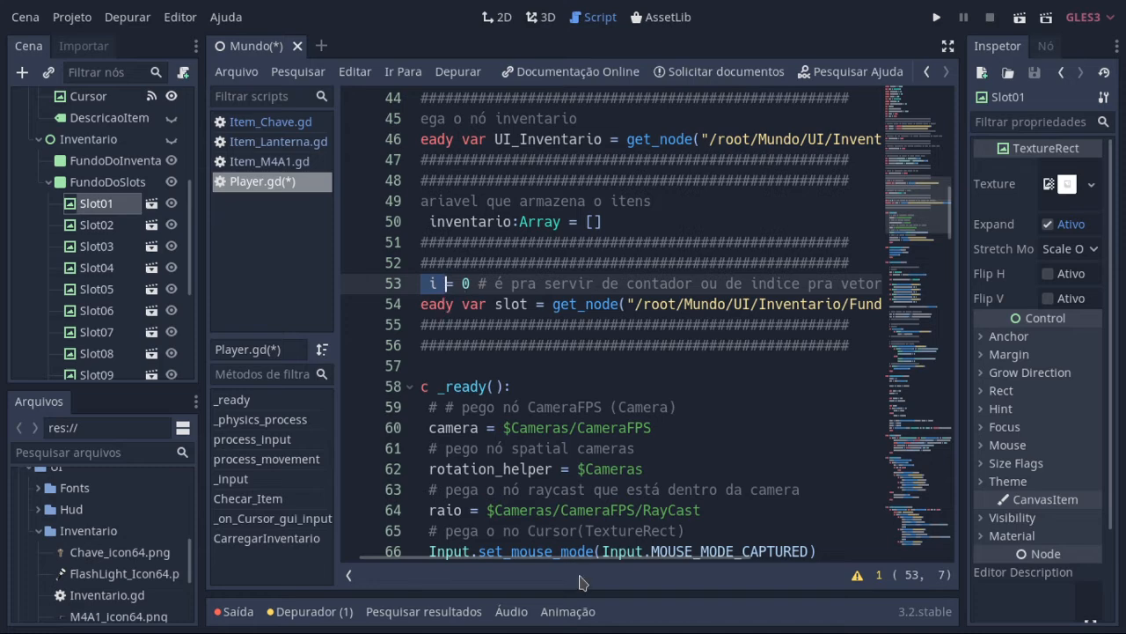
pyautogui.moveTo(585, 564); pyautogui.dragTo(795, 589)
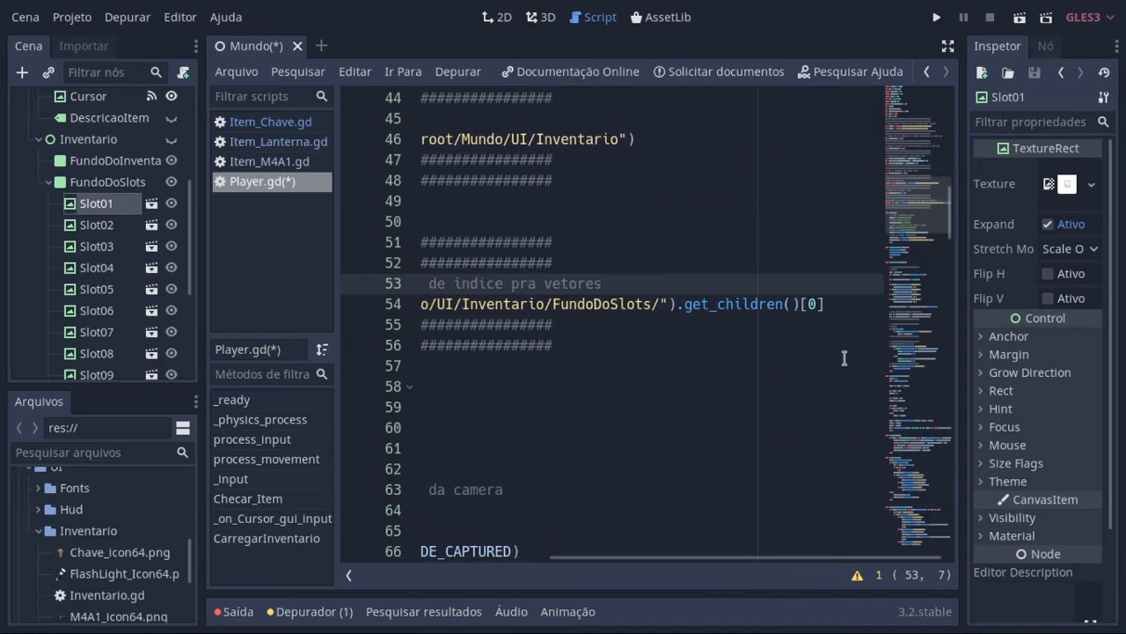
pyautogui.click(811, 304)
pyautogui.press('Delete')
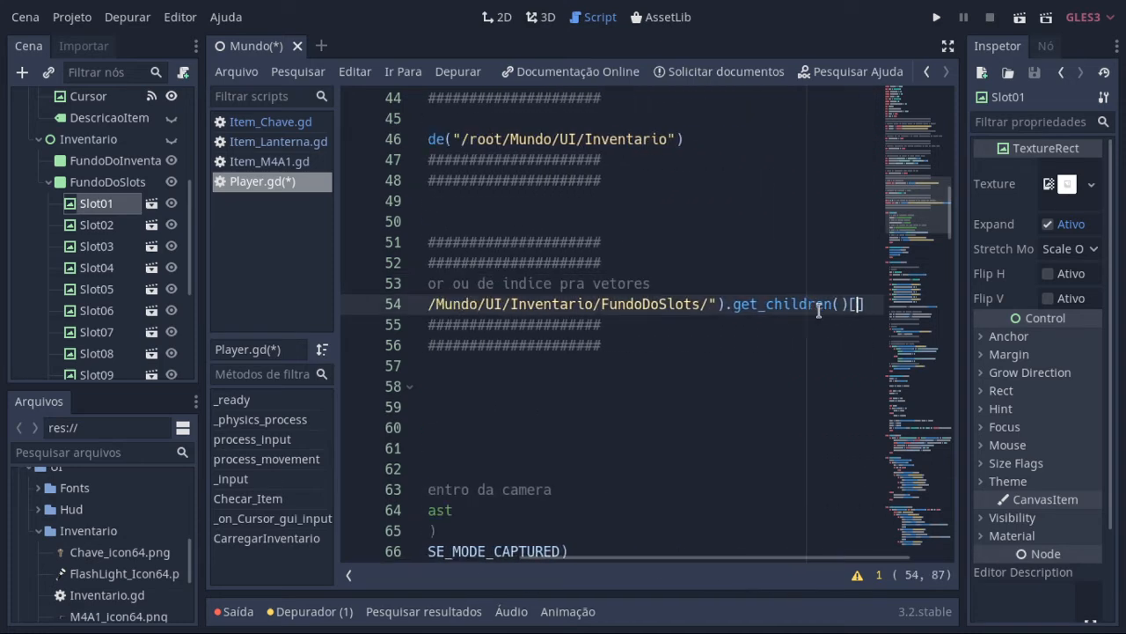
pyautogui.write('i')
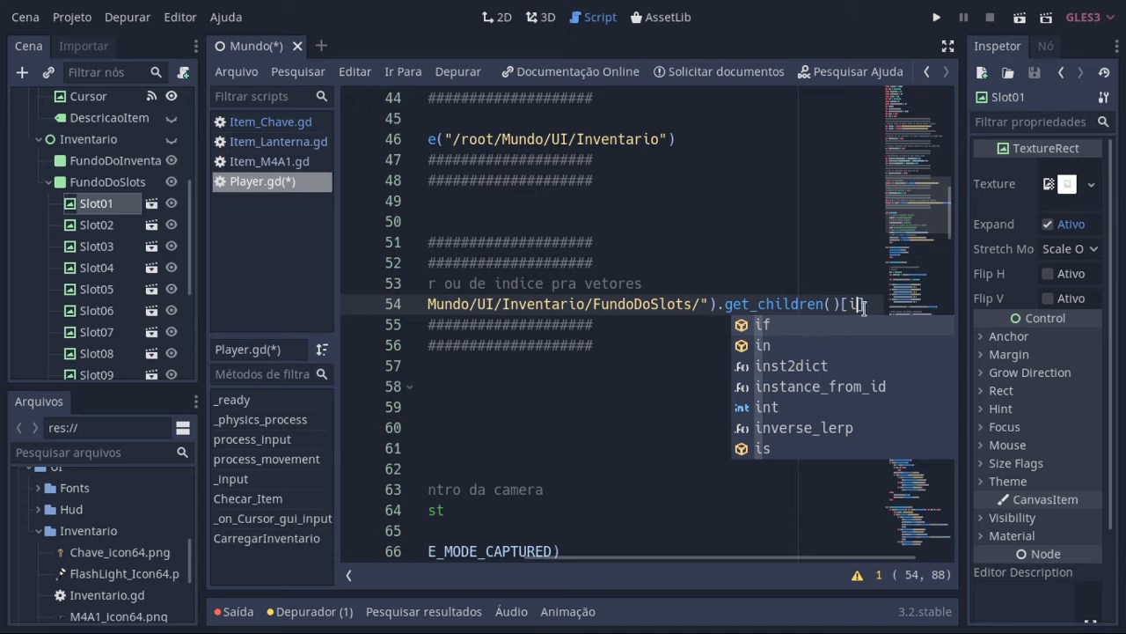
# Step: Remove .get_children()[i] from the slot declaration, leaving only the get_node call, and enter distraction-free mode
pyautogui.moveTo(862, 306); pyautogui.dragTo(715, 307)
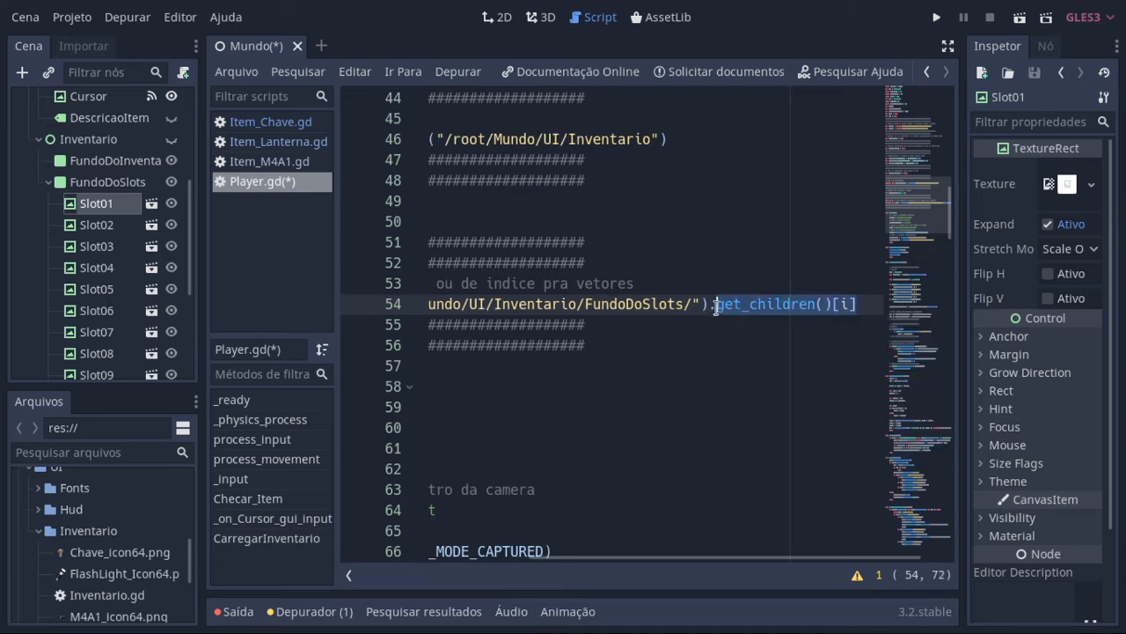
pyautogui.press('BackSpace')
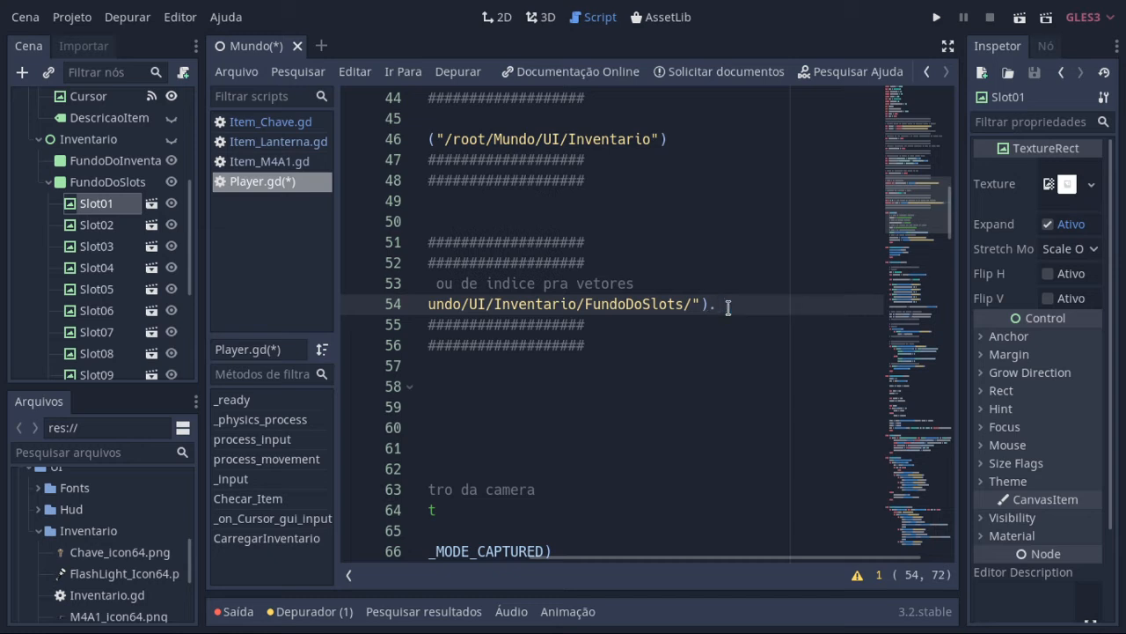
pyautogui.press('BackSpace')
pyautogui.click(948, 45)
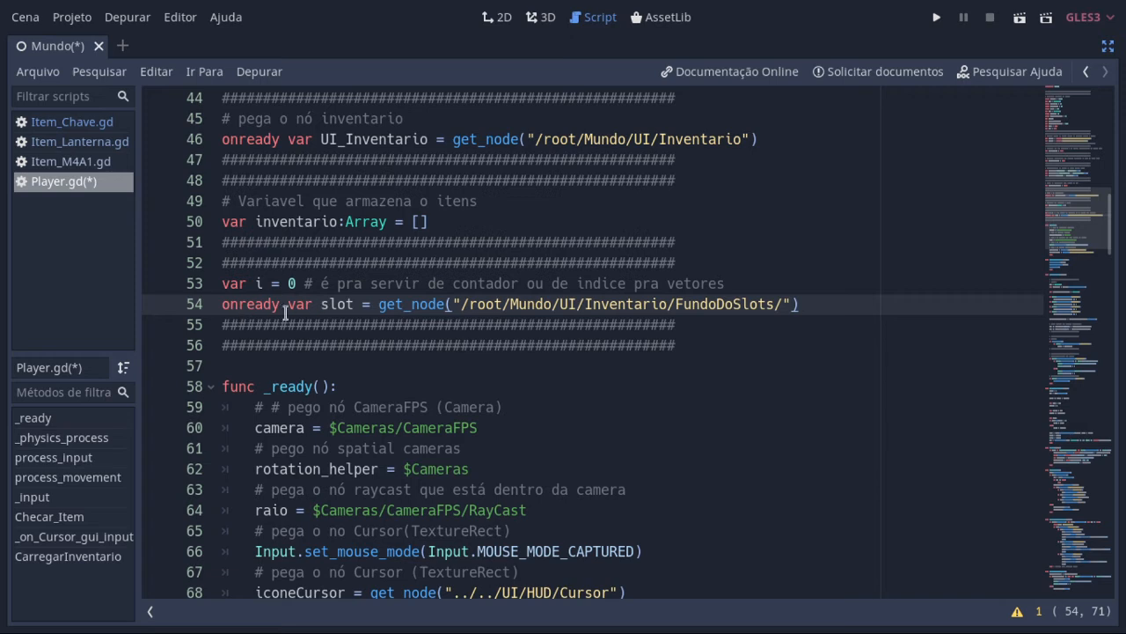
# Step: Highlight the get_node call for FundoDoSlots and the slot variable name on line 54
pyautogui.click(378, 304)
pyautogui.moveTo(378, 304); pyautogui.dragTo(820, 302)
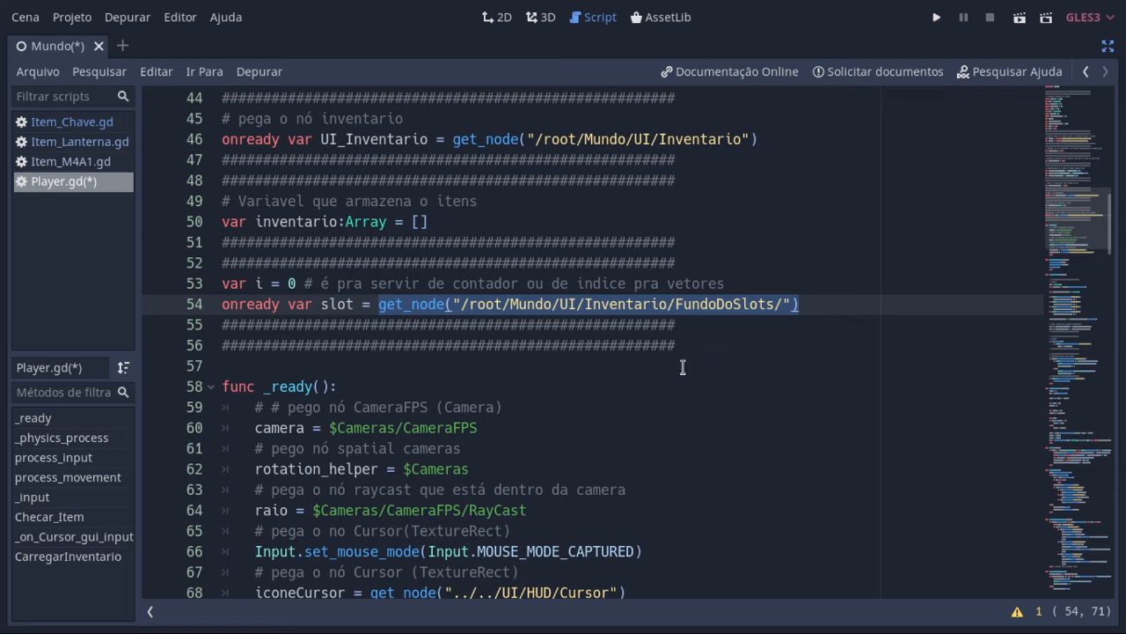
pyautogui.doubleClick(342, 305)
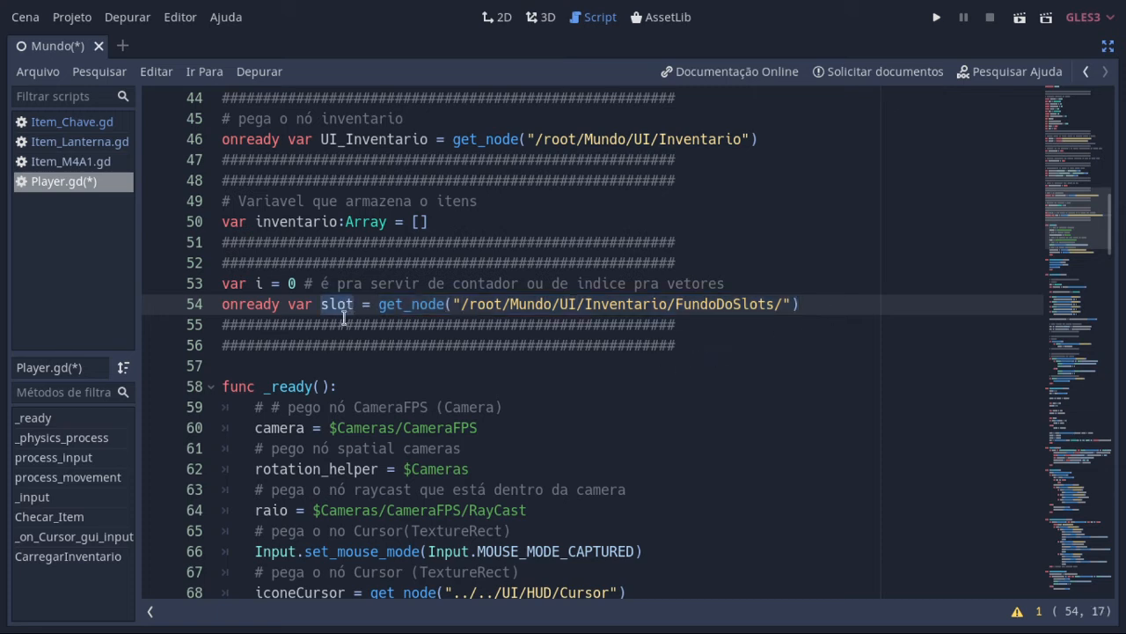
pyautogui.scroll(1, 805, 338)
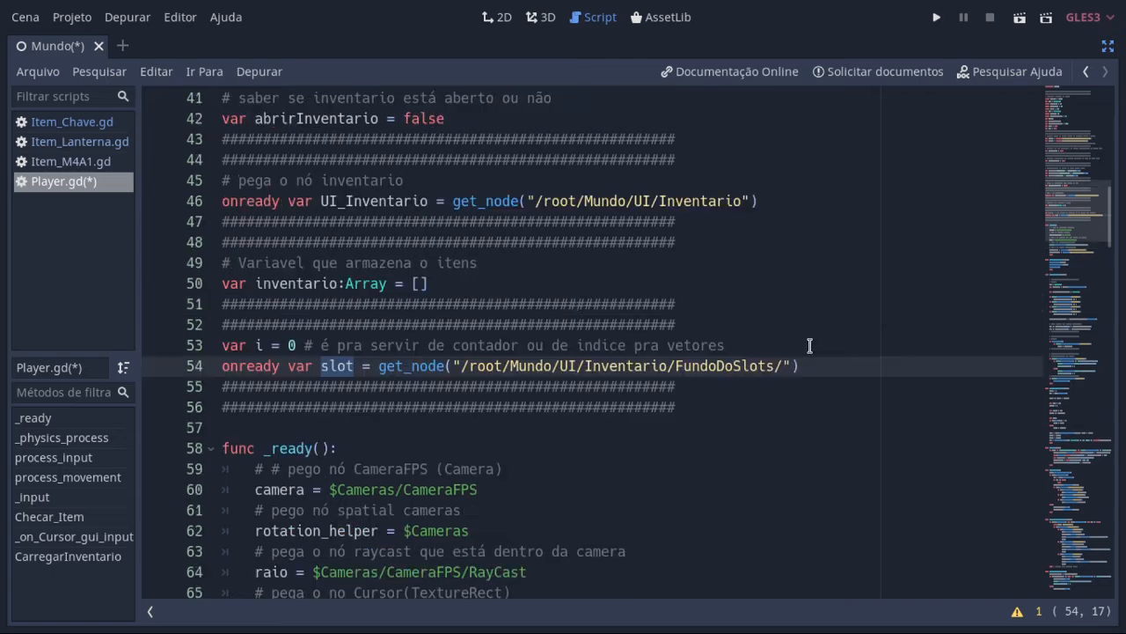
pyautogui.scroll(-4, 808, 342)
pyautogui.scroll(1, 810, 346)
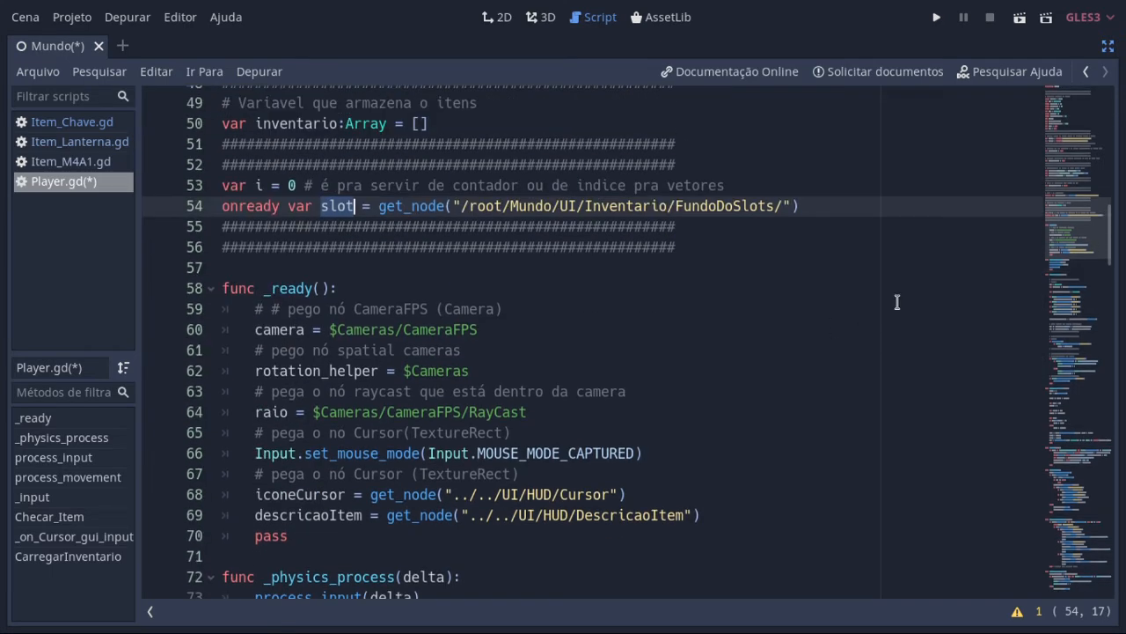
# Step: Review how _on_Cursor_gui_input uses slot and i for each item, comparing it with the slot declaration and Checar_Item
pyautogui.moveTo(1111, 242); pyautogui.dragTo(1067, 629)
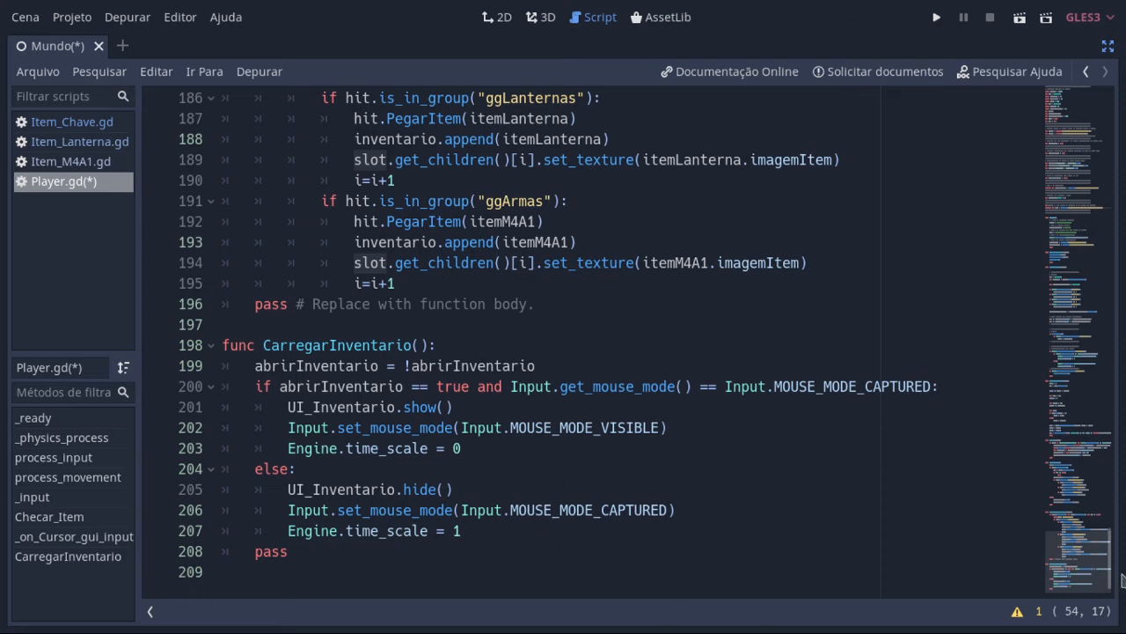
pyautogui.moveTo(1122, 578); pyautogui.dragTo(1113, 552)
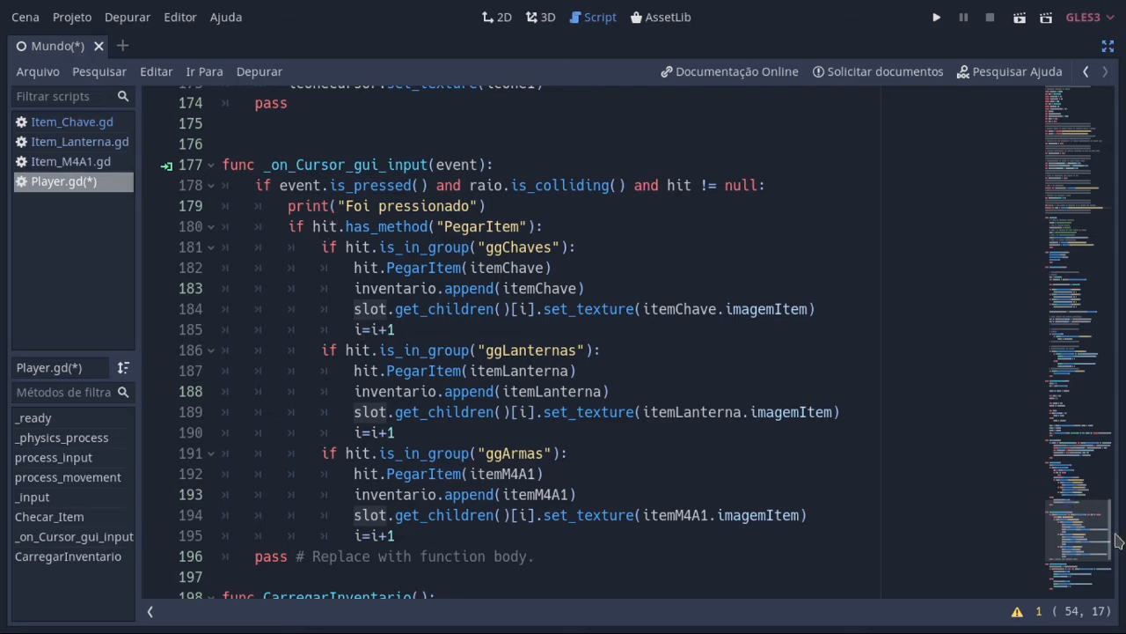
pyautogui.moveTo(1119, 541); pyautogui.dragTo(1125, 248)
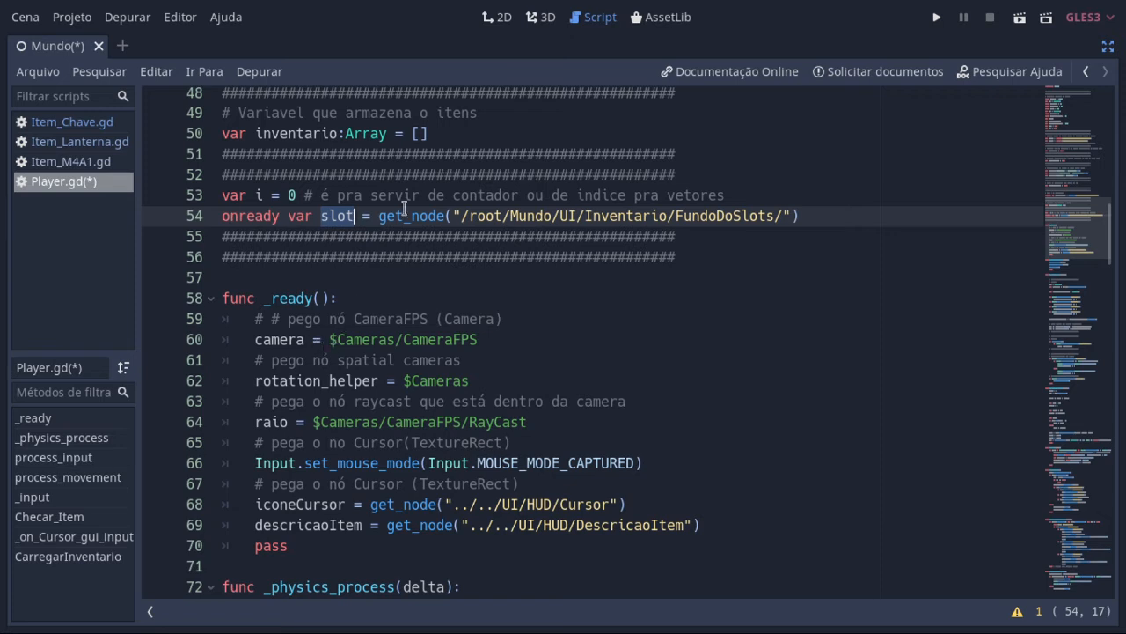
pyautogui.moveTo(1109, 249); pyautogui.dragTo(1087, 503)
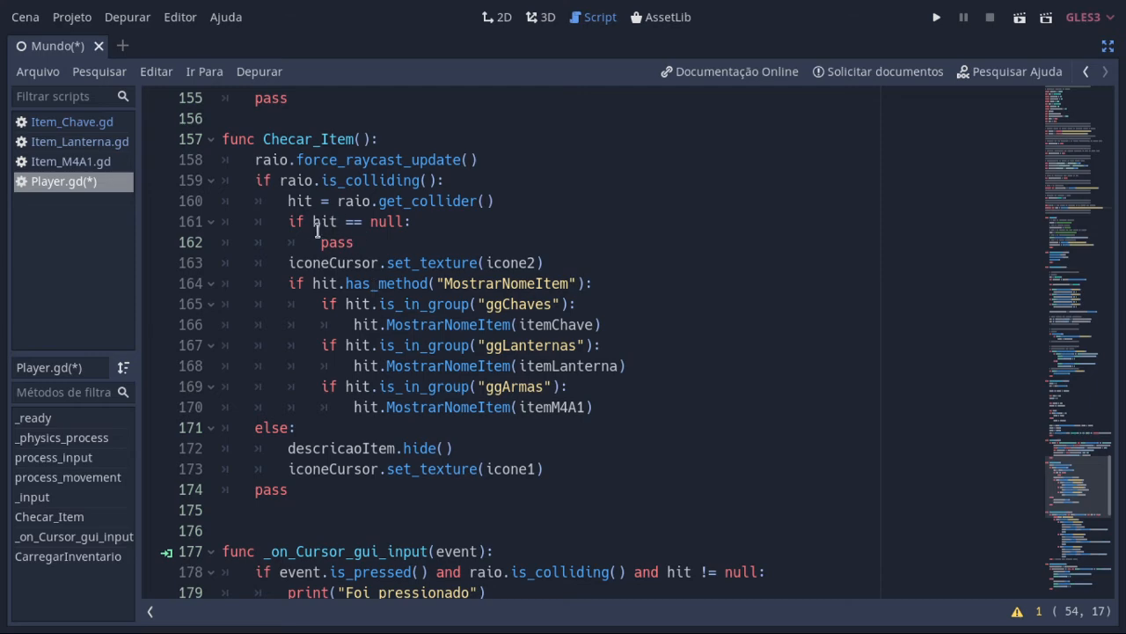
pyautogui.scroll(-2, 465, 230)
pyautogui.scroll(-6, 465, 230)
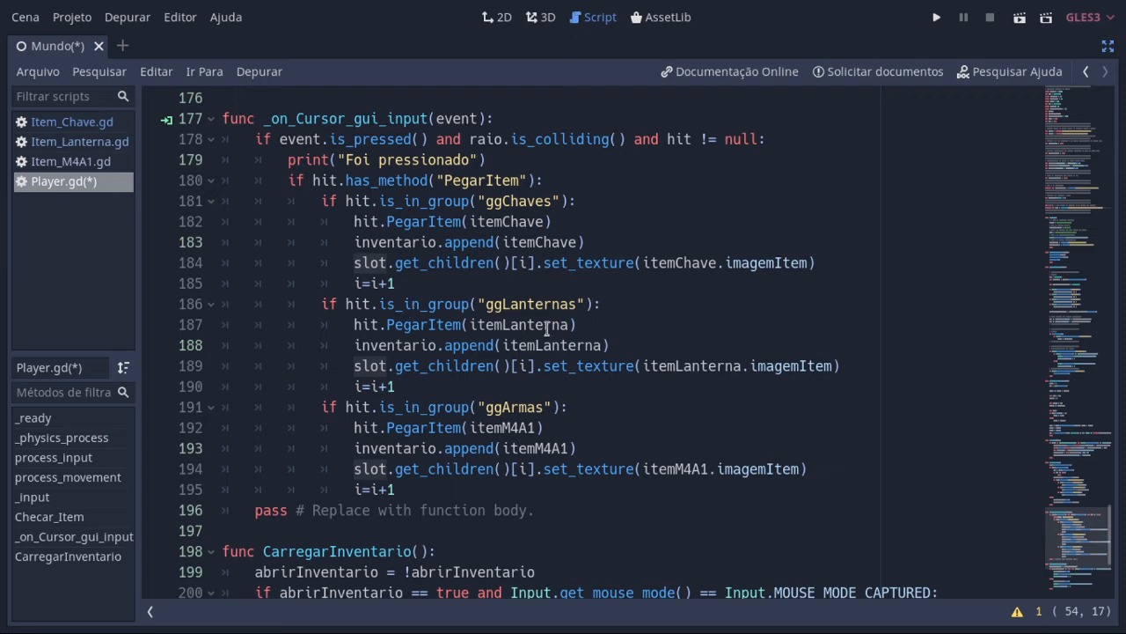
# Step: Append .nomeDoItem to the itemChave argument of PegarItem in the ggChaves branch and remove it again
pyautogui.doubleClick(506, 222)
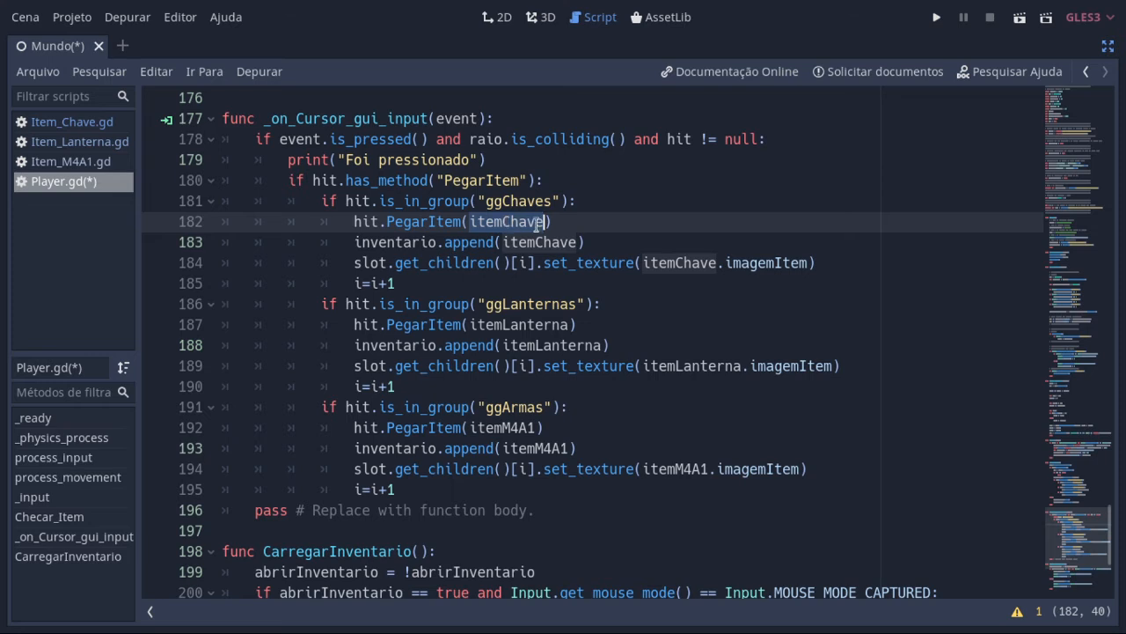
pyautogui.click(541, 222)
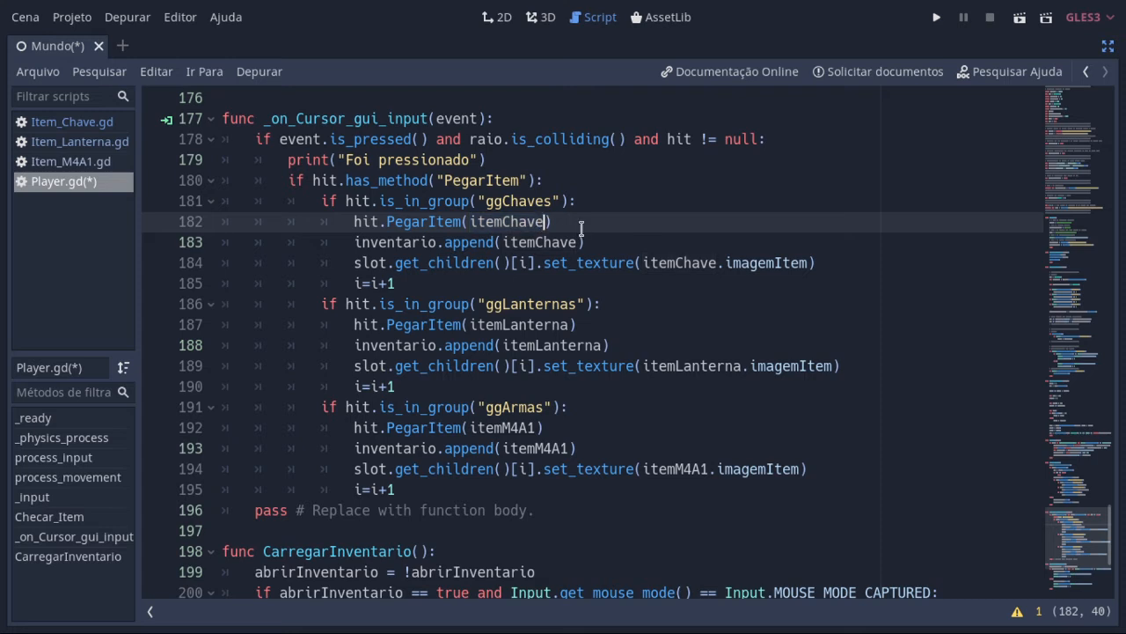
pyautogui.write('.')
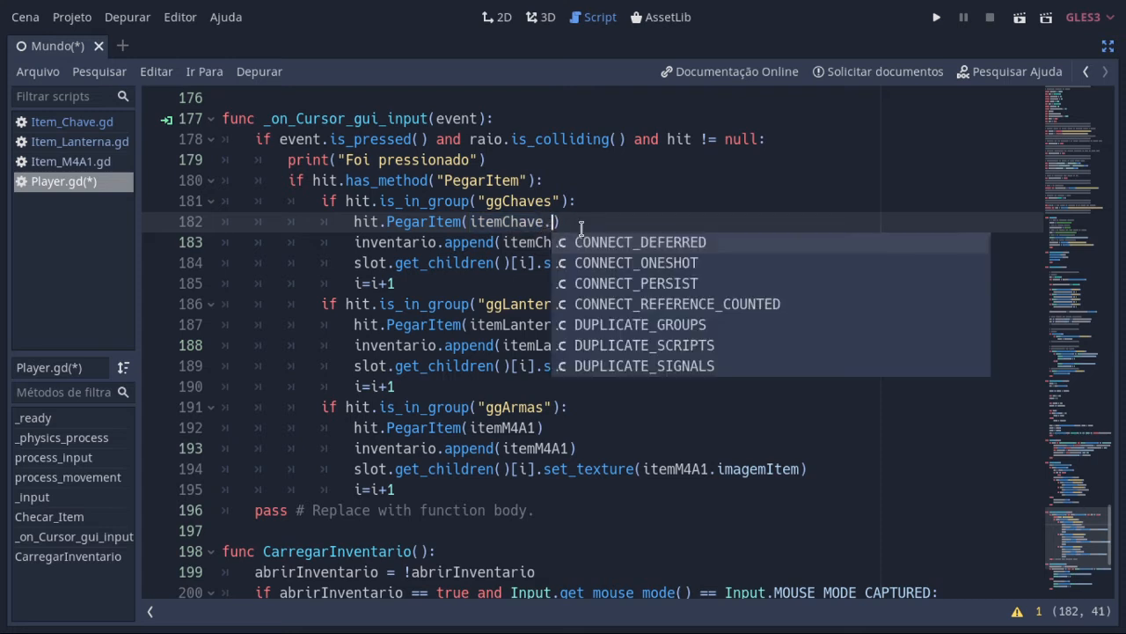
pyautogui.write('no')
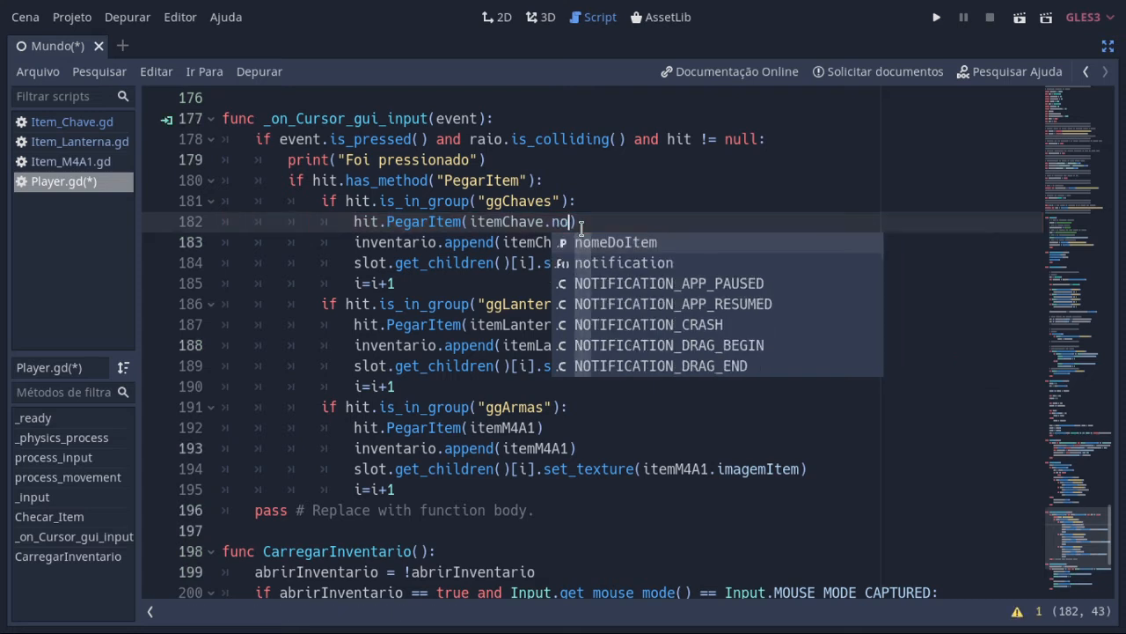
pyautogui.press('Return')
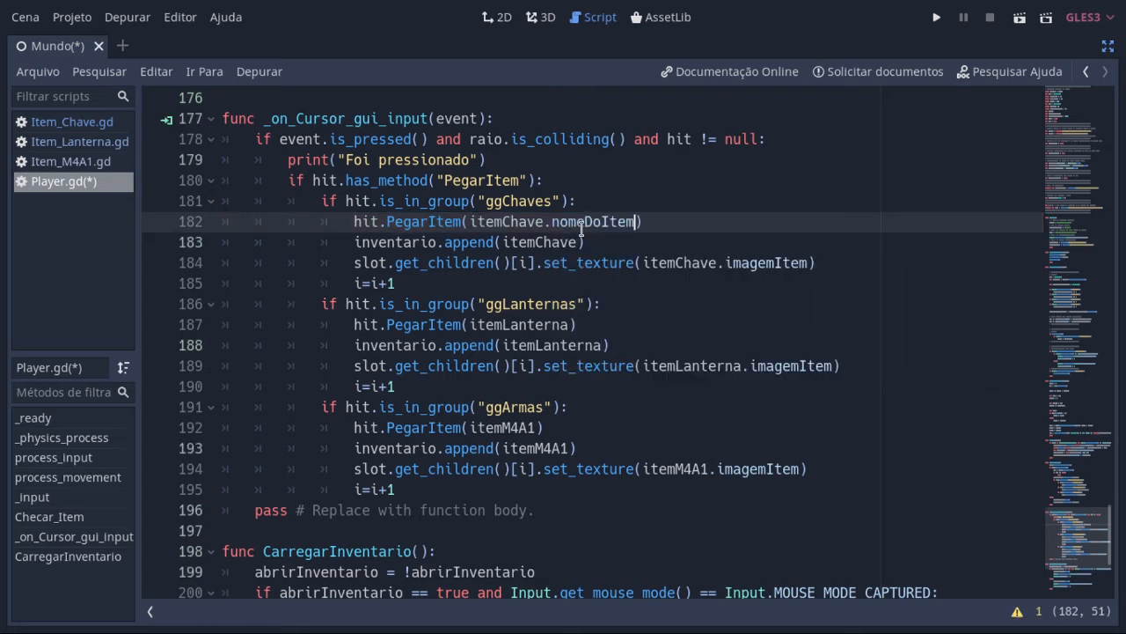
pyautogui.press('BackSpace')
pyautogui.press('BackSpace')
pyautogui.press('BackSpace')
pyautogui.press('BackSpace')
pyautogui.press('BackSpace')
pyautogui.press('BackSpace')
pyautogui.press('BackSpace')
pyautogui.press('BackSpace')
pyautogui.press('BackSpace')
pyautogui.press('BackSpace')
pyautogui.press('BackSpace')
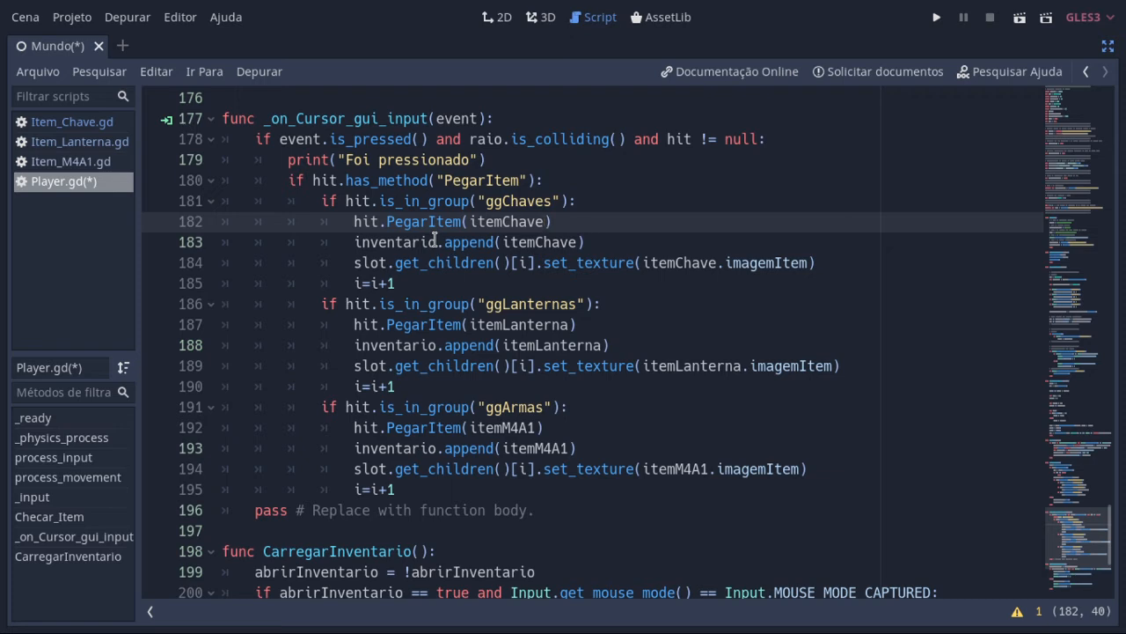
# Step: Highlight slot in the ggChaves branch's set_texture line and go back to the variable's declaration
pyautogui.doubleClick(368, 264)
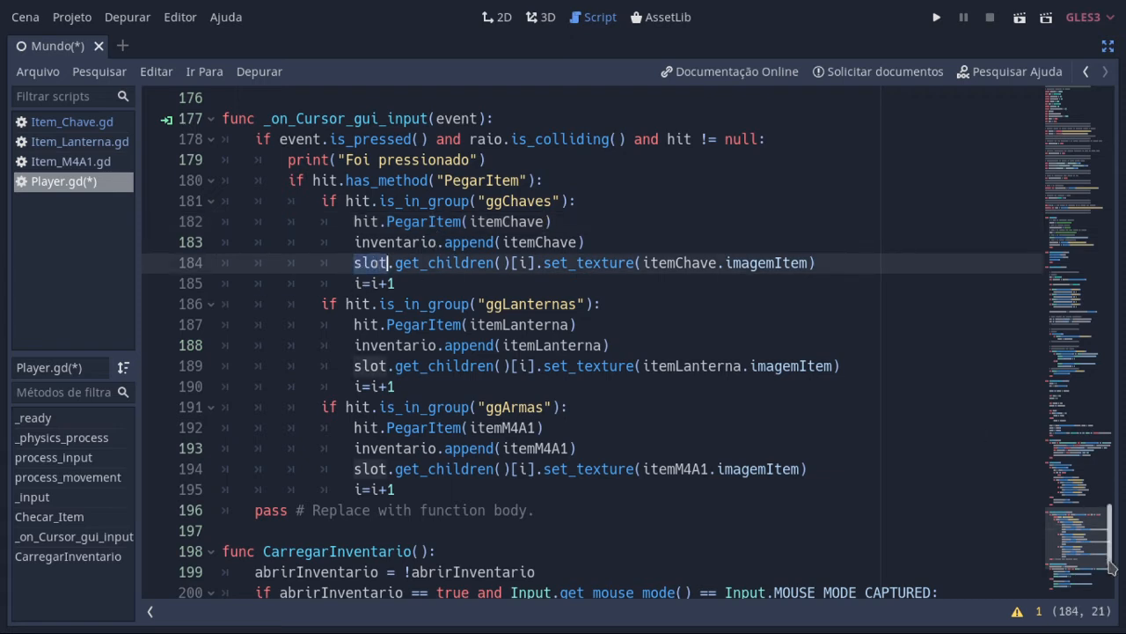
pyautogui.moveTo(1110, 568); pyautogui.dragTo(1121, 249)
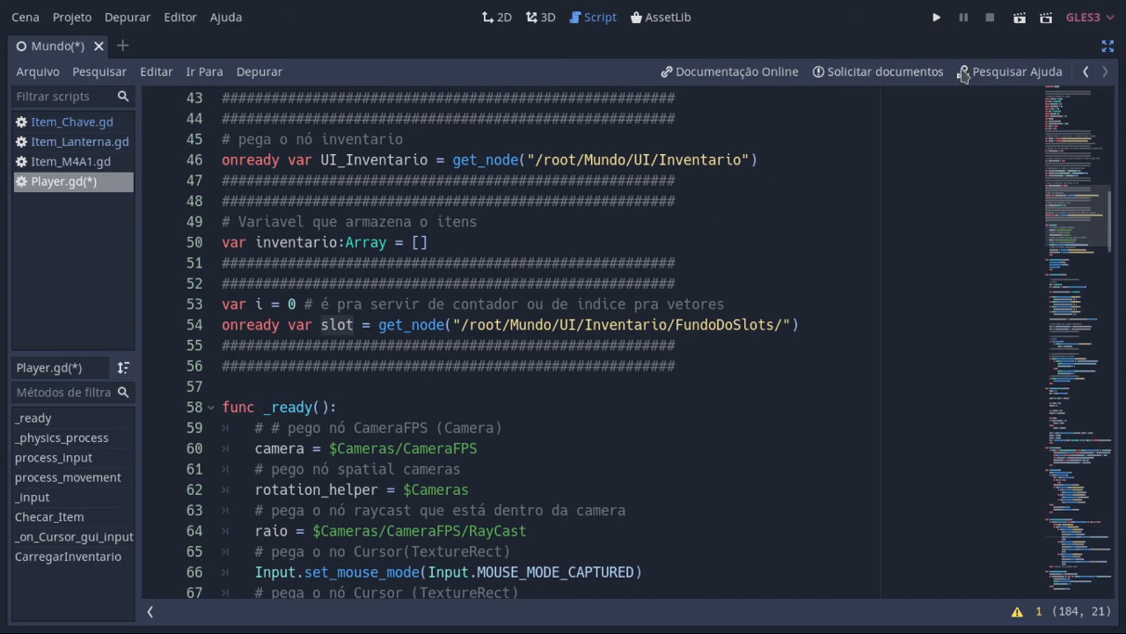
# Step: Show the Inventario node in the 2D view to examine its slot grid, hide it again and return to the script
pyautogui.click(1109, 47)
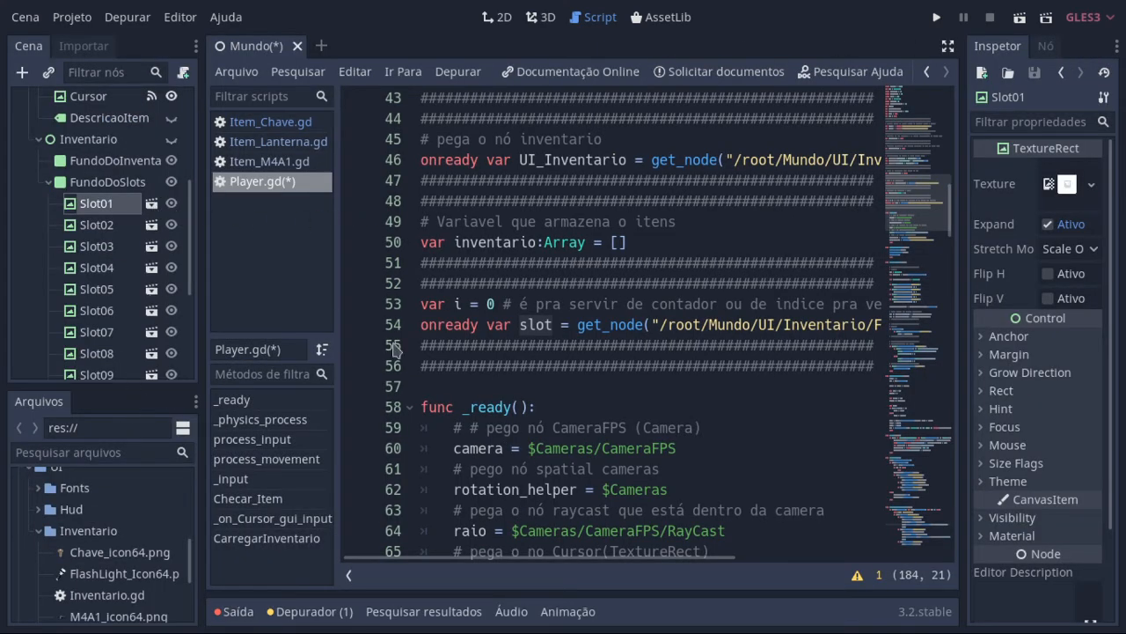
pyautogui.click(502, 18)
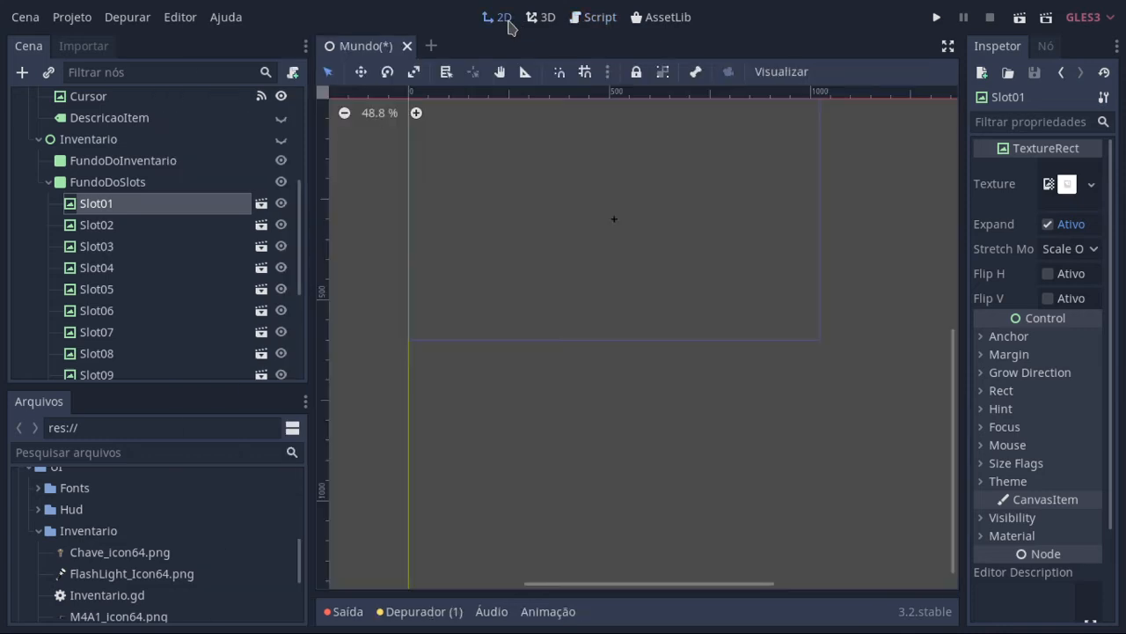
pyautogui.click(281, 139)
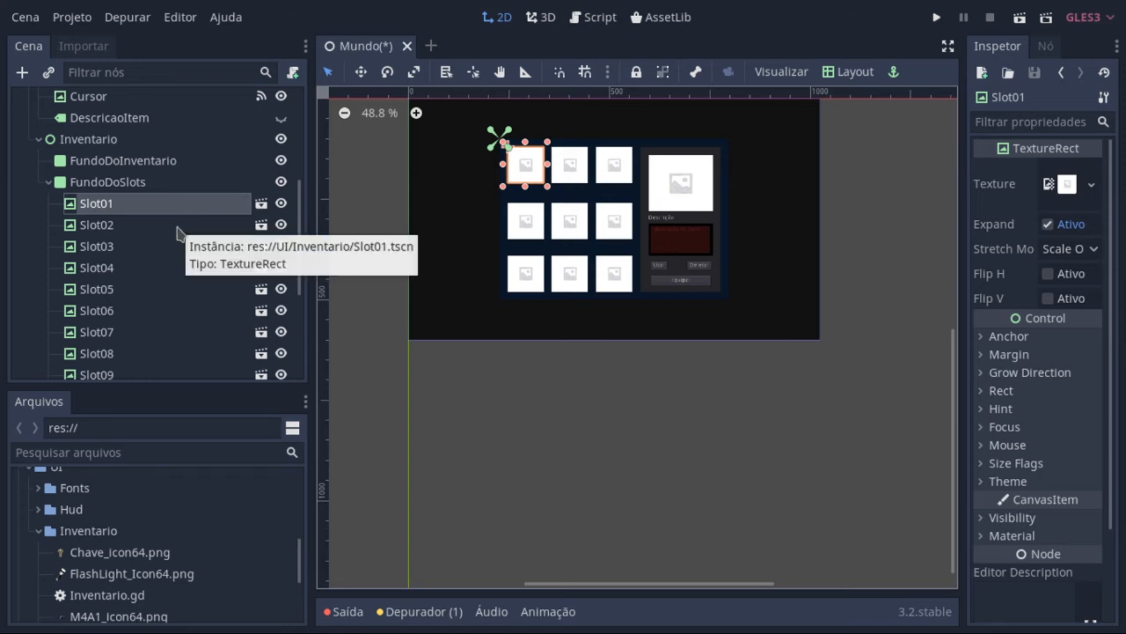
pyautogui.click(599, 16)
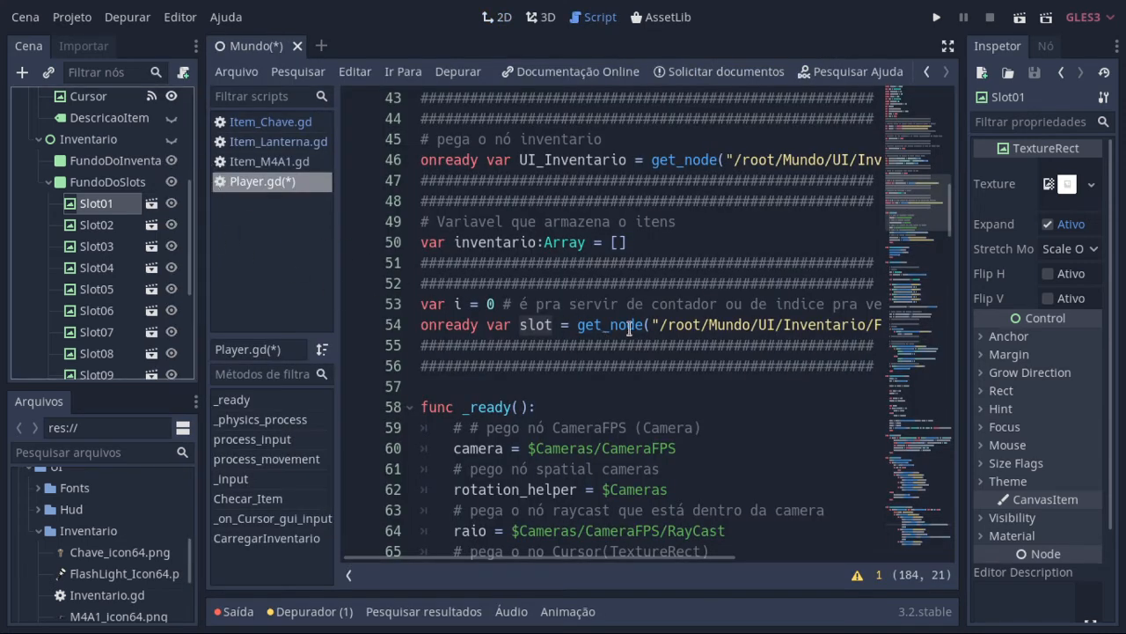
# Step: Go from the slot declaration to the _on_Cursor_gui_input function and view it in the expanded script editor
pyautogui.scroll(-2, 631, 329)
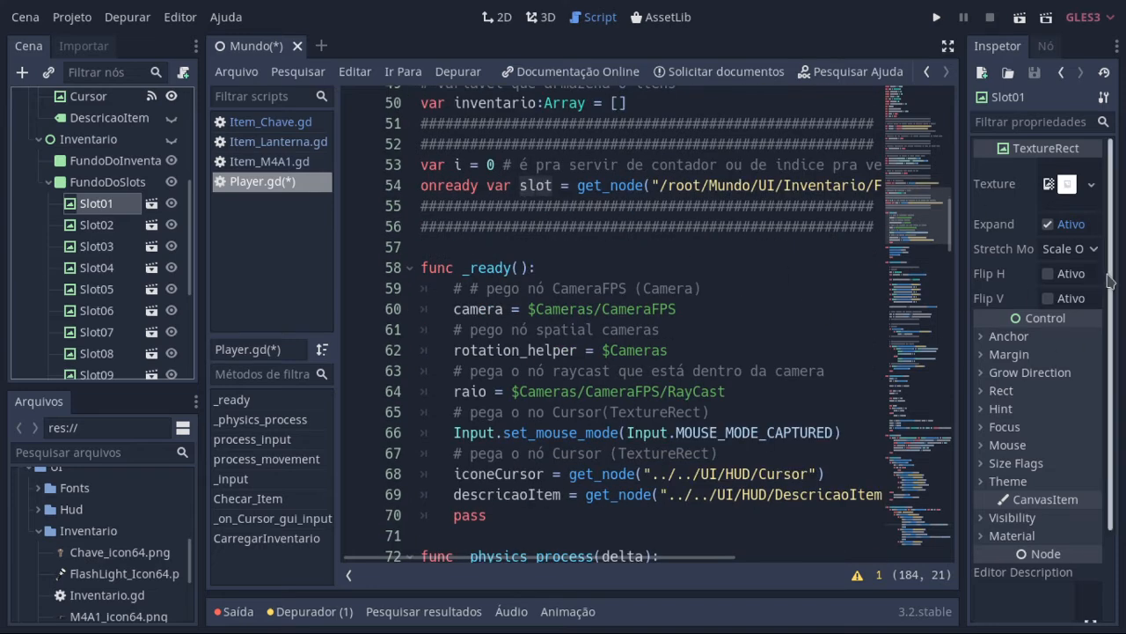
pyautogui.scroll(-1, 1111, 294)
pyautogui.scroll(-1, 1110, 294)
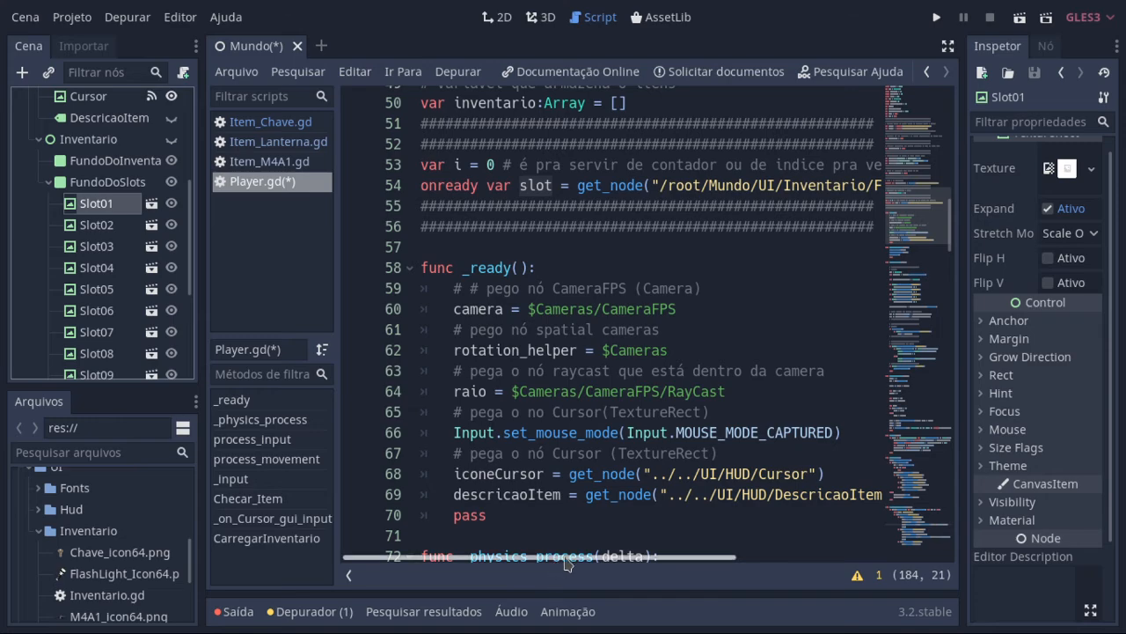
pyautogui.moveTo(1111, 396)
pyautogui.mouseDown()
pyautogui.moveTo(1111, 487)
pyautogui.moveTo(1109, 378)
pyautogui.mouseUp()
pyautogui.scroll(-1, 926, 373)
pyautogui.moveTo(952, 220); pyautogui.dragTo(892, 581)
pyautogui.click(948, 45)
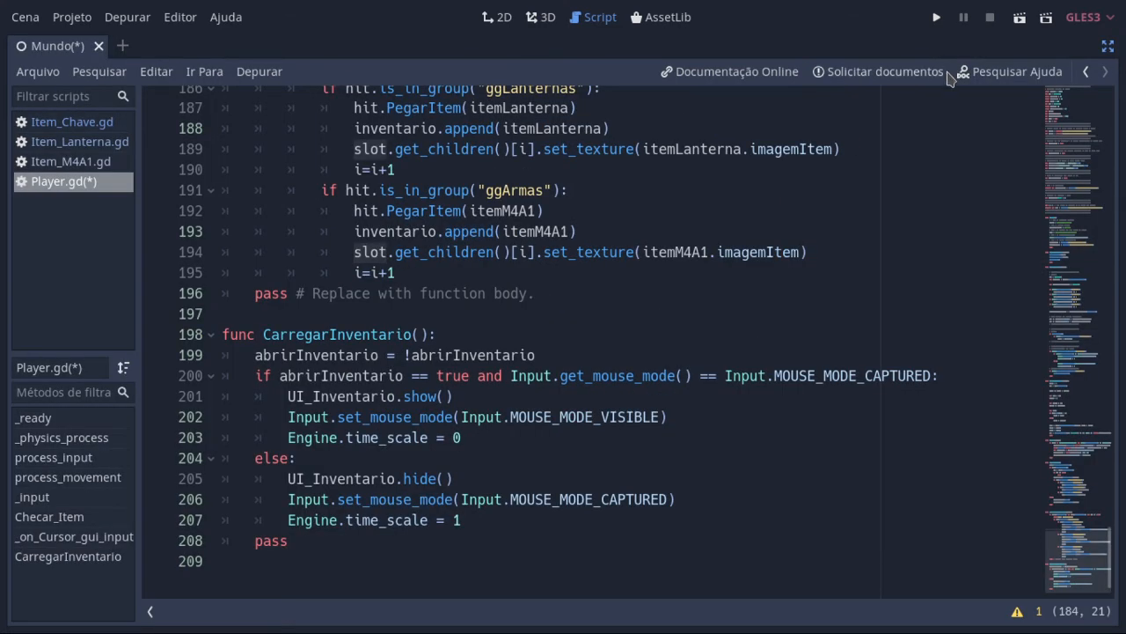
pyautogui.scroll(4, 607, 352)
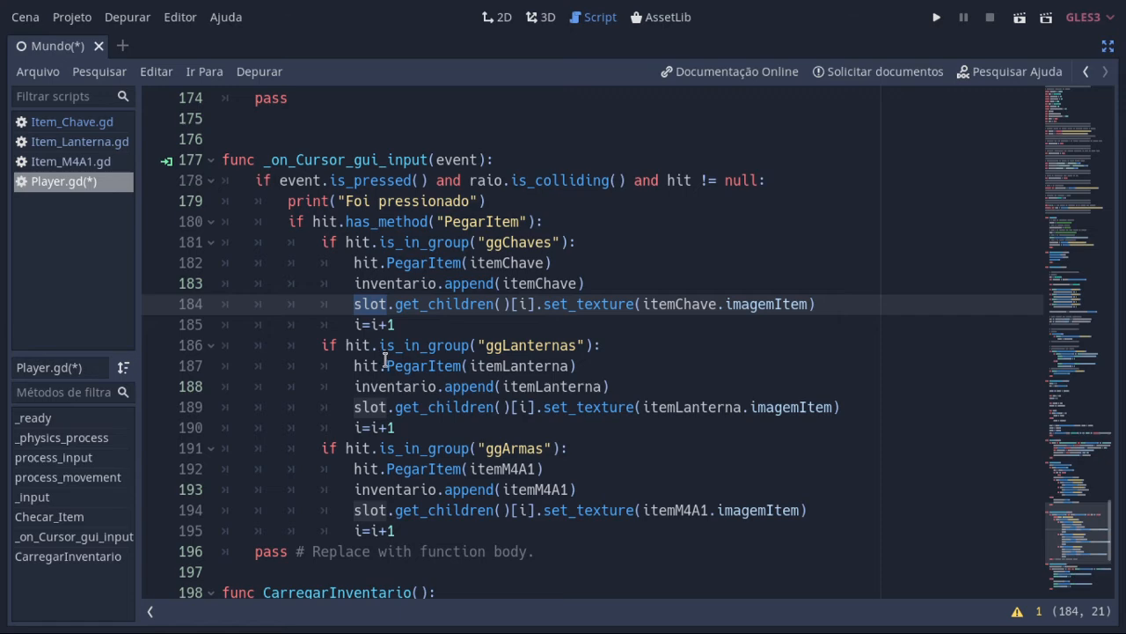
# Step: Select FundoDoSlots in the scene tree, return to the expanded script and highlight slot on line 184
pyautogui.click(1111, 46)
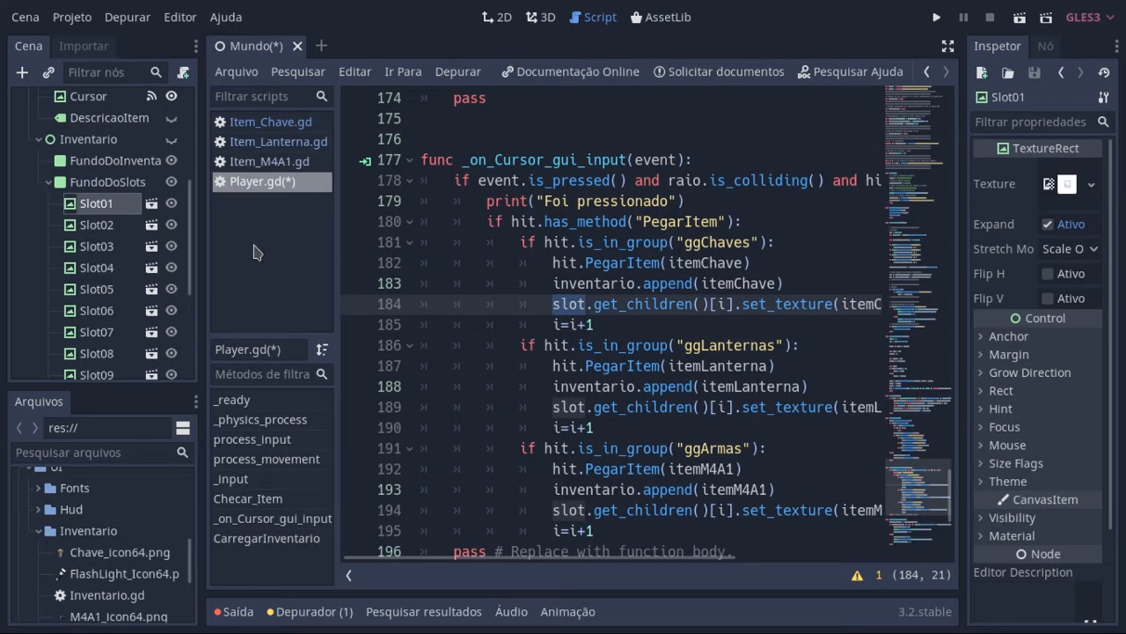
pyautogui.click(132, 184)
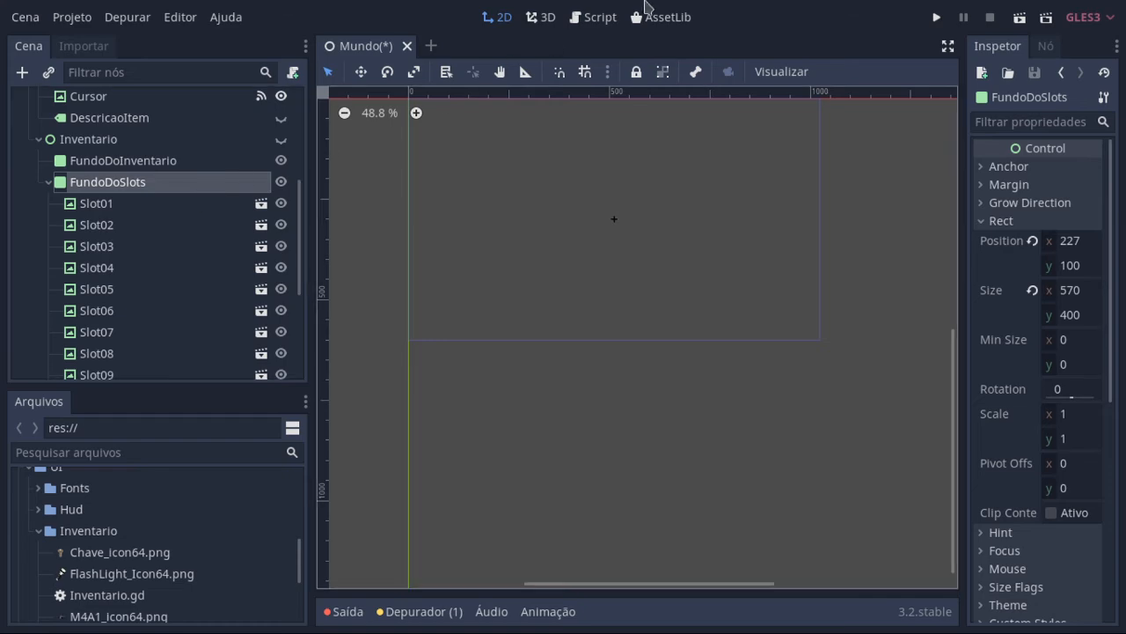
pyautogui.click(614, 18)
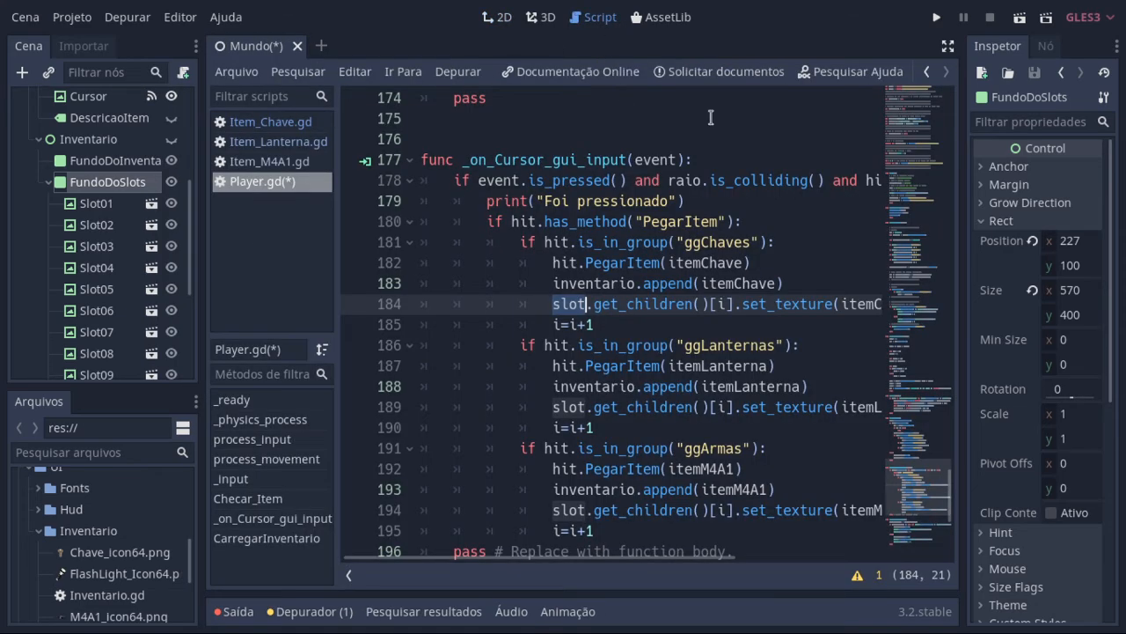
pyautogui.click(947, 47)
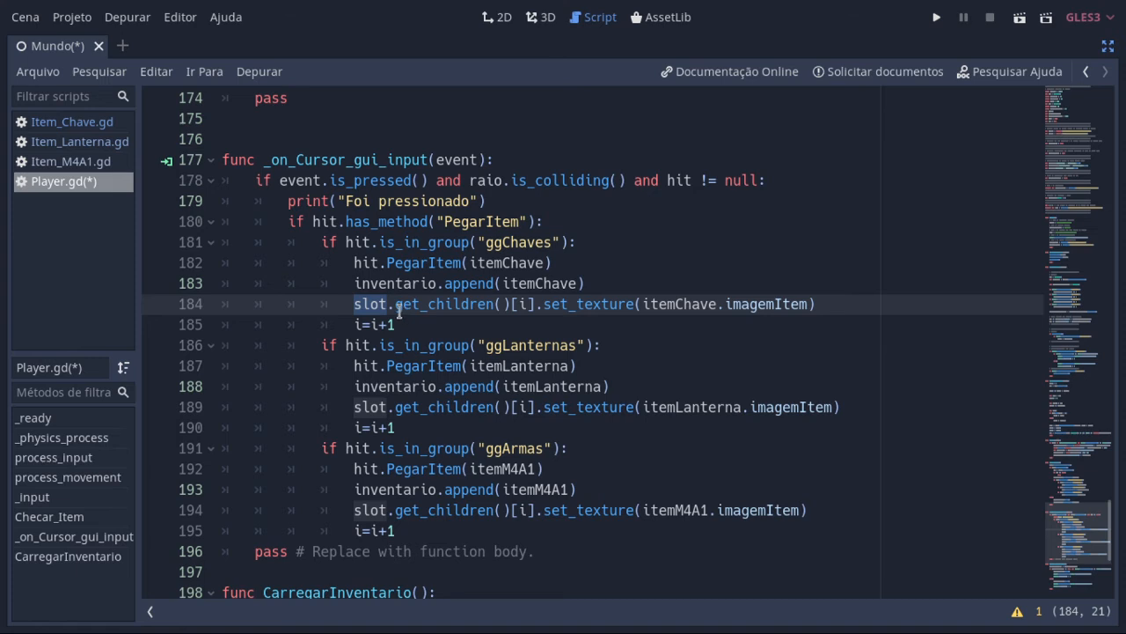
pyautogui.click(372, 304)
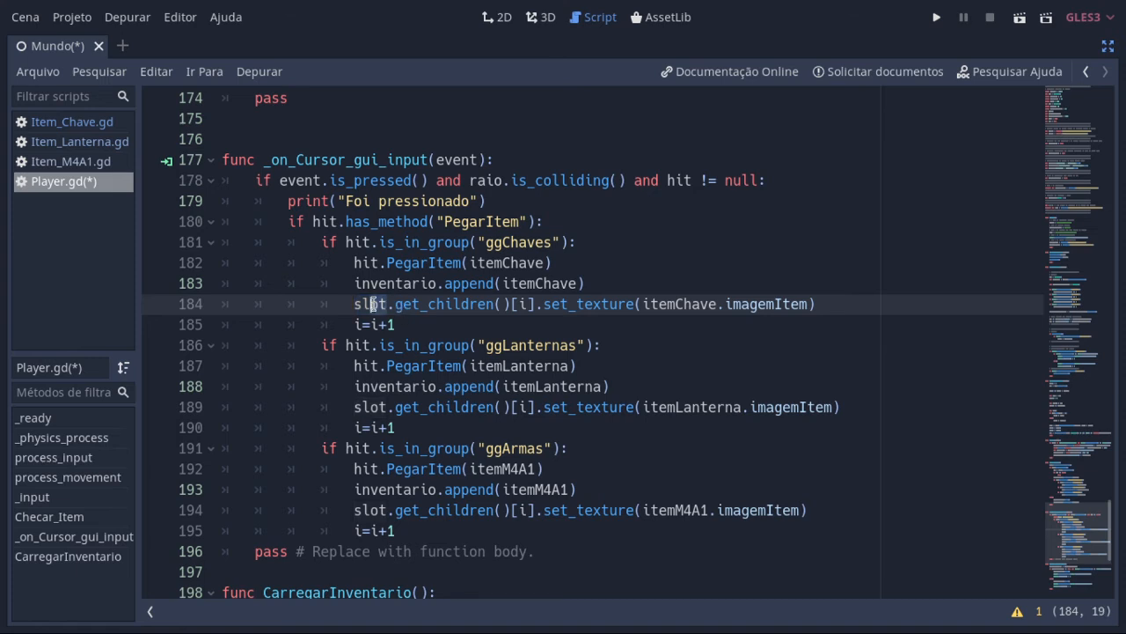
pyautogui.click(356, 303)
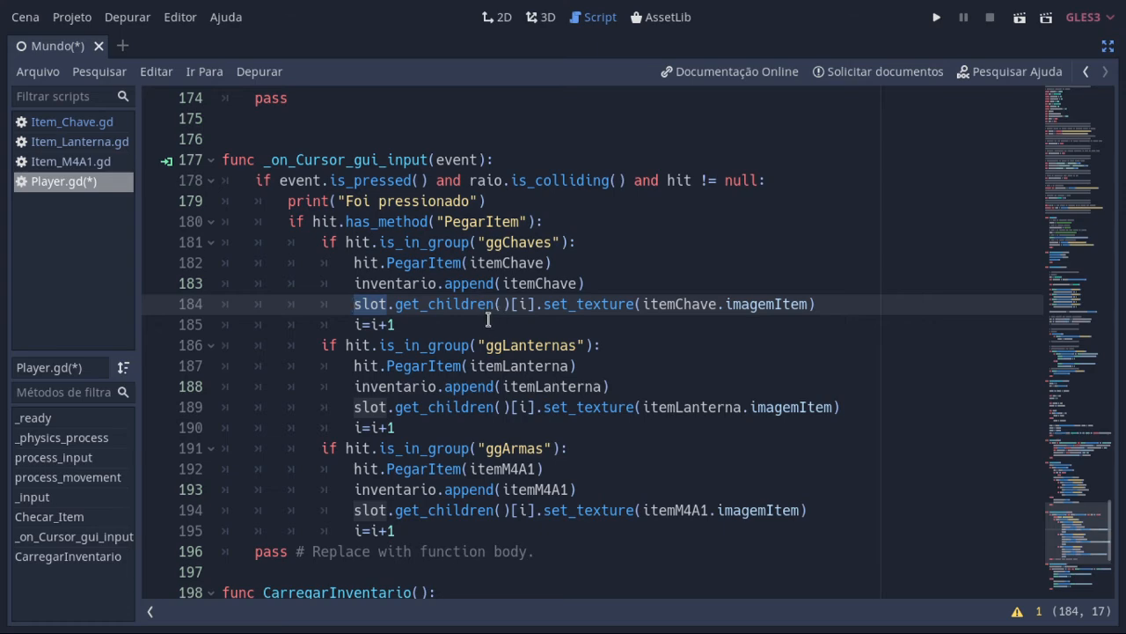
# Step: Bring back the side docks and highlight get_children, its index and the whole slot.get_children()[i] expression on line 184
pyautogui.click(1108, 48)
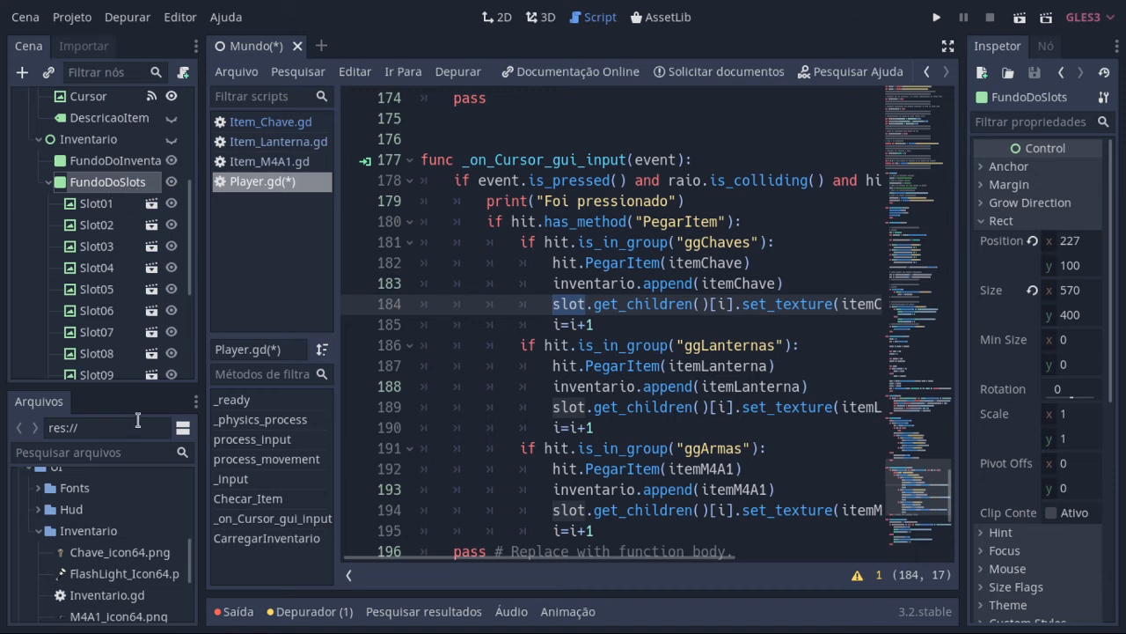
pyautogui.doubleClick(659, 313)
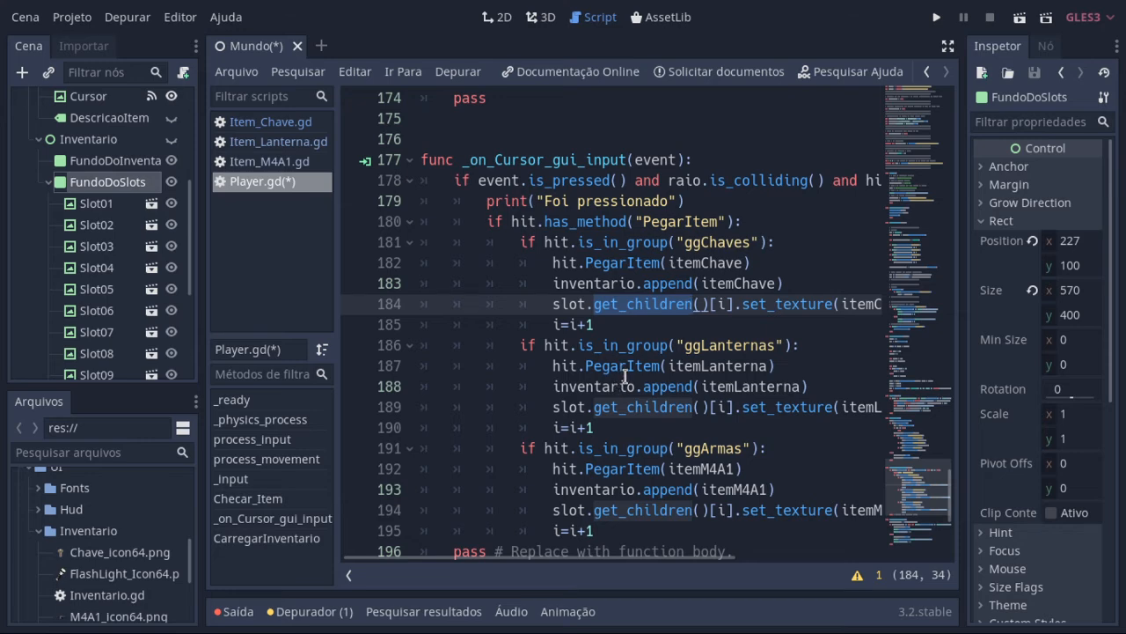
pyautogui.click(706, 303)
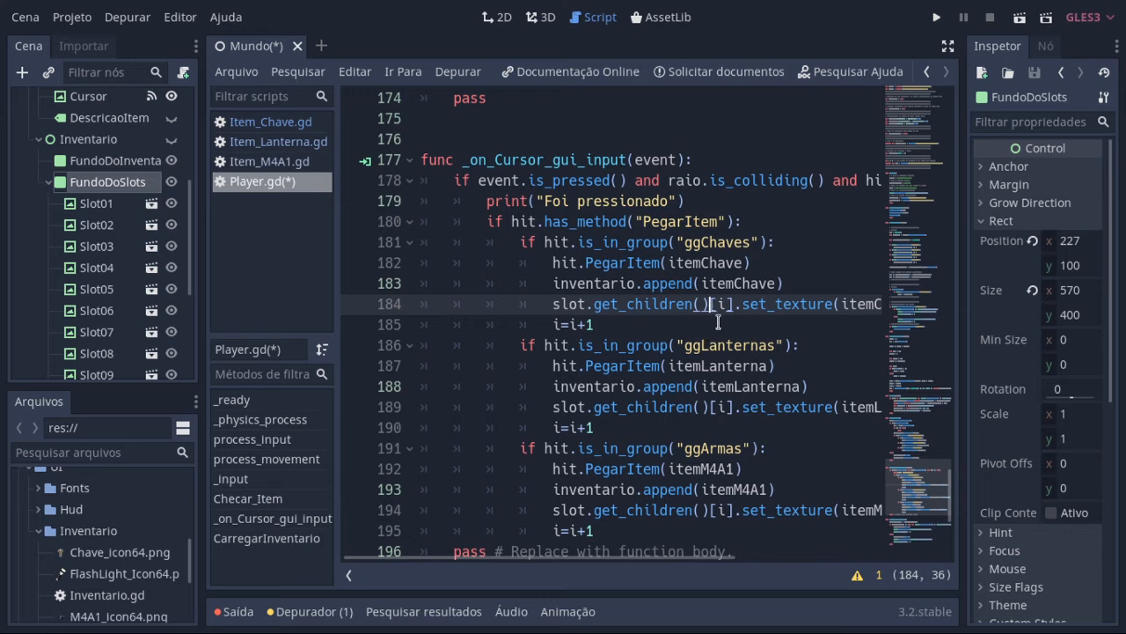
pyautogui.click(720, 304)
pyautogui.click(723, 304)
pyautogui.moveTo(734, 305); pyautogui.dragTo(553, 304)
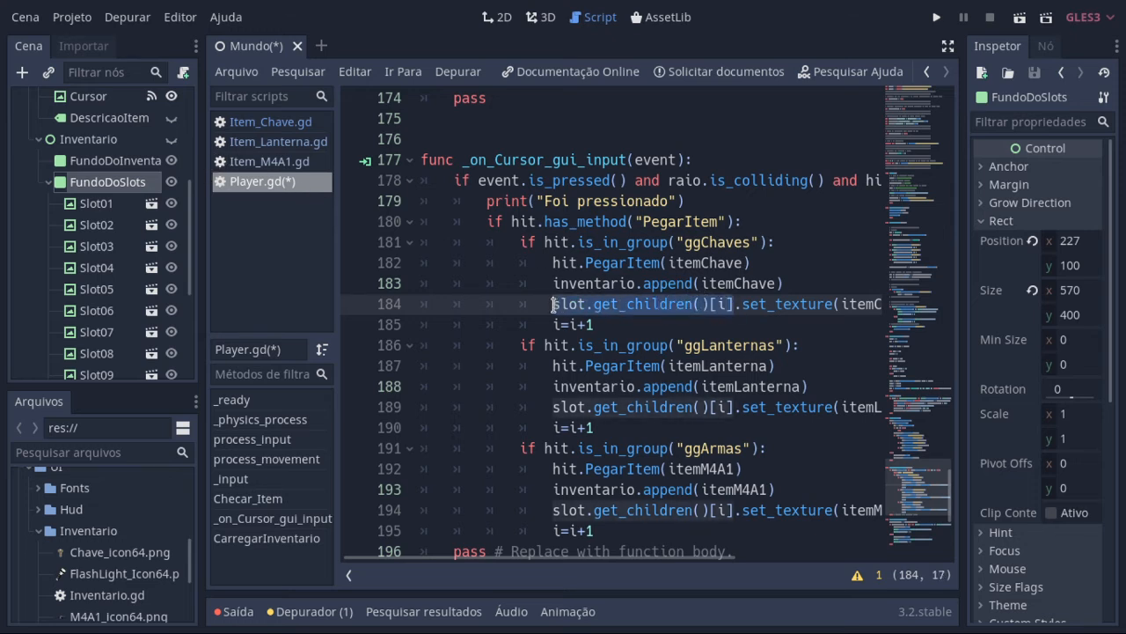
# Step: Select Slot01 and its parent FundoDoSlots in the scene tree, and return to the Player script
pyautogui.click(117, 207)
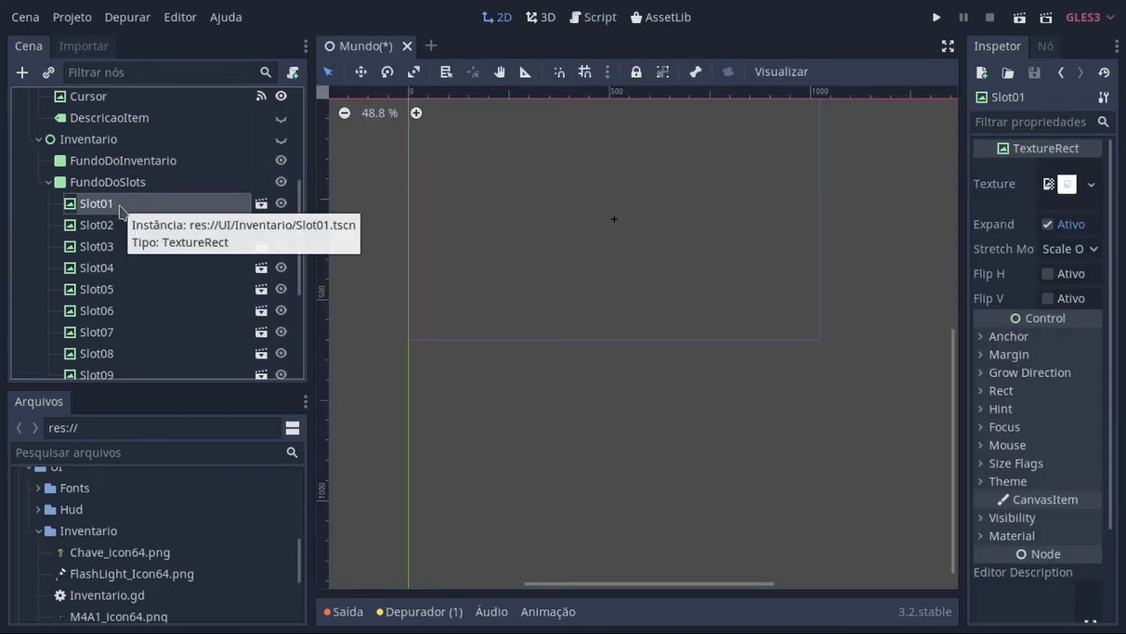
pyautogui.click(128, 185)
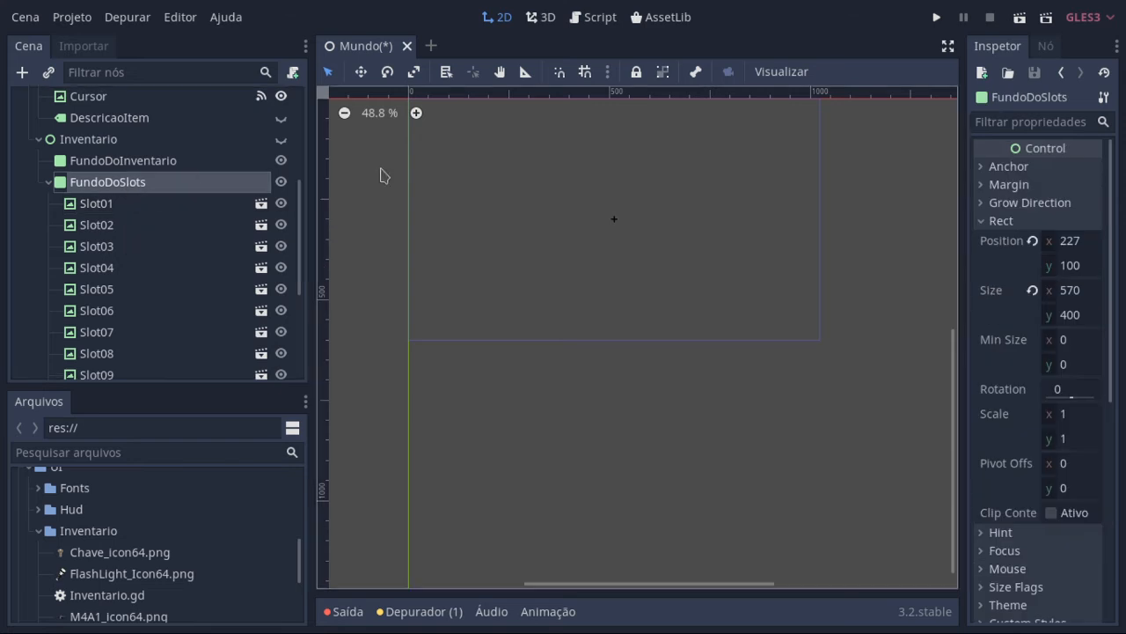
pyautogui.click(602, 17)
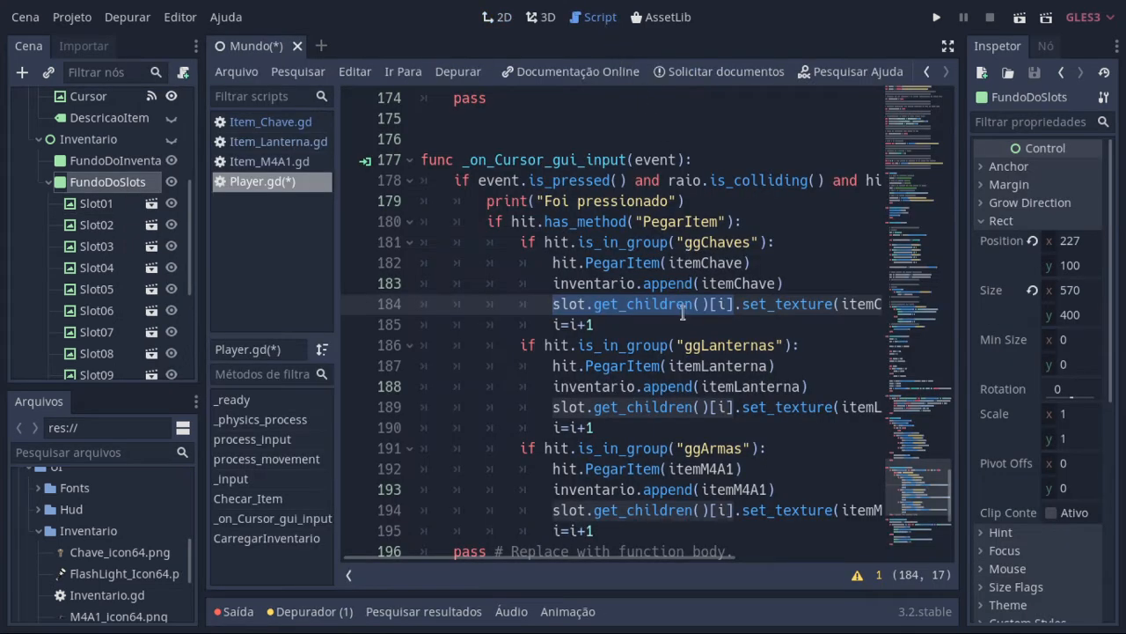
# Step: Try 1 and 2 as the get_children() index on line 184 and put i back
pyautogui.click(716, 304)
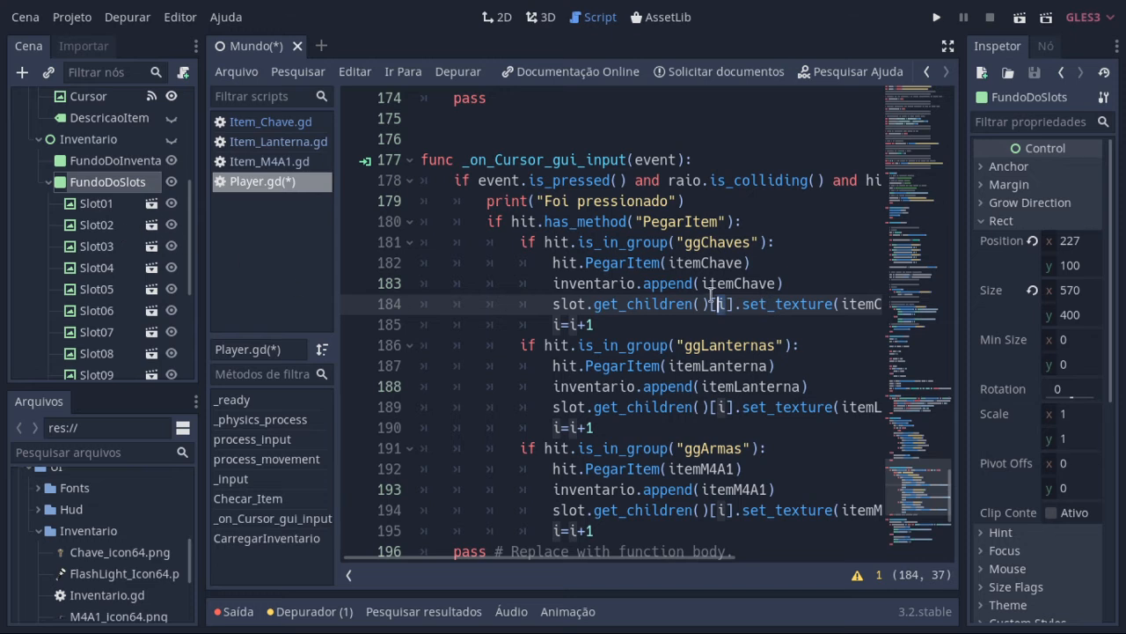
pyautogui.write('1')
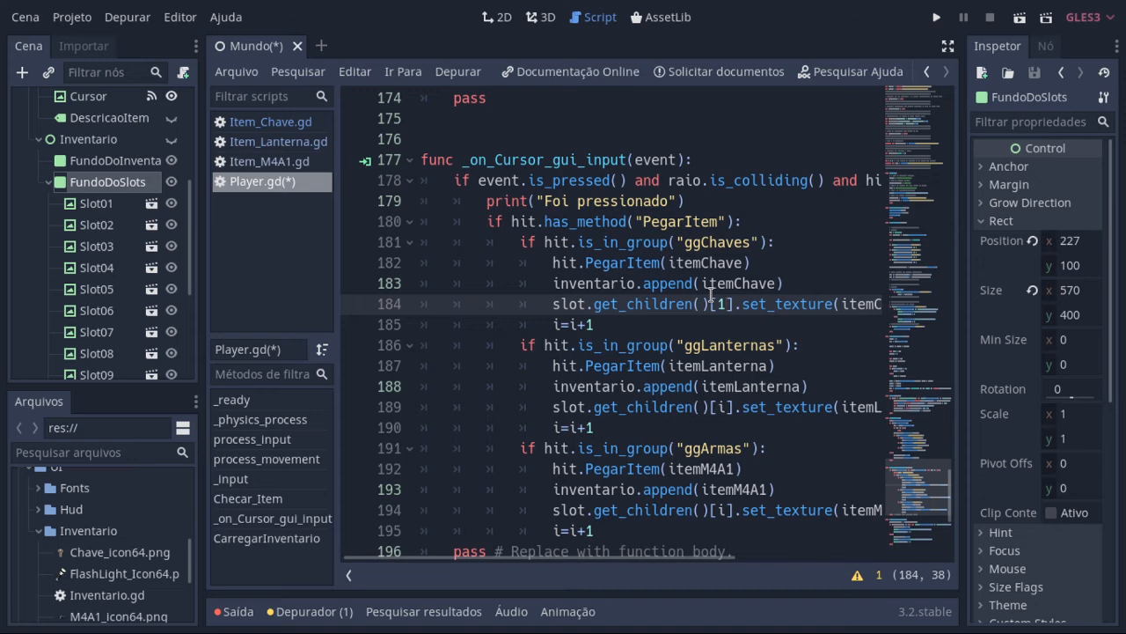
pyautogui.press('BackSpace')
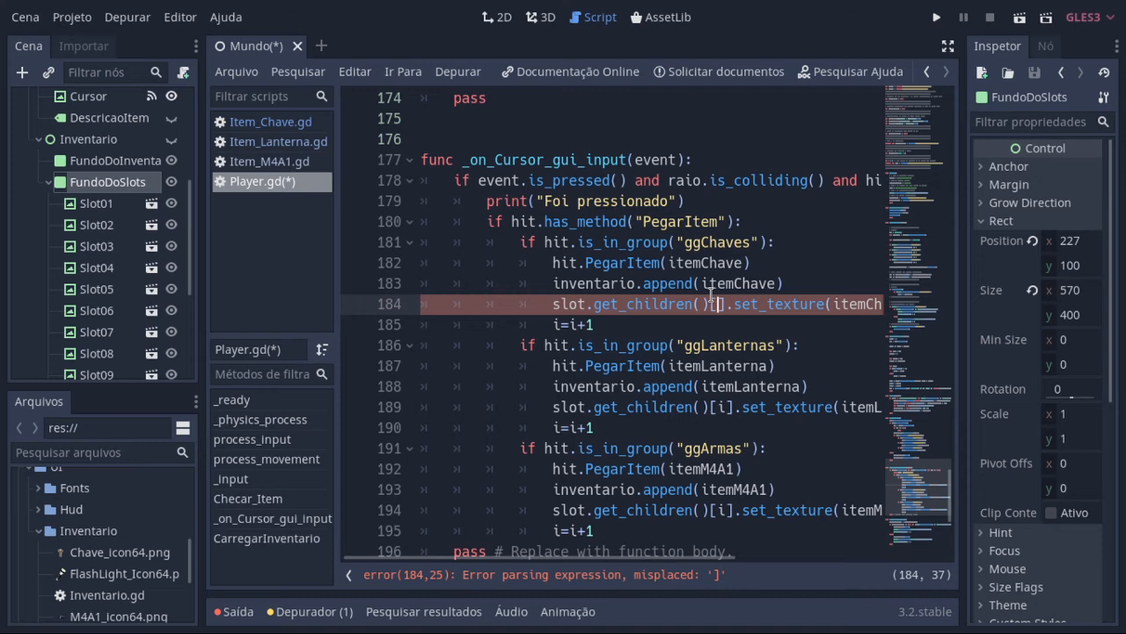
pyautogui.write('2')
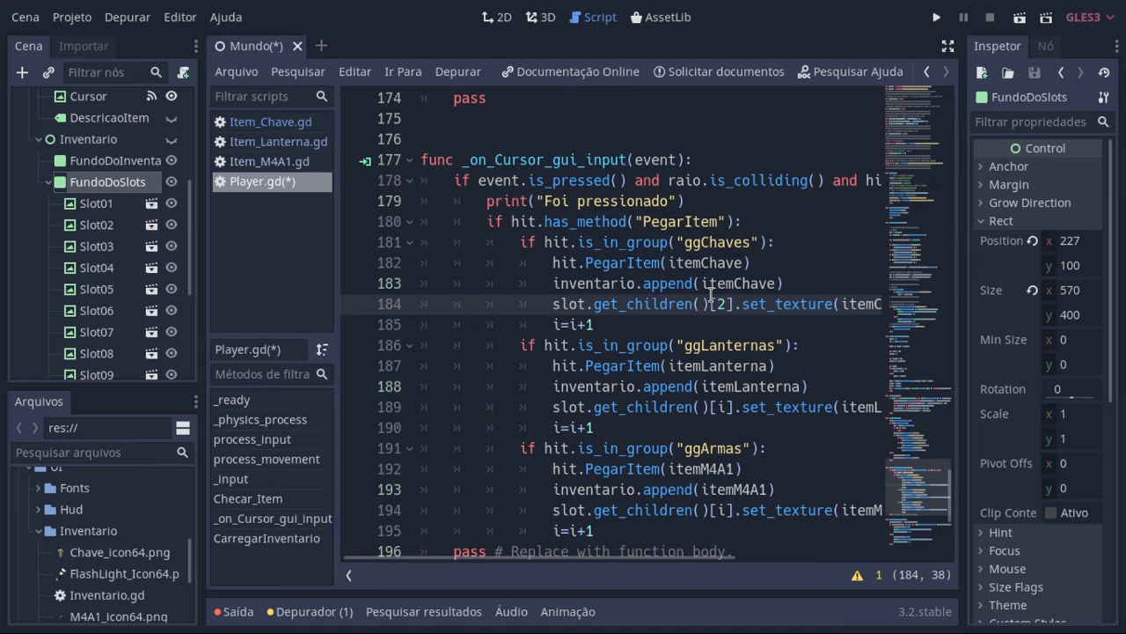
pyautogui.press('BackSpace')
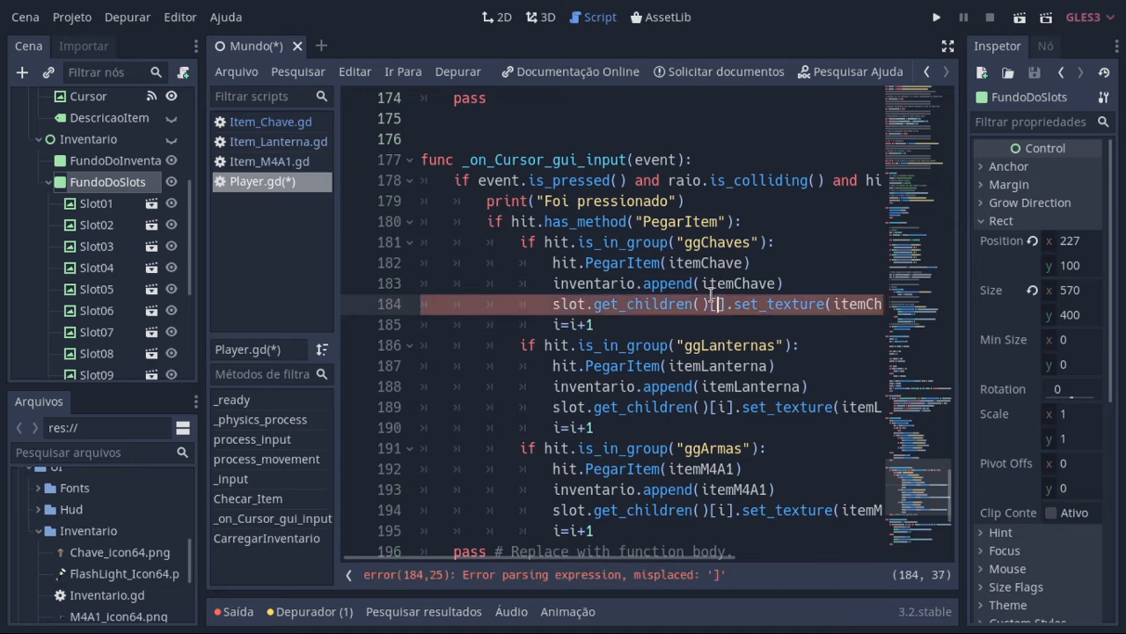
pyautogui.write('i')
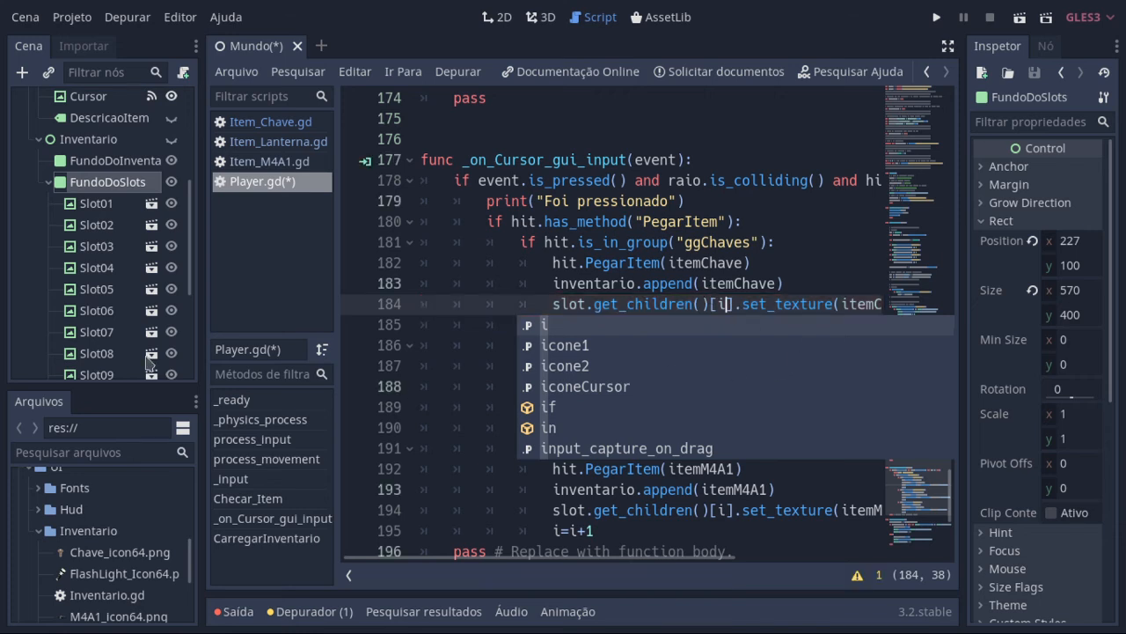
# Step: Select Slot01 through Slot05 one after another, select their parent FundoDoSlots and return to the script
pyautogui.click(112, 208)
pyautogui.click(112, 228)
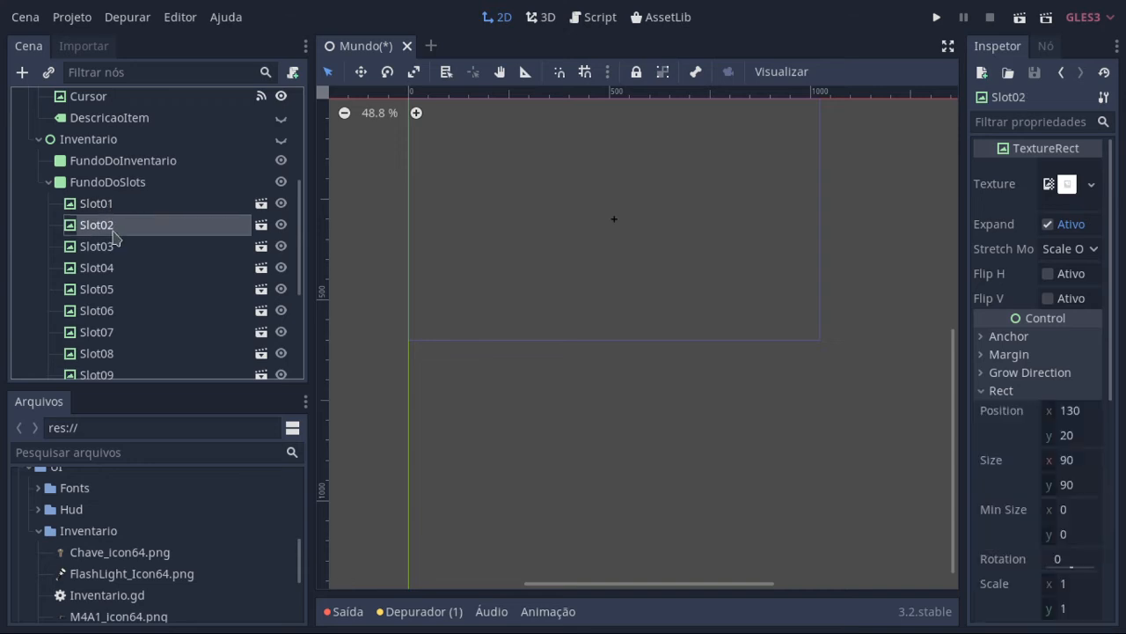
pyautogui.click(111, 250)
pyautogui.click(110, 273)
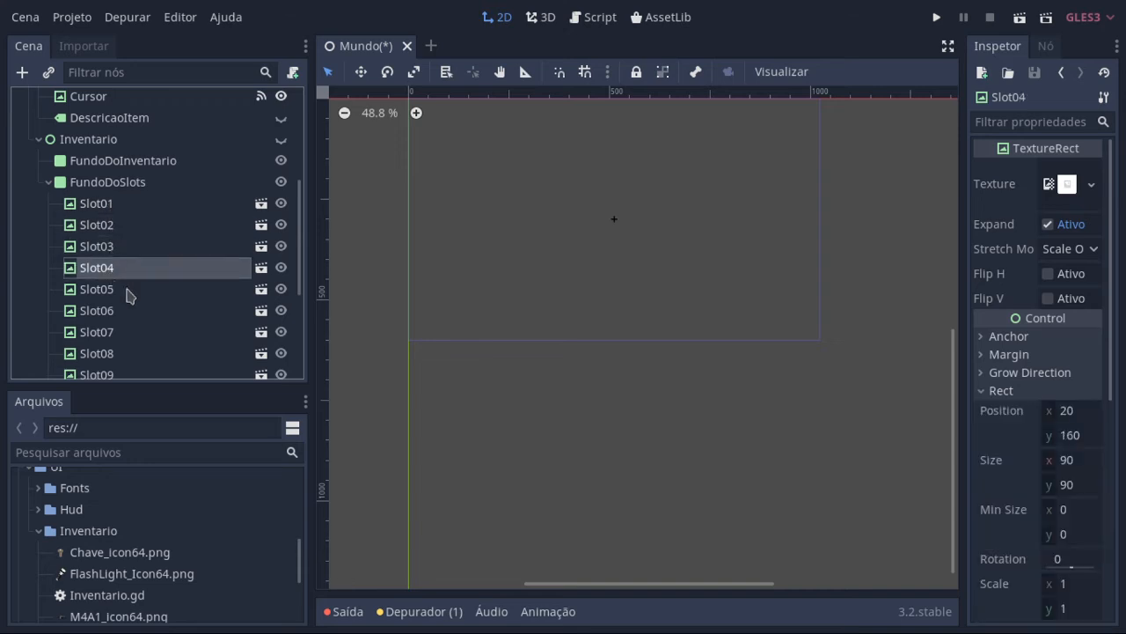
pyautogui.click(126, 293)
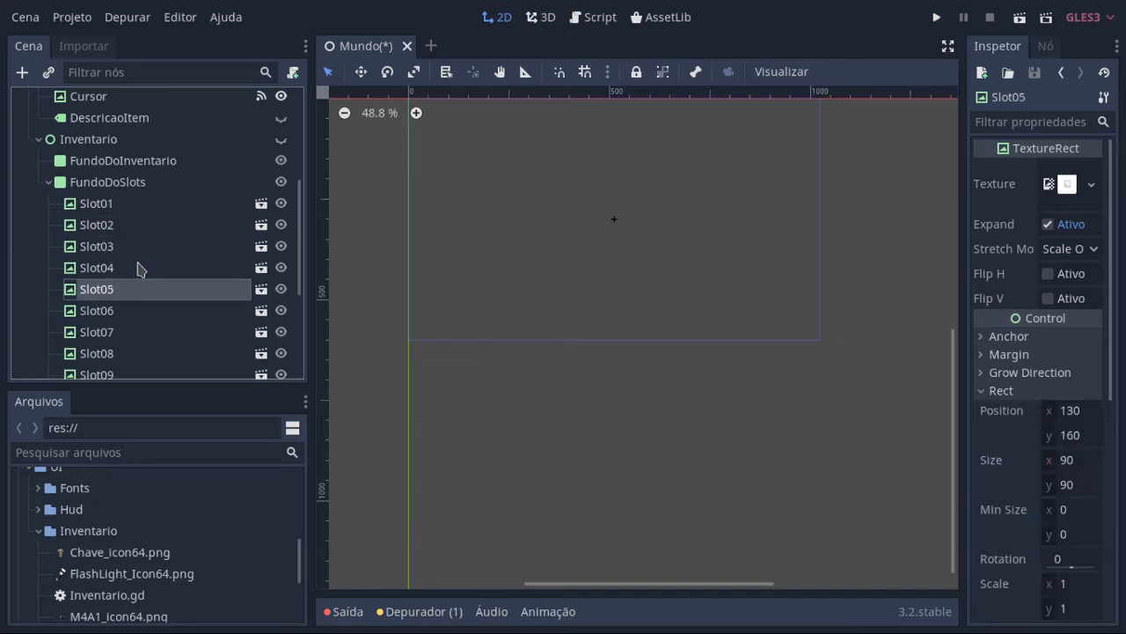
pyautogui.click(148, 181)
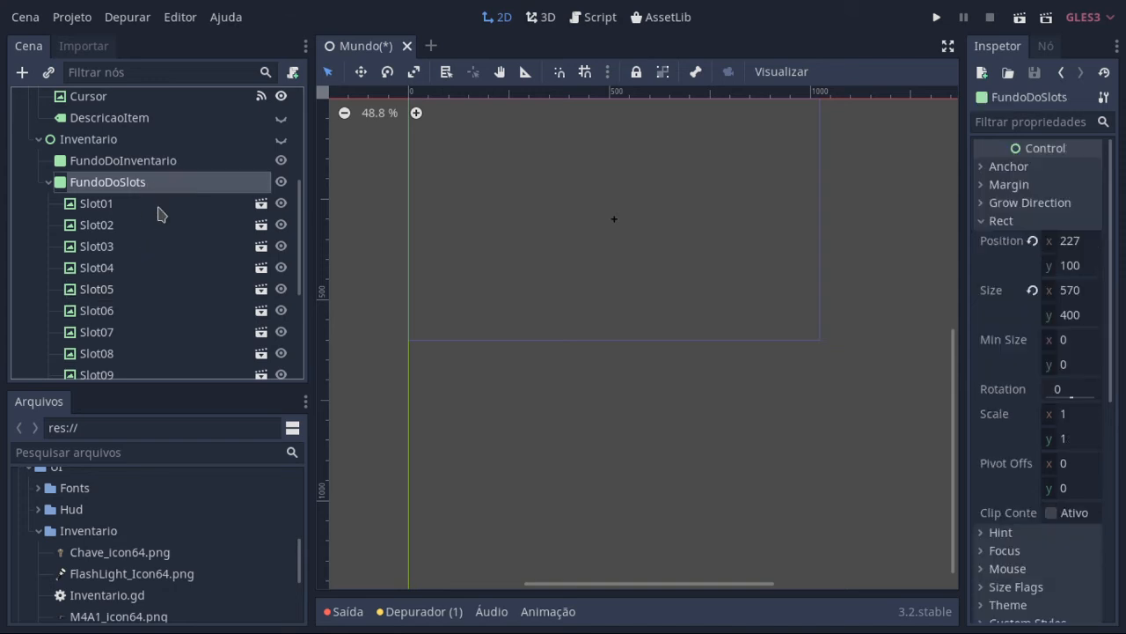
pyautogui.click(577, 18)
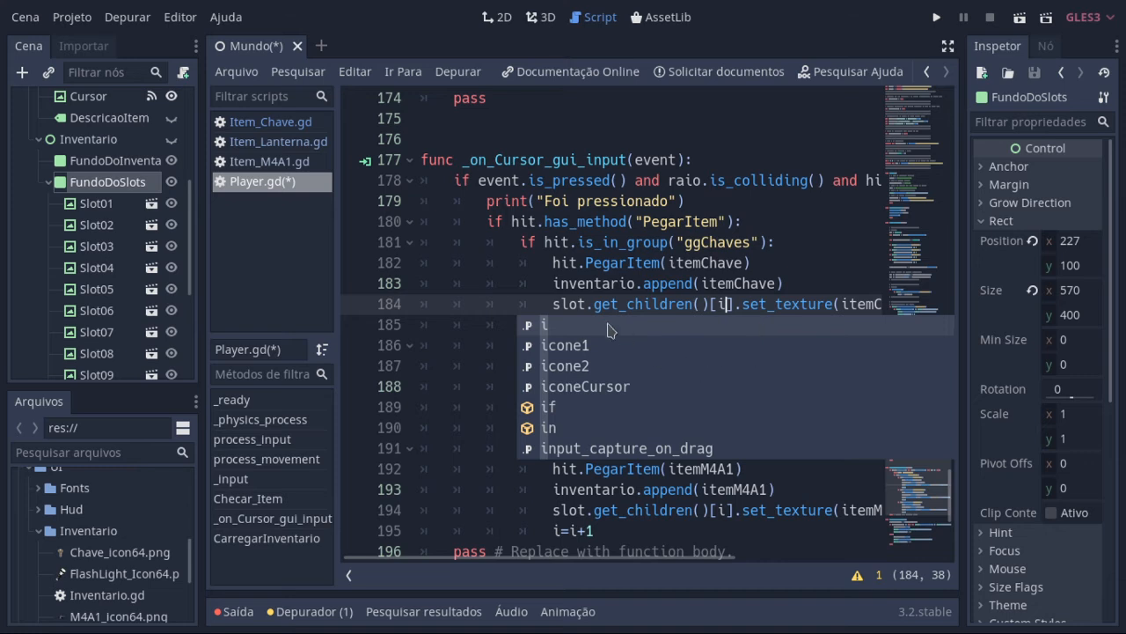
# Step: Point out slot, the ()[i] part and the index i of the get_children call on line 184
pyautogui.click(574, 305)
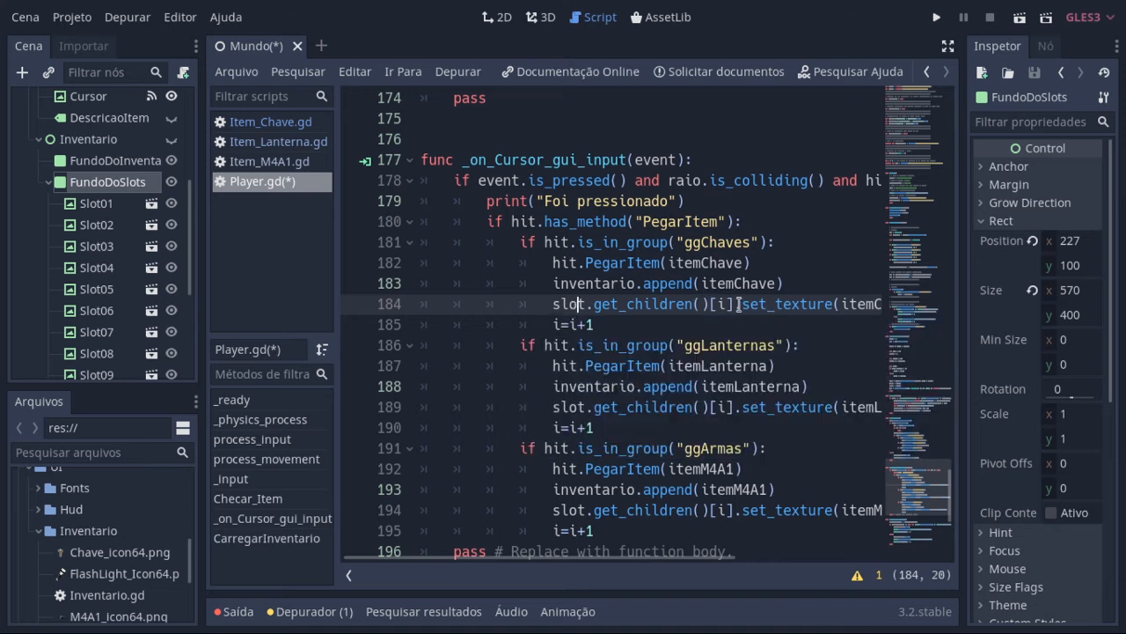
pyautogui.click(693, 304)
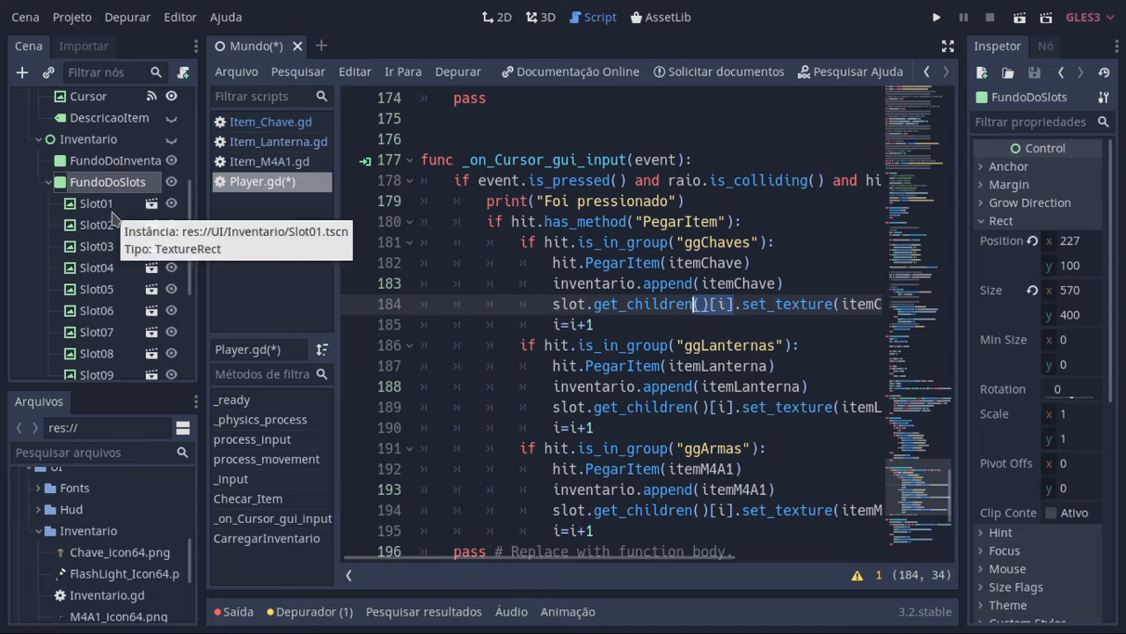
pyautogui.click(722, 304)
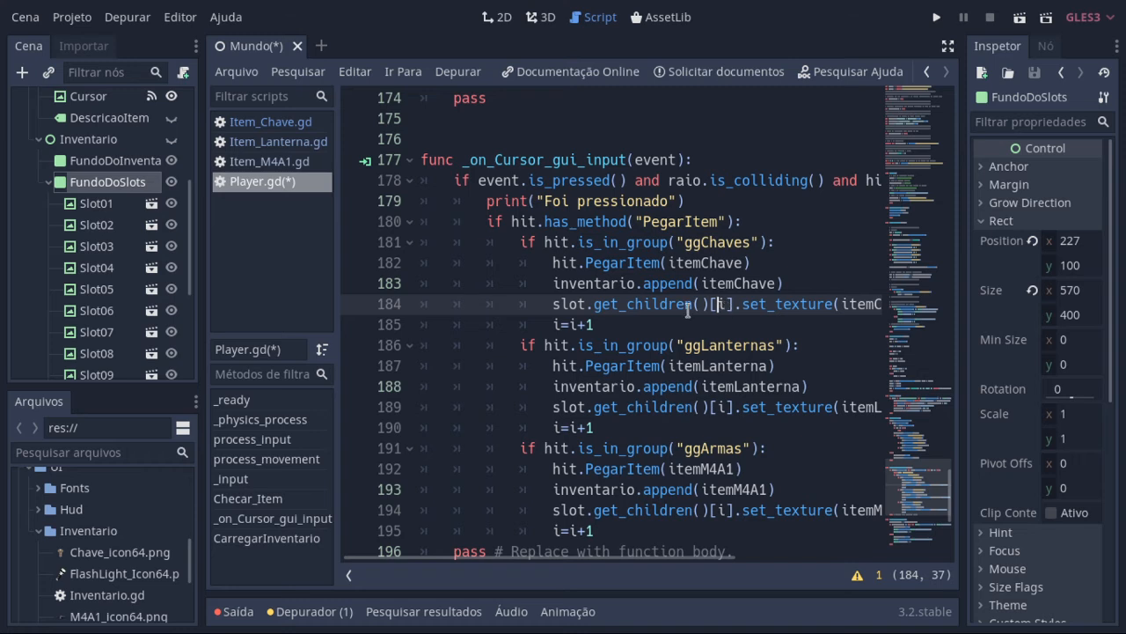
# Step: Make the Inventario node visible in the 2D view and return to the set_texture call on line 184 of the Player script
pyautogui.press('Right')
pyautogui.press('Right')
pyautogui.press('Right')
pyautogui.press('Right')
pyautogui.press('Right')
pyautogui.press('Right')
pyautogui.press('Right')
pyautogui.press('Right')
pyautogui.press('Right')
pyautogui.press('Right')
pyautogui.press('Right')
pyautogui.press('Right')
pyautogui.press('Right')
pyautogui.press('Right')
pyautogui.press('Right')
pyautogui.press('Right')
pyautogui.press('Right')
pyautogui.press('Right')
pyautogui.press('Right')
pyautogui.press('Right')
pyautogui.press('Right')
pyautogui.press('Right')
pyautogui.press('Right')
pyautogui.press('Right')
pyautogui.press('Right')
pyautogui.press('Right')
pyautogui.press('Right')
pyautogui.press('Right')
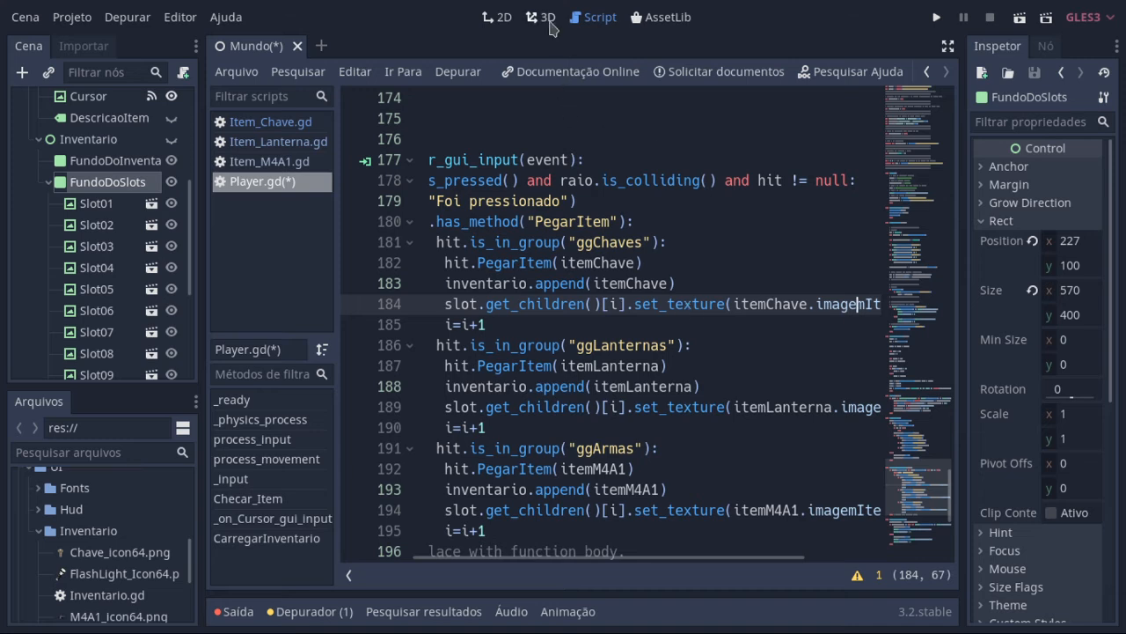
pyautogui.click(499, 17)
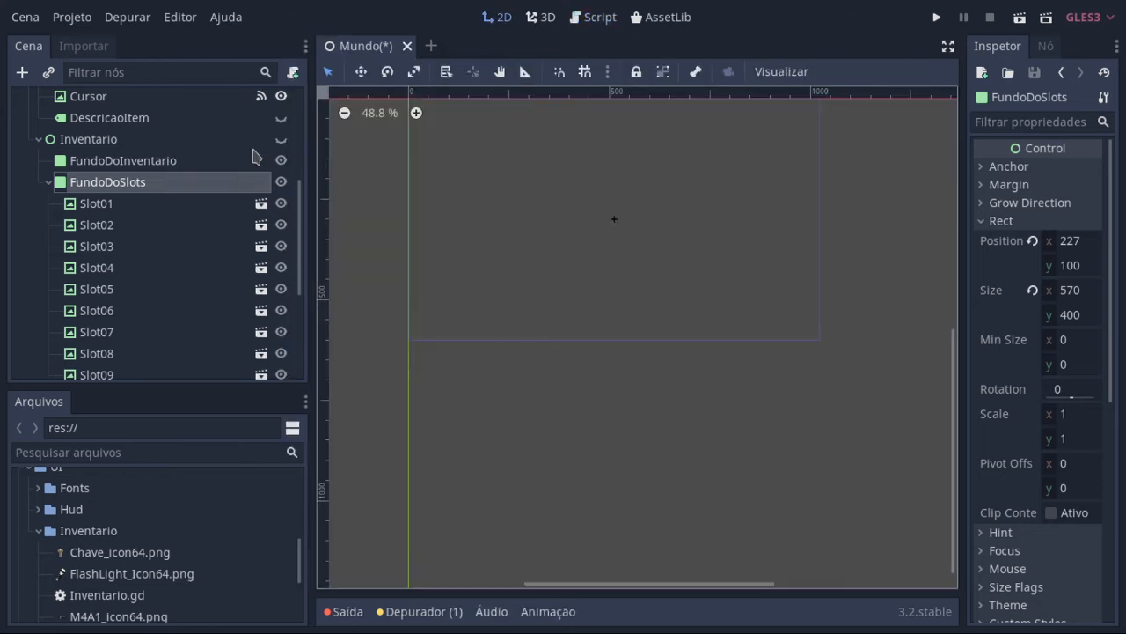
pyautogui.click(281, 139)
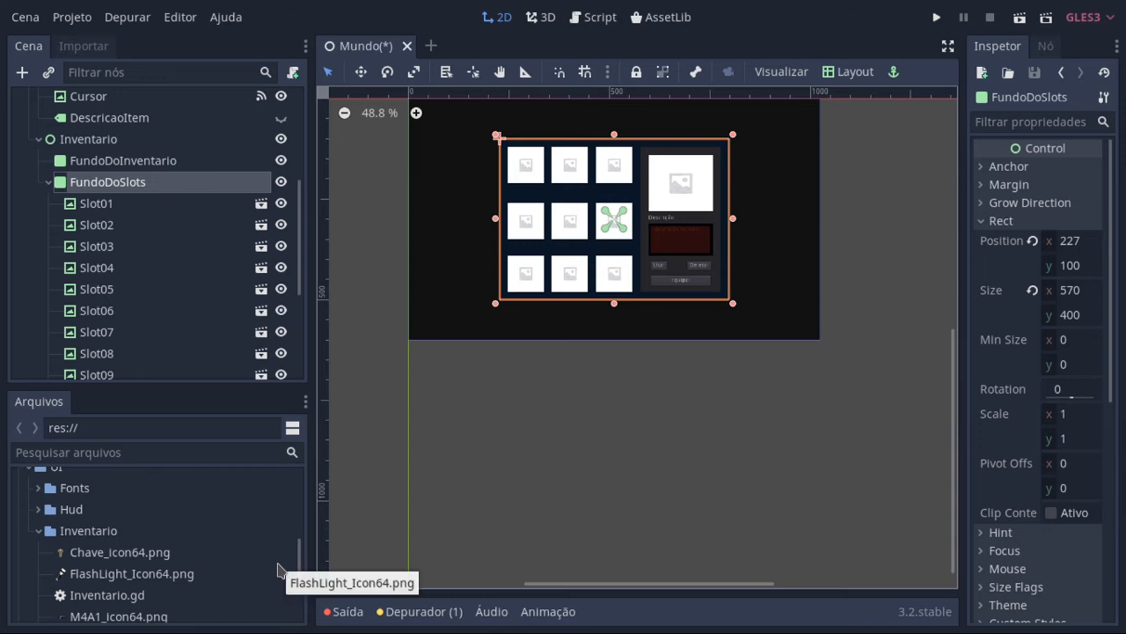
pyautogui.click(593, 16)
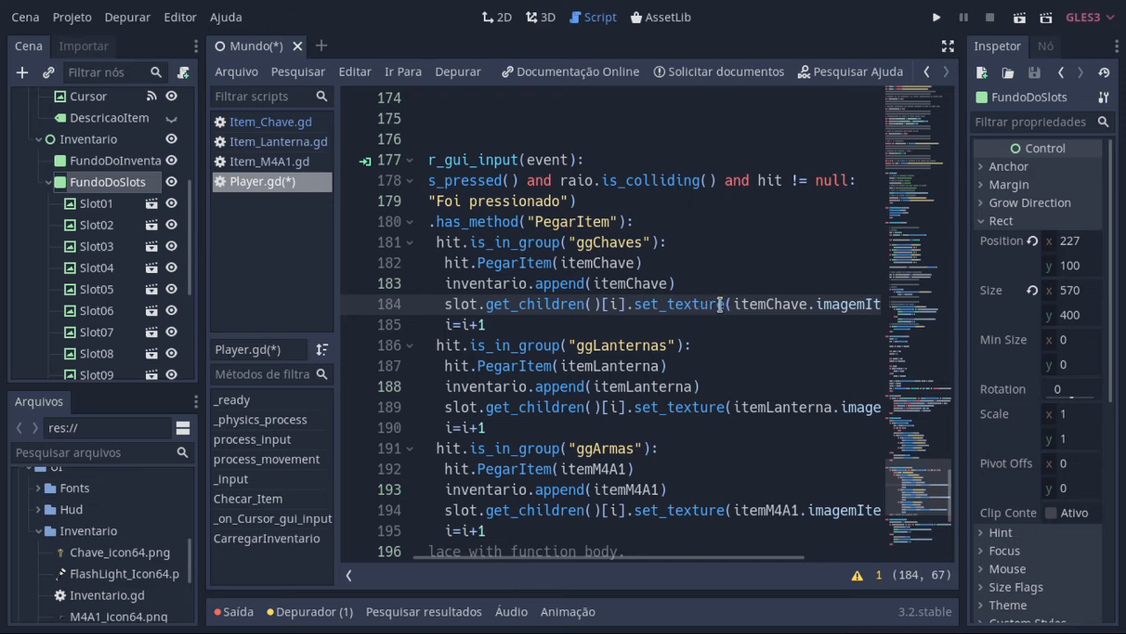
# Step: Select the first slot, Slot01, on the 2D canvas and return to the Player script
pyautogui.click(508, 18)
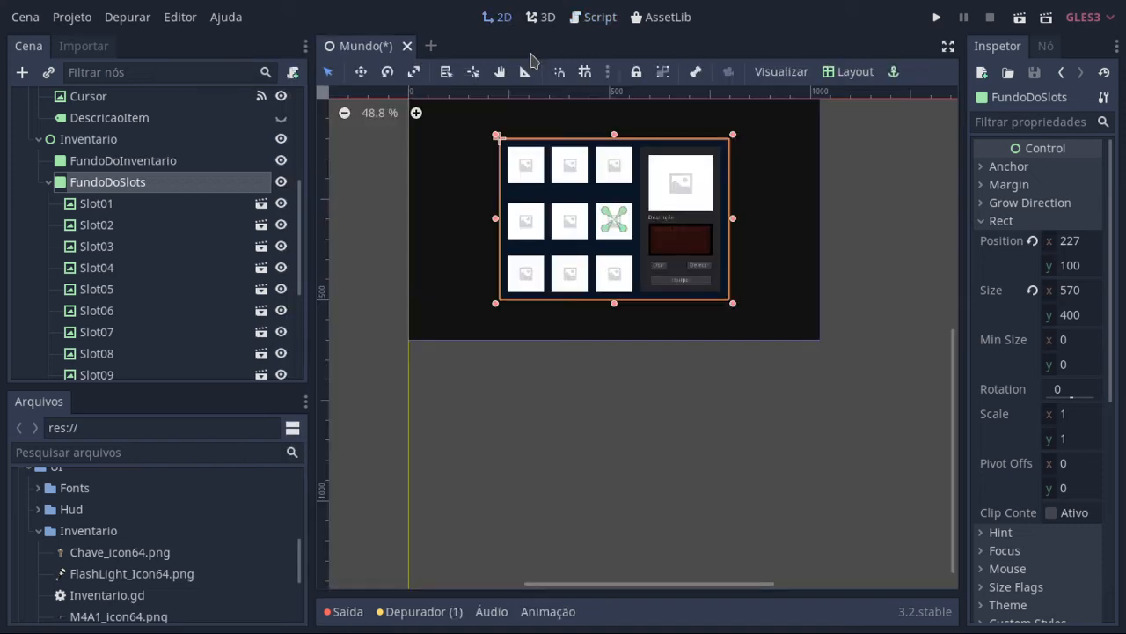
pyautogui.click(524, 168)
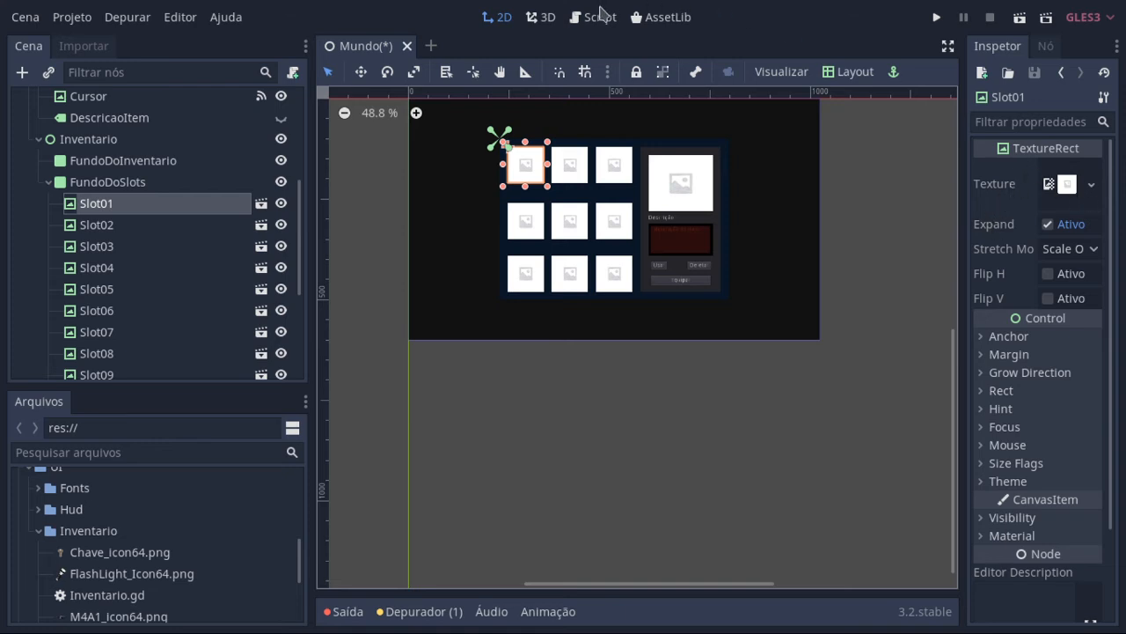
pyautogui.click(593, 19)
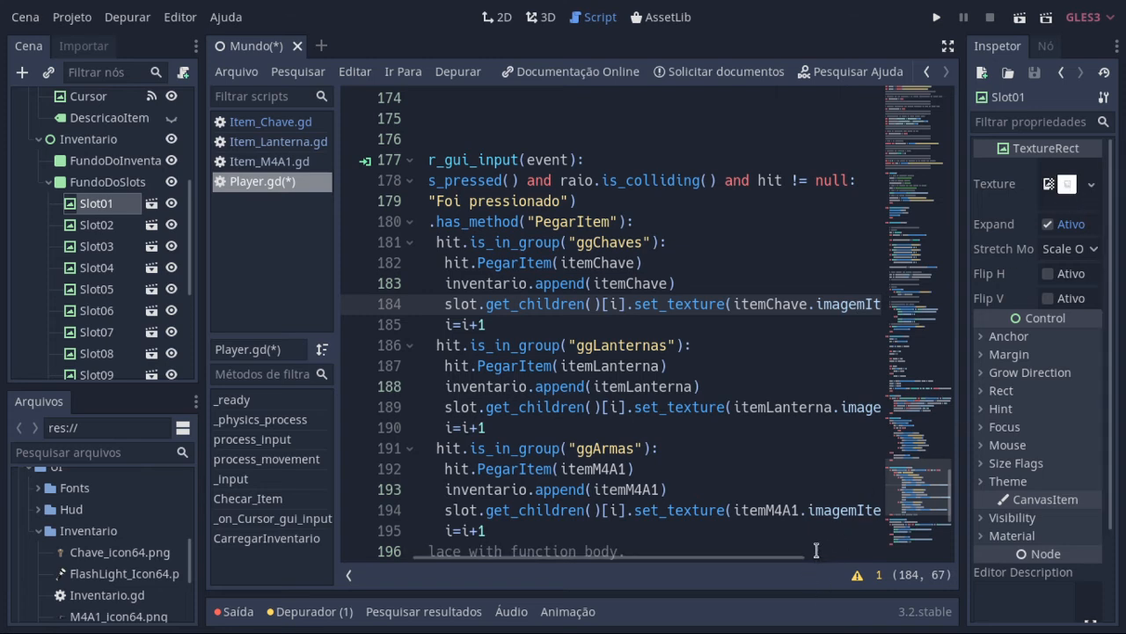
# Step: Highlight itemChave on line 184 of the Player script and its matching class_name Item_Chave line in Item_Chave.gd
pyautogui.moveTo(805, 558); pyautogui.dragTo(878, 558)
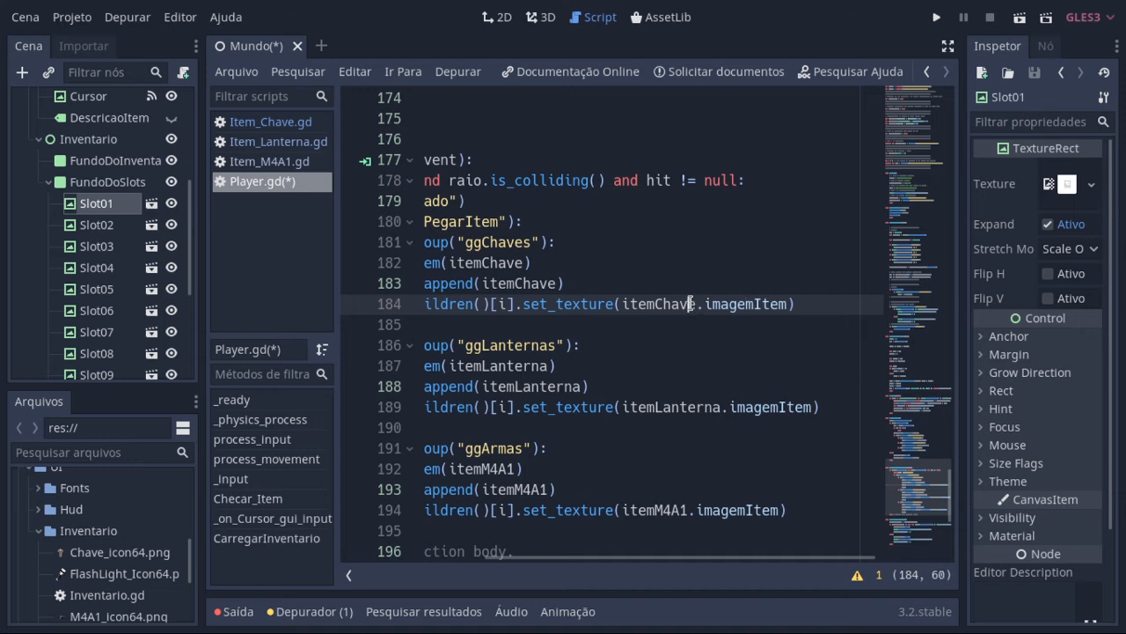
pyautogui.doubleClick(691, 304)
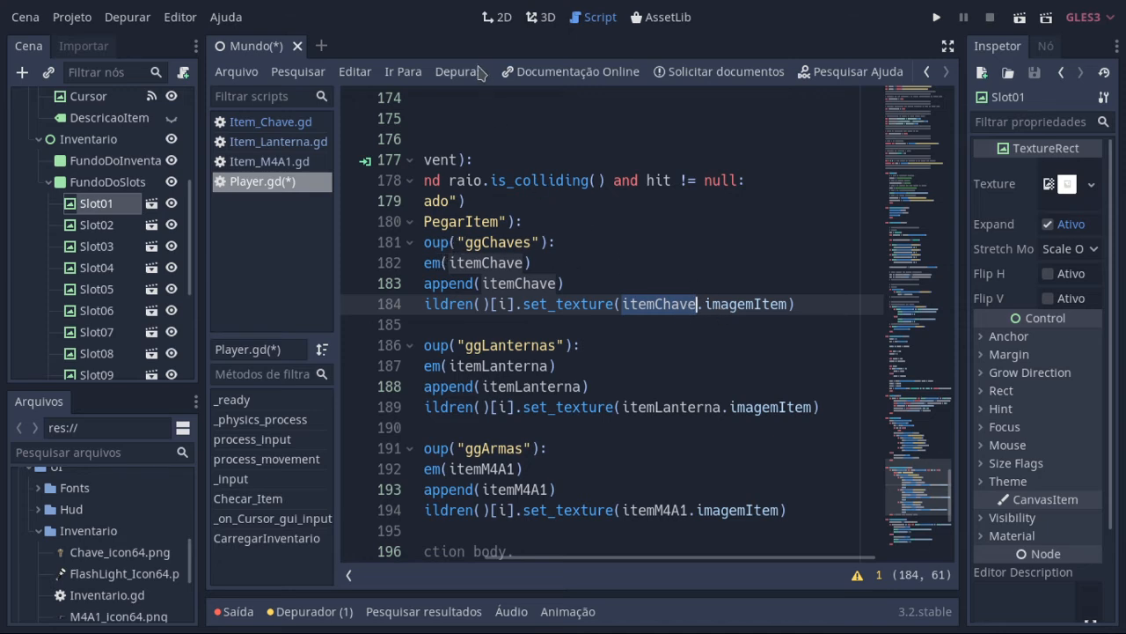
pyautogui.click(310, 128)
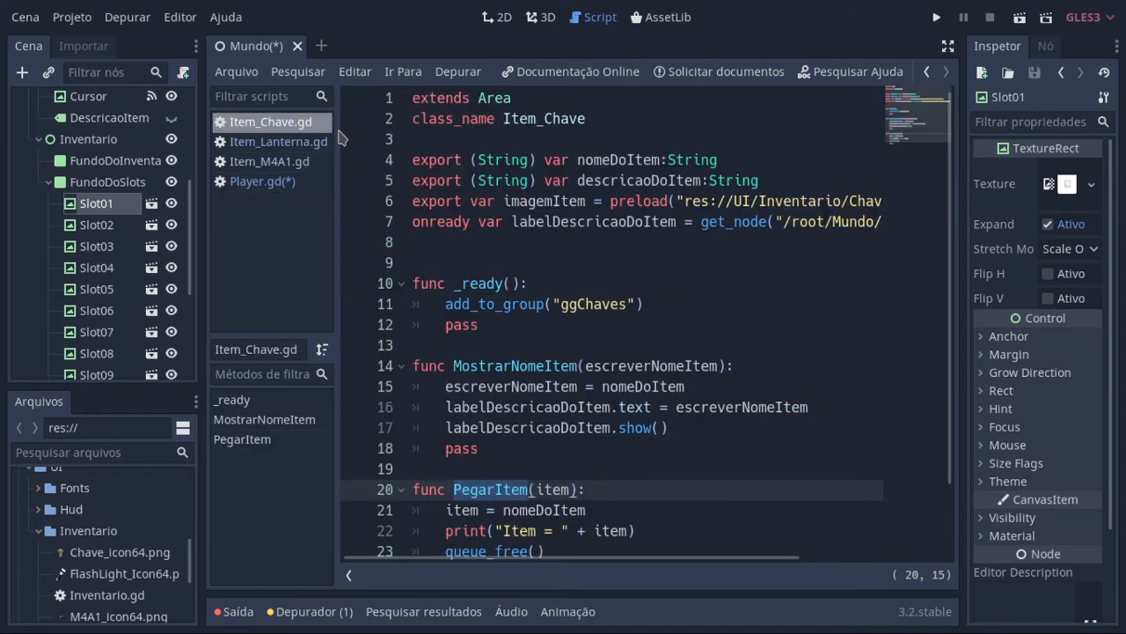
pyautogui.click(412, 119)
pyautogui.moveTo(413, 119); pyautogui.dragTo(620, 130)
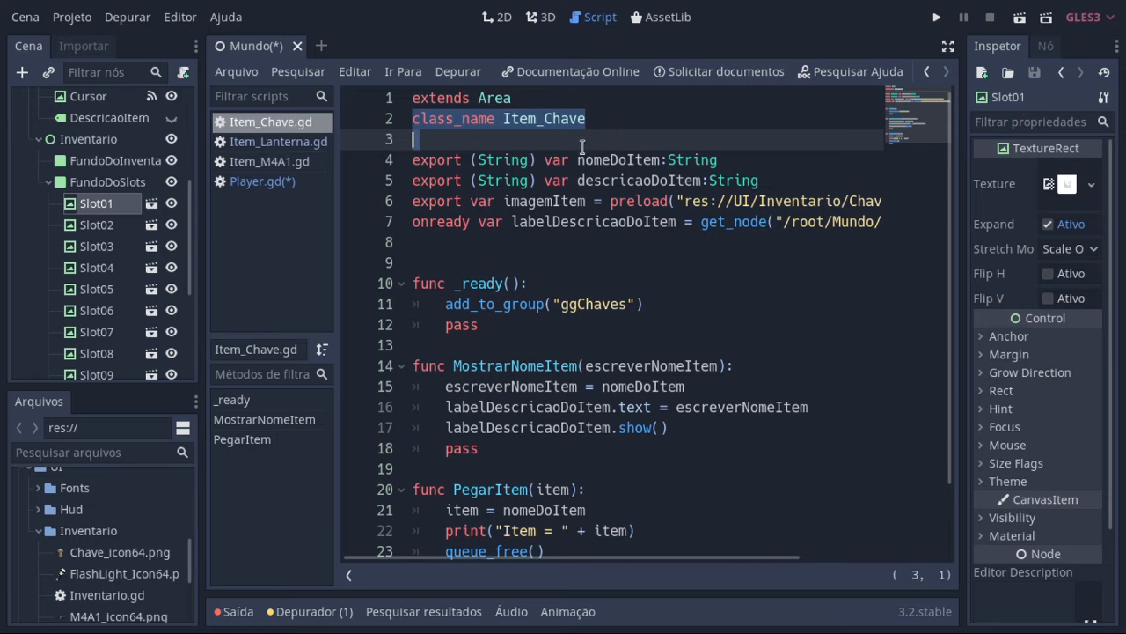
pyautogui.click(278, 181)
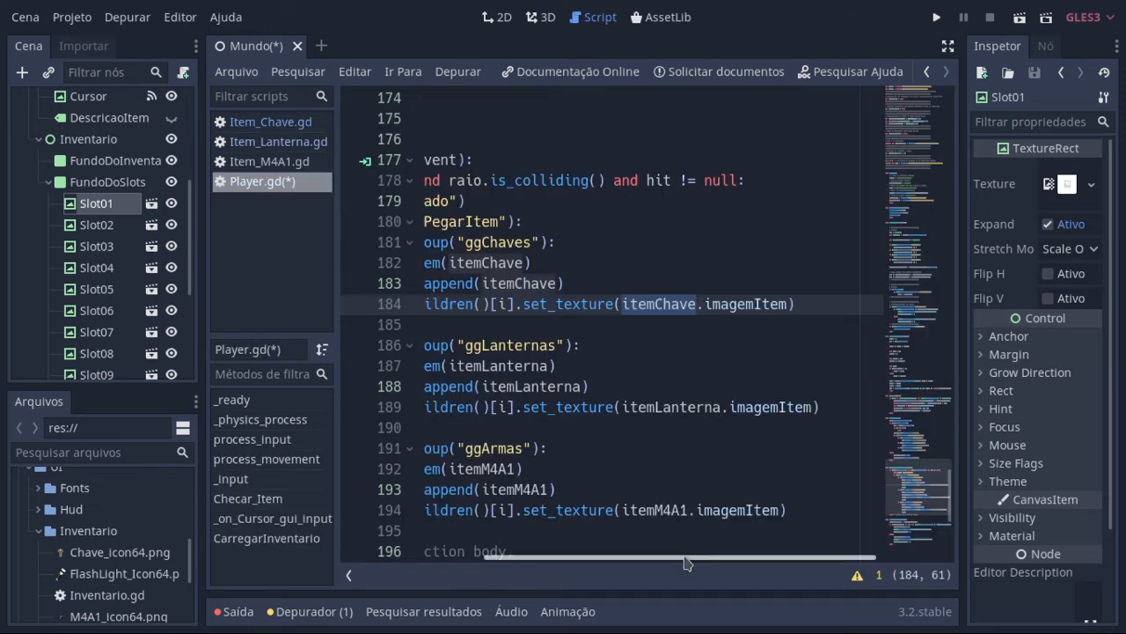
# Step: Expand the script editor to full width and compare imagemItem on line 184 with its declaration in Item_Chave.gd
pyautogui.click(943, 46)
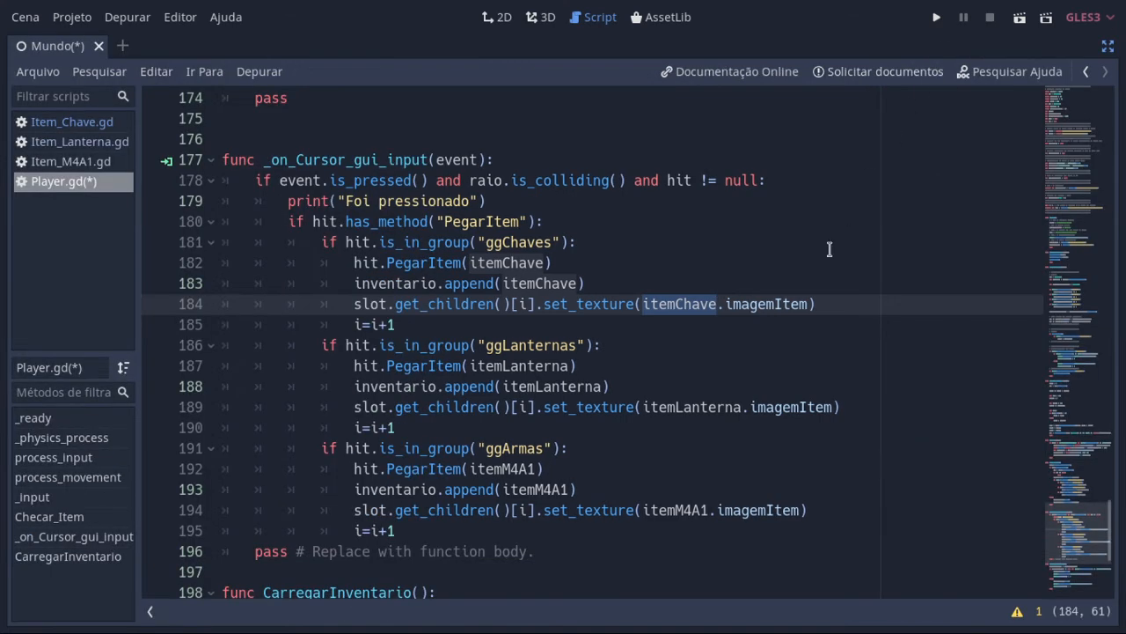
pyautogui.click(729, 303)
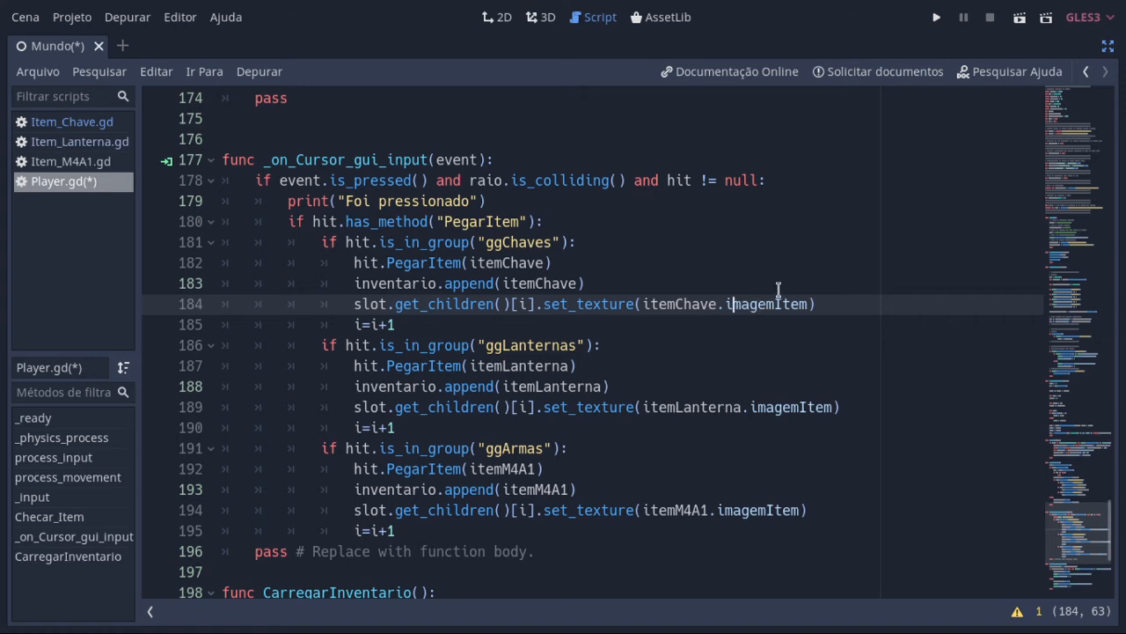
pyautogui.click(76, 121)
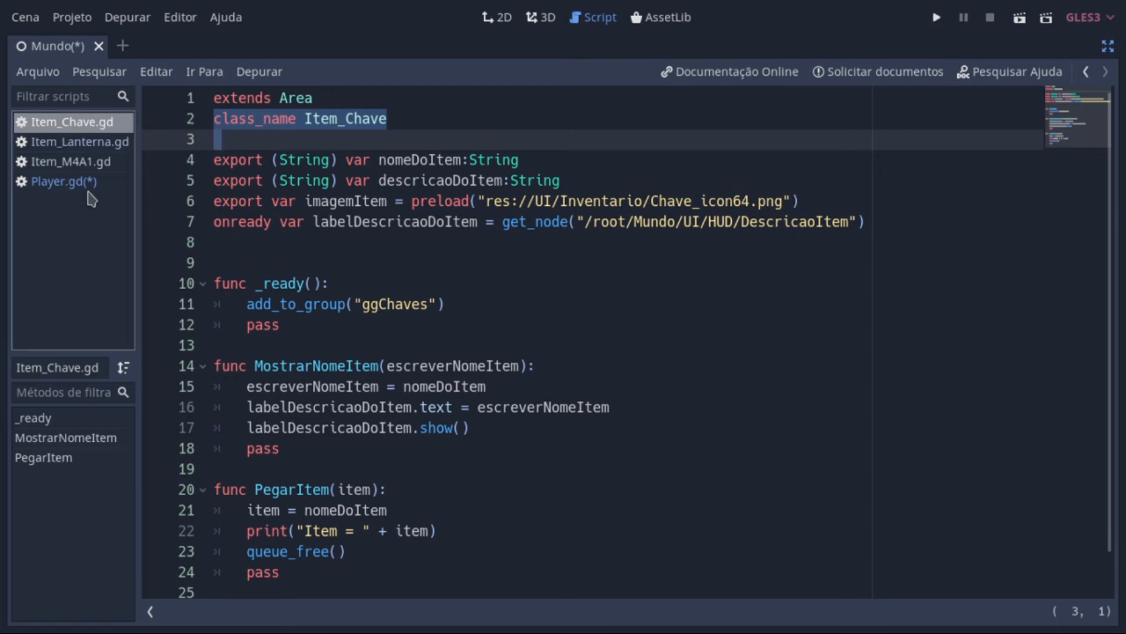
pyautogui.click(63, 182)
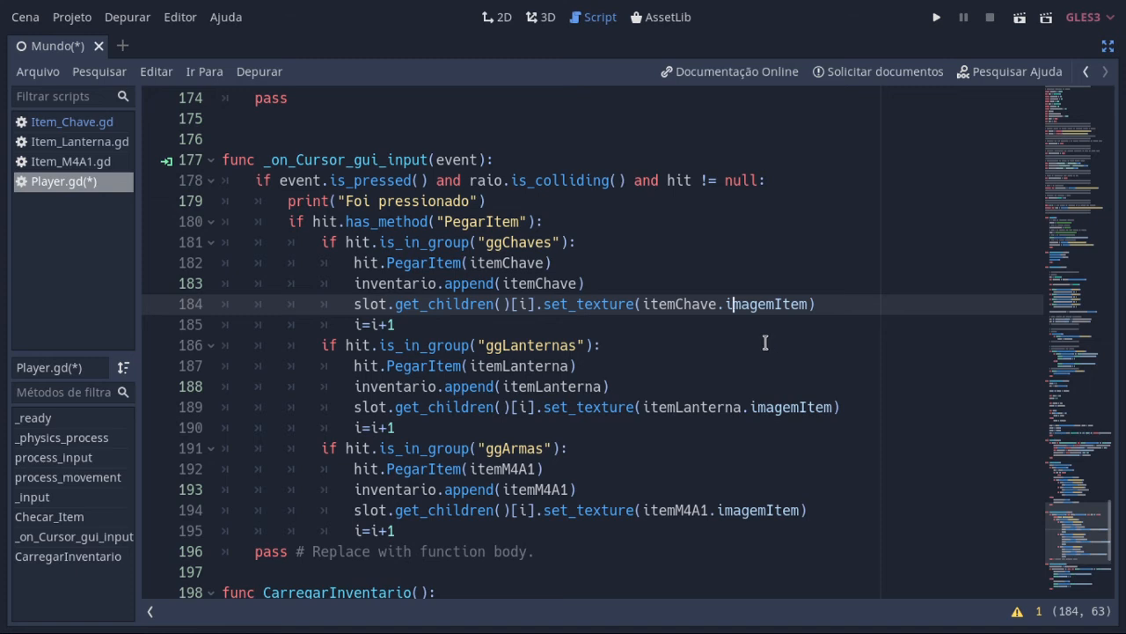
# Step: Save the Mundo scene with the Player script and restore the side docks around the script editor
pyautogui.hotkey('ctrl', 's')
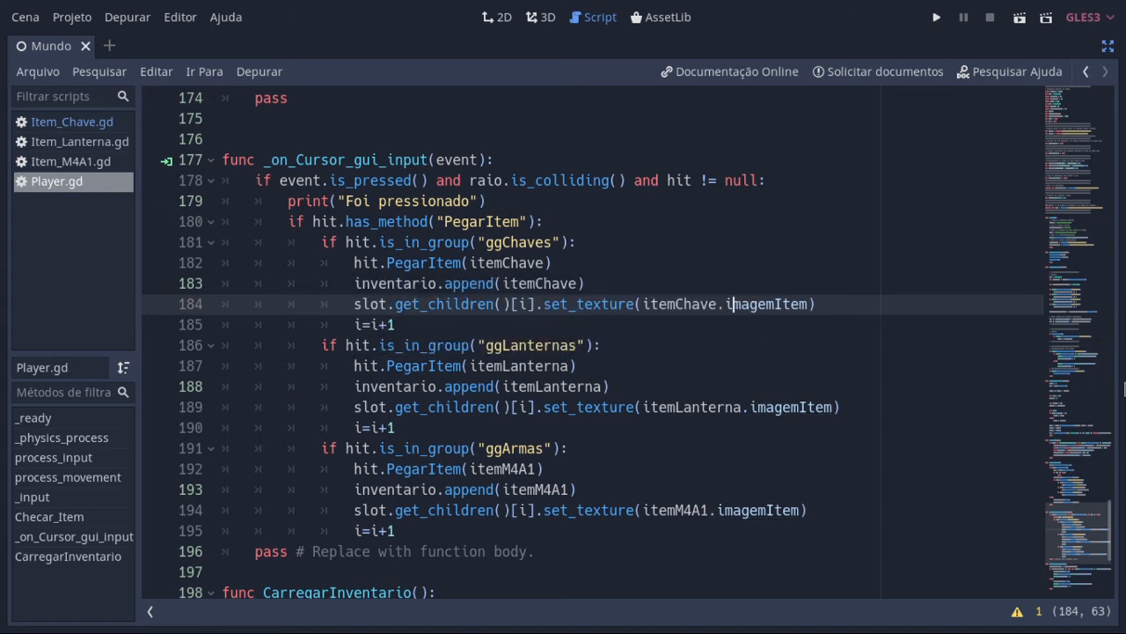
pyautogui.click(337, 304)
pyautogui.click(1108, 46)
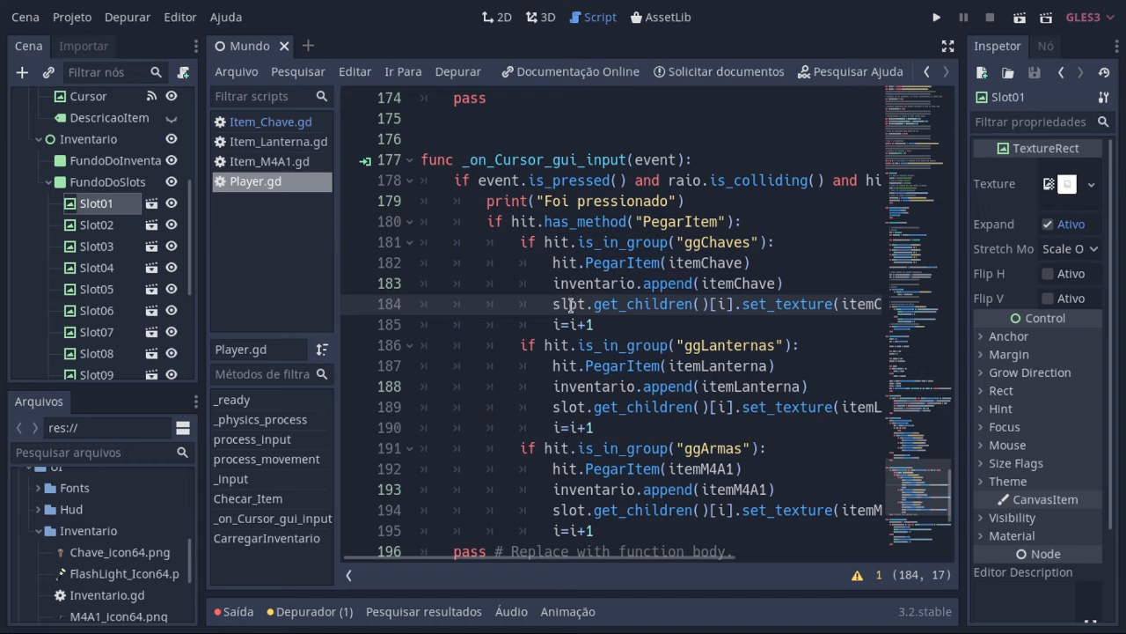
# Step: Select FundoDoSlots to view its slots, and point out the index i on line 184 and the i=i+1 increment on line 185
pyautogui.click(129, 184)
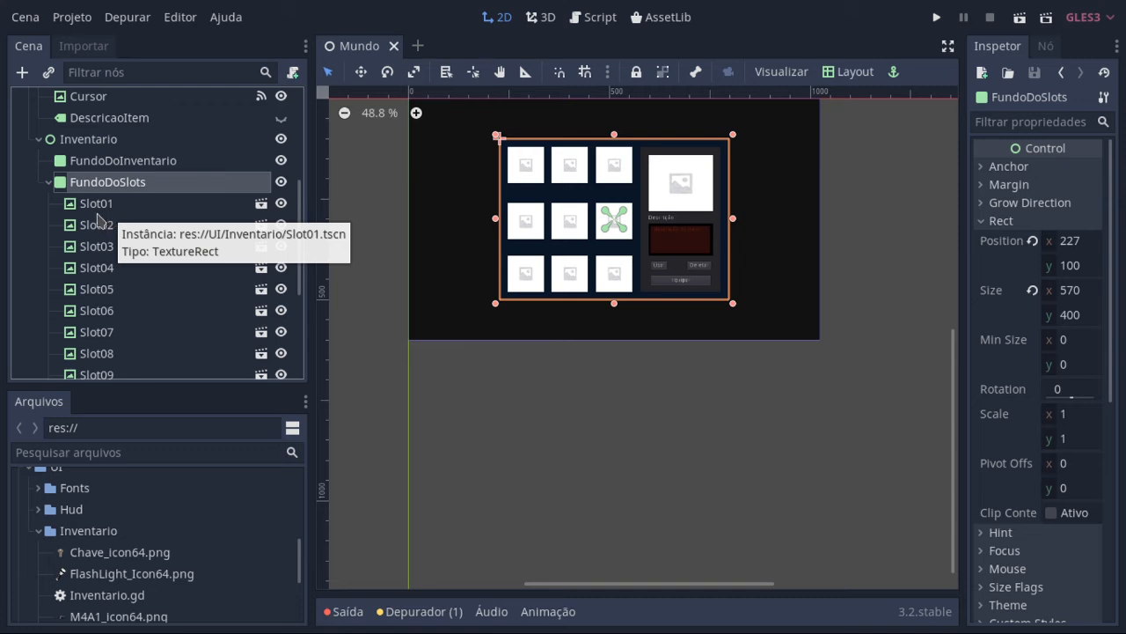
pyautogui.click(598, 18)
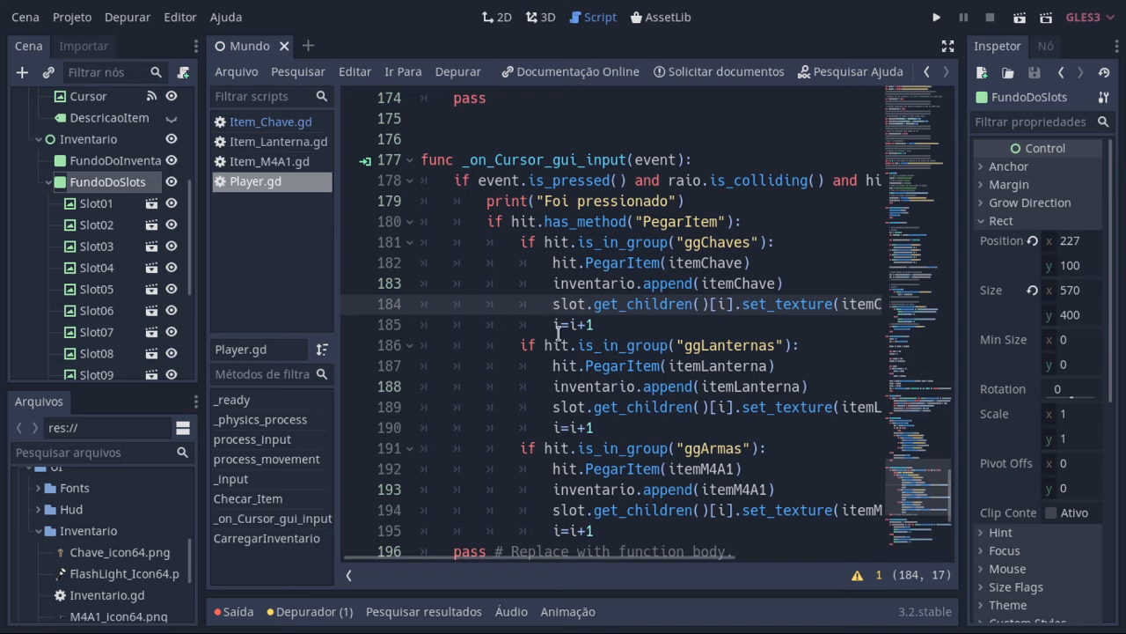
pyautogui.click(720, 304)
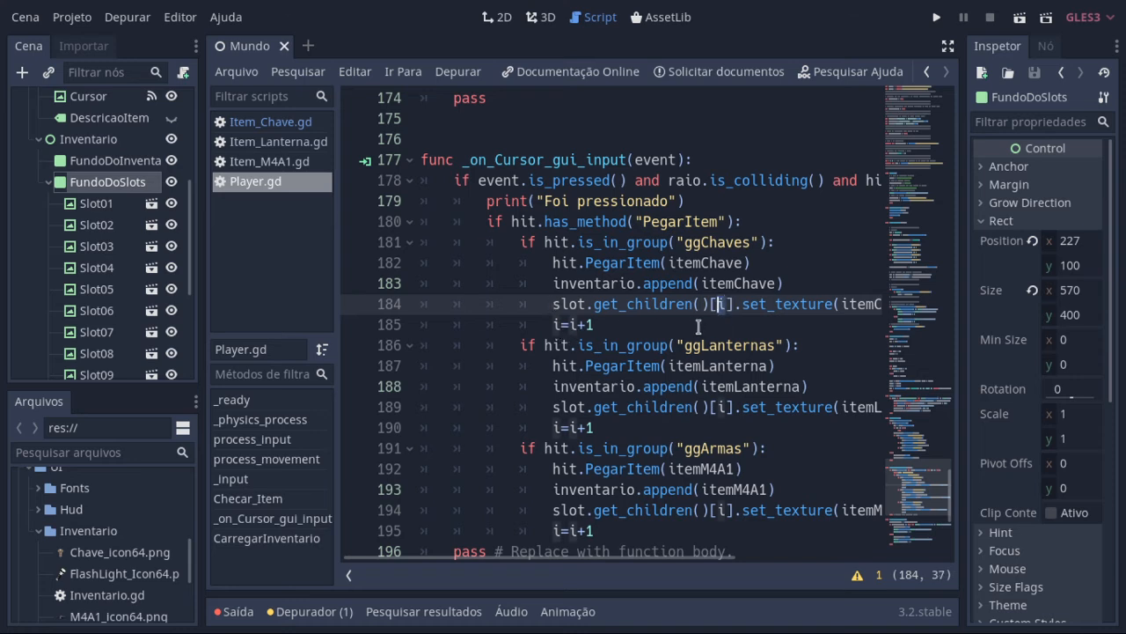
pyautogui.moveTo(594, 559); pyautogui.dragTo(657, 564)
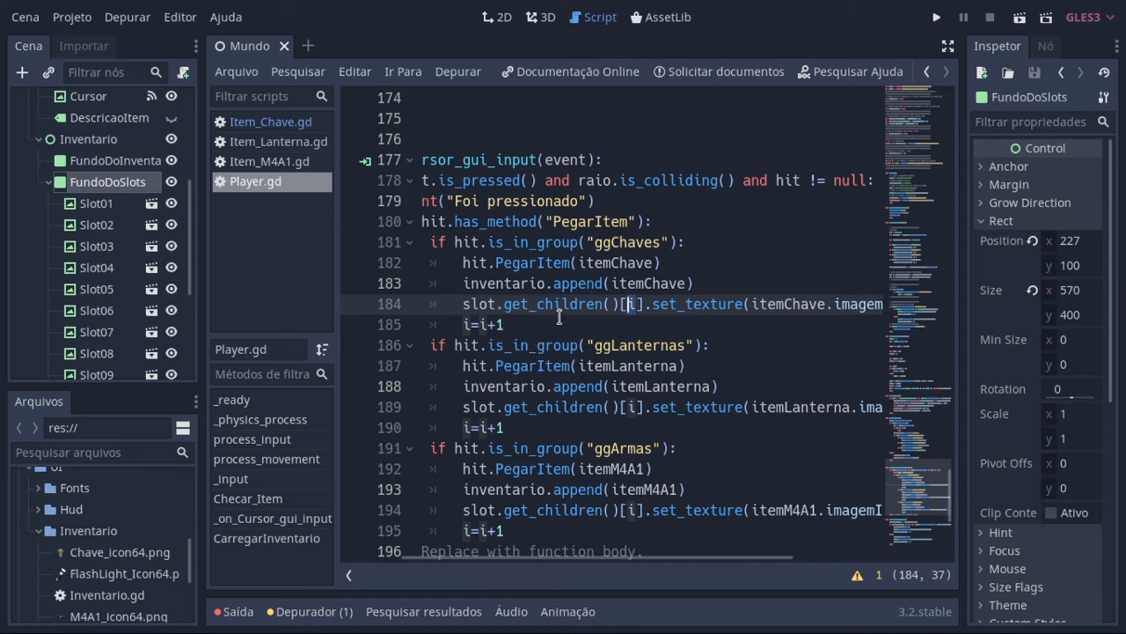
pyautogui.moveTo(512, 323); pyautogui.dragTo(460, 318)
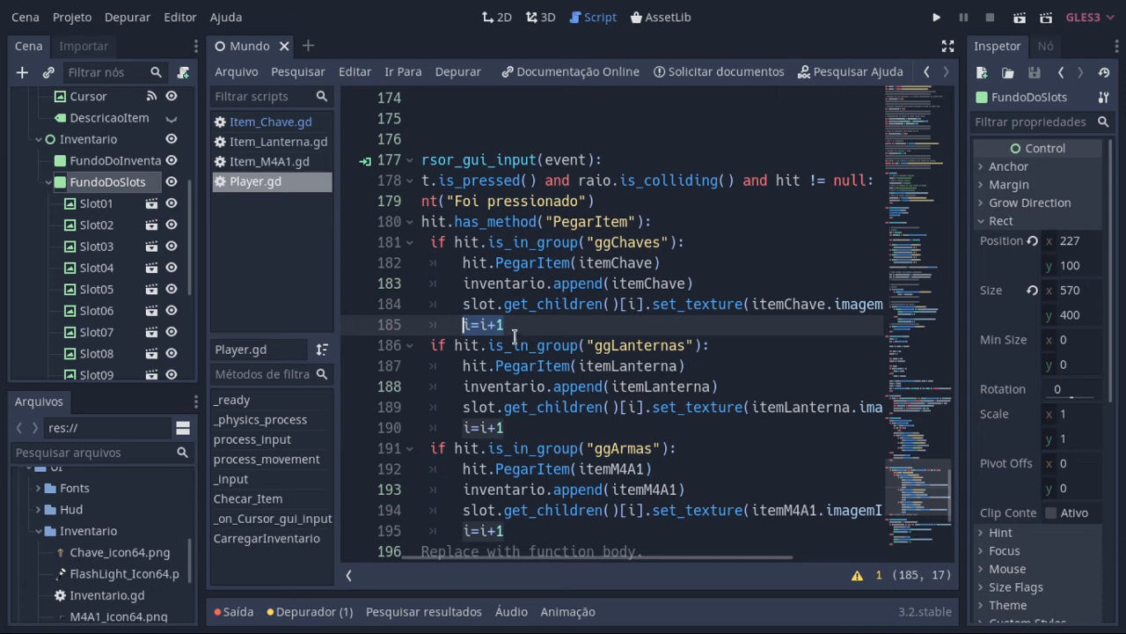
# Step: Rewrite the increment on line 185 with spaces as i = i + 1
pyautogui.click(487, 326)
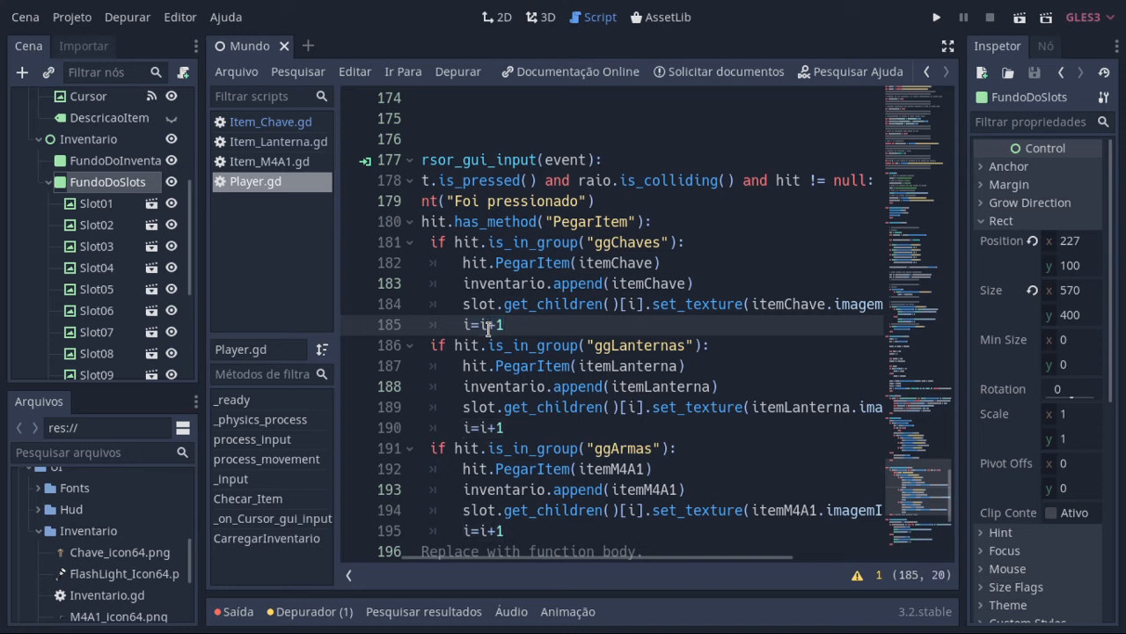
pyautogui.press('BackSpace')
pyautogui.press('BackSpace')
pyautogui.write('=')
pyautogui.press('BackSpace')
pyautogui.press('BackSpace')
pyautogui.write('= i')
pyautogui.press('Left')
pyautogui.press('Right')
pyautogui.press('Right')
pyautogui.press('Right')
# Step: Highlight i = i + 1 on line 185 and point out the get_children index i on lines 184 and 189
pyautogui.moveTo(537, 325); pyautogui.dragTo(452, 326)
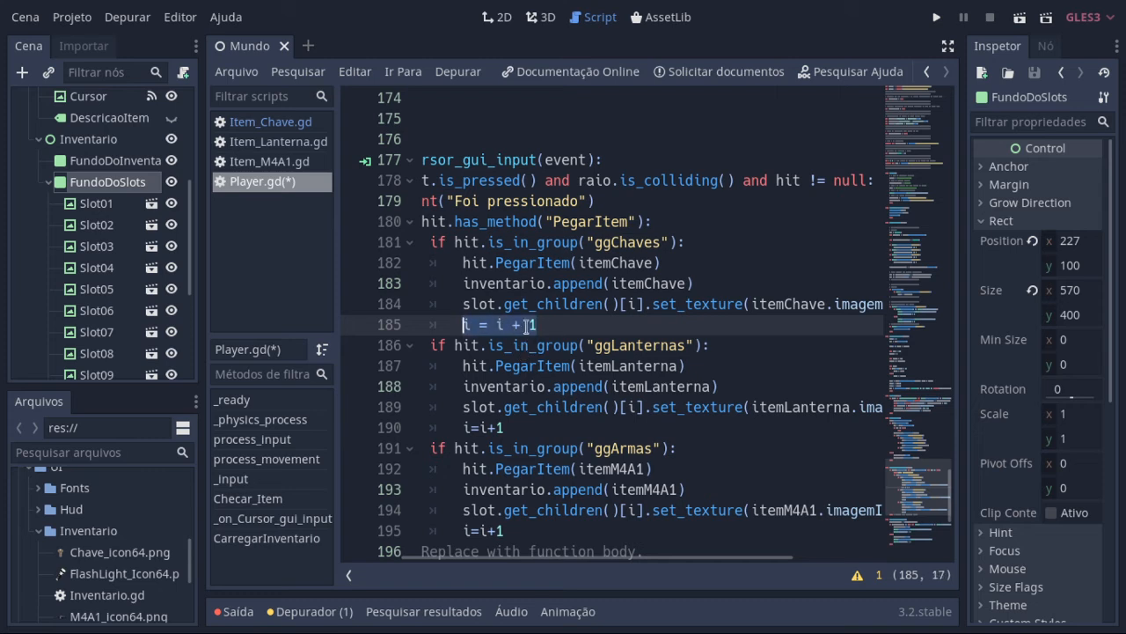
pyautogui.click(633, 303)
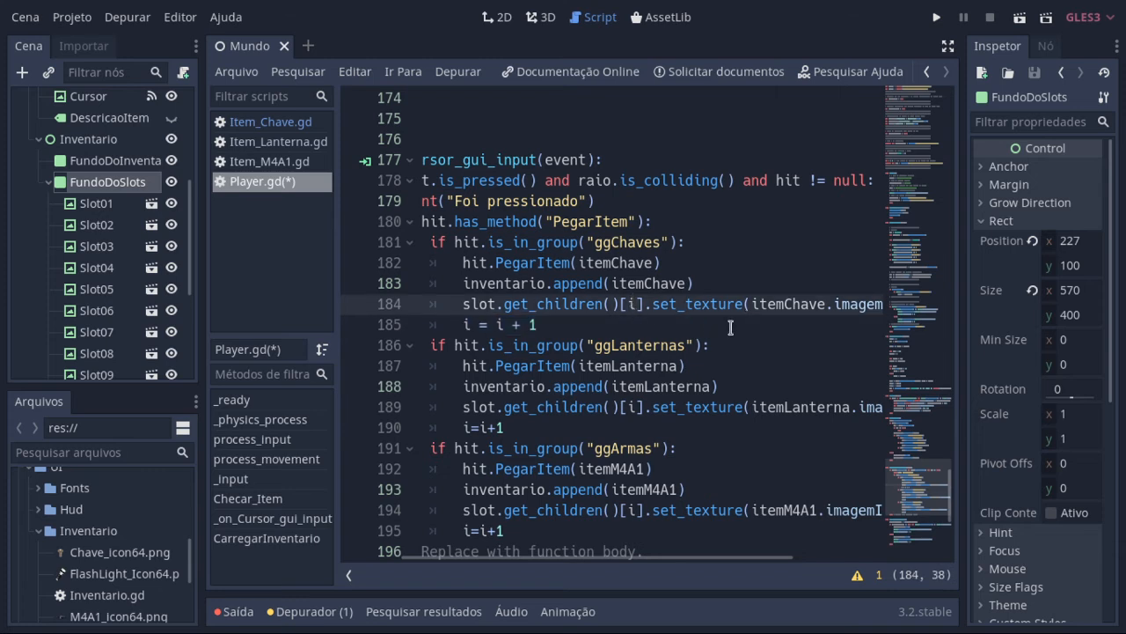
pyautogui.moveTo(557, 324); pyautogui.dragTo(464, 325)
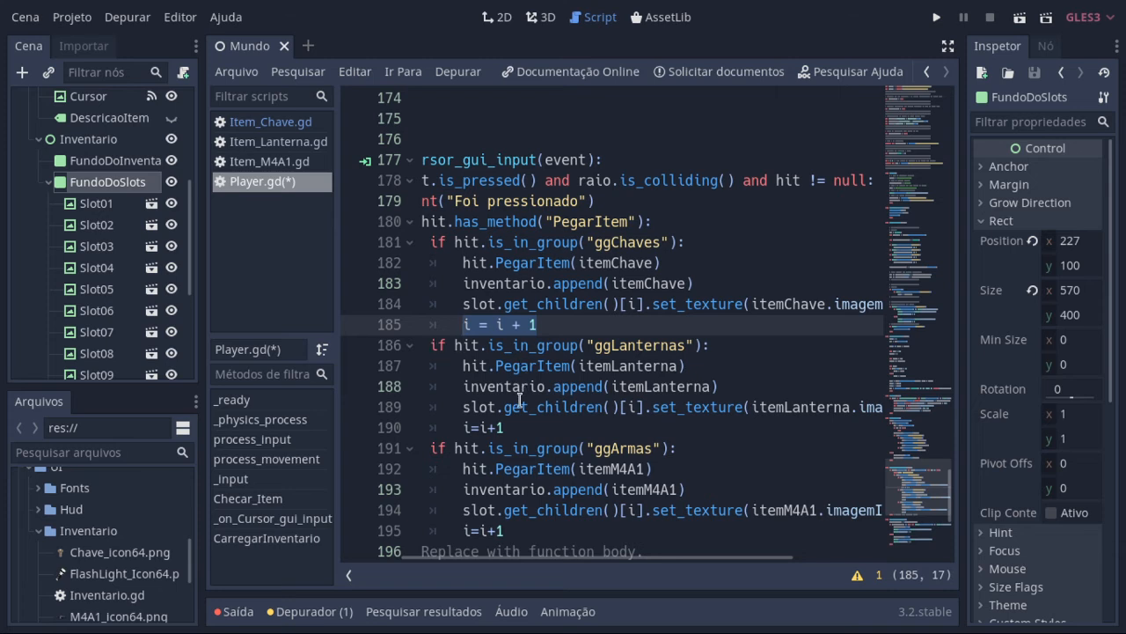
pyautogui.click(635, 407)
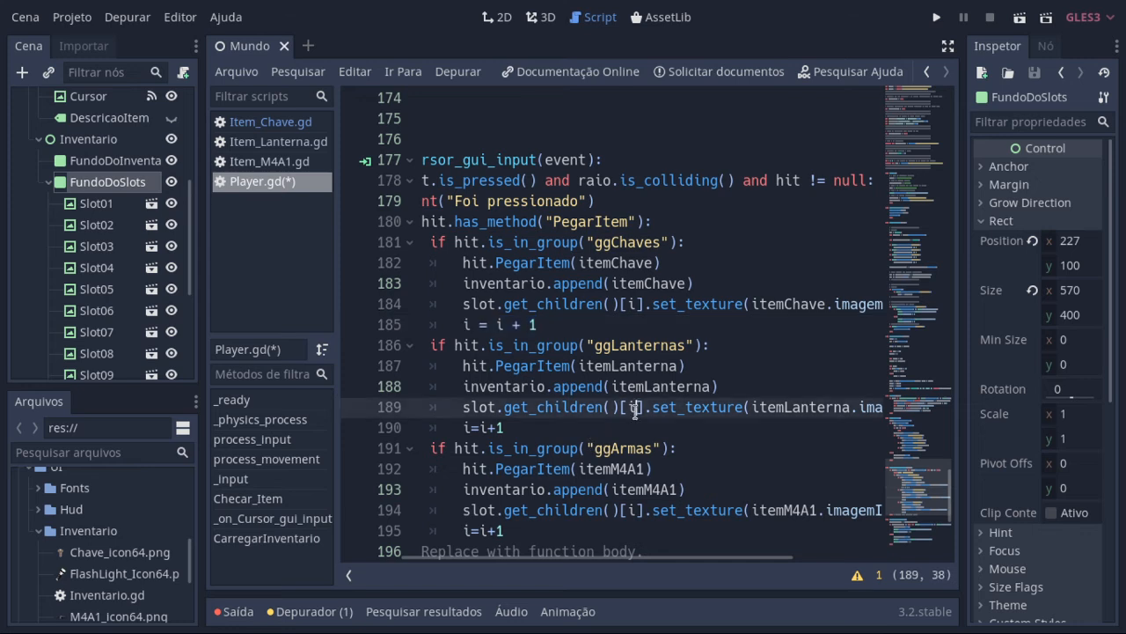
pyautogui.click(626, 408)
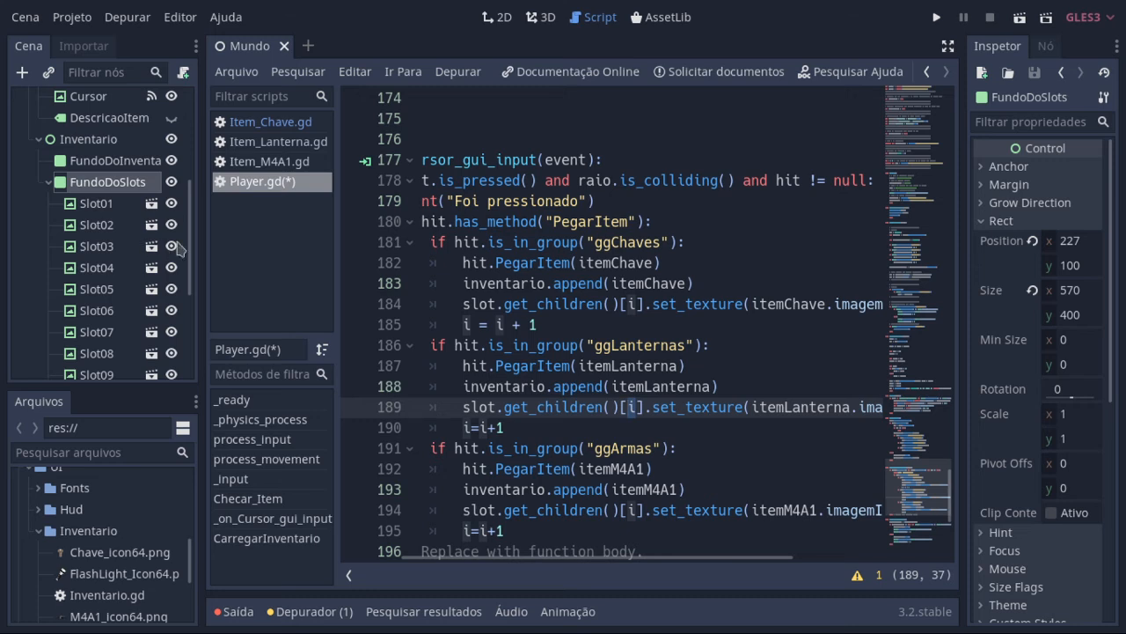
# Step: Compare Slot01 and Slot02 in the 2D view with the i = i + 1 increment on line 185 of the Player script
pyautogui.click(95, 205)
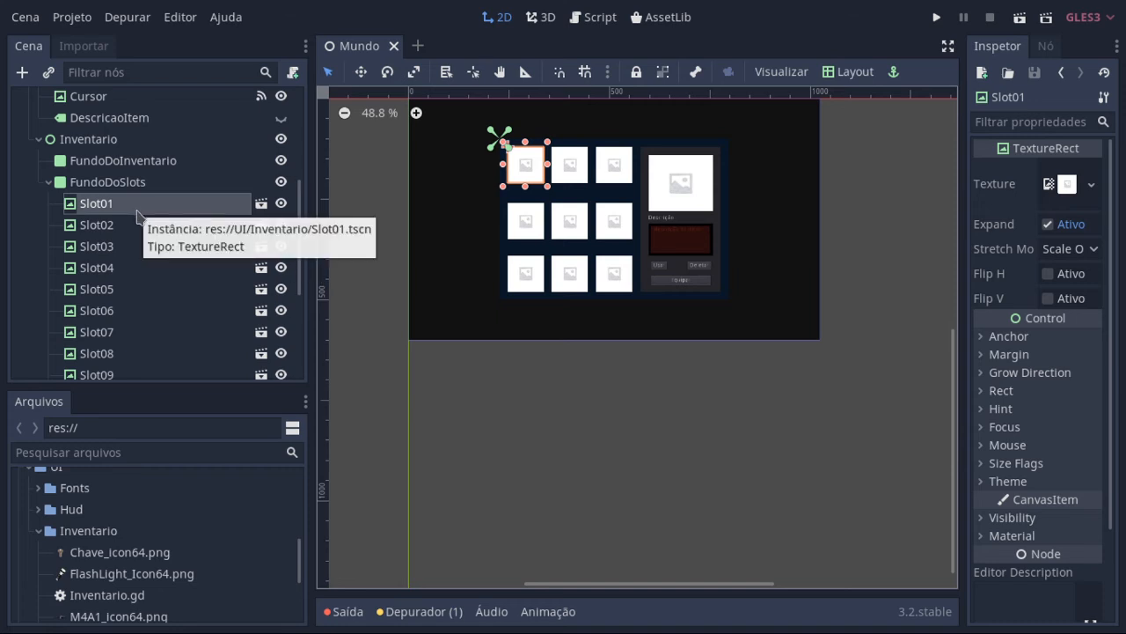
pyautogui.click(599, 17)
pyautogui.moveTo(536, 324); pyautogui.dragTo(447, 323)
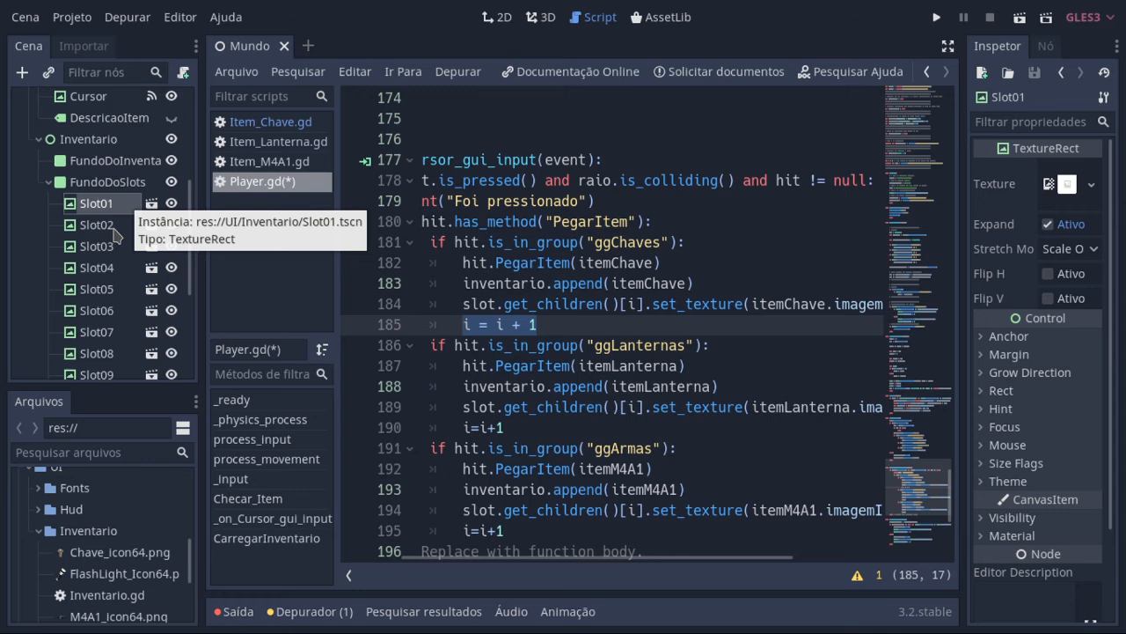
pyautogui.click(114, 231)
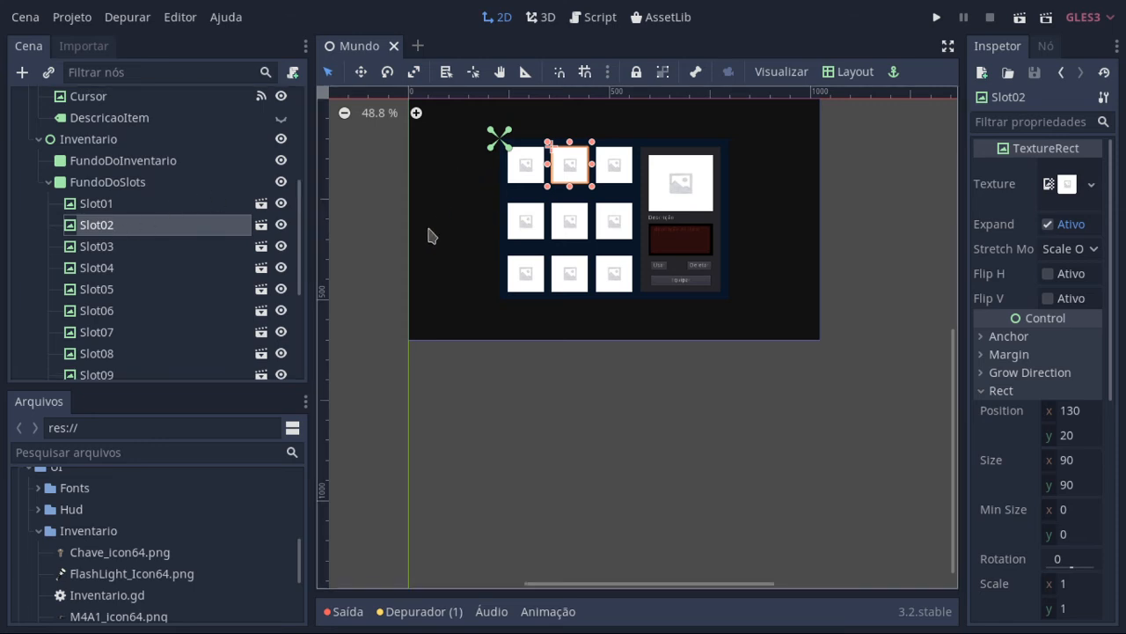
pyautogui.click(612, 27)
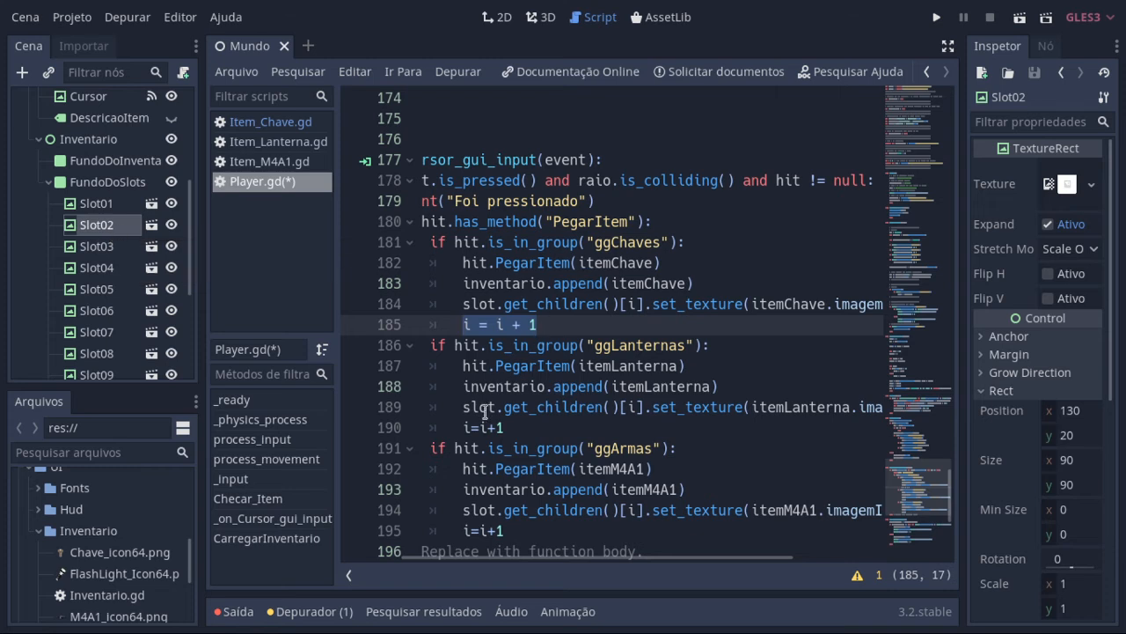
# Step: Highlight i=i+1 on line 190 and point out the get_children index i on line 194
pyautogui.moveTo(513, 425); pyautogui.dragTo(455, 423)
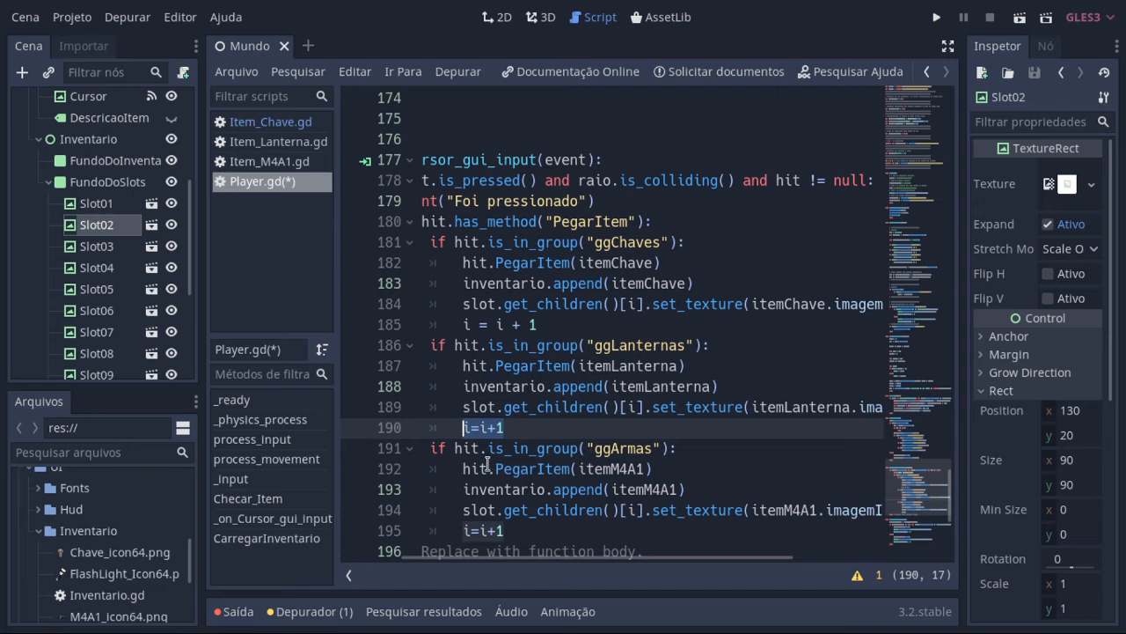
pyautogui.moveTo(460, 456); pyautogui.dragTo(639, 509)
pyautogui.click(637, 510)
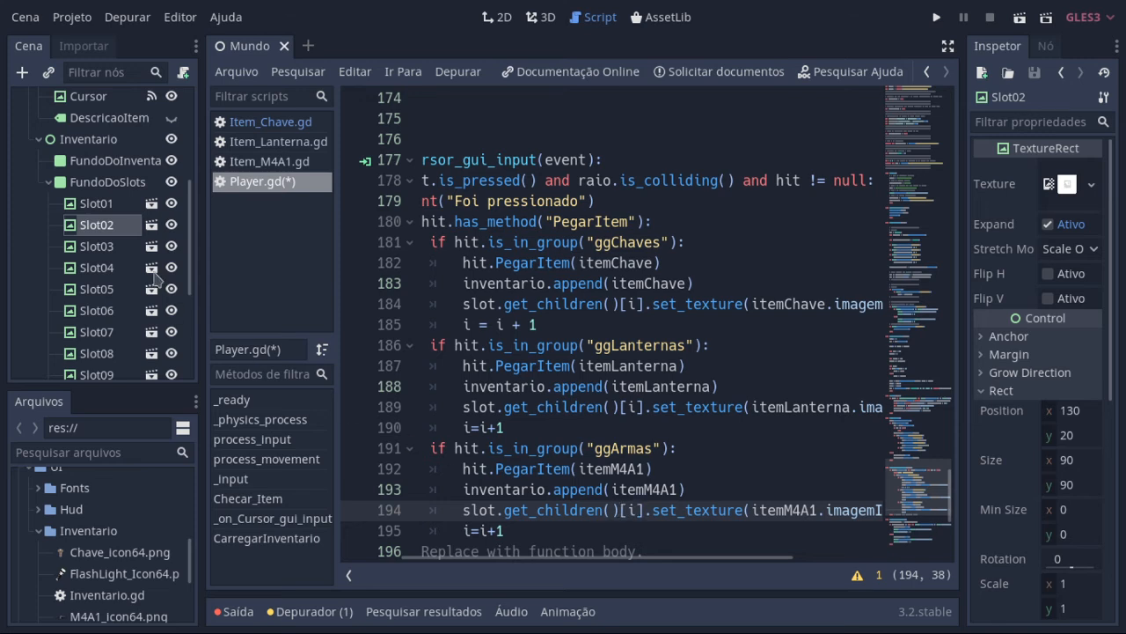
# Step: Show Slot03 and then Slot09, the last slot under FundoDoSlots, in the 2D view of the inventory grid
pyautogui.click(111, 247)
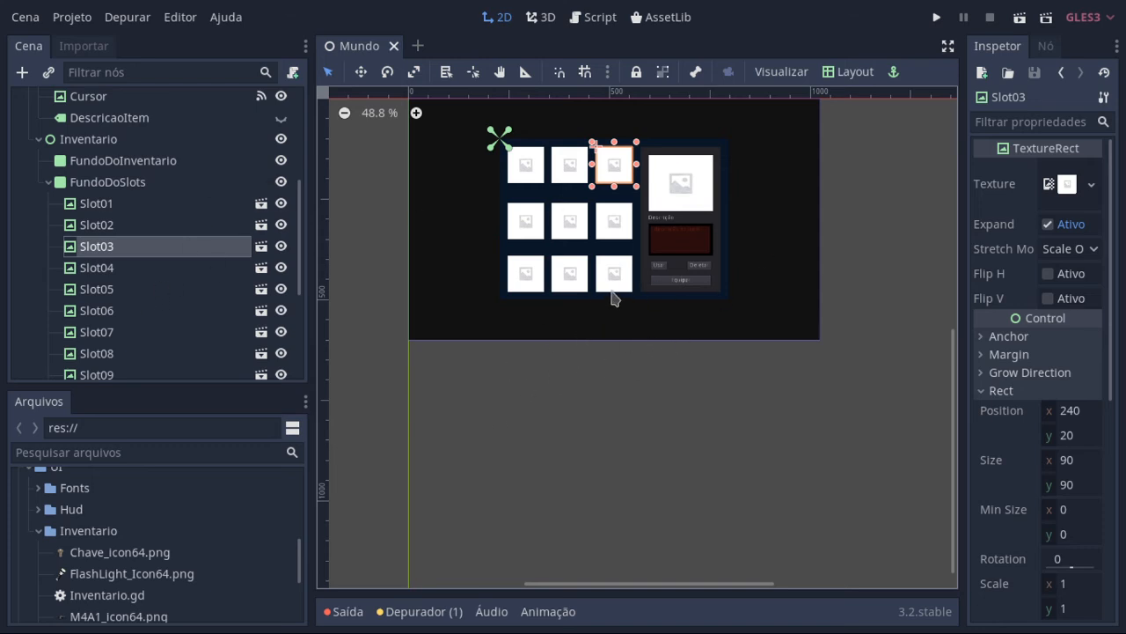
pyautogui.scroll(-2, 97, 356)
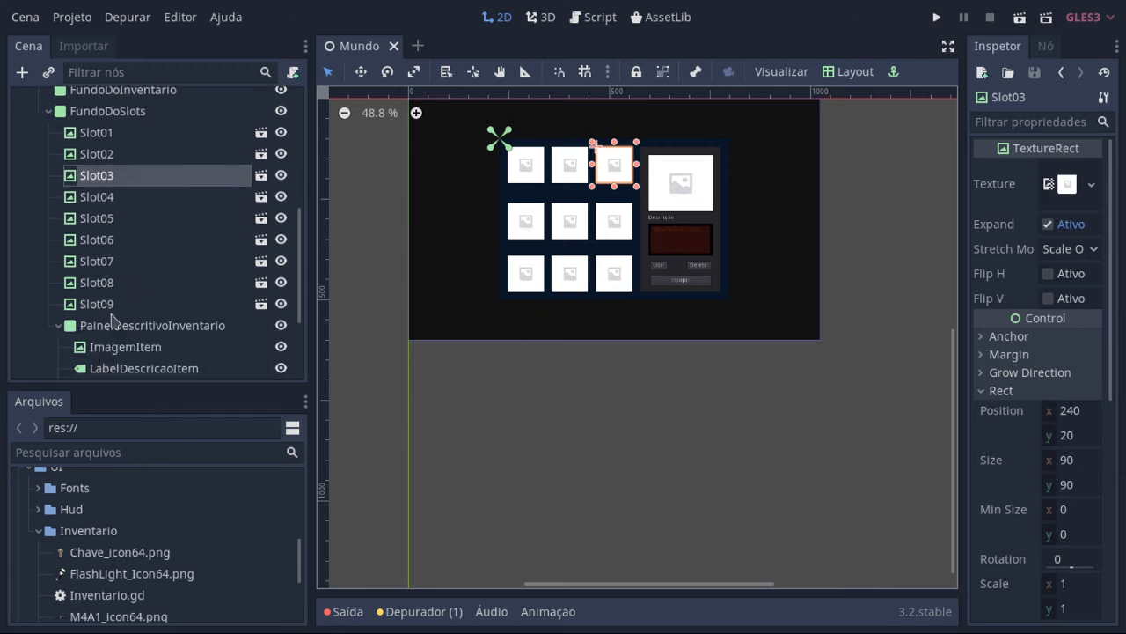
pyautogui.click(104, 305)
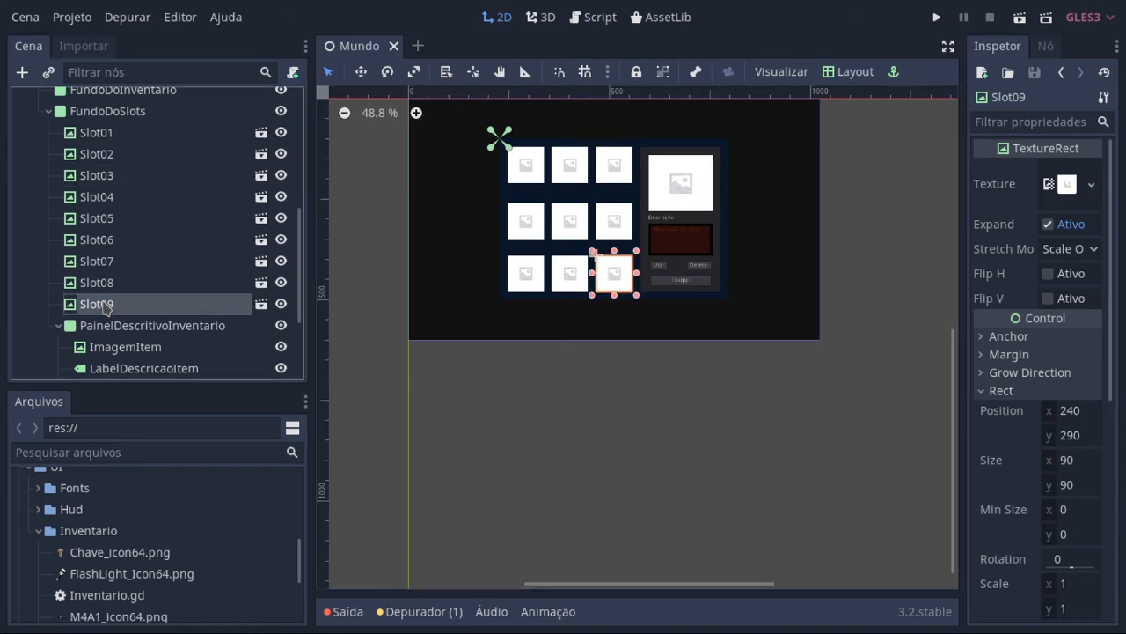
# Step: Return to the Player script and place the cursor at the end of i=i+1 on line 195 in the ggArmas block
pyautogui.click(595, 19)
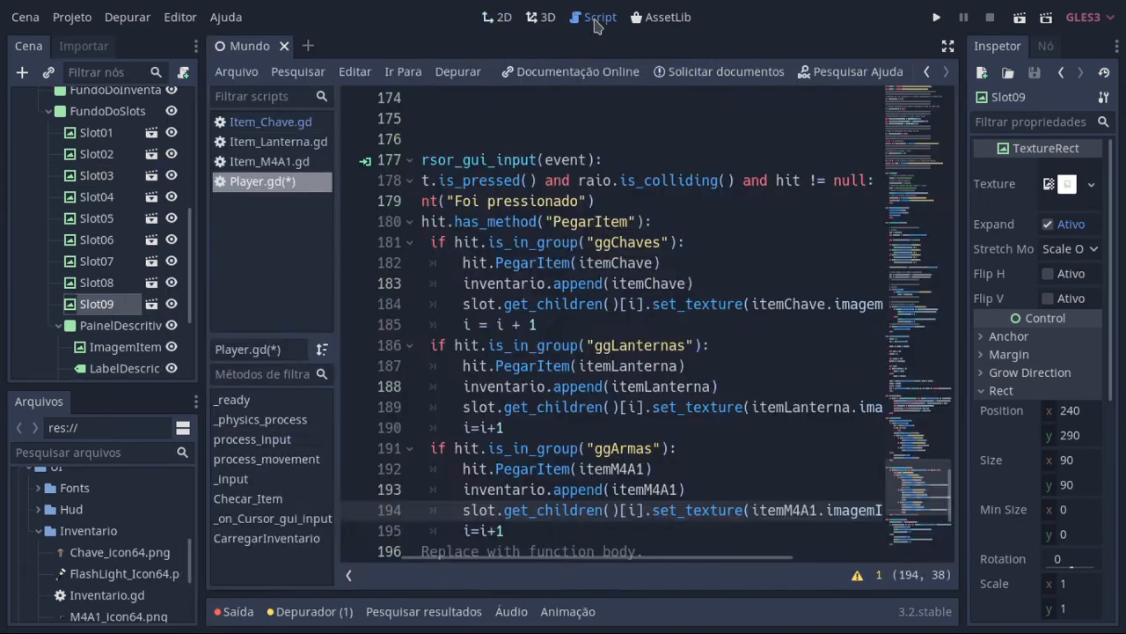
pyautogui.scroll(-3, 686, 241)
pyautogui.click(582, 361)
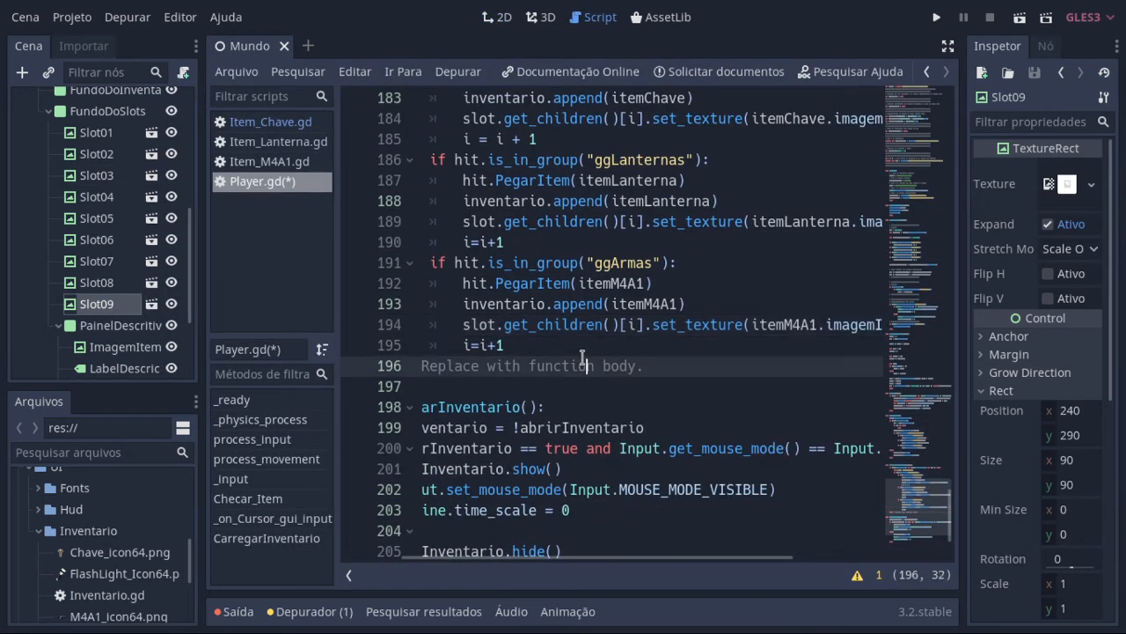
pyautogui.click(586, 350)
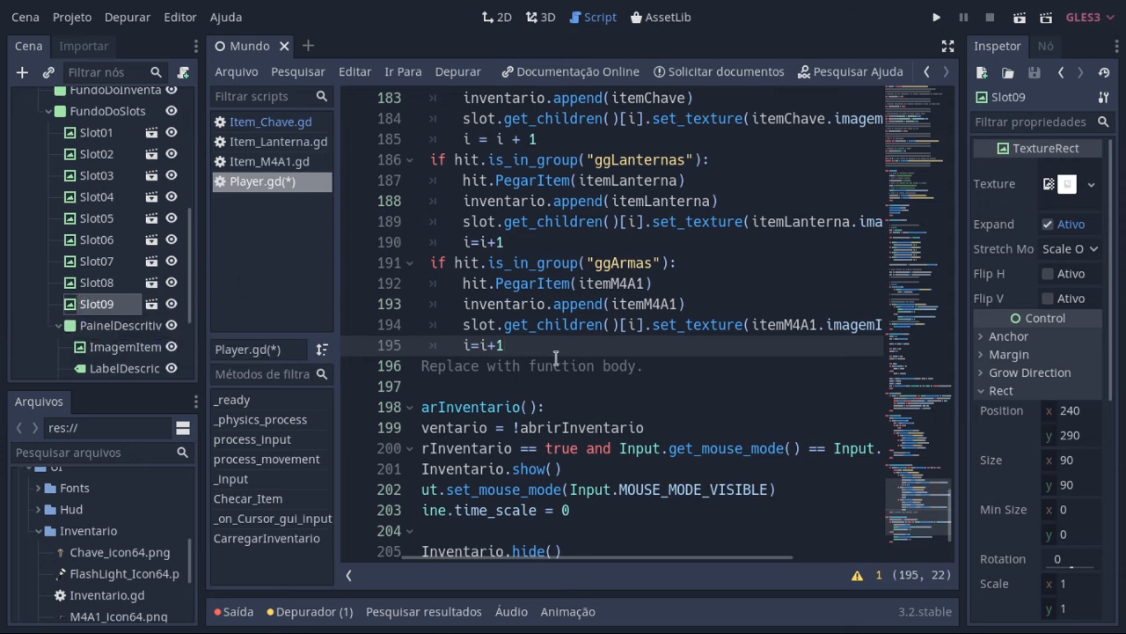
# Step: Add the example declaration var vetor:Array = [9] below i=i+1 in the ggArmas block of the Player script
pyautogui.press('Return')
pyautogui.write('vet')
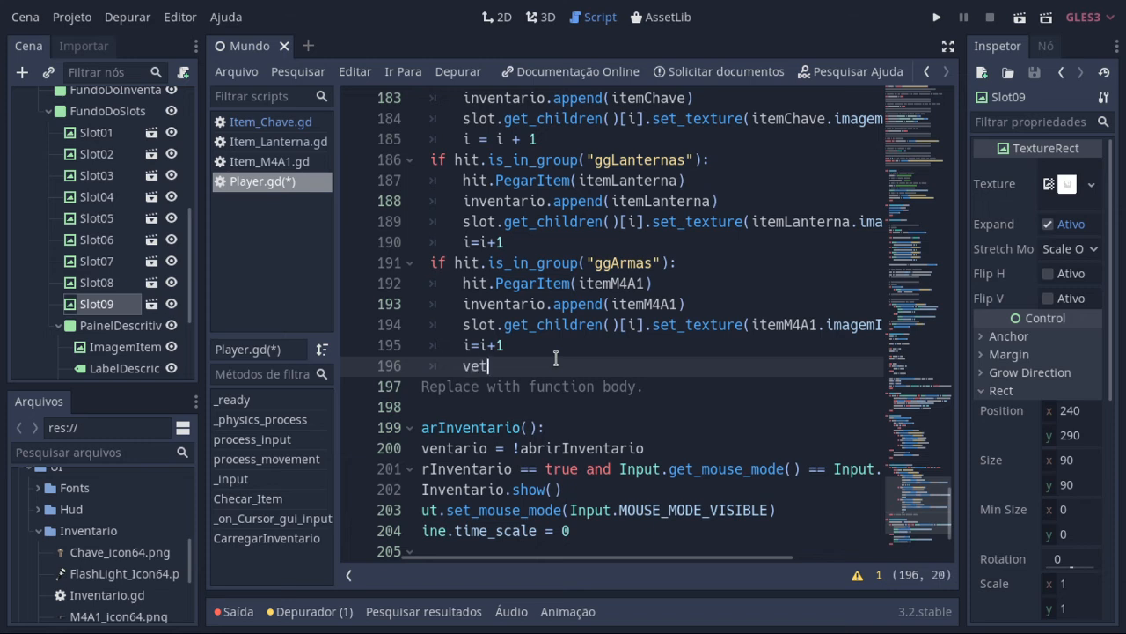
pyautogui.write('or[9')
pyautogui.press('Left')
pyautogui.press('Left')
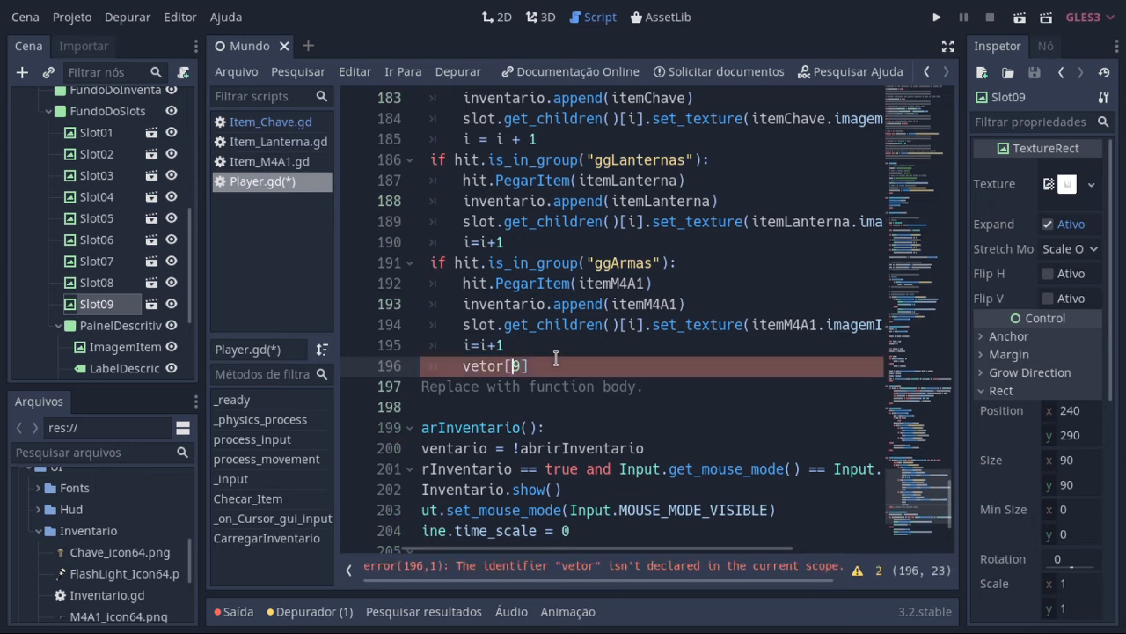
pyautogui.press('Left')
pyautogui.press('Left')
pyautogui.press('Left')
pyautogui.press('Left')
pyautogui.press('Left')
pyautogui.write('var')
pyautogui.press('Right')
pyautogui.press('Right')
pyautogui.press('Right')
pyautogui.press('Right')
pyautogui.press('Right')
pyautogui.write(':A')
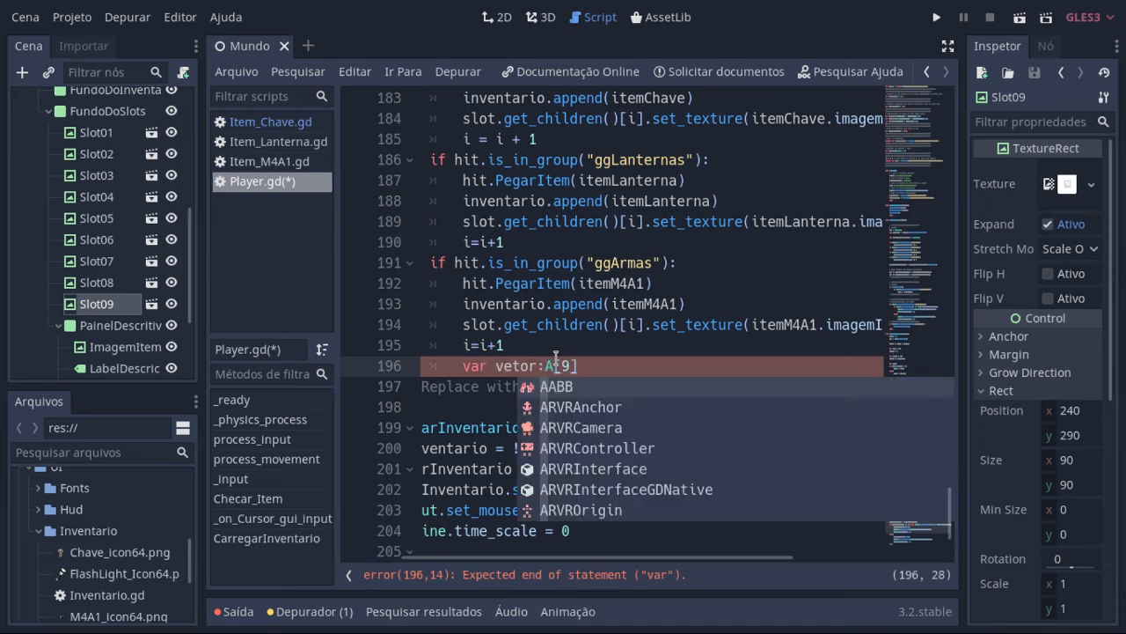
pyautogui.write('rray =')
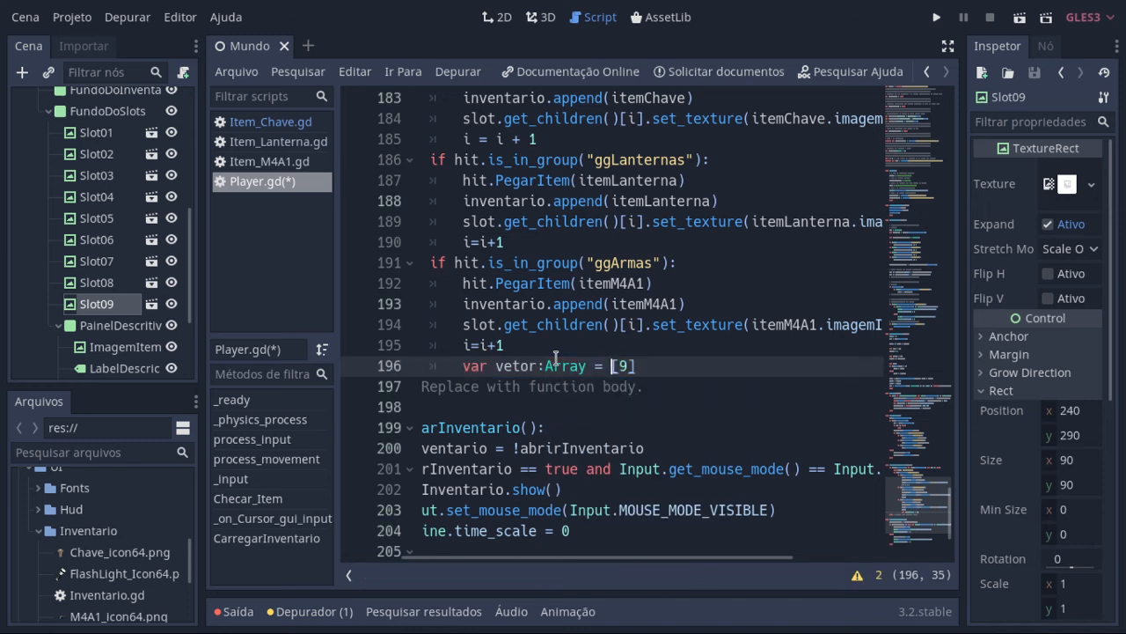
# Step: Point out the 9 and the vetor name in the example array, and write the index range 0-8 after it
pyautogui.click(620, 366)
pyautogui.click(640, 366)
pyautogui.click(538, 366)
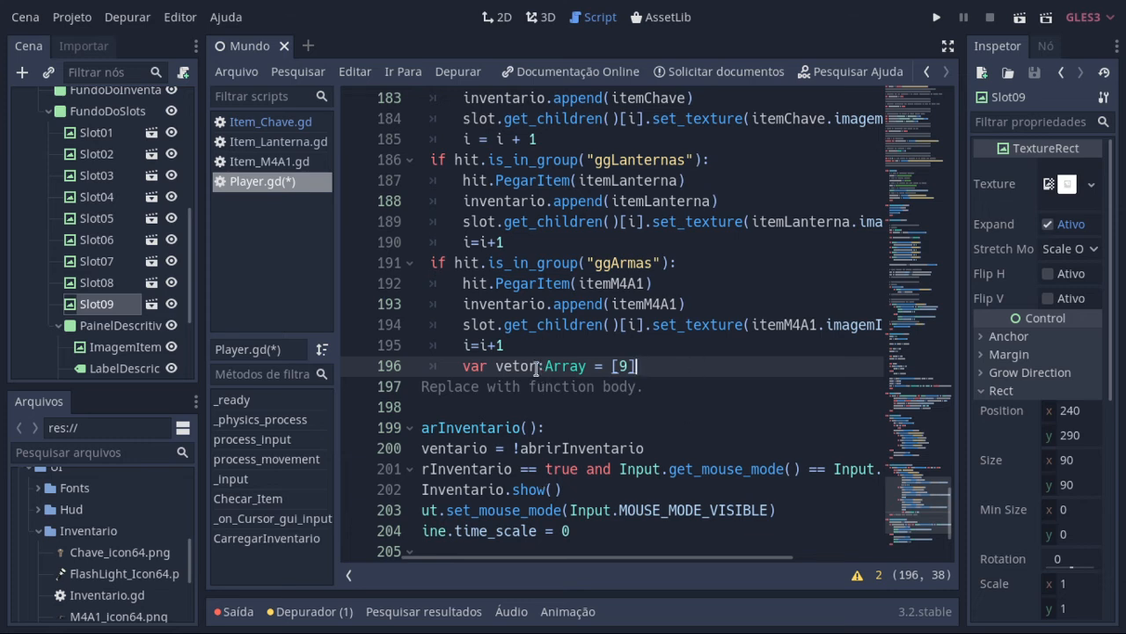
pyautogui.click(689, 371)
pyautogui.write('0-8')
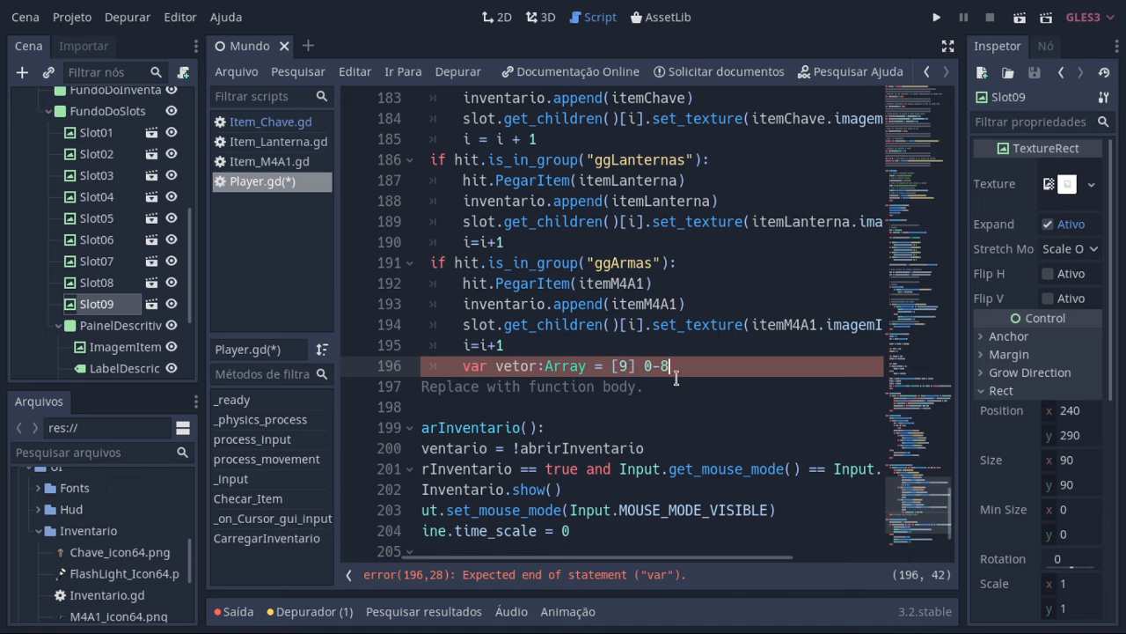
# Step: Try "- 1" beside the 9 in the example array, and erase both it and the 0-8 note
pyautogui.click(630, 366)
pyautogui.write('- 1')
pyautogui.press('BackSpace')
pyautogui.press('BackSpace')
pyautogui.press('BackSpace')
pyautogui.press('BackSpace')
pyautogui.press('Right')
pyautogui.press('Right')
pyautogui.press('Delete')
pyautogui.press('Delete')
pyautogui.press('Delete')
pyautogui.press('BackSpace')
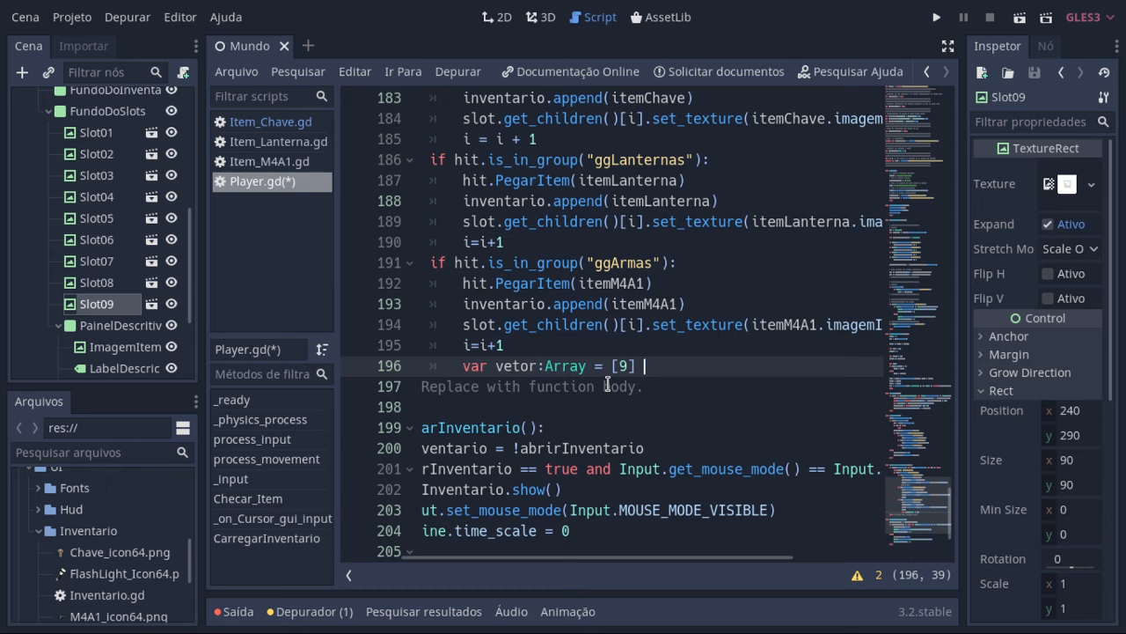
# Step: Highlight vetor, rewrite the example array size as [20-1], and write 19 after it
pyautogui.click(629, 365)
pyautogui.doubleClick(521, 370)
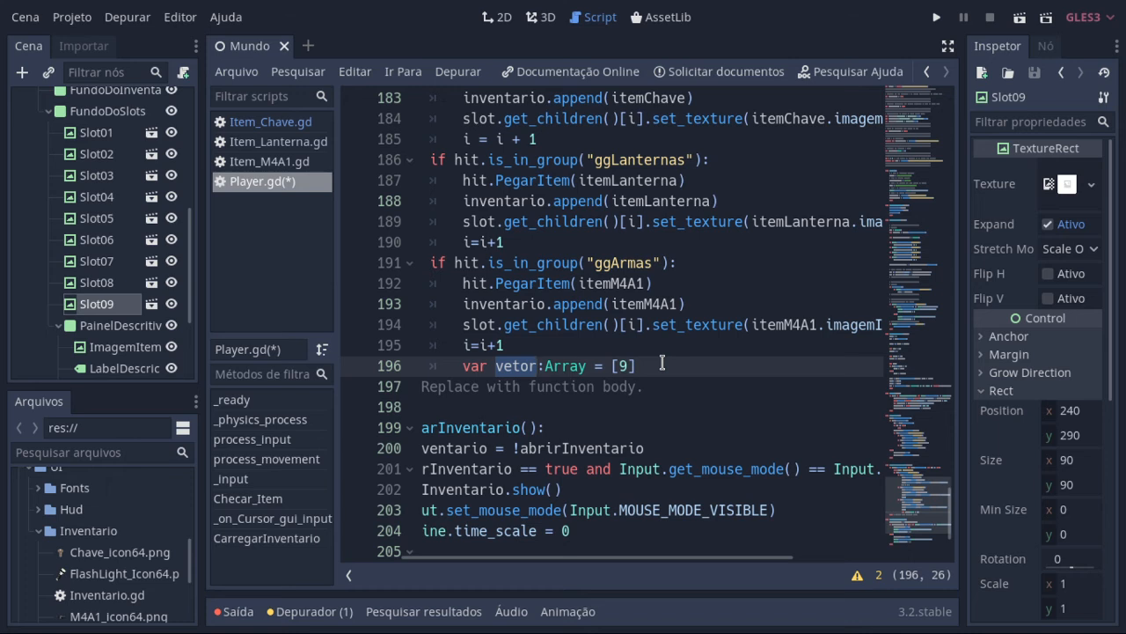
pyautogui.doubleClick(620, 365)
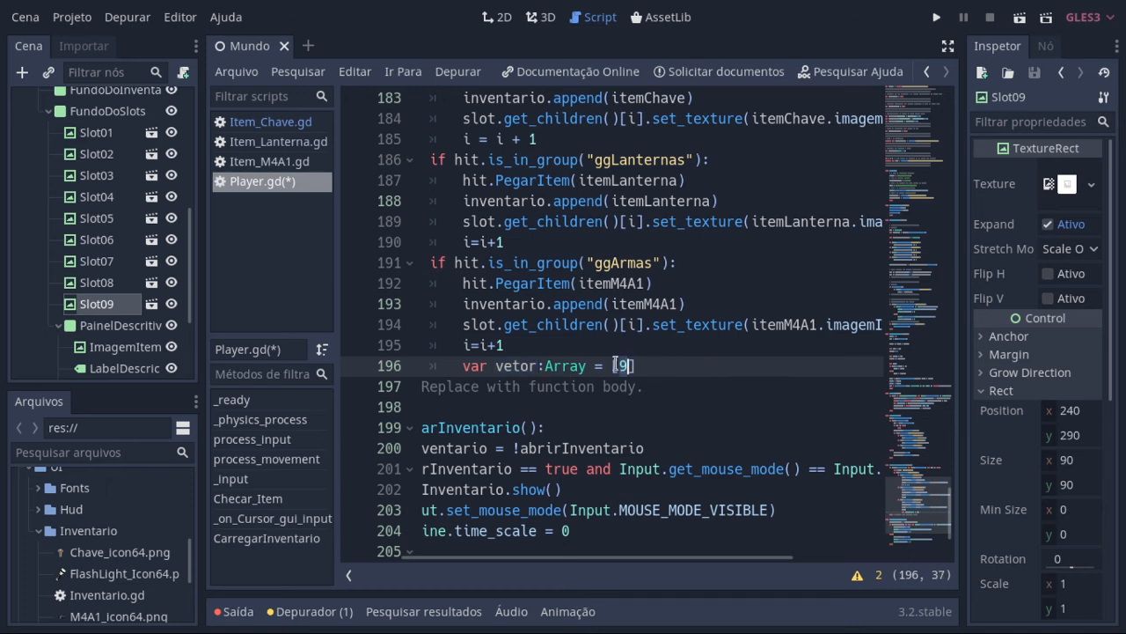
pyautogui.write('20-1]')
pyautogui.write('19')
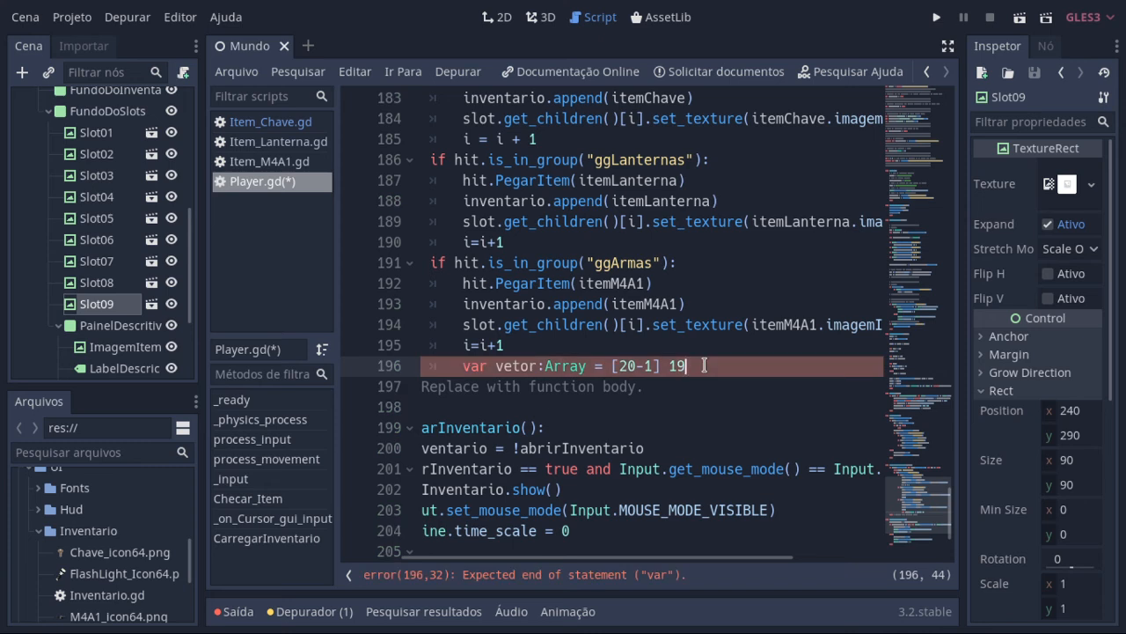
# Step: Delete the example vetor declaration below i=i+1 in the ggArmas block
pyautogui.press('BackSpace')
pyautogui.press('BackSpace')
pyautogui.press('BackSpace')
pyautogui.press('BackSpace')
pyautogui.press('BackSpace')
pyautogui.press('BackSpace')
pyautogui.press('BackSpace')
pyautogui.press('BackSpace')
pyautogui.press('BackSpace')
pyautogui.press('BackSpace')
pyautogui.press('BackSpace')
pyautogui.press('BackSpace')
pyautogui.press('BackSpace')
pyautogui.press('BackSpace')
pyautogui.press('BackSpace')
pyautogui.press('BackSpace')
pyautogui.press('BackSpace')
pyautogui.press('BackSpace')
pyautogui.press('BackSpace')
pyautogui.press('BackSpace')
pyautogui.press('BackSpace')
pyautogui.press('BackSpace')
pyautogui.press('BackSpace')
pyautogui.press('BackSpace')
pyautogui.press('BackSpace')
pyautogui.press('BackSpace')
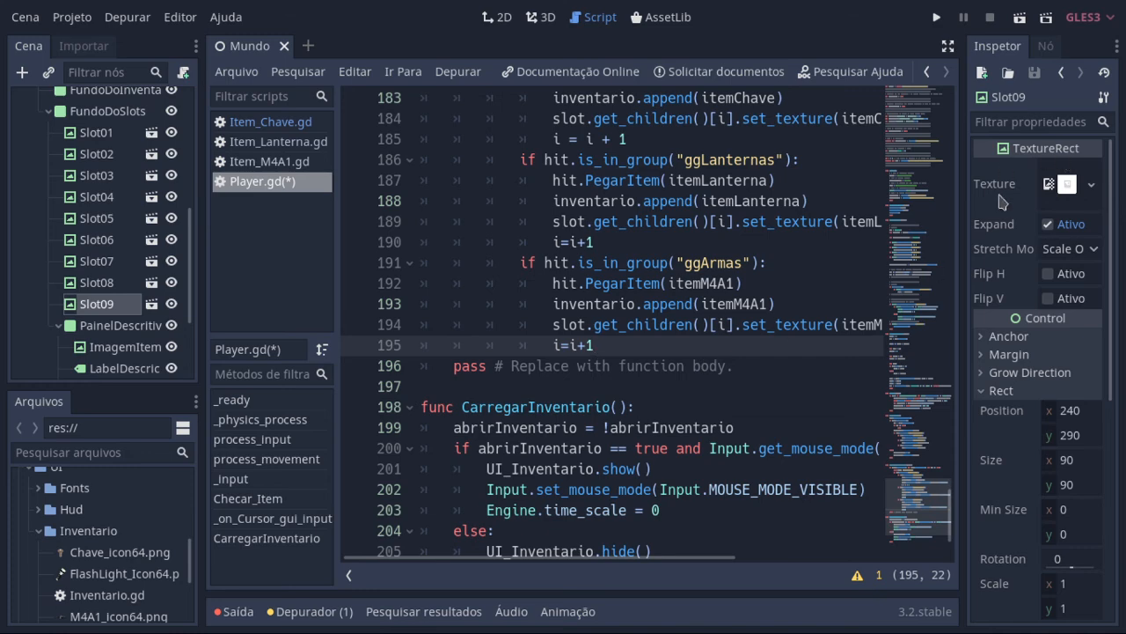
# Step: Test-run the project, close the game window, and hide the Inventario node under UI
pyautogui.click(938, 19)
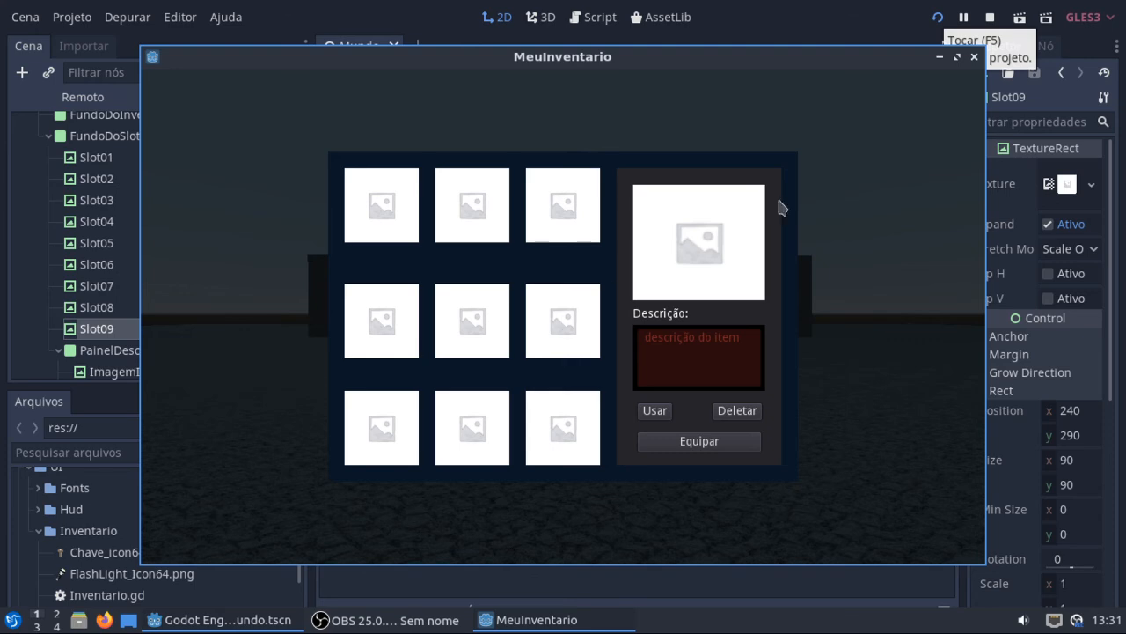
pyautogui.click(975, 56)
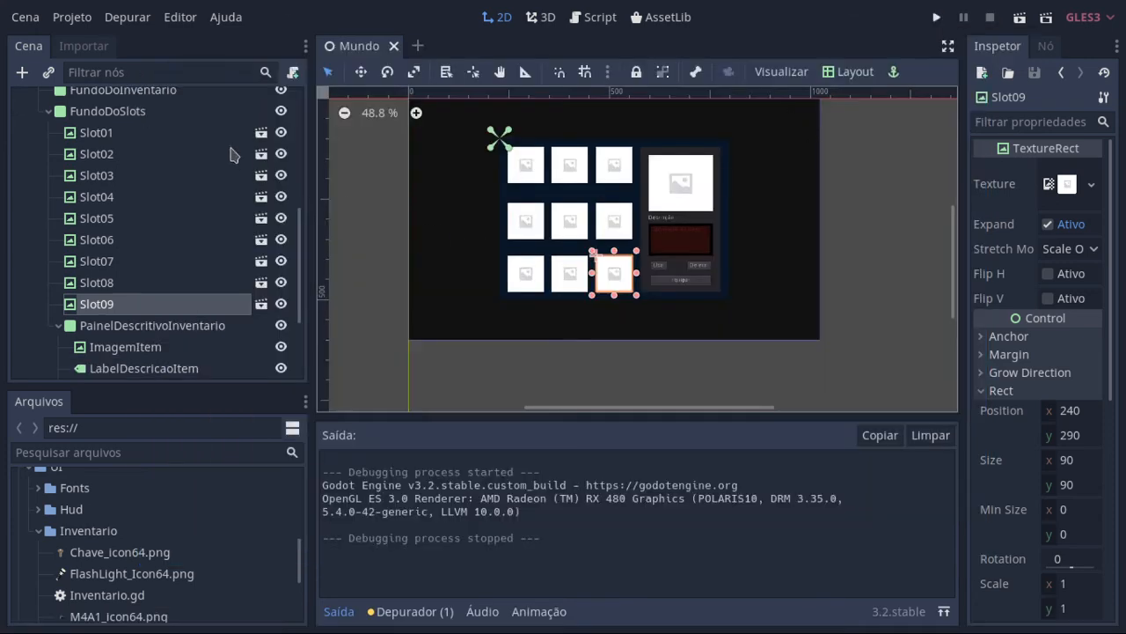
pyautogui.scroll(4, 227, 215)
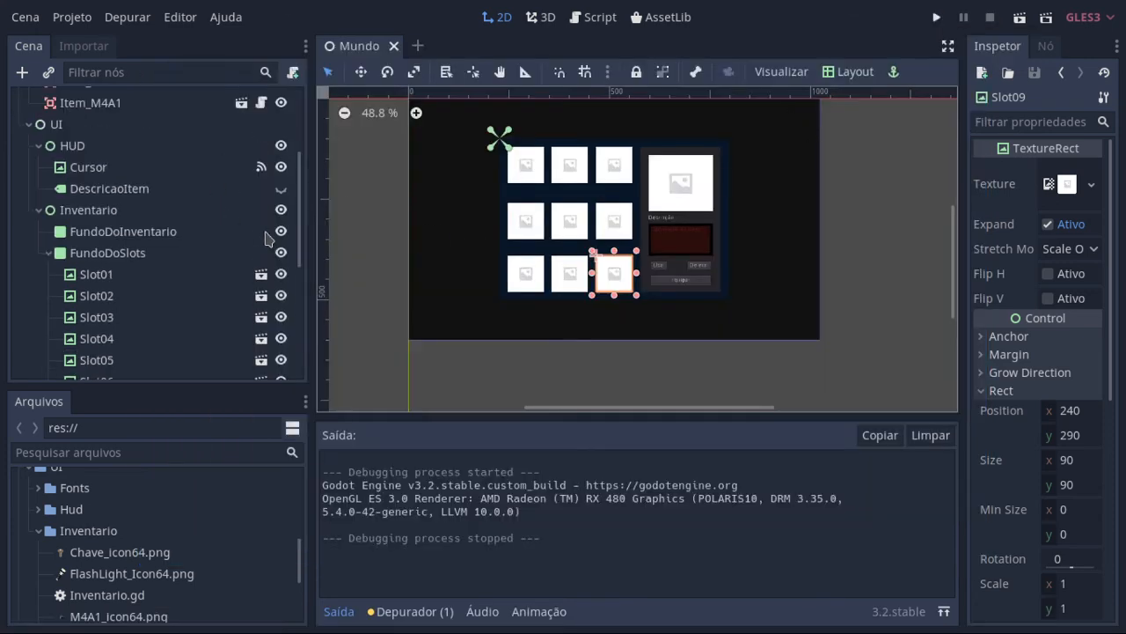
pyautogui.click(280, 209)
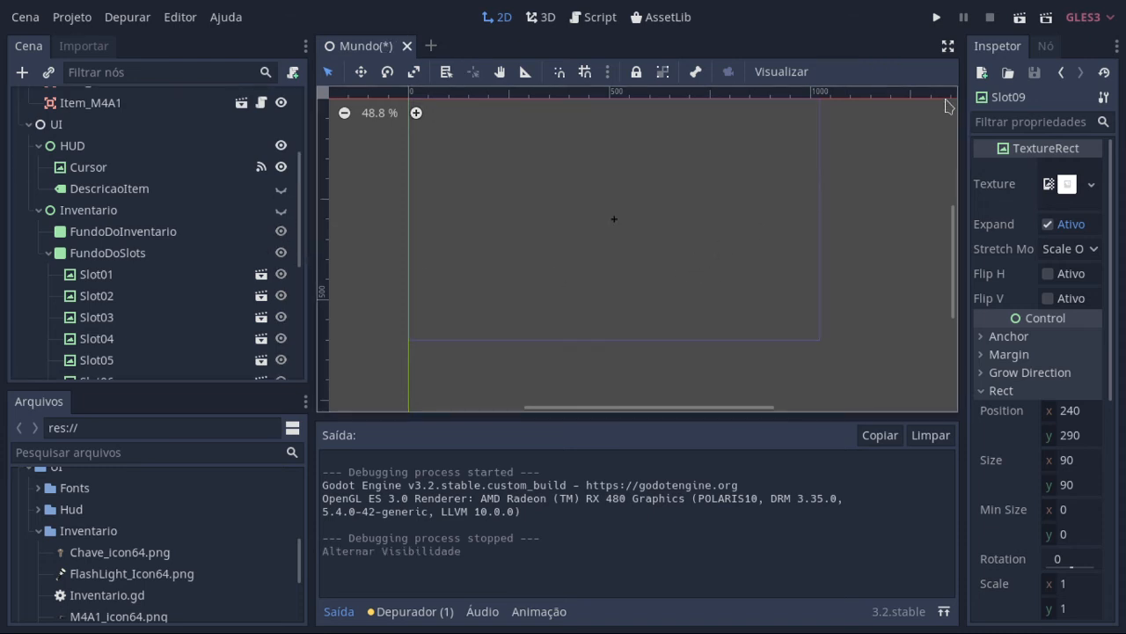
# Step: Run the project full screen, and open and close the inventory to check its slots before picking up any item
pyautogui.click(939, 18)
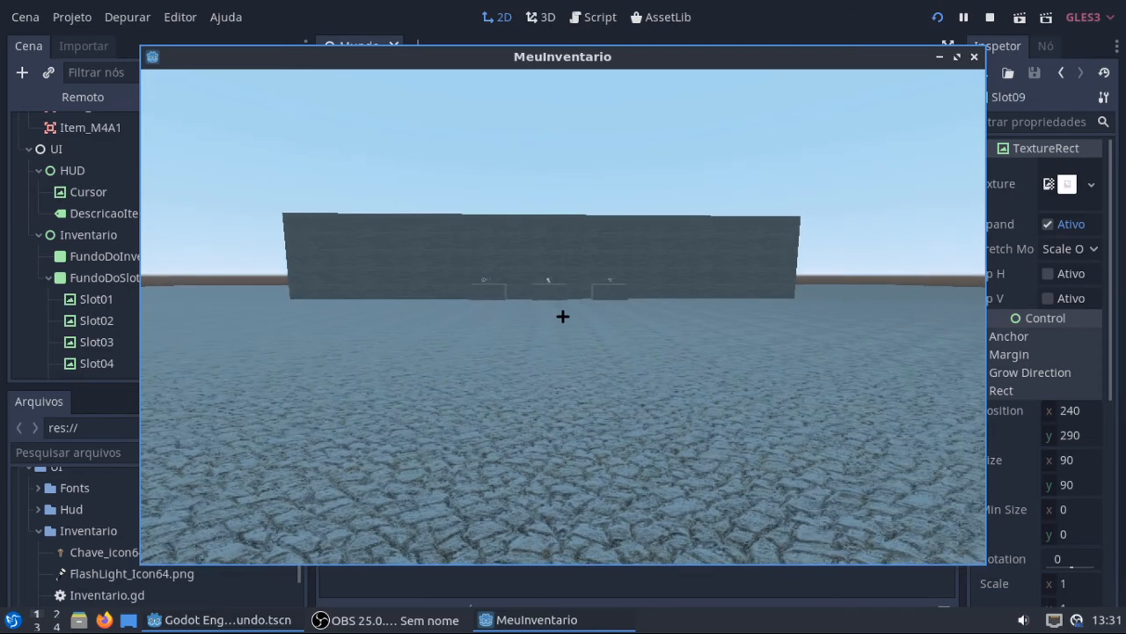
pyautogui.press('F11')
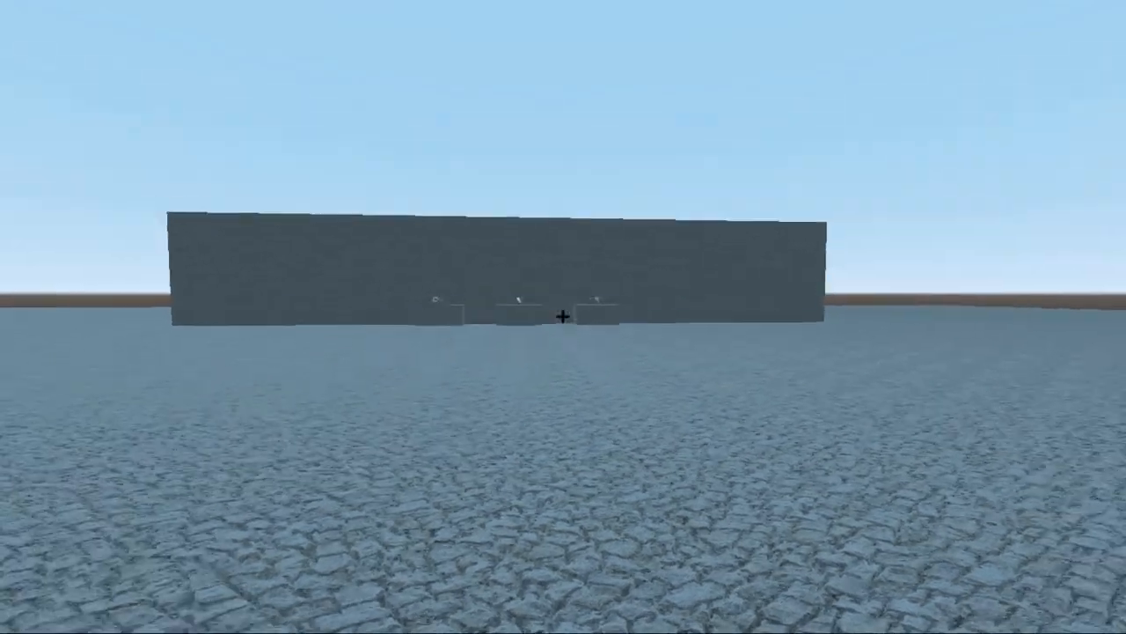
pyautogui.press('i')
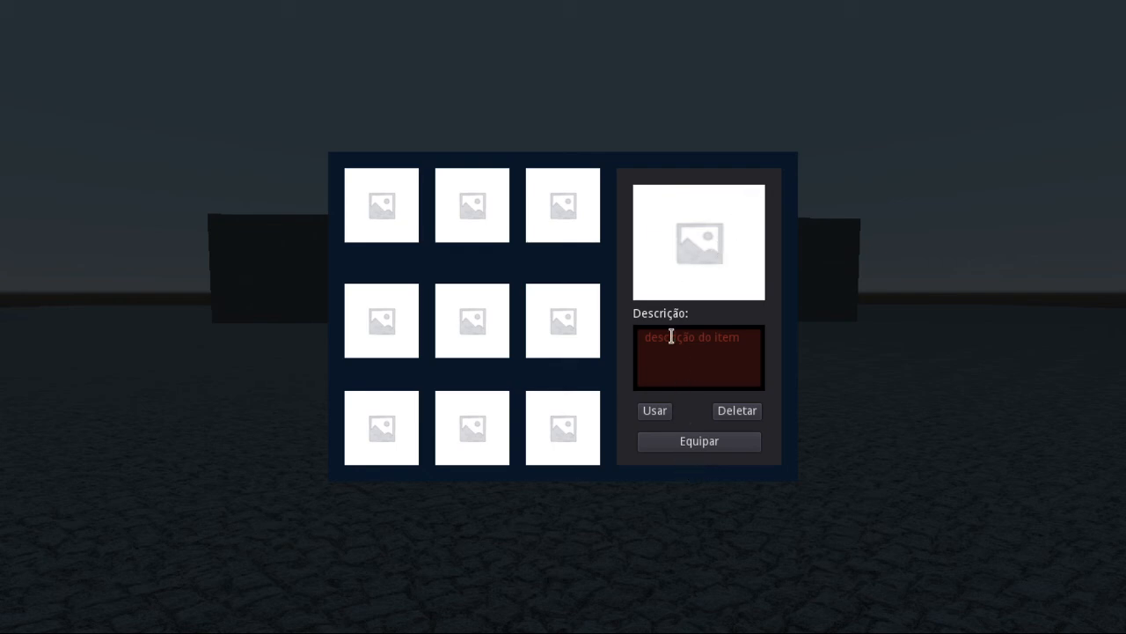
pyautogui.press('i')
# Step: Walk past the Lanterna pedestal to the Chave, pick up the key, and check its image in the inventory
pyautogui.press('w')
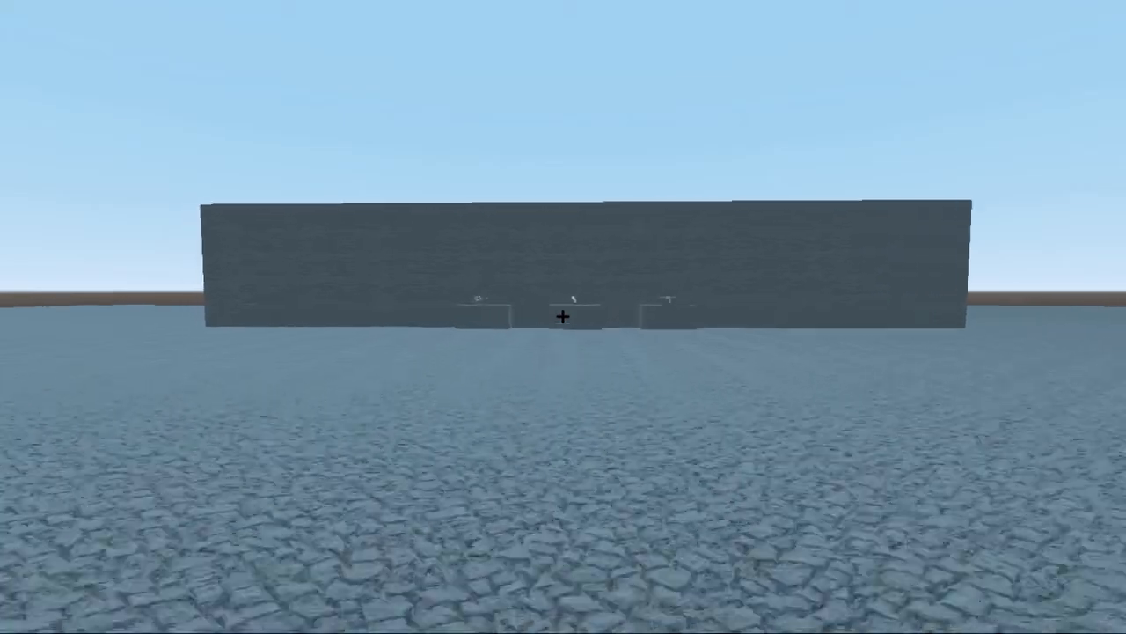
pyautogui.press('w')
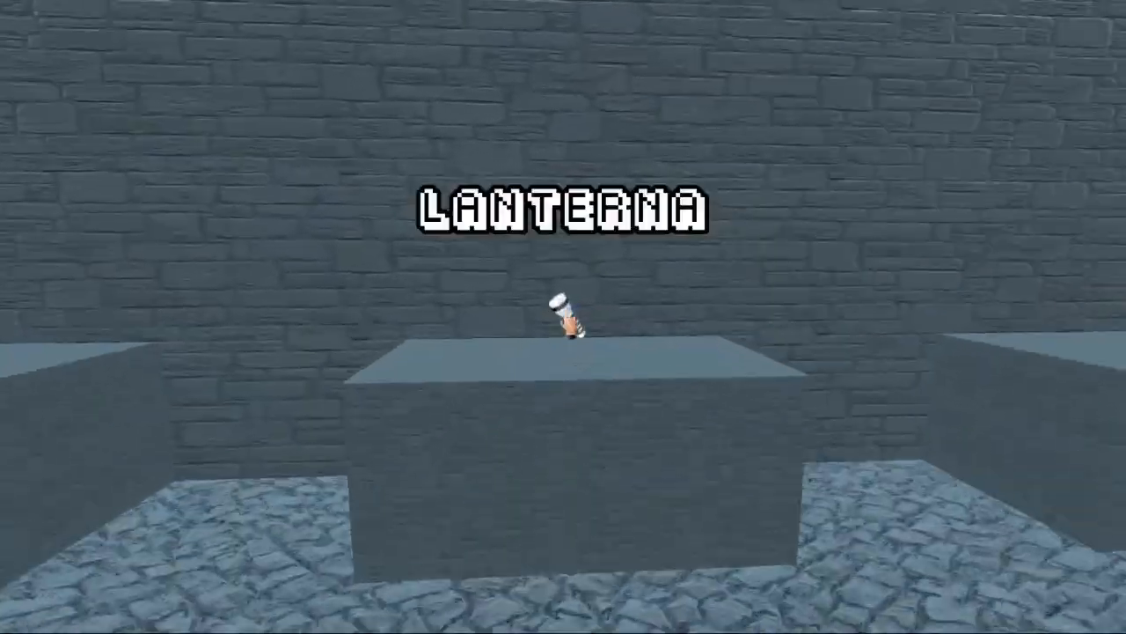
pyautogui.press('w')
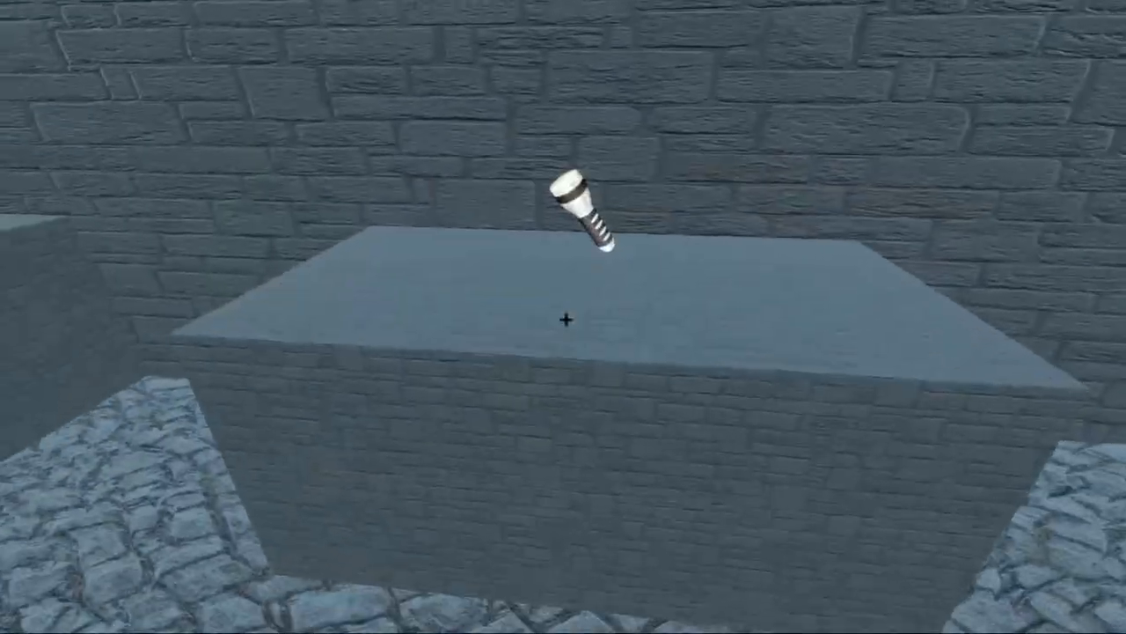
pyautogui.press('d')
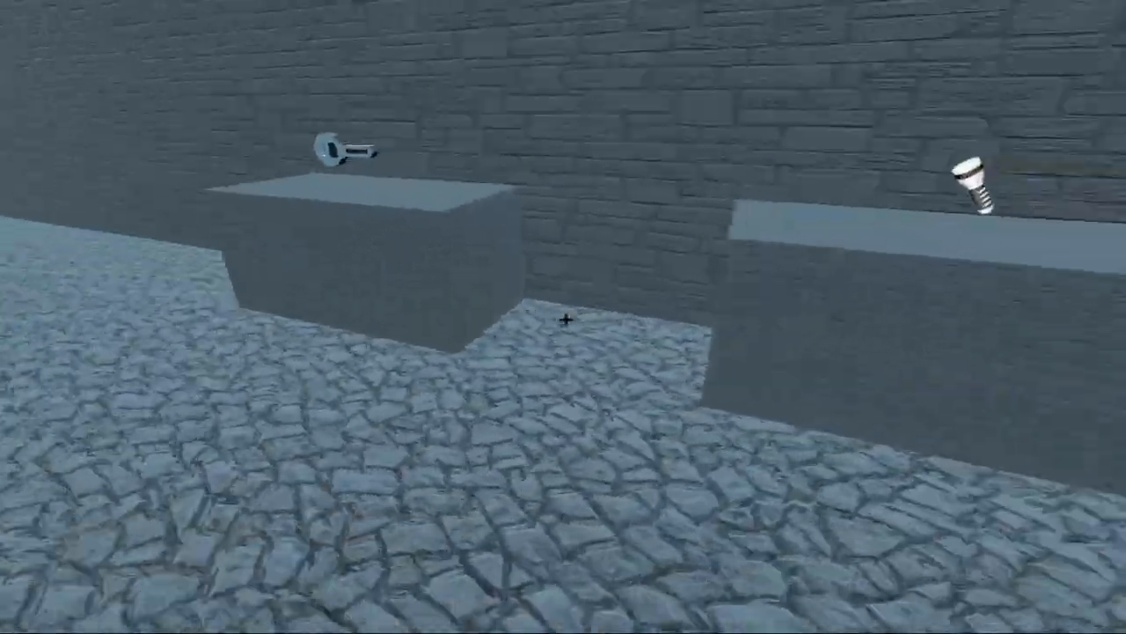
pyautogui.press('s')
pyautogui.press('a')
pyautogui.press('w')
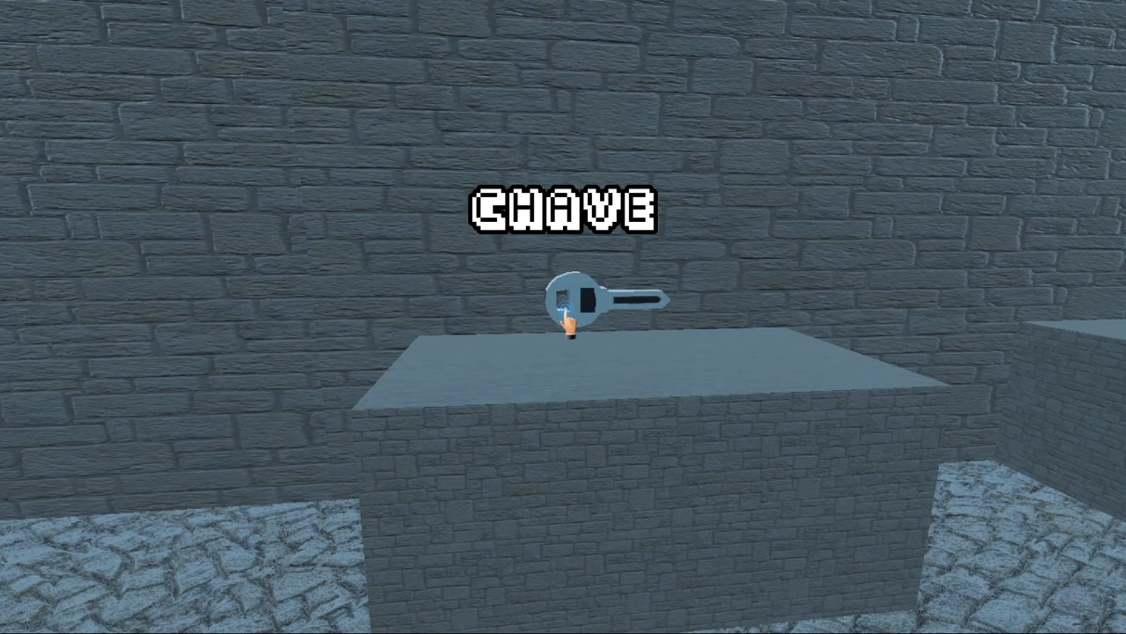
pyautogui.click(566, 320)
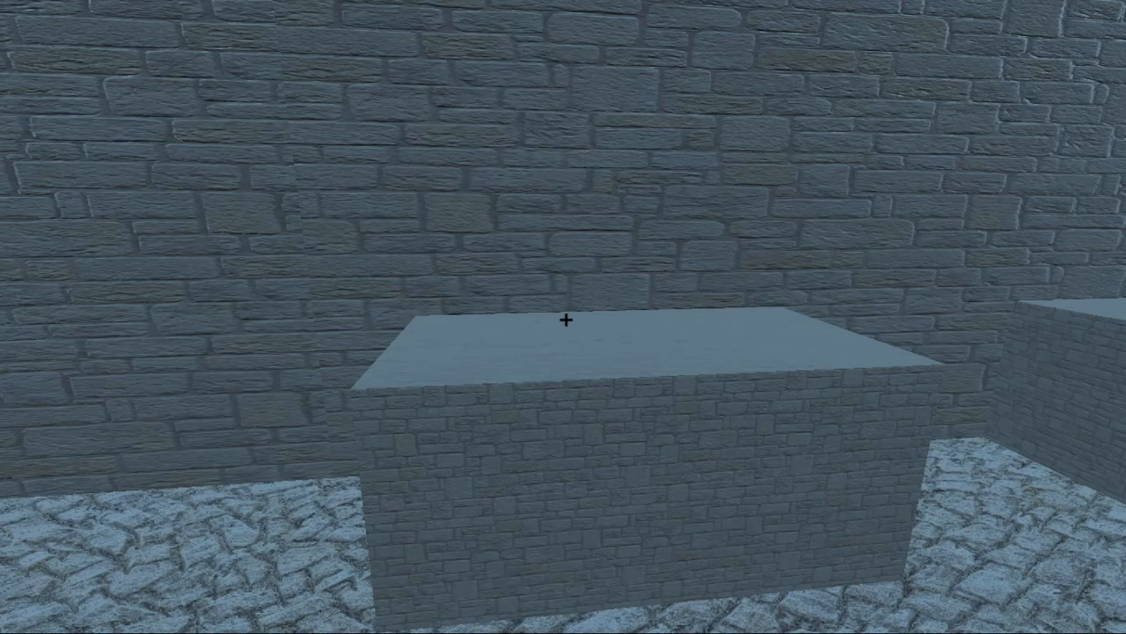
pyautogui.press('i')
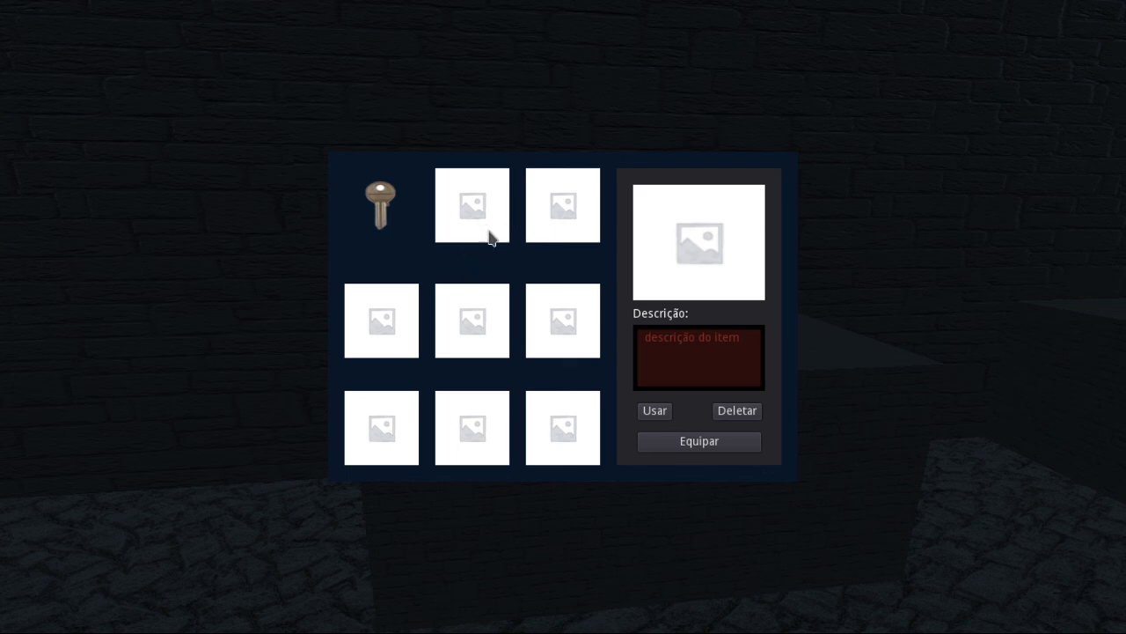
pyautogui.press('i')
# Step: Walk past the Lanterna to the M4A1, pick up the weapon, and check its image in the inventory
pyautogui.press('s')
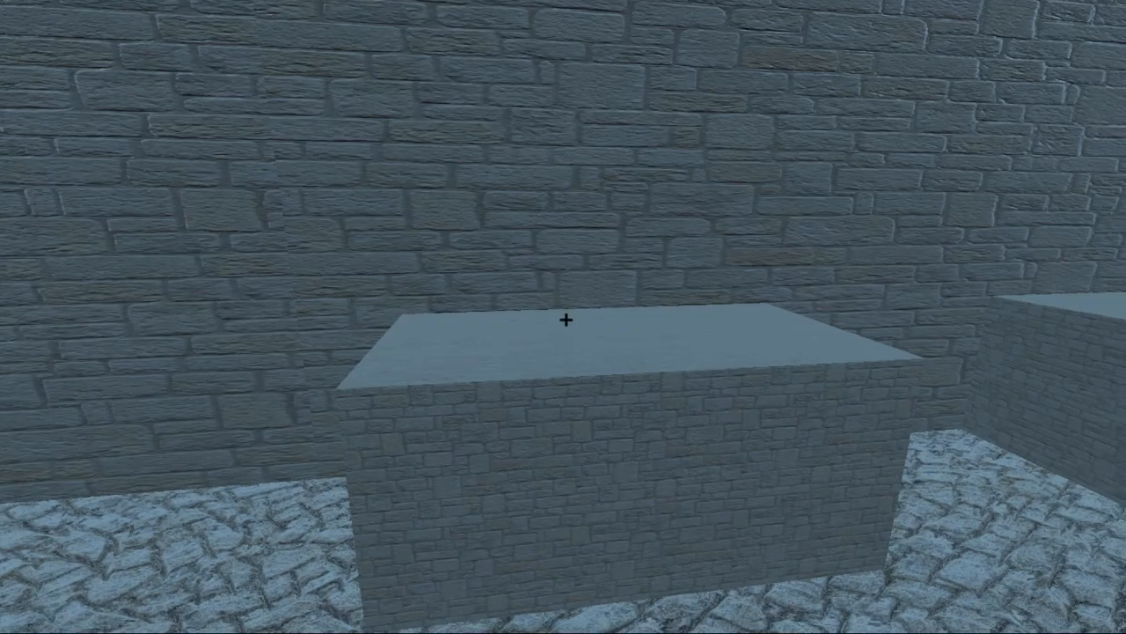
pyautogui.press('w')
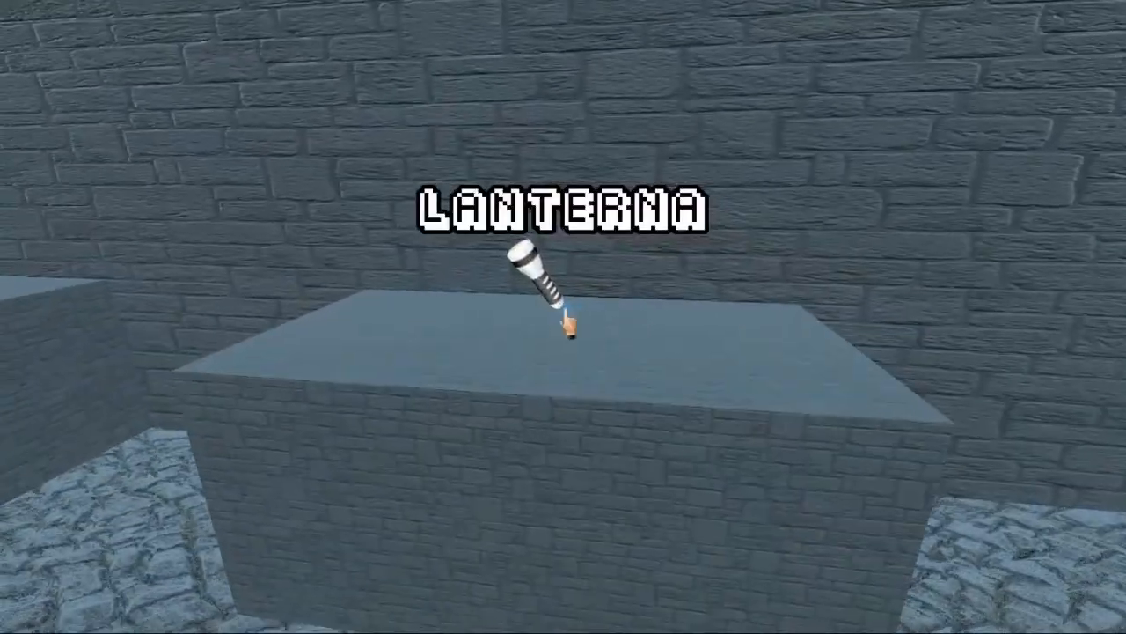
pyautogui.press('s')
pyautogui.press('w')
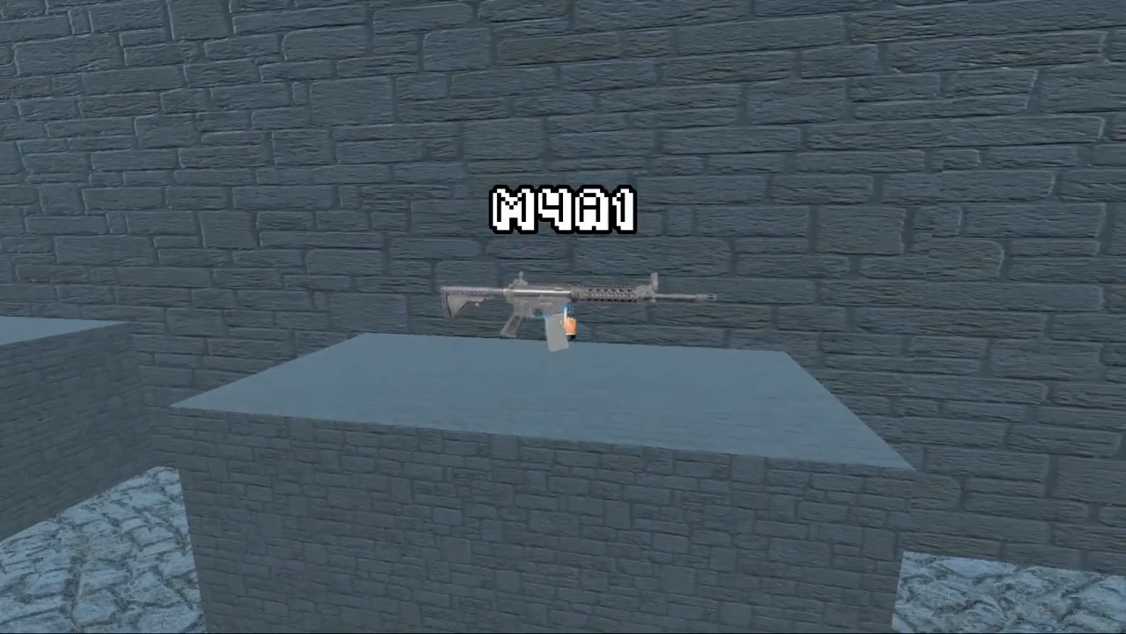
pyautogui.click(568, 323)
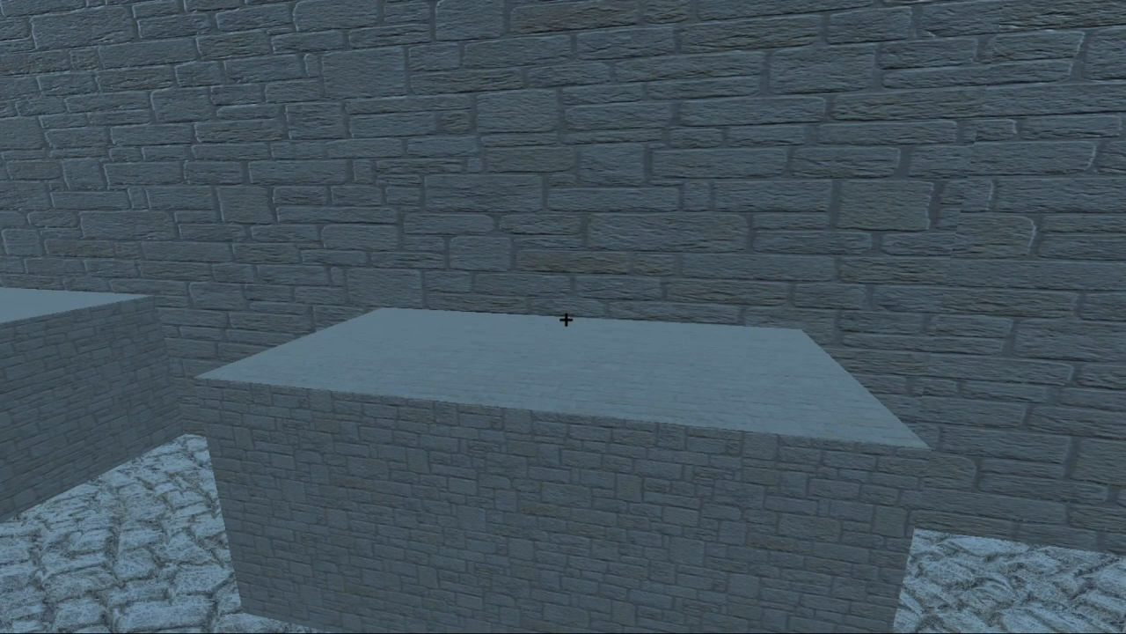
pyautogui.press('i')
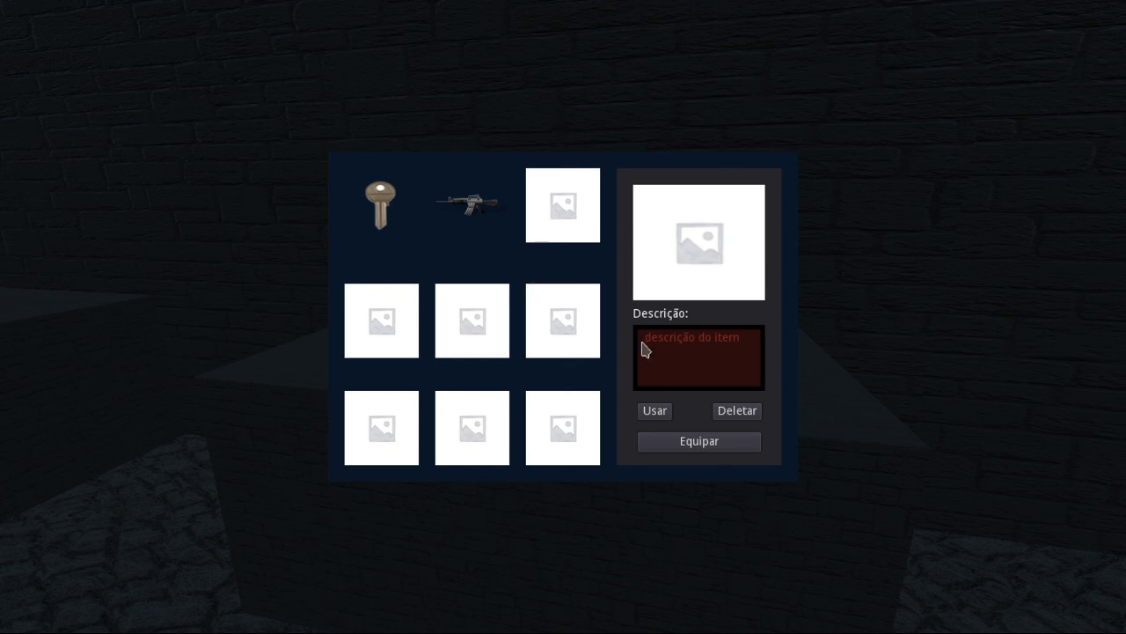
pyautogui.press('i')
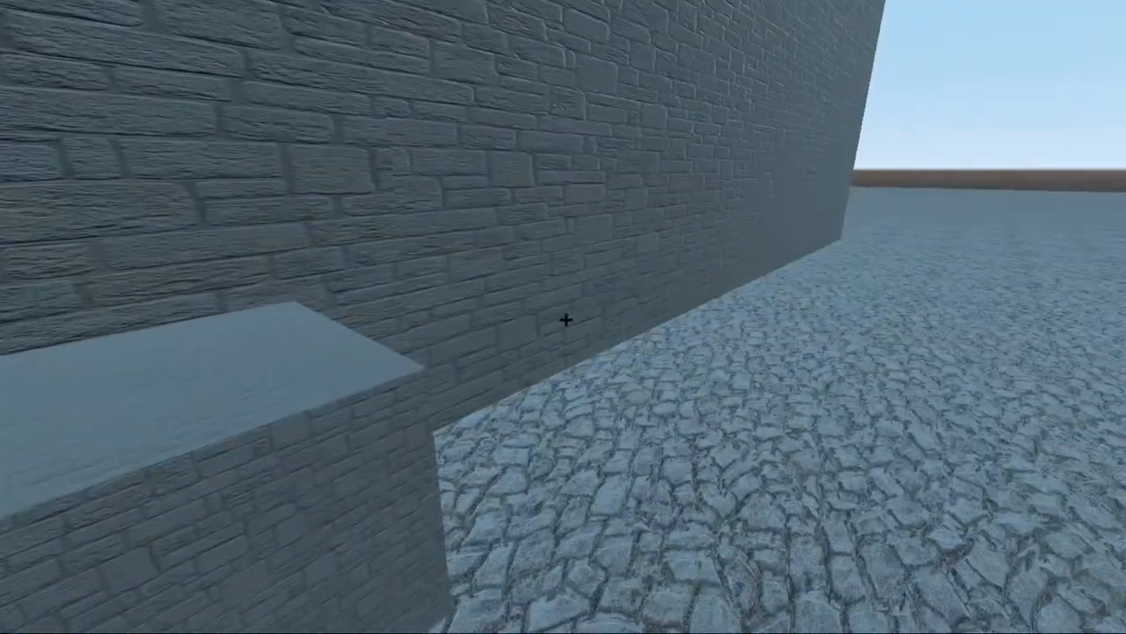
# Step: Walk back to the middle pedestal and pick up the Lanterna
pyautogui.press('a')
pyautogui.press('w')
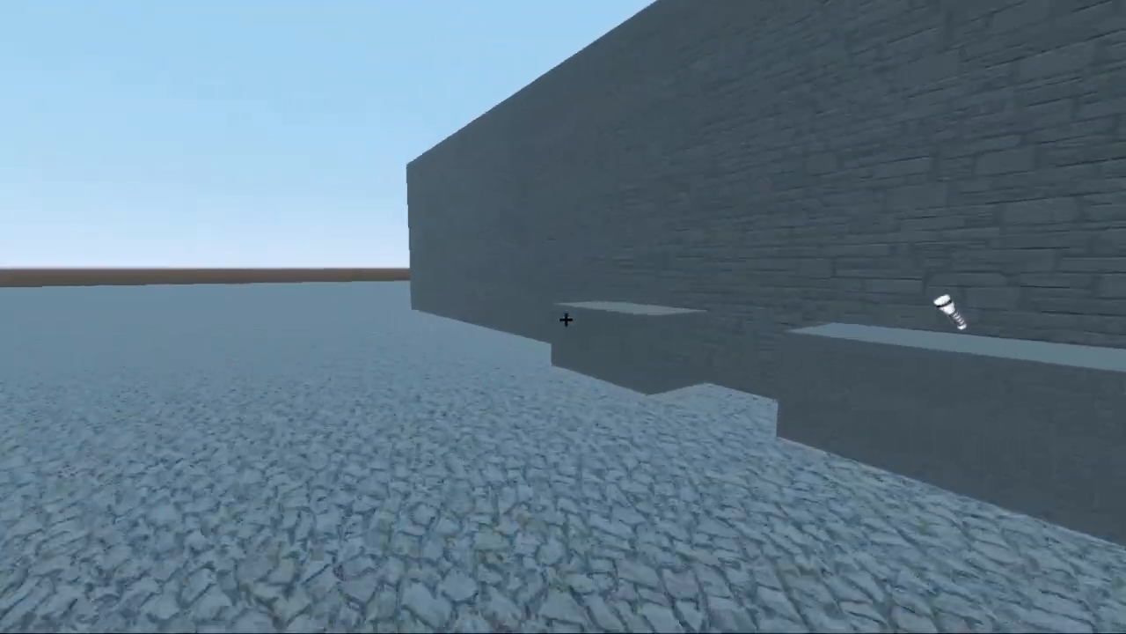
pyautogui.press('w')
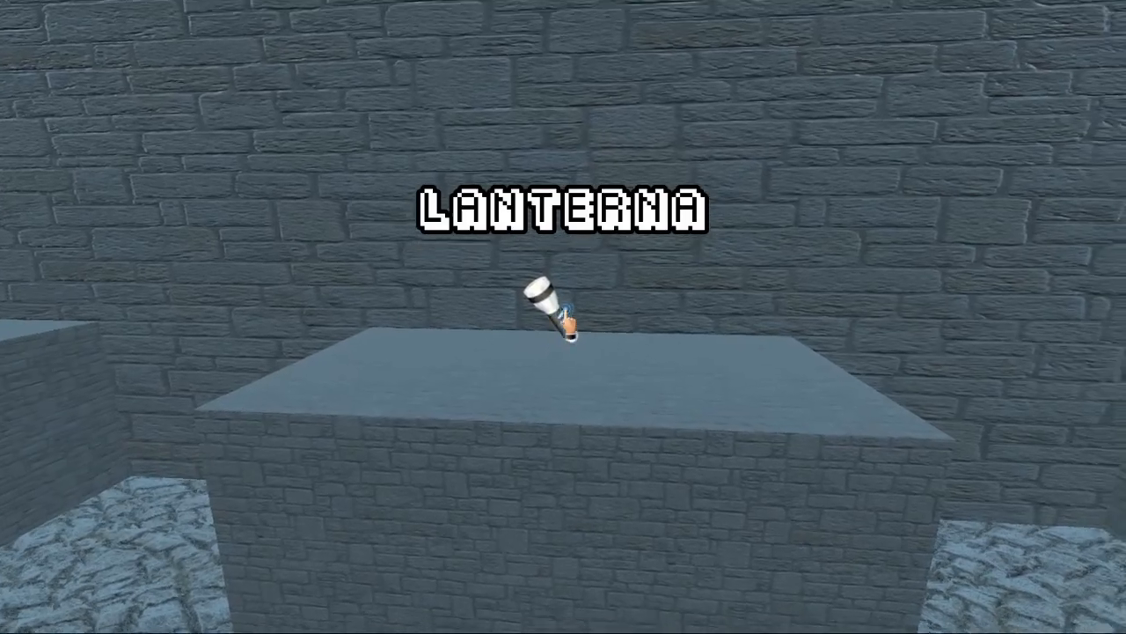
pyautogui.press('w')
pyautogui.click(566, 318)
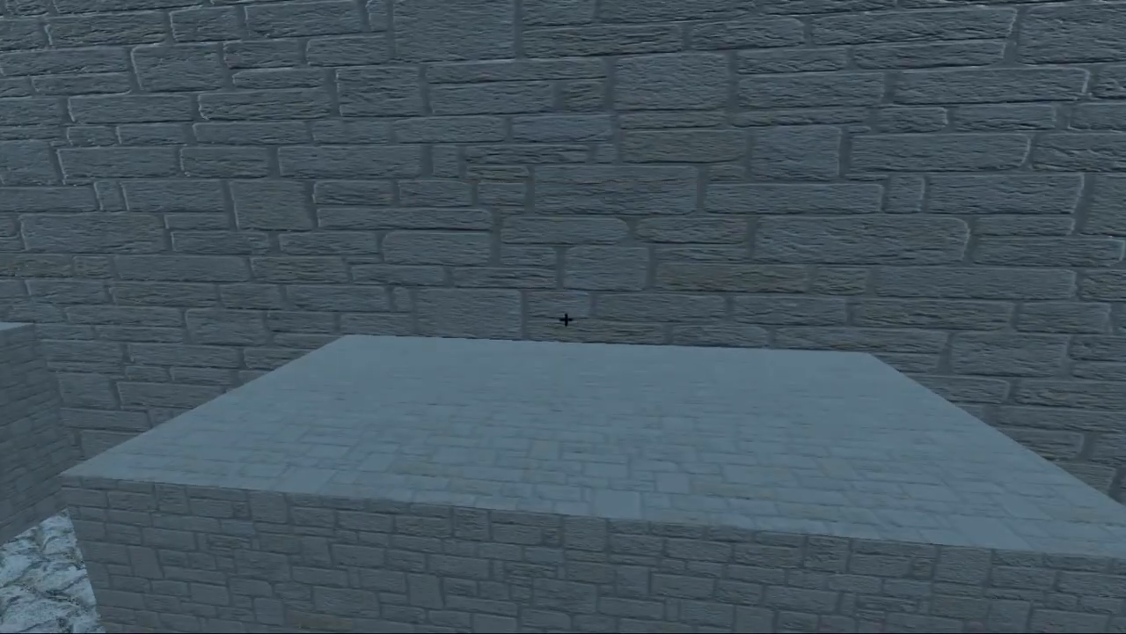
# Step: Check the item images in the inventory after picking up the Lanterna, and close the running game
pyautogui.press('i')
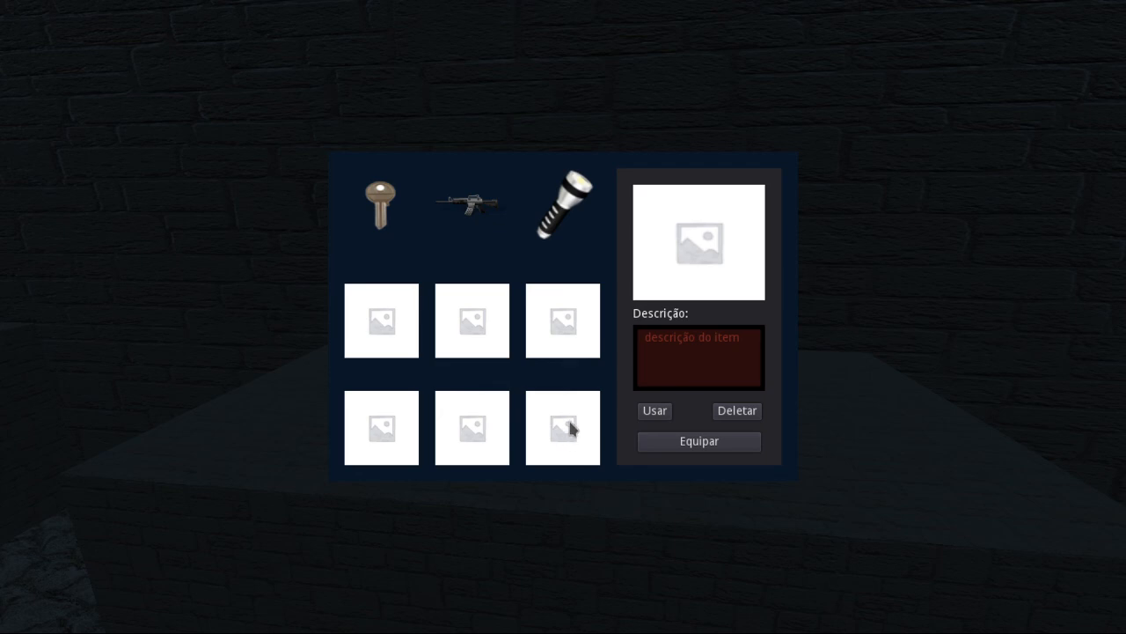
pyautogui.press('i')
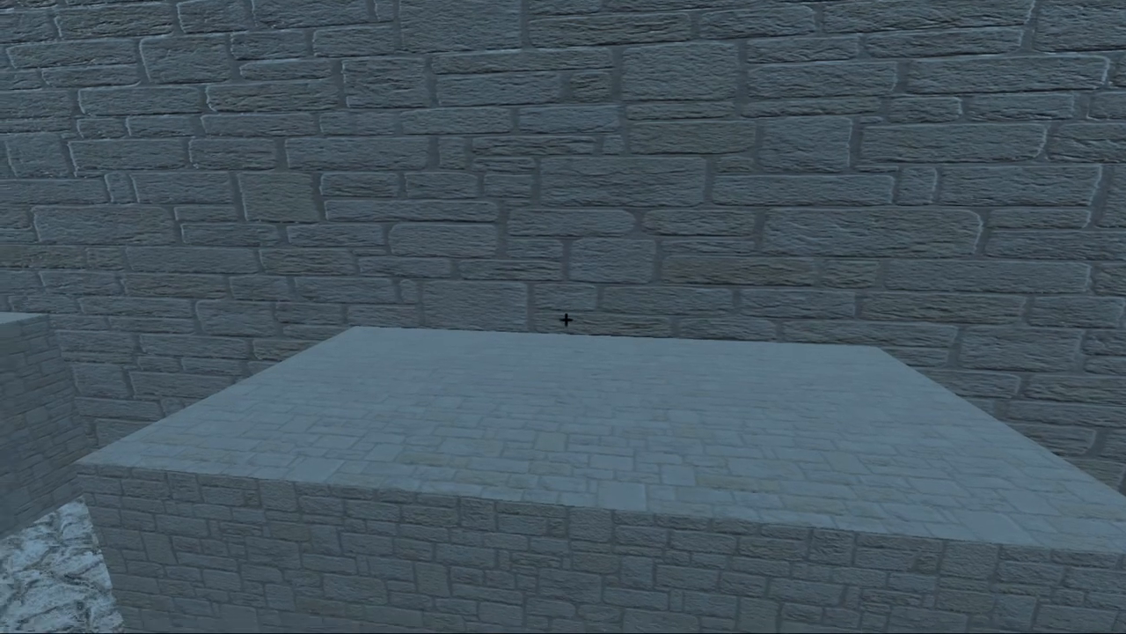
pyautogui.press('F11')
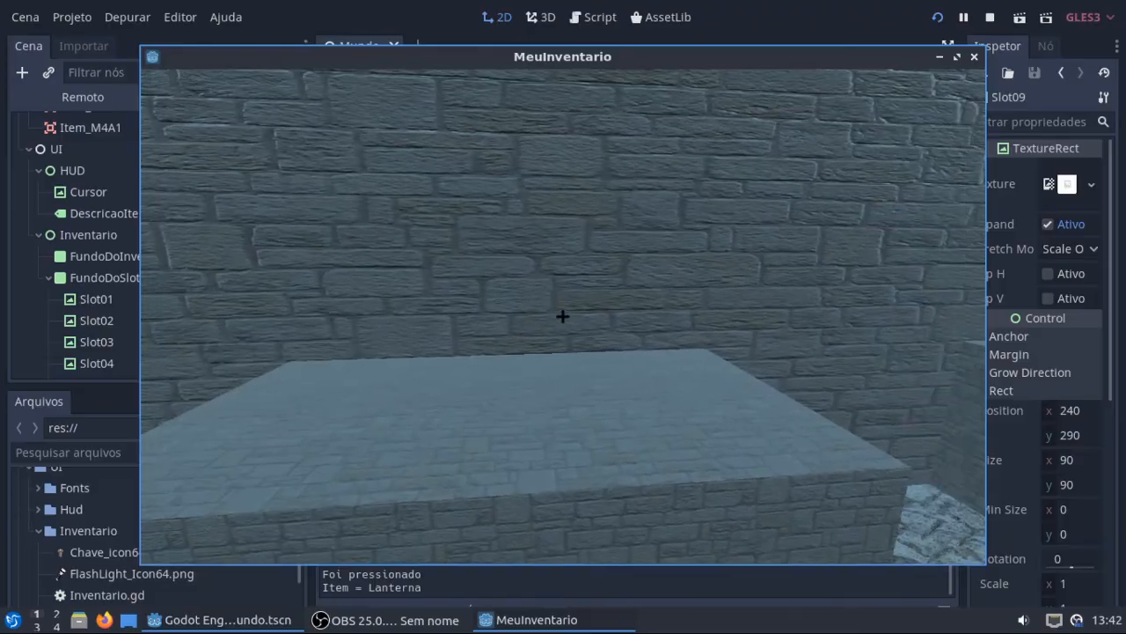
pyautogui.click(974, 56)
pyautogui.scroll(-4, 141, 333)
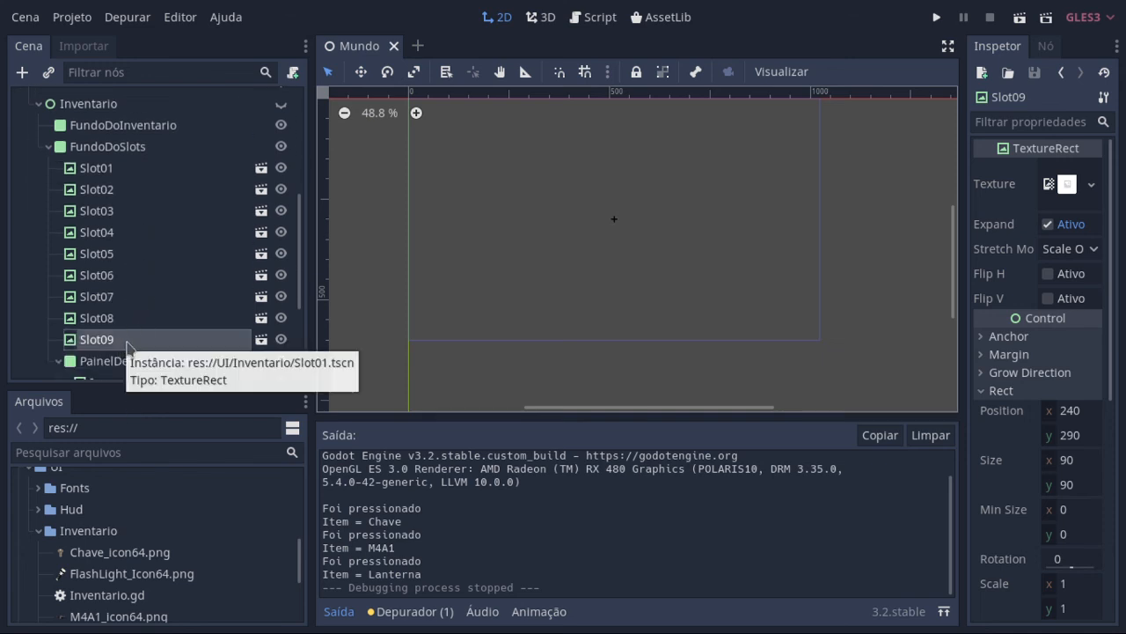
# Step: Run the project again full screen, open and close the inventory to check its slots before any pickup, and quit the game
pyautogui.click(938, 18)
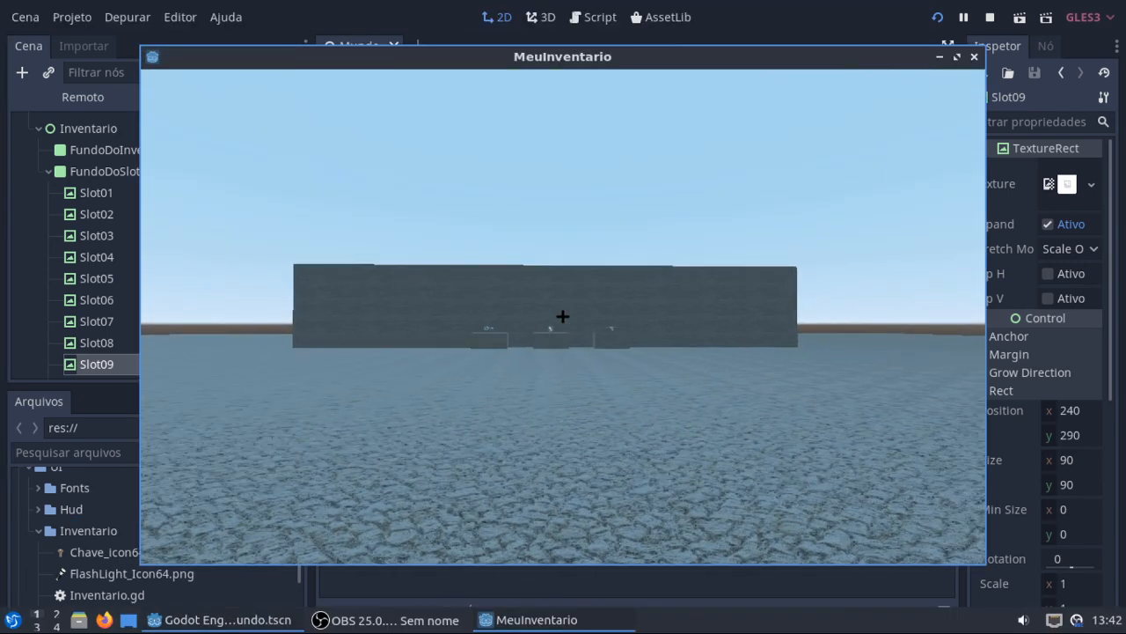
pyautogui.press('F11')
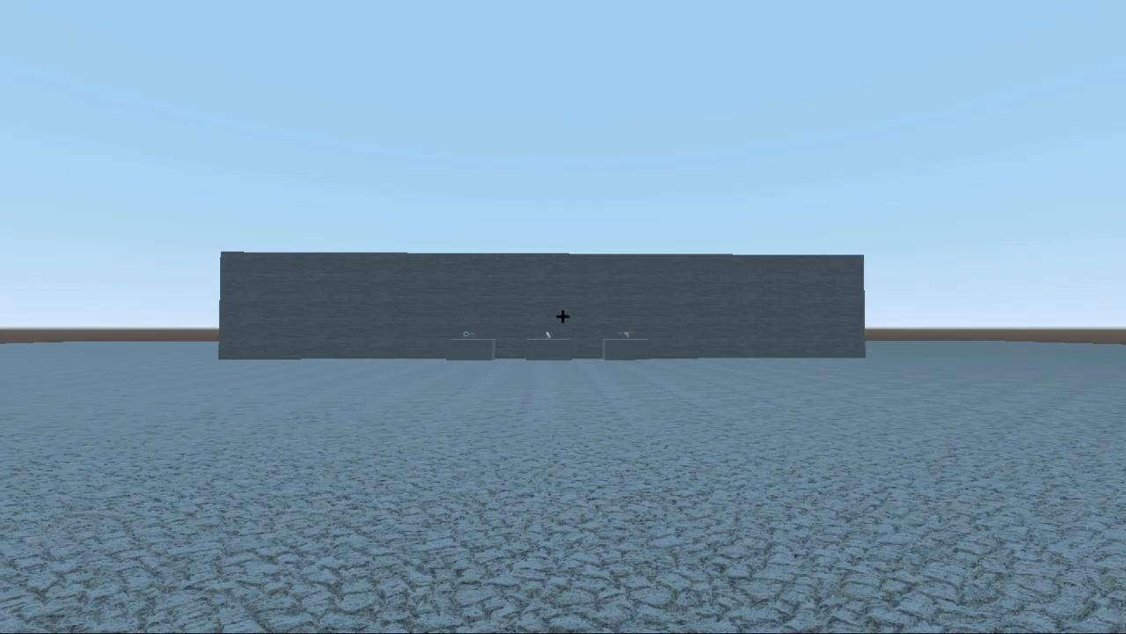
pyautogui.press('i')
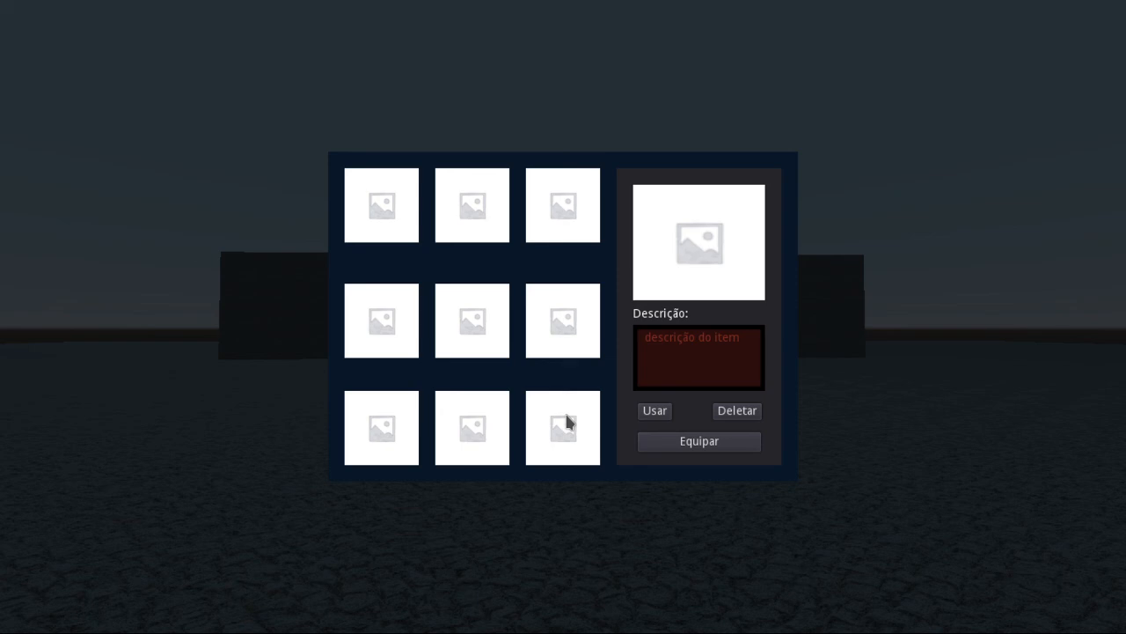
pyautogui.press('i')
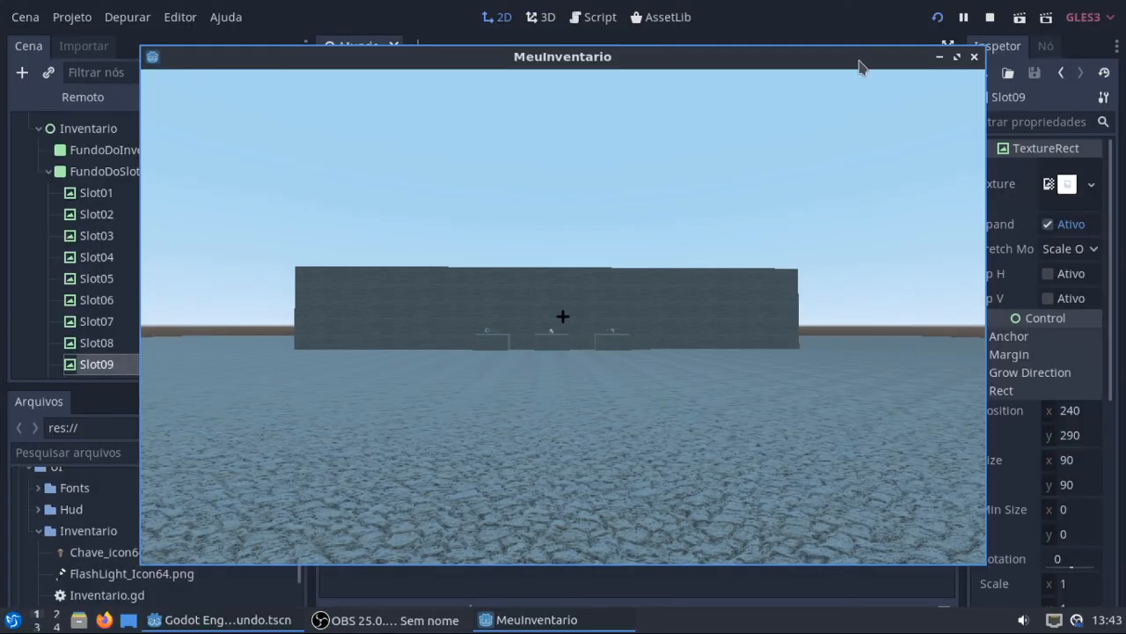
pyautogui.click(975, 57)
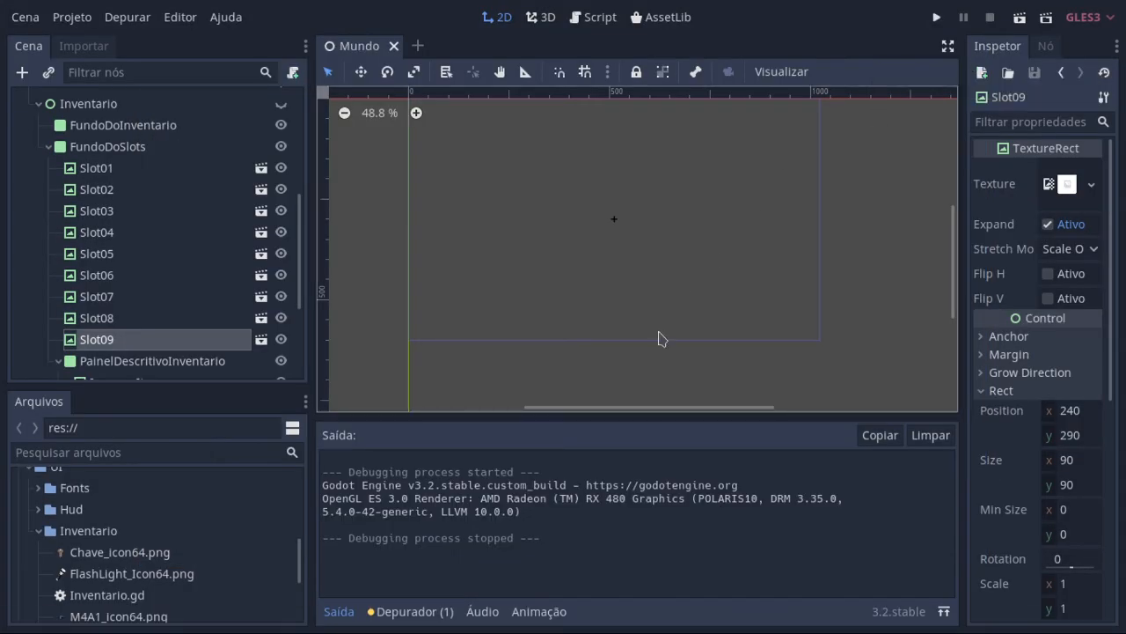
# Step: Show the Player.gd code in distraction-free mode with the output log collapsed
pyautogui.click(604, 31)
pyautogui.scroll(-4, 520, 237)
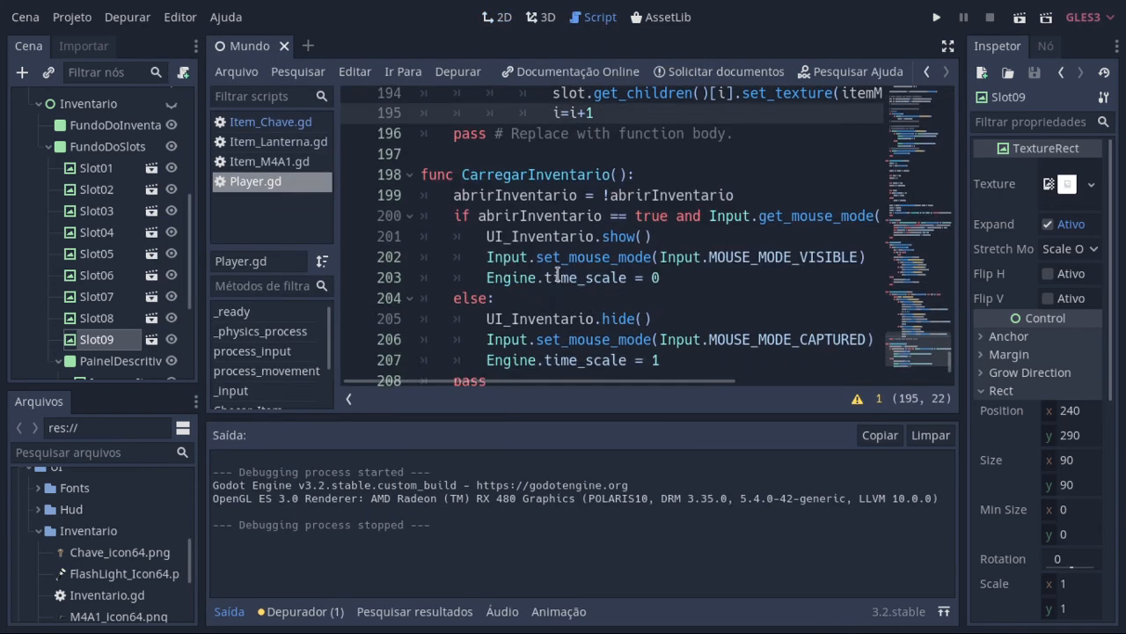
pyautogui.doubleClick(474, 123)
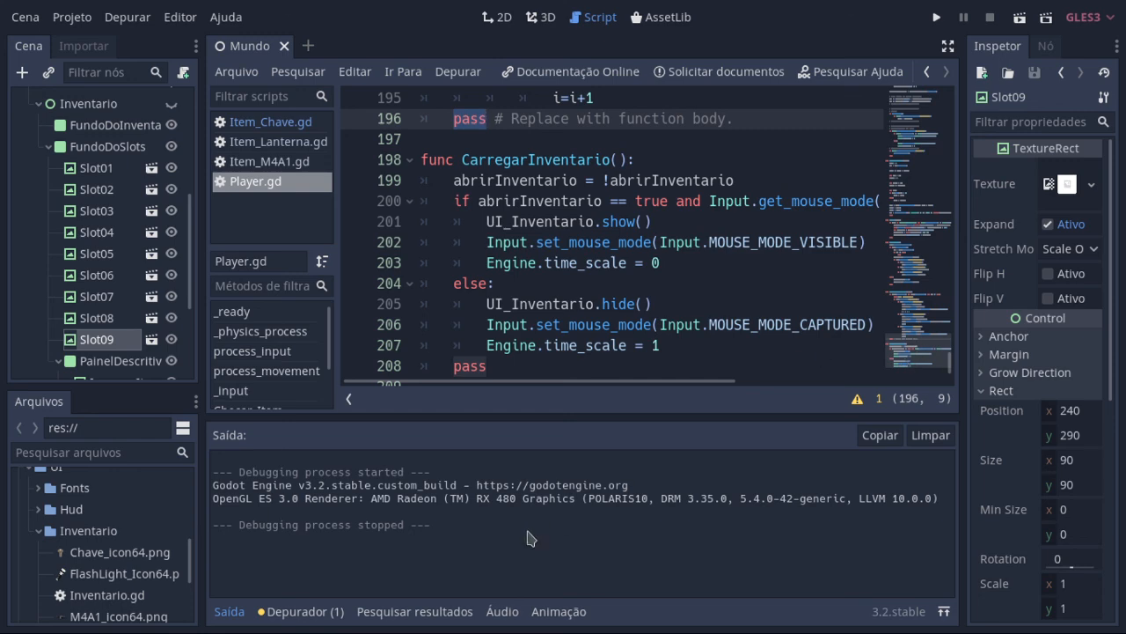
pyautogui.click(231, 610)
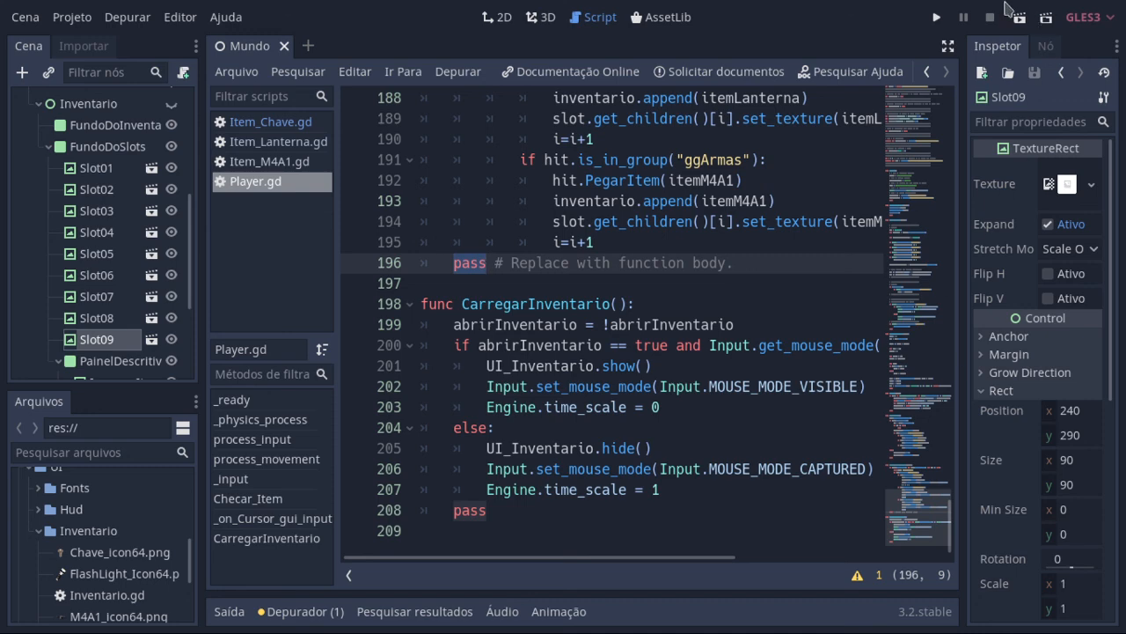
pyautogui.click(948, 47)
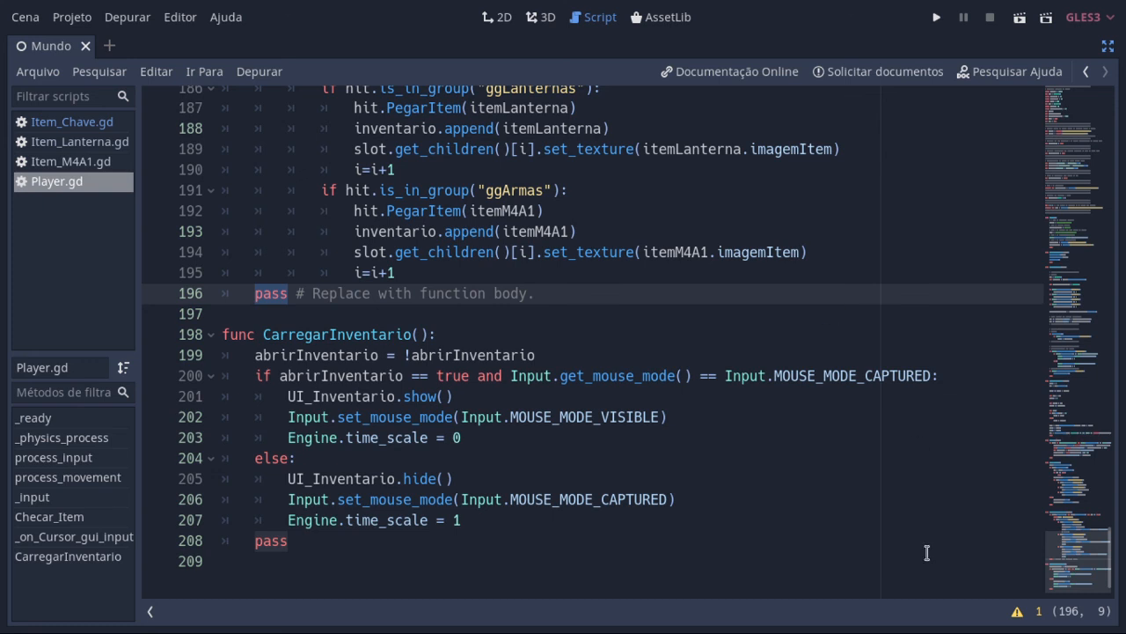
# Step: Review the Player.gd code from CarregarInventario upward through Checar_Item and _input to the TECLA_I check
pyautogui.moveTo(819, 569); pyautogui.dragTo(534, 230)
pyautogui.scroll(10, 563, 264)
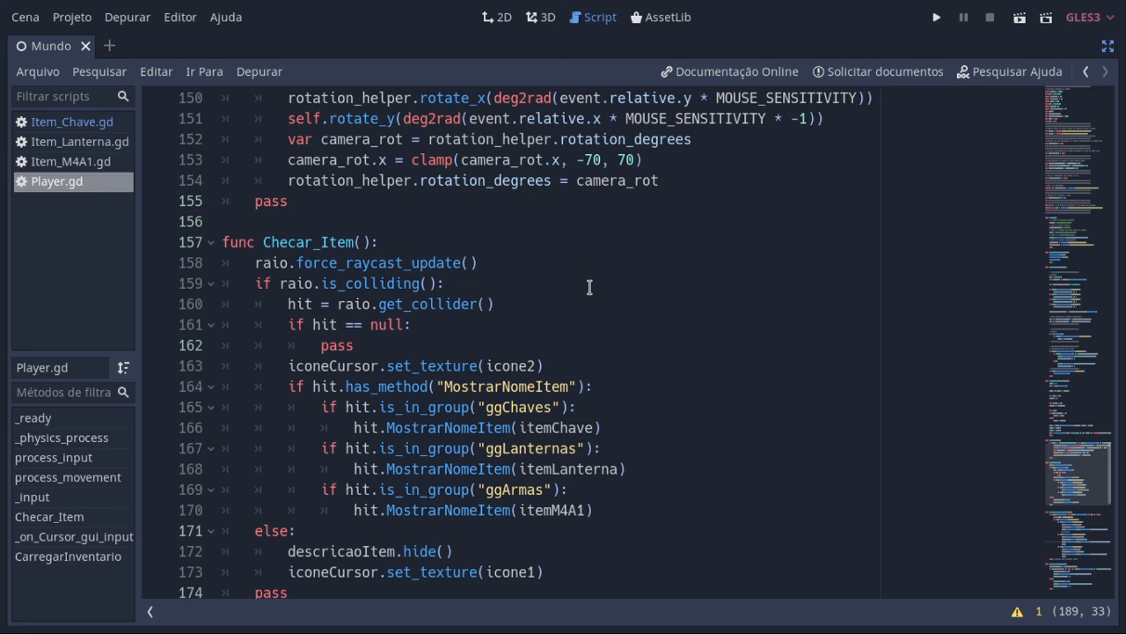
pyautogui.moveTo(866, 507); pyautogui.dragTo(322, 98)
pyautogui.scroll(7, 947, 563)
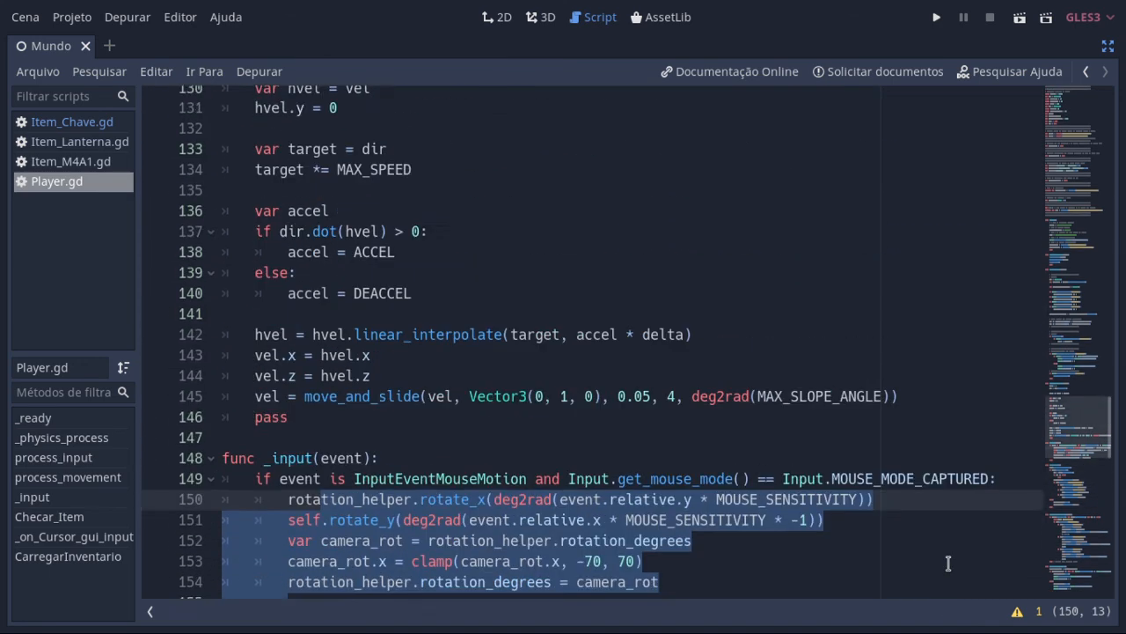
pyautogui.scroll(9, 948, 563)
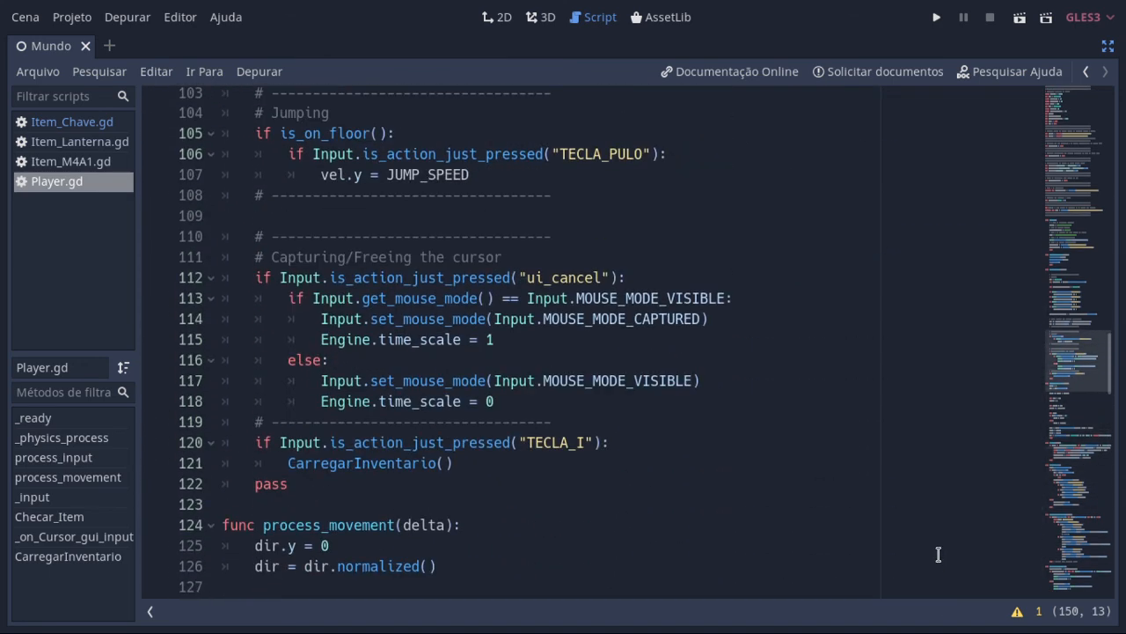